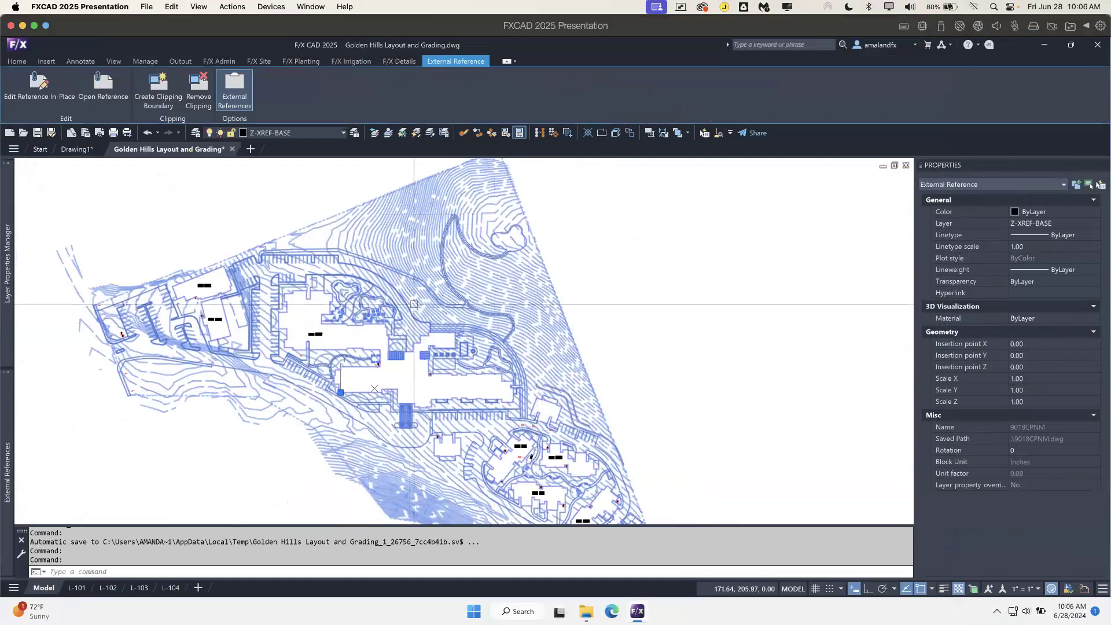
- Open the base site plan xref 9018CPNM from the layout and grading drawing as its own drawing
scroll(469, 219, "up", 5)
scroll(469, 220, "up", 2)
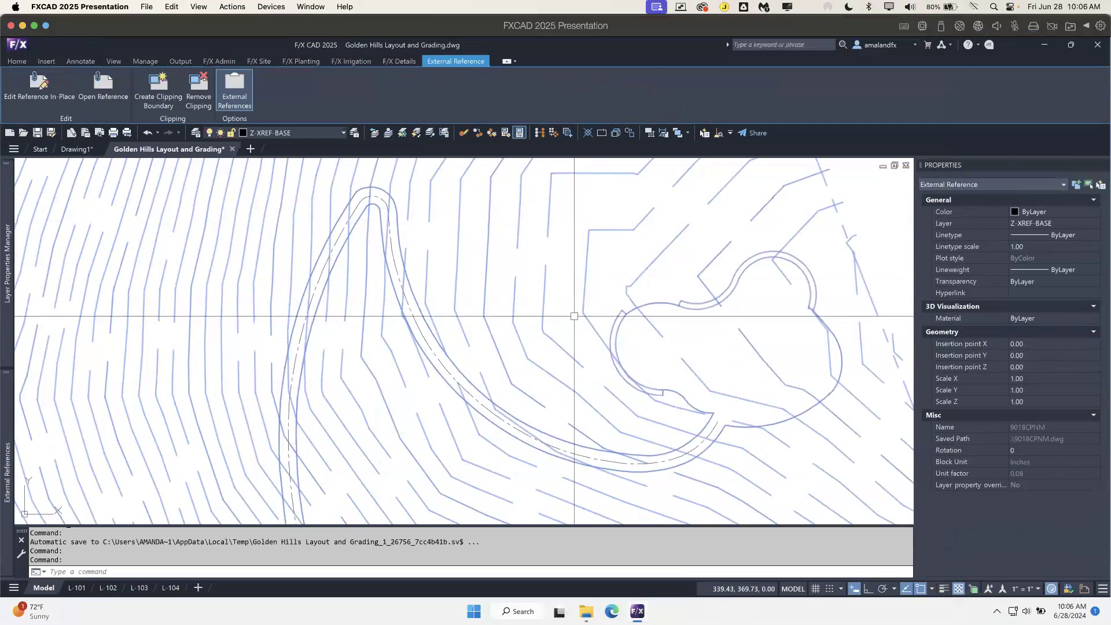
key("Escape")
scroll(573, 275, "down", 4)
middle_click_drag(577, 280, 562, 282)
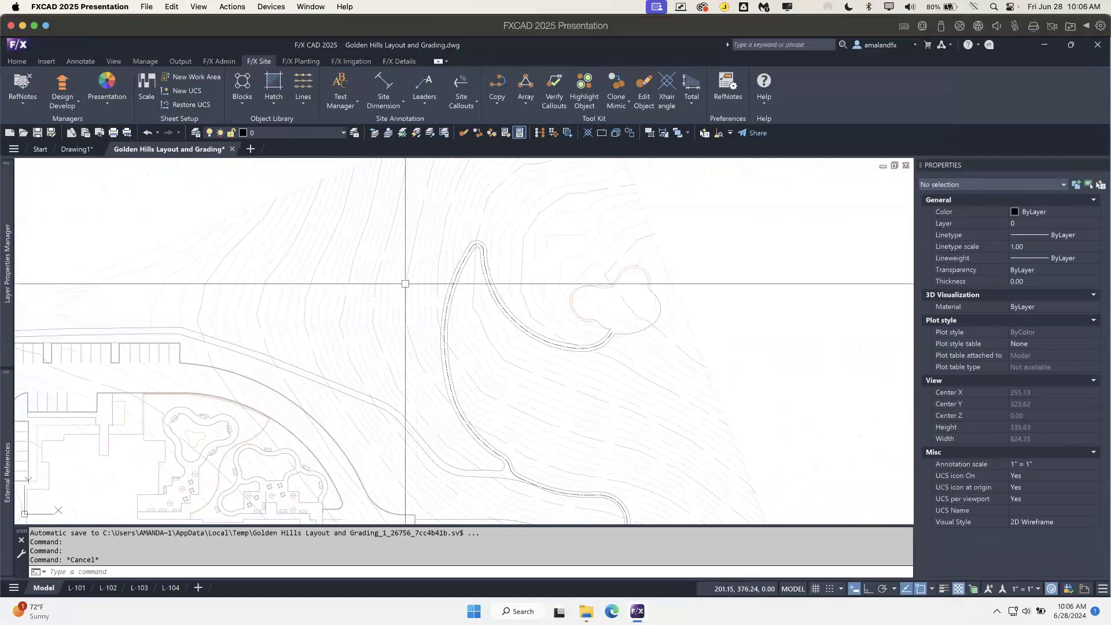
left_click(403, 239)
right_click(398, 265)
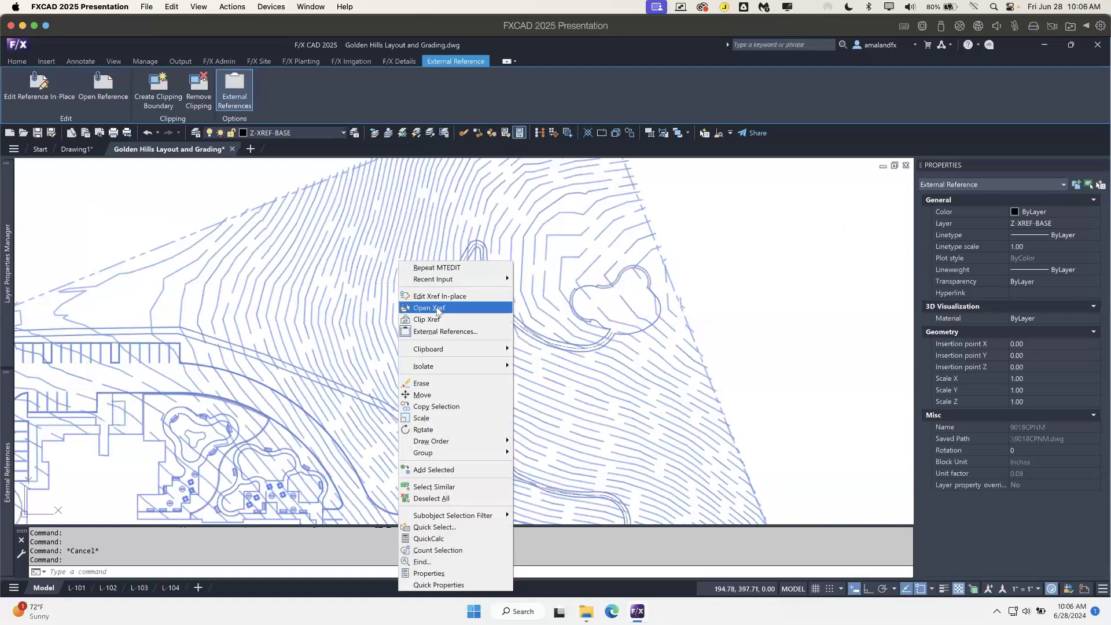
left_click(429, 307)
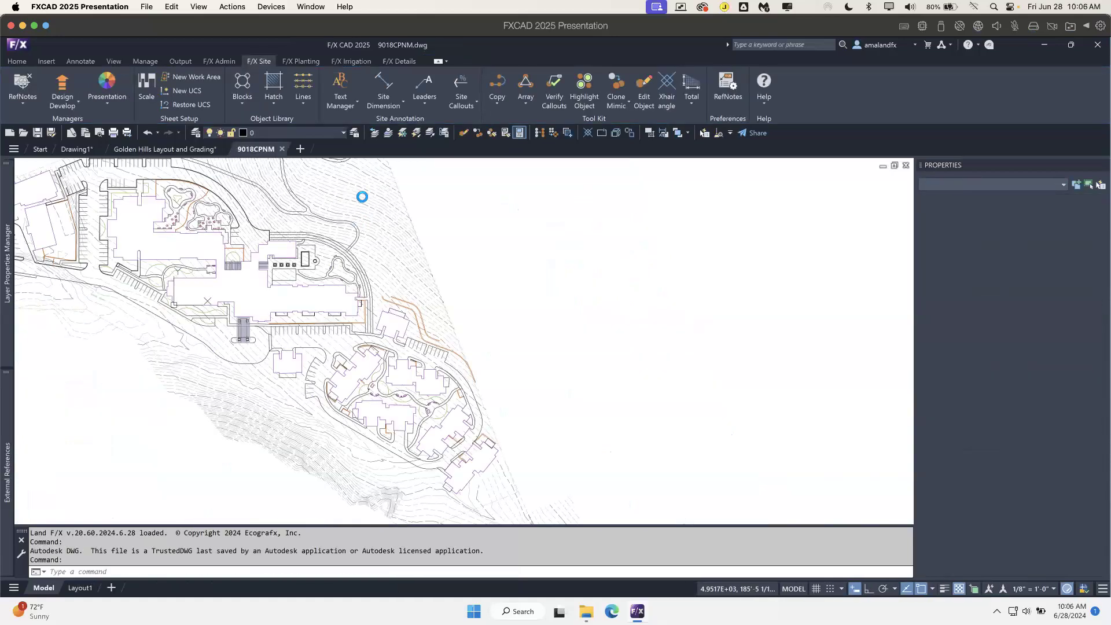
- Examine the properties of the major contour polyline crossing the overlook at the end of the path, including its elevation
scroll(348, 195, "up", 3)
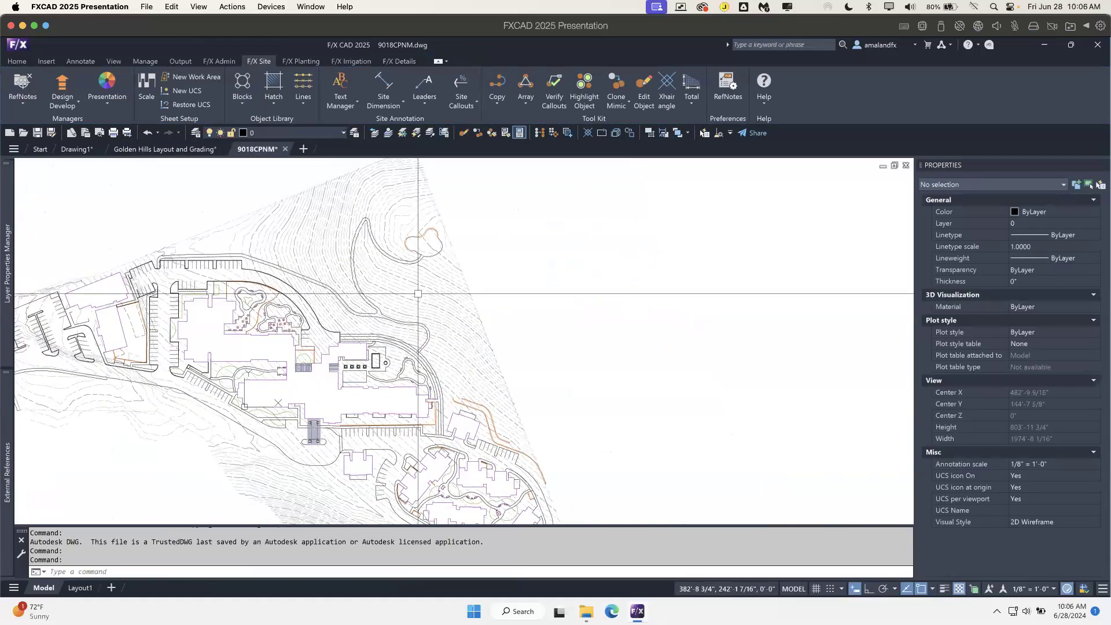
scroll(397, 201, "up", 5)
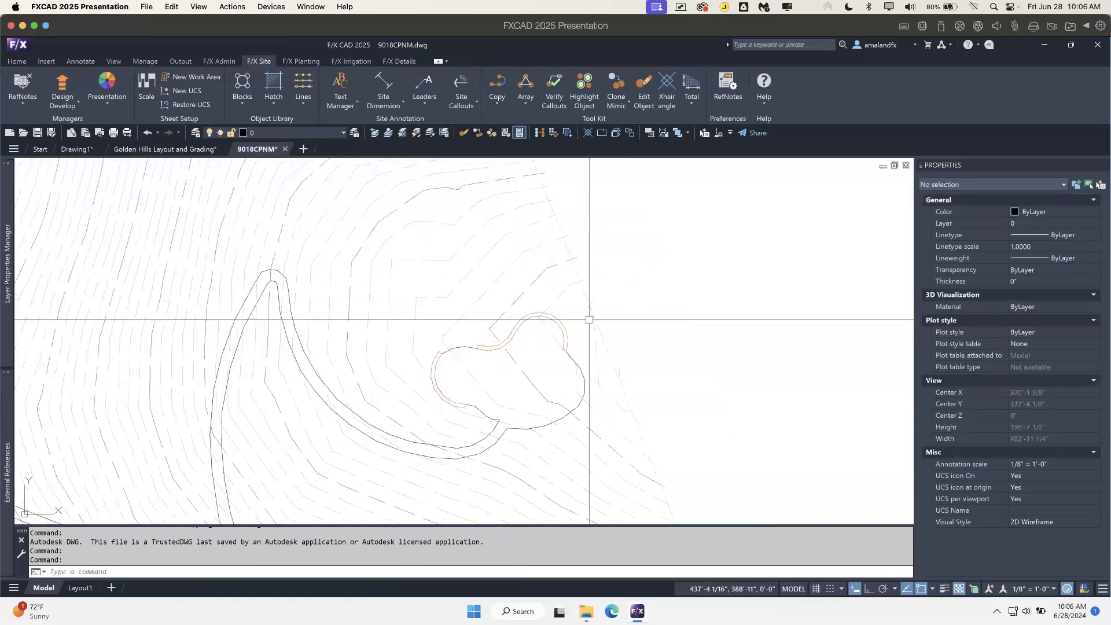
left_click(517, 296)
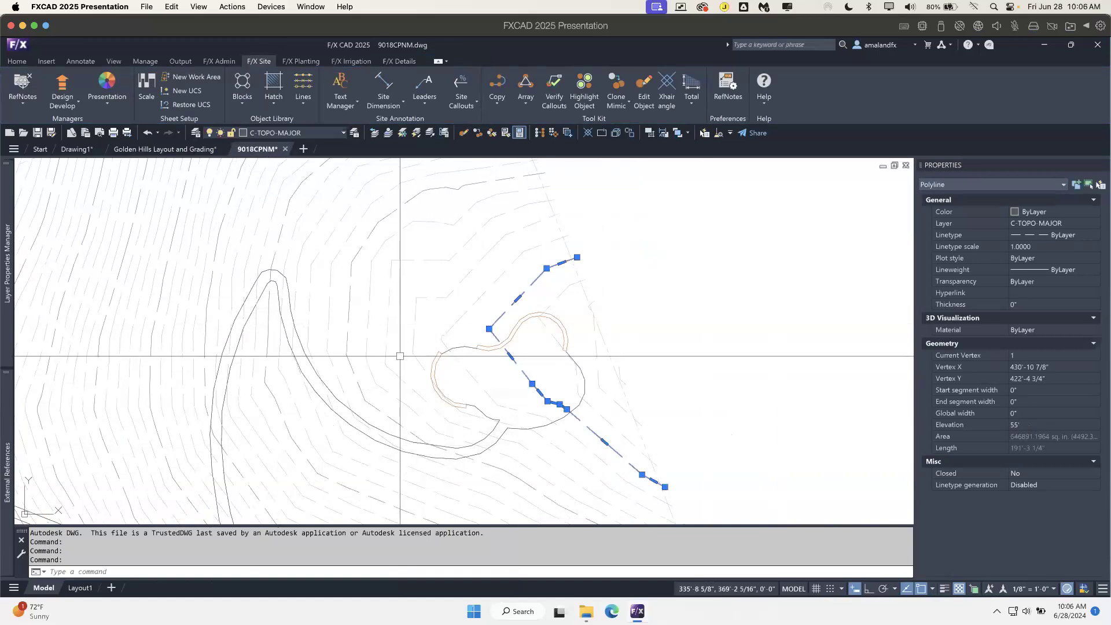
scroll(400, 356, "down", 5)
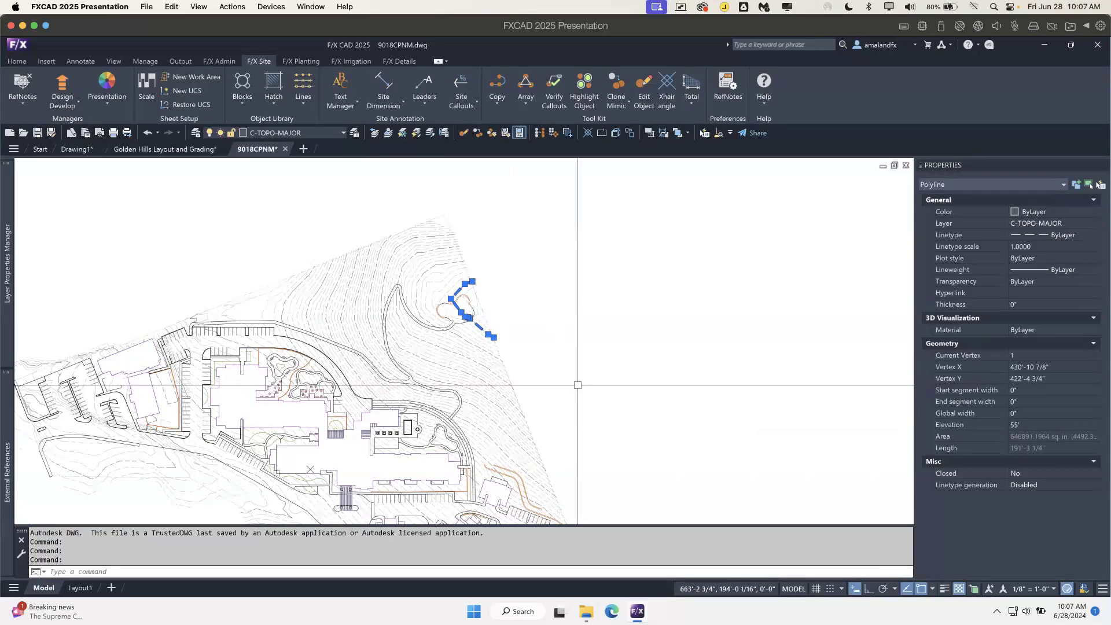
key("Escape")
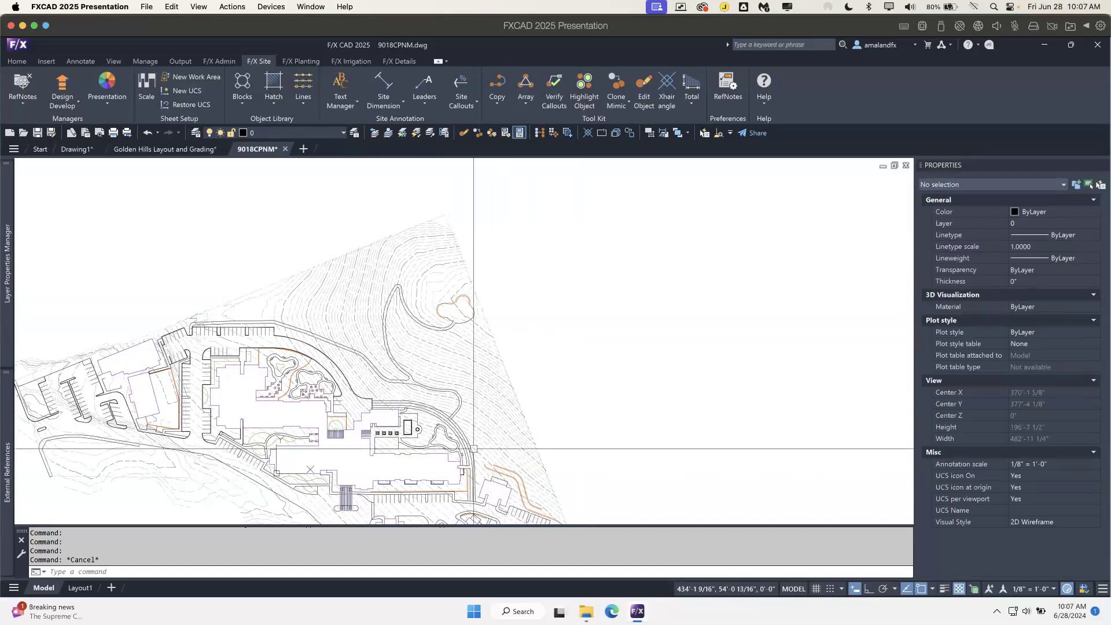
- Return to the Golden Hills Layout and Grading drawing and bring up the Civil and Survey Manager
left_click(195, 150)
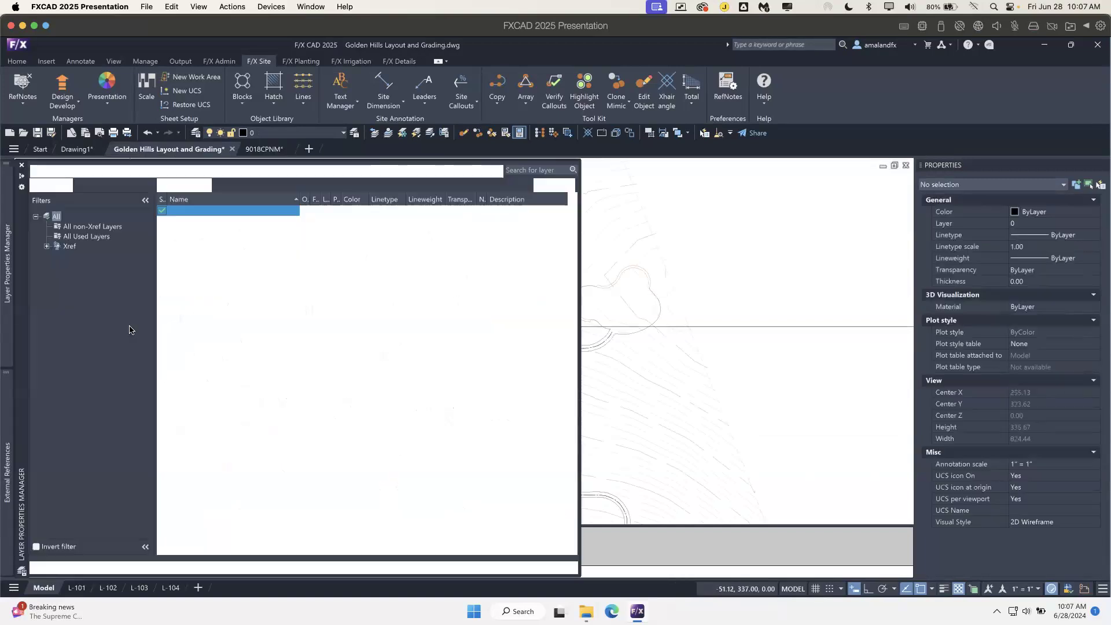
left_click(744, 297)
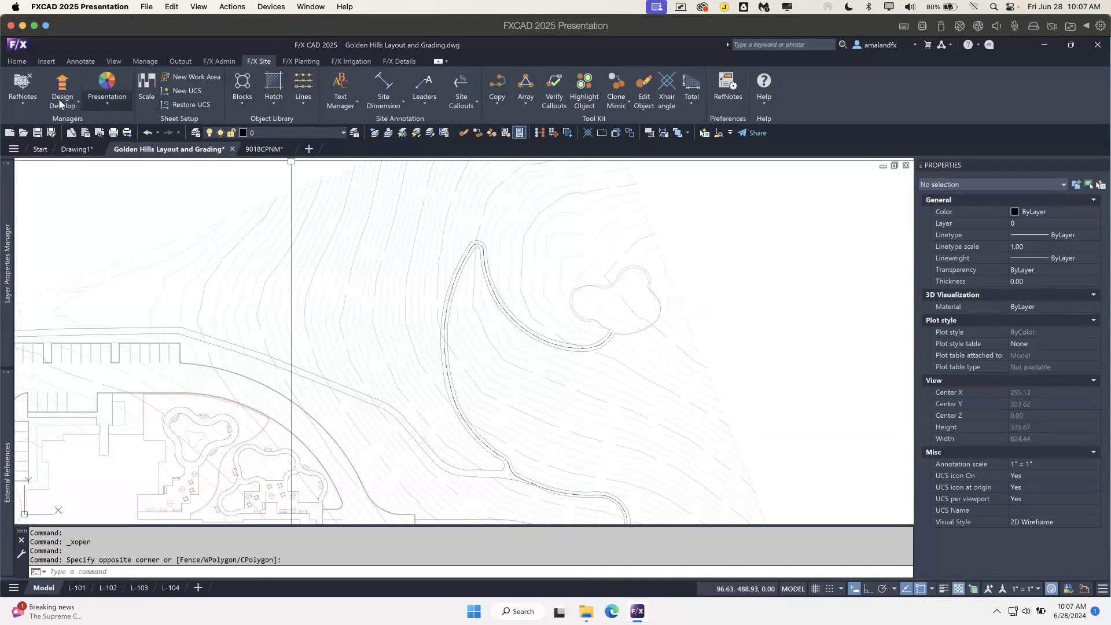
left_click(28, 98)
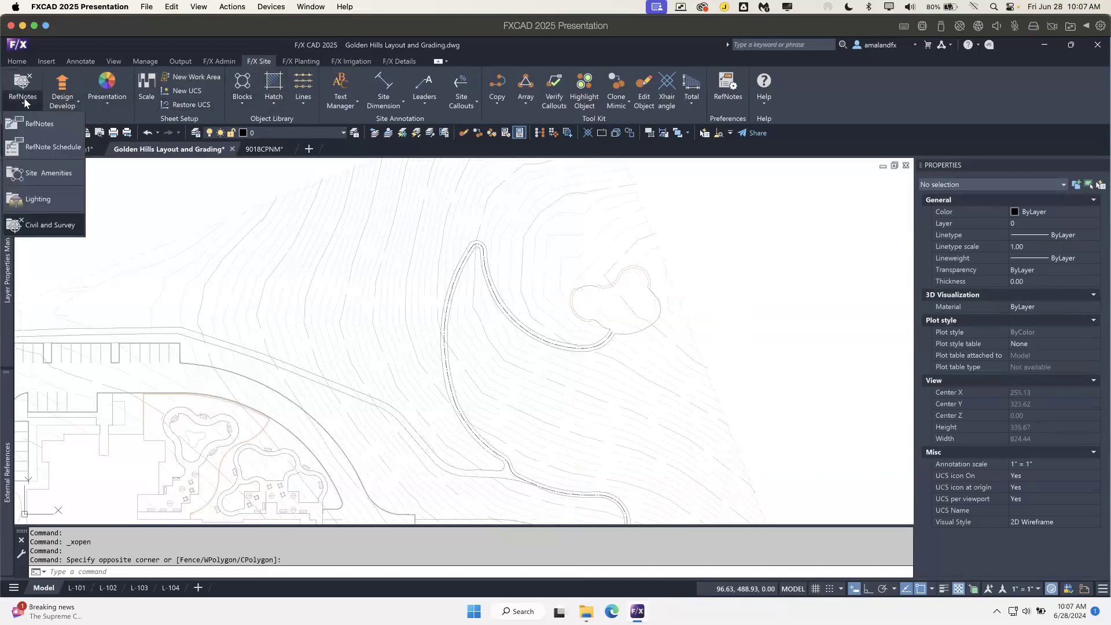
left_click(57, 227)
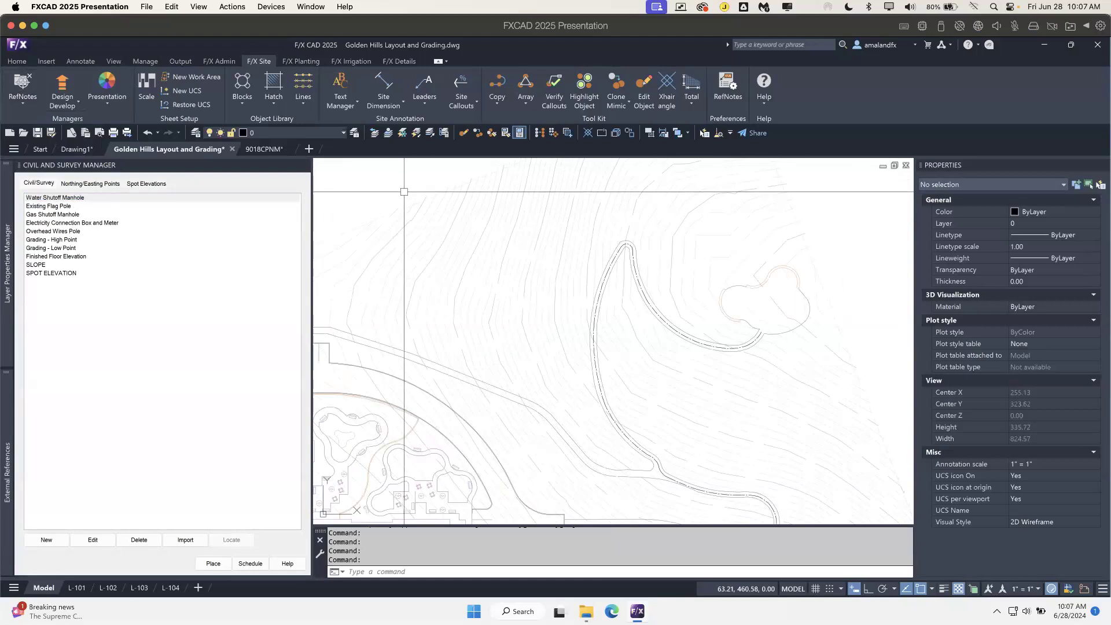
middle_click_drag(522, 276, 538, 277)
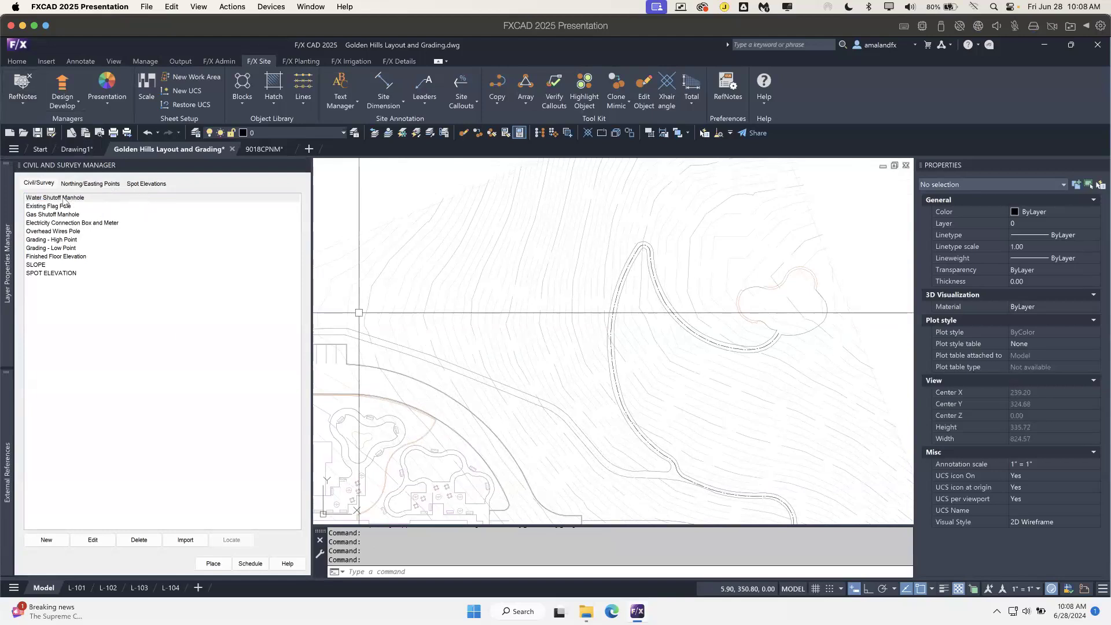
- Review the manager's Northing/Easting Points and Spot Elevations lists, then return to the Civil/Survey list
left_click(93, 184)
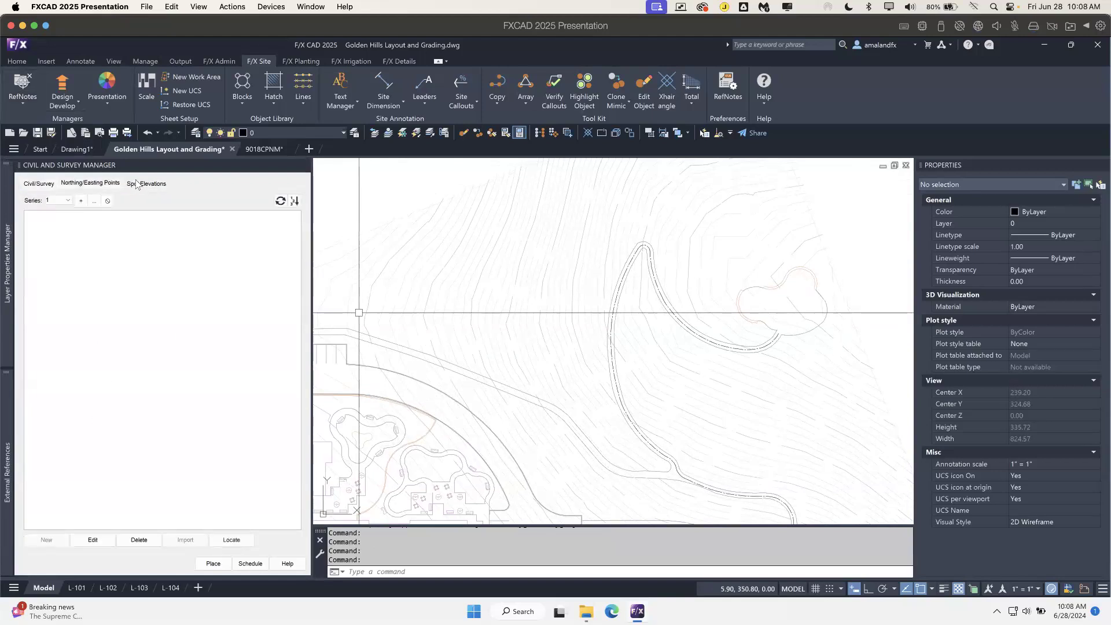
left_click(139, 184)
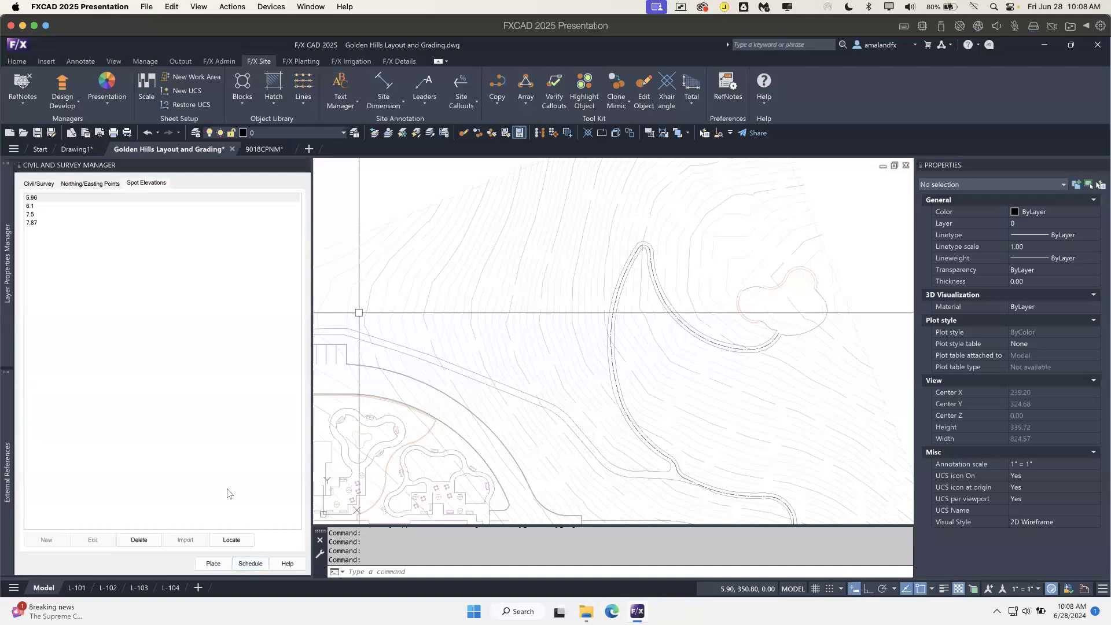
left_click(96, 184)
left_click(48, 185)
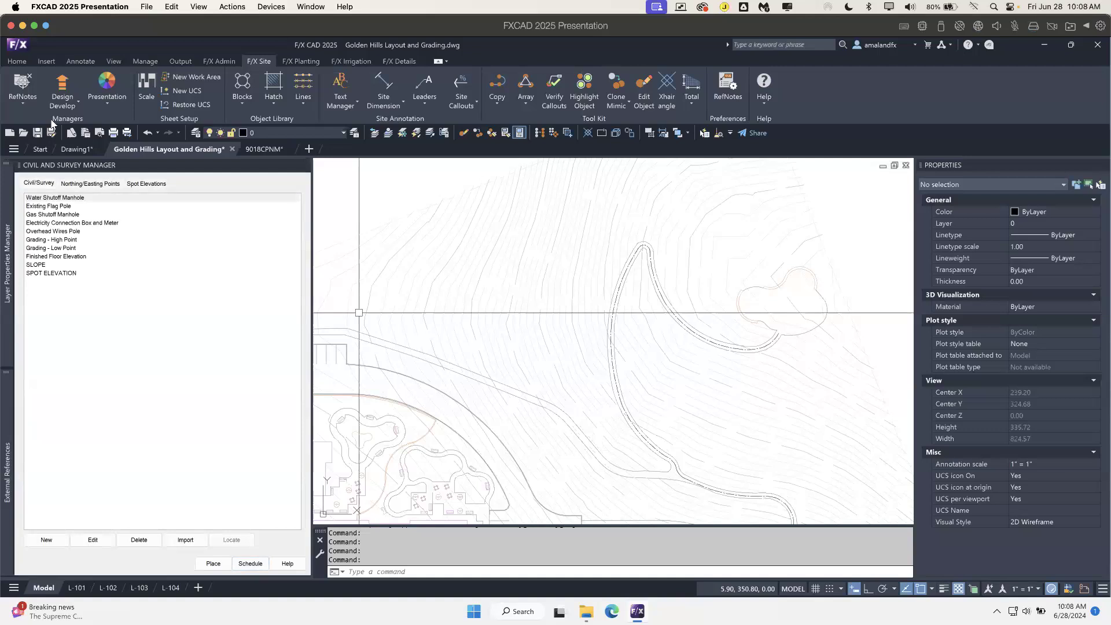
left_click(28, 99)
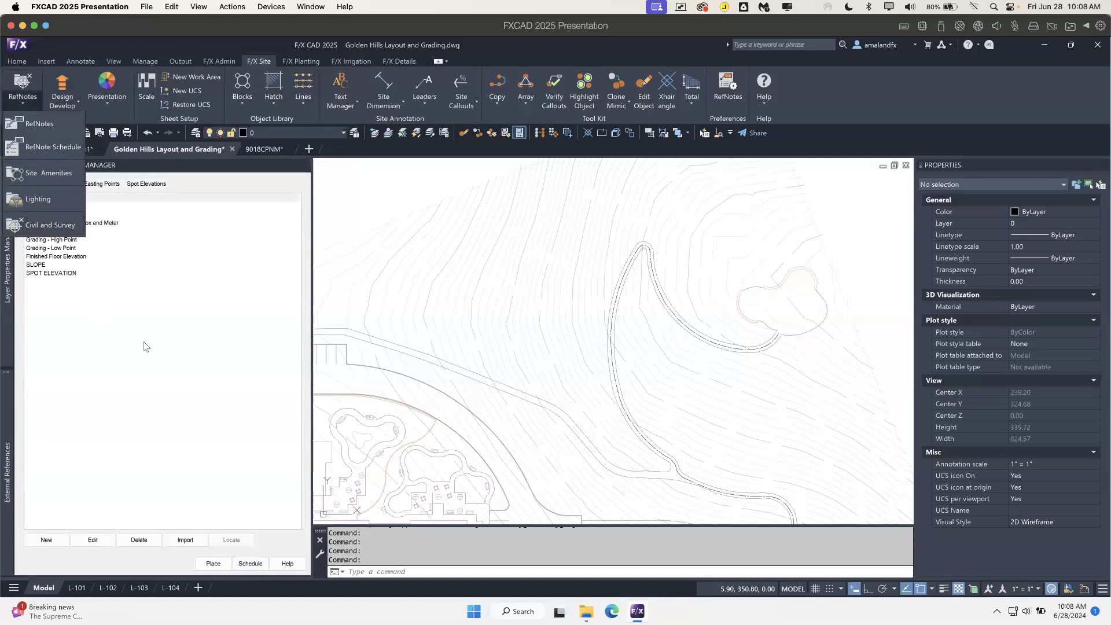
left_click(116, 292)
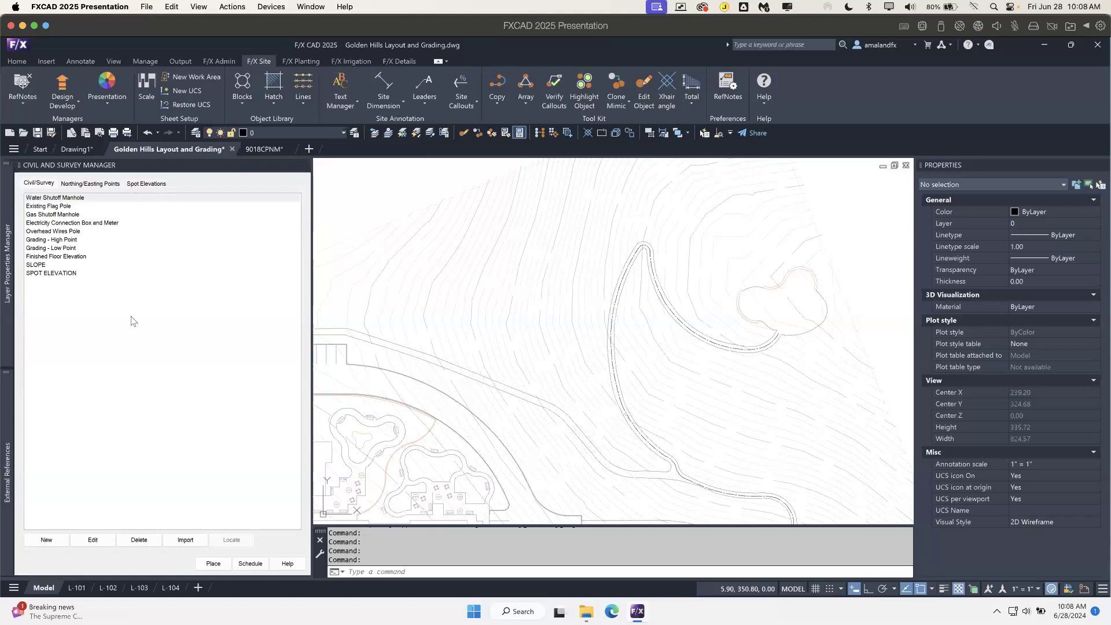
left_click(216, 59)
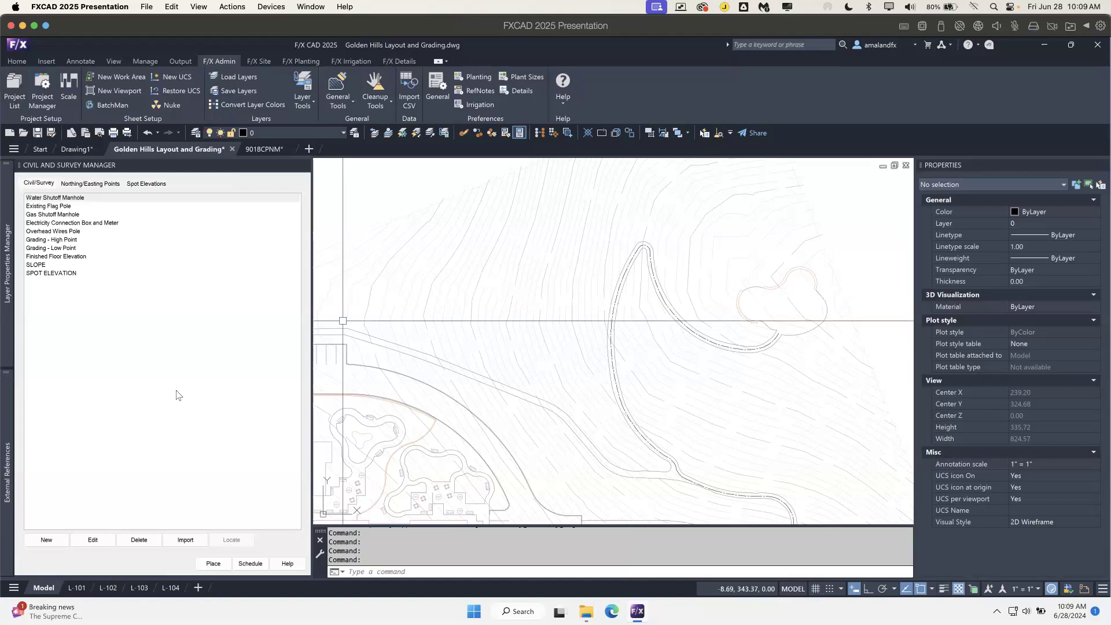
mouse_move(7, 452)
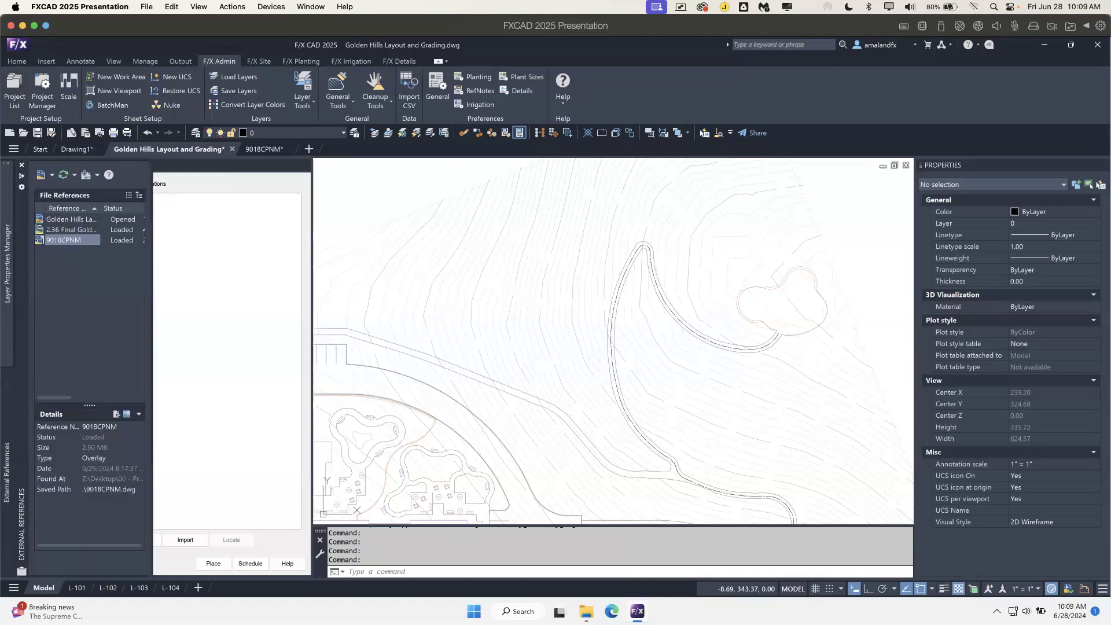
left_click(207, 240)
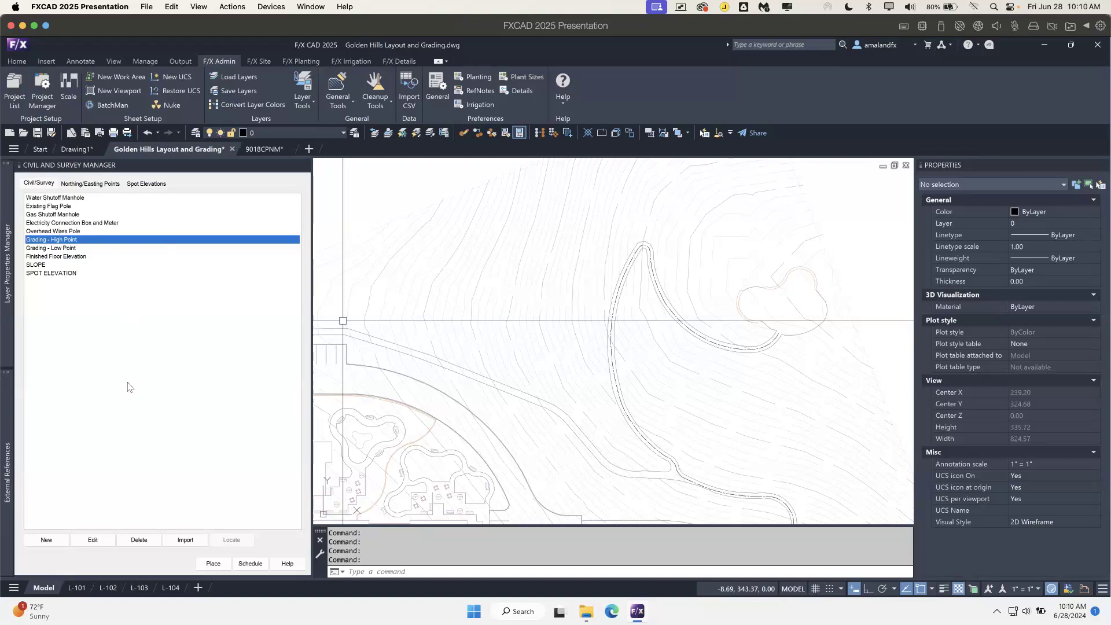
- Start a new Civil/Survey item and look through the whole Utilities symbol library, from the benchmark symbols to the water and wye symbols
left_click(51, 542)
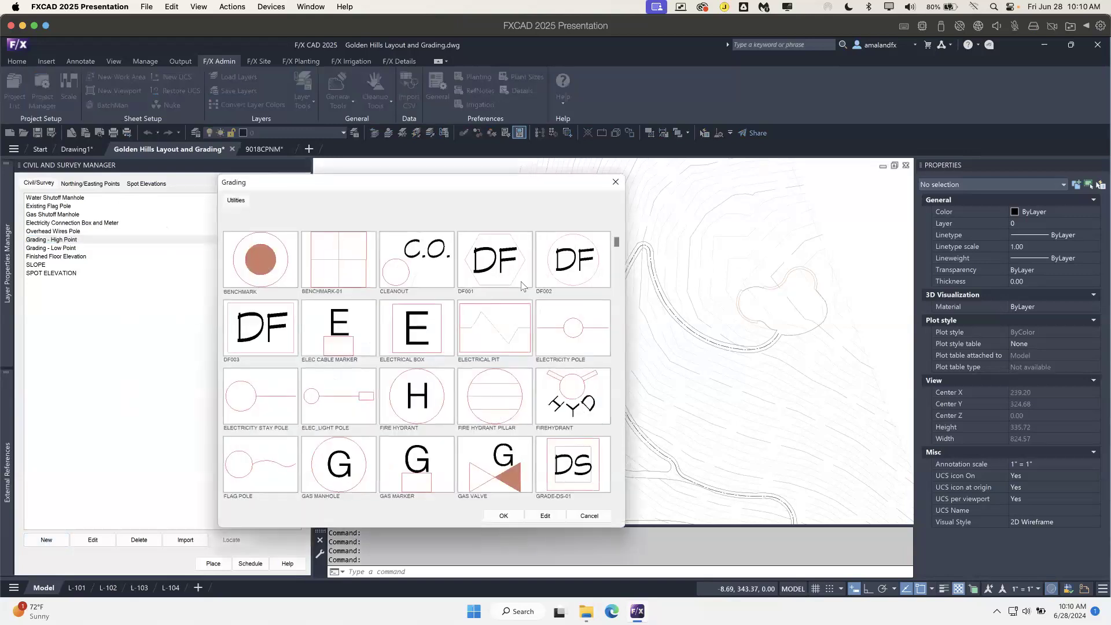
left_click_drag(469, 183, 554, 147)
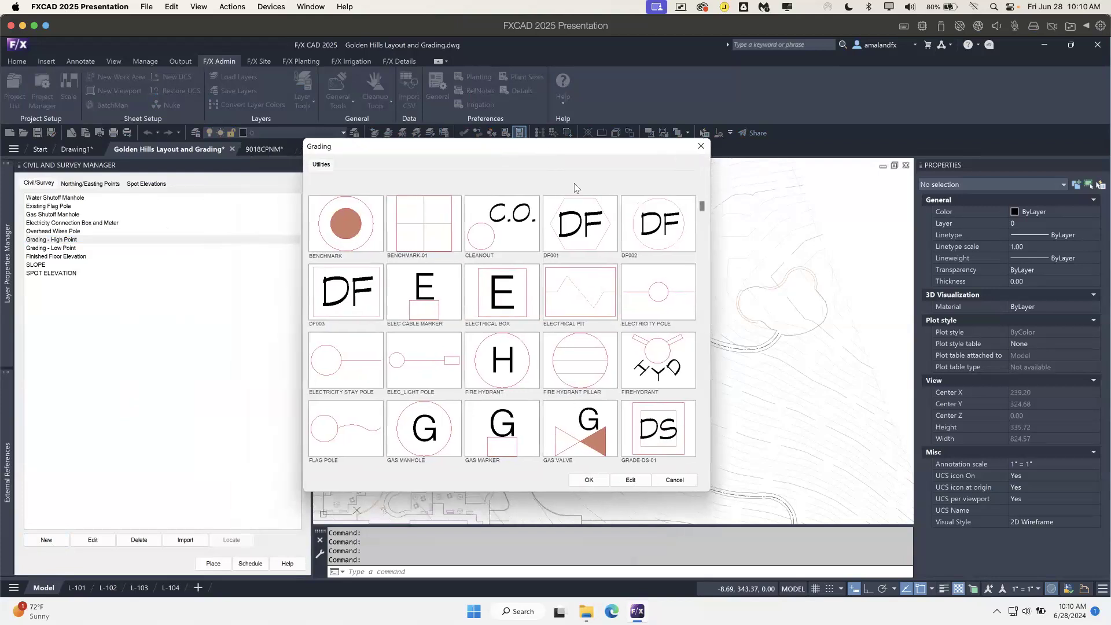
left_click(703, 465)
left_click(703, 465)
left_click(703, 465)
left_click(702, 465)
left_click(702, 465)
left_click(702, 465)
left_click(703, 465)
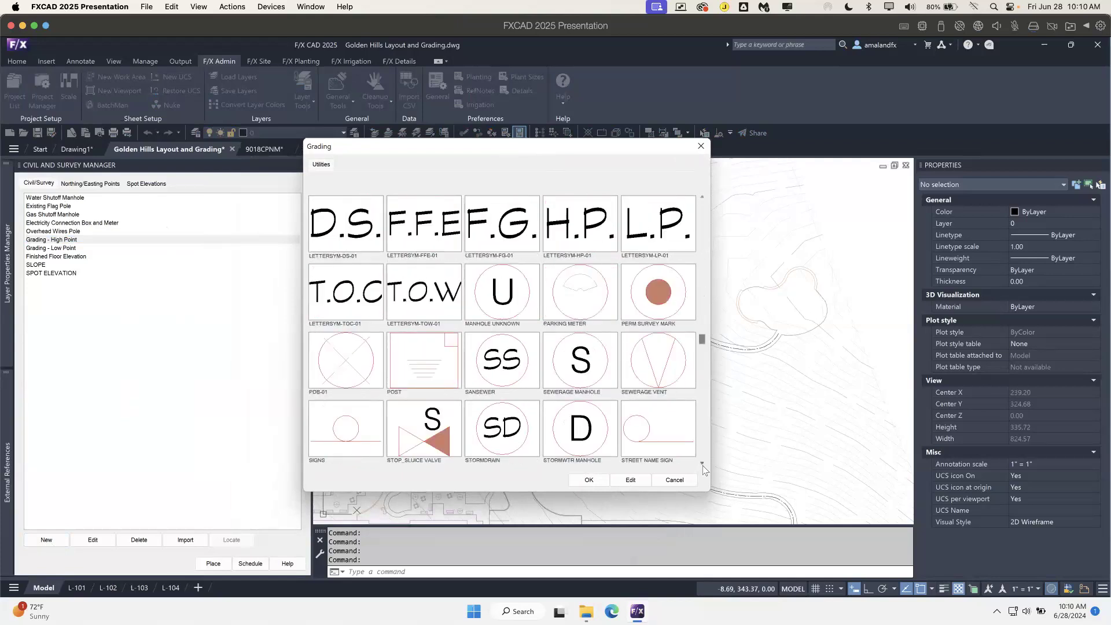
left_click(703, 465)
left_click(702, 465)
left_click(703, 465)
left_click(702, 465)
left_click(702, 465)
left_click(702, 465)
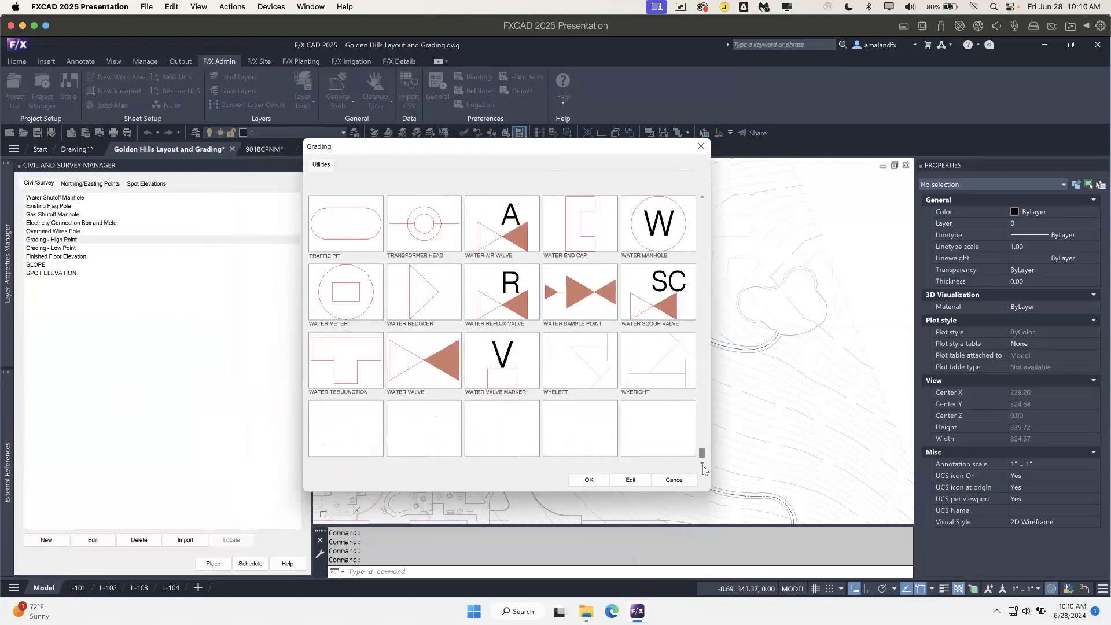
left_click(701, 197)
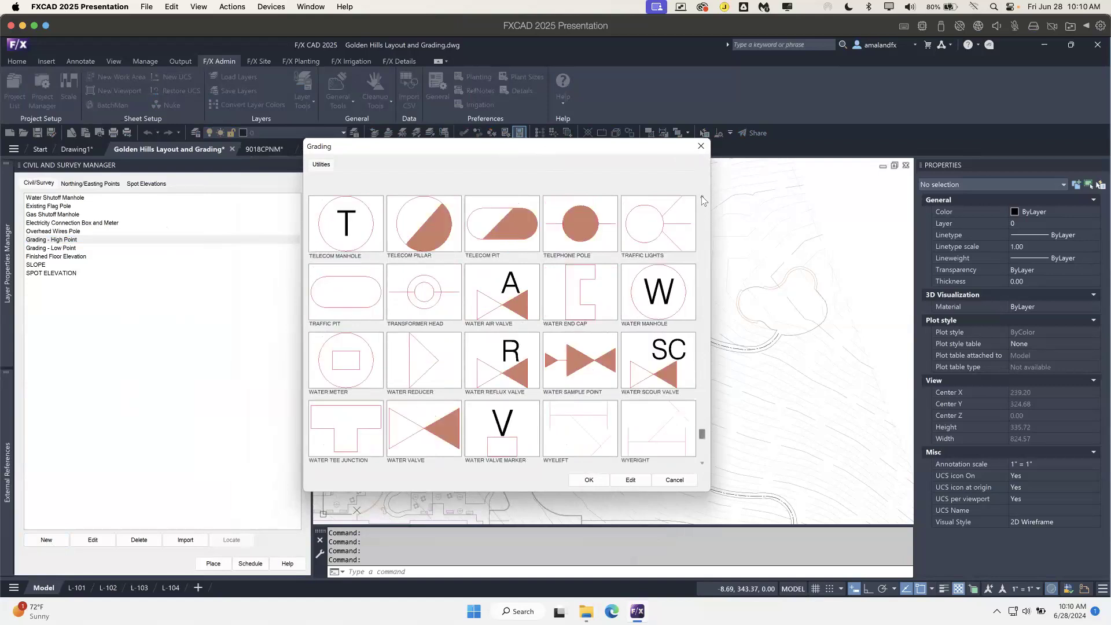
left_click(702, 197)
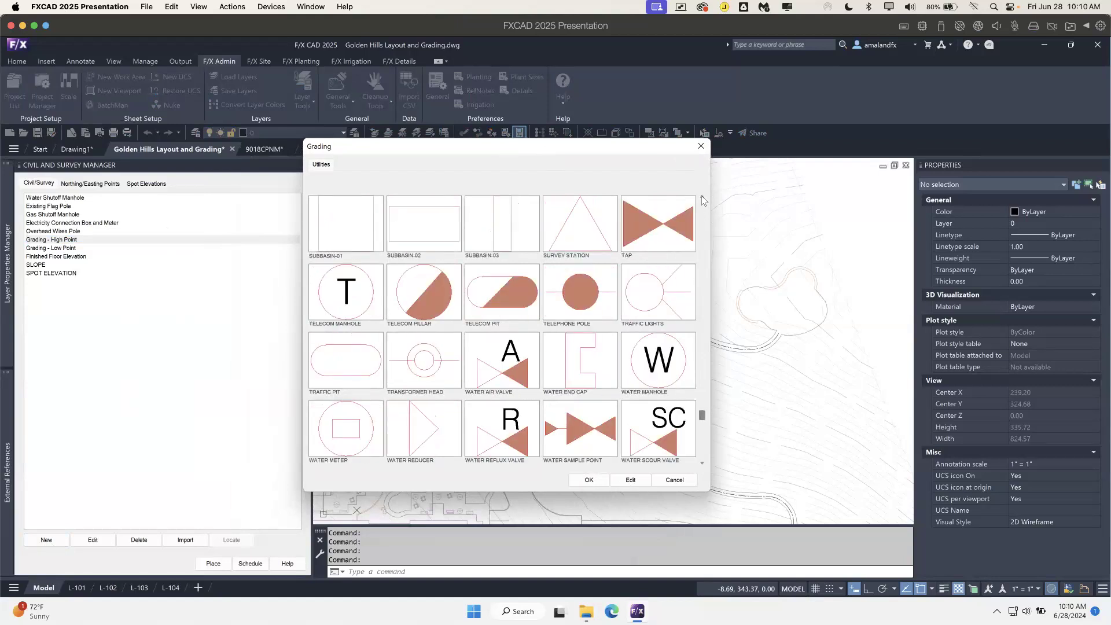
left_click(702, 198)
left_click(701, 197)
left_click(701, 197)
left_click(702, 198)
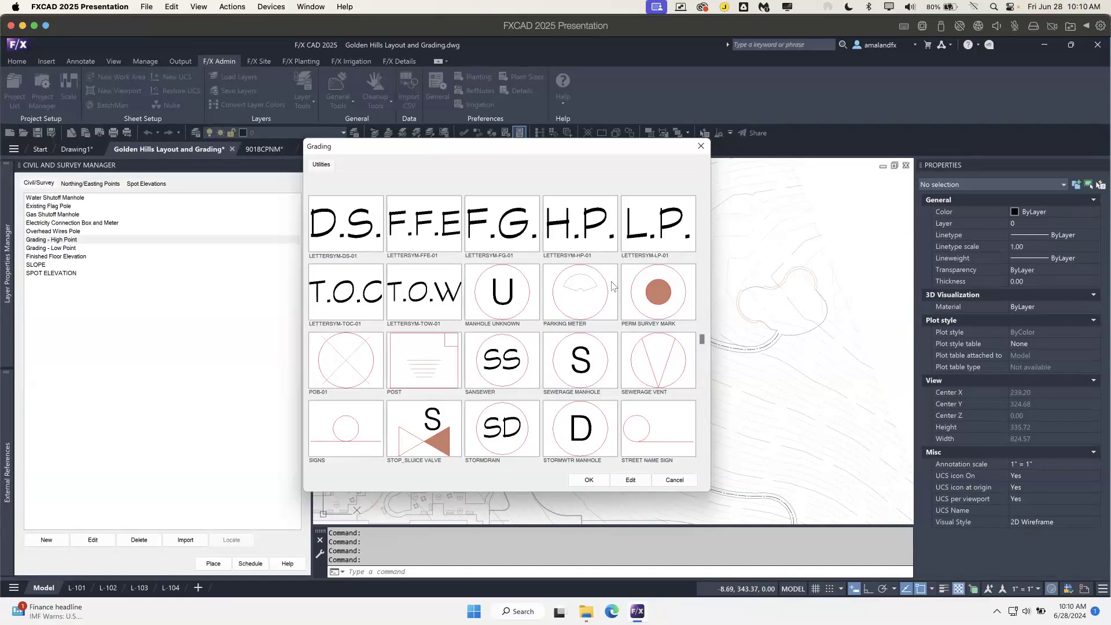
left_click(702, 196)
left_click(702, 196)
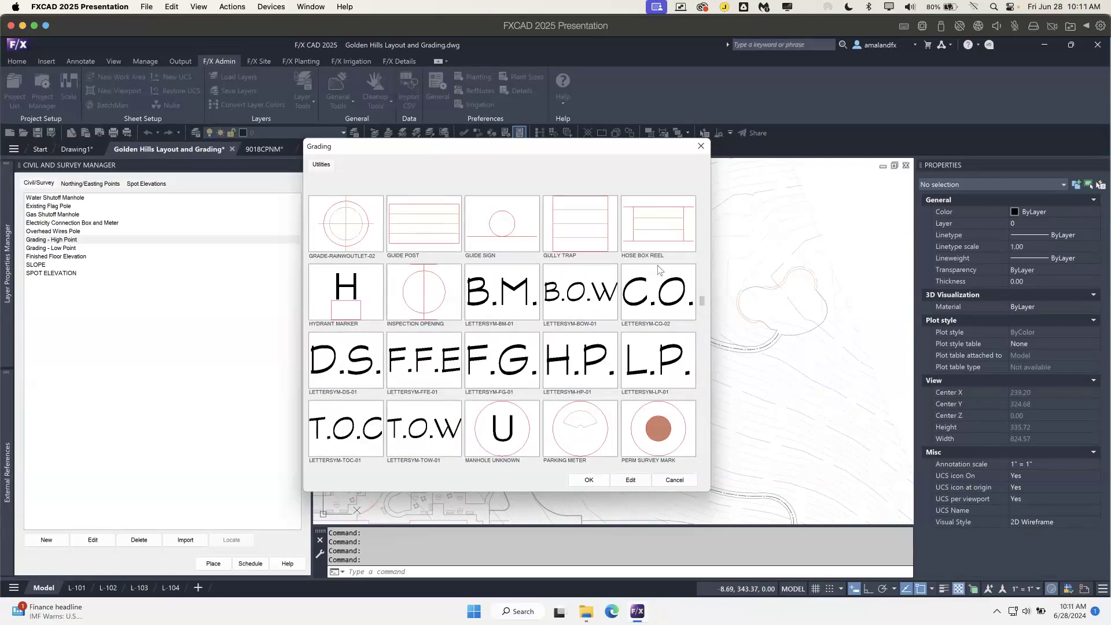
left_click(702, 197)
left_click(702, 198)
left_click(702, 198)
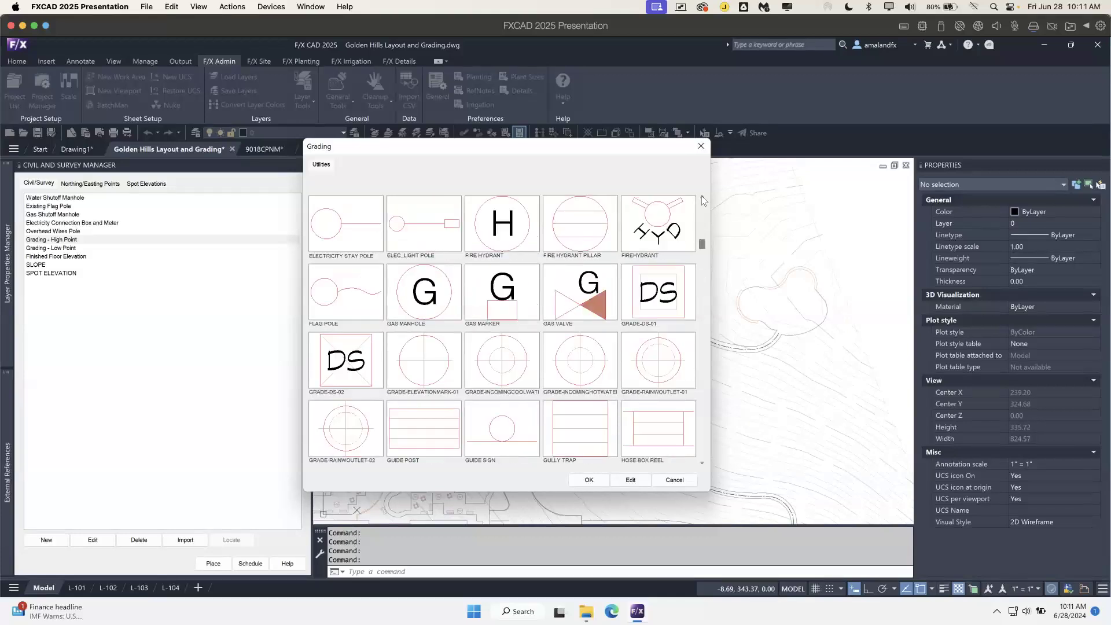
left_click(702, 198)
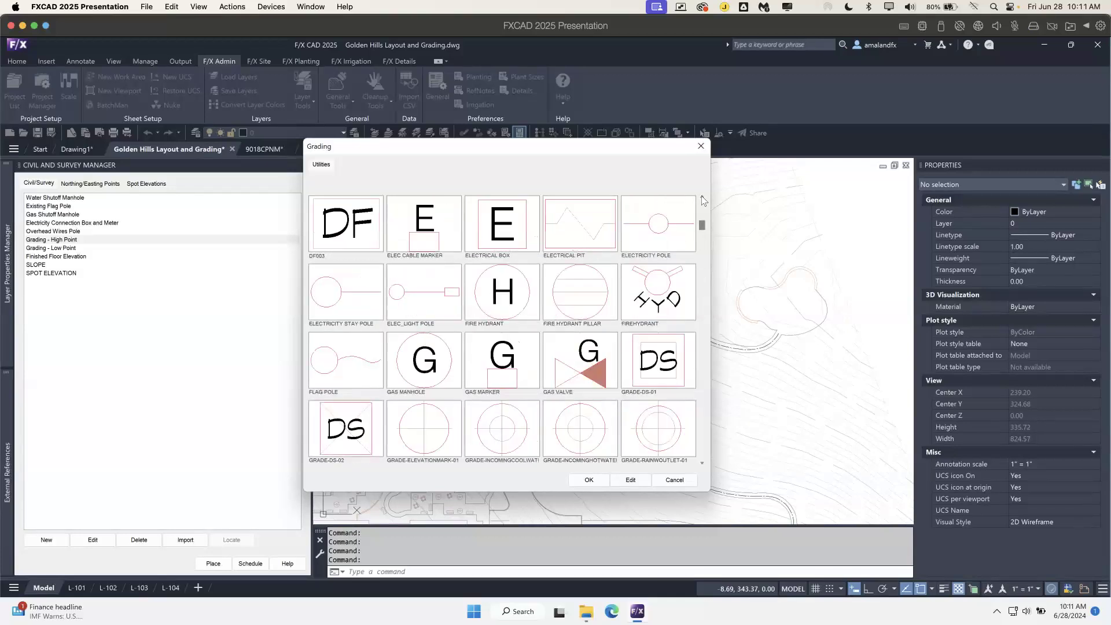
left_click(702, 198)
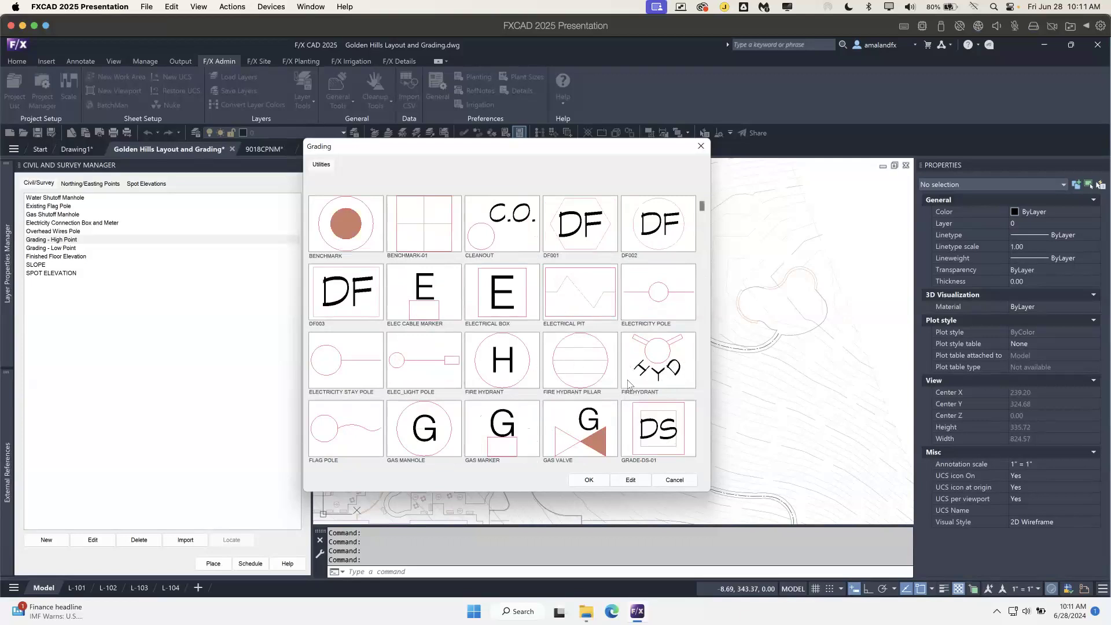
- Create a Civil/Survey reference note named "Fire Hydrant" that uses the FIREHYDRANT utility symbol
left_click(663, 360)
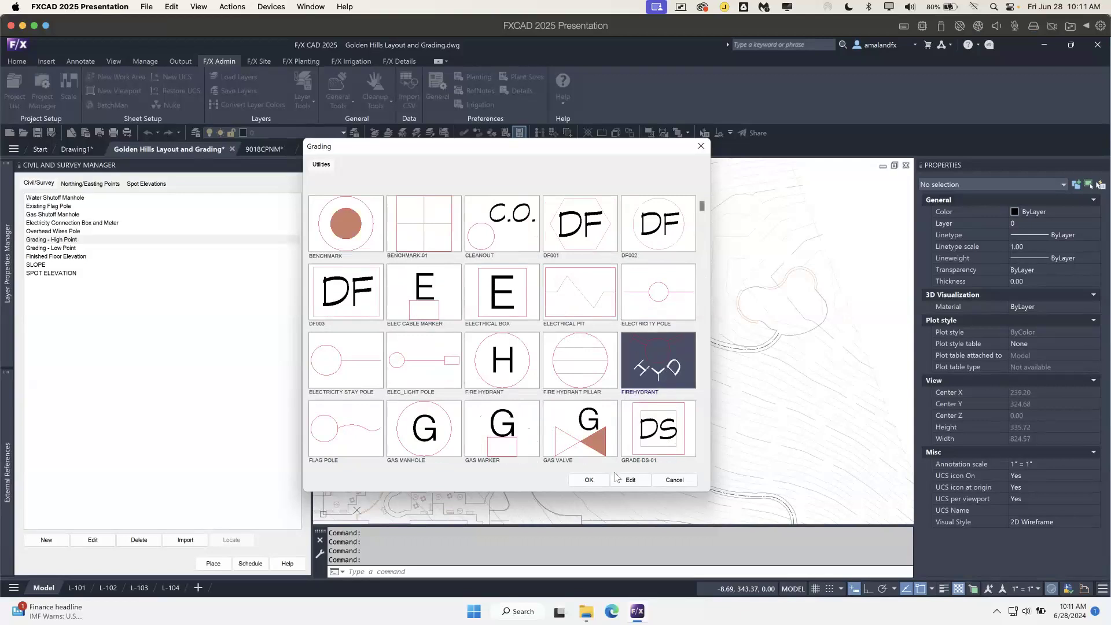
left_click(589, 481)
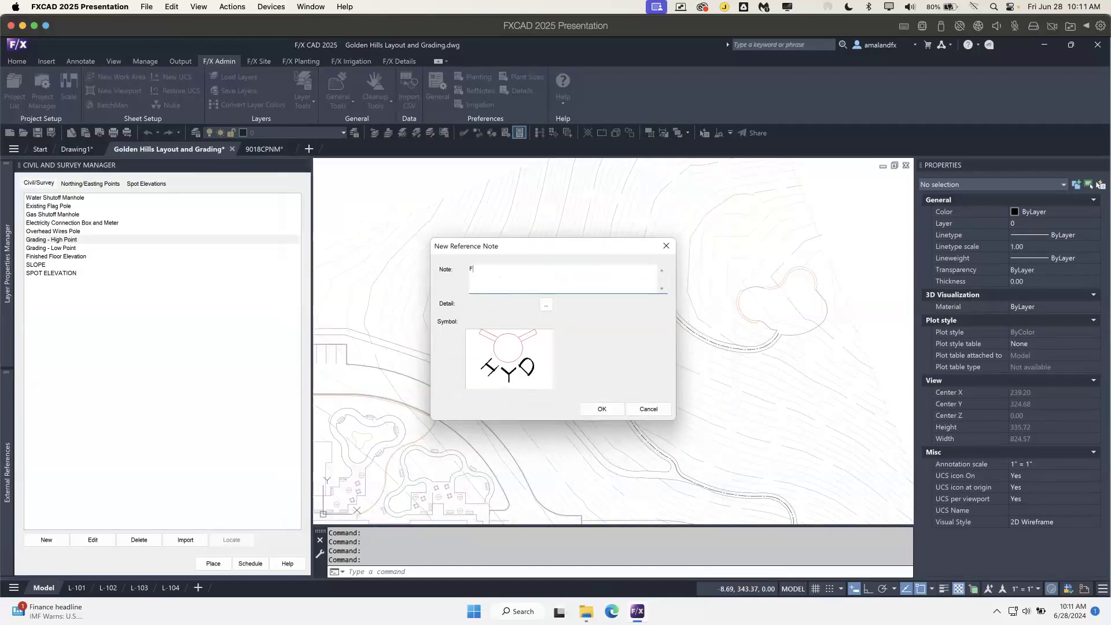
type("Fire Hydrant")
left_click(602, 408)
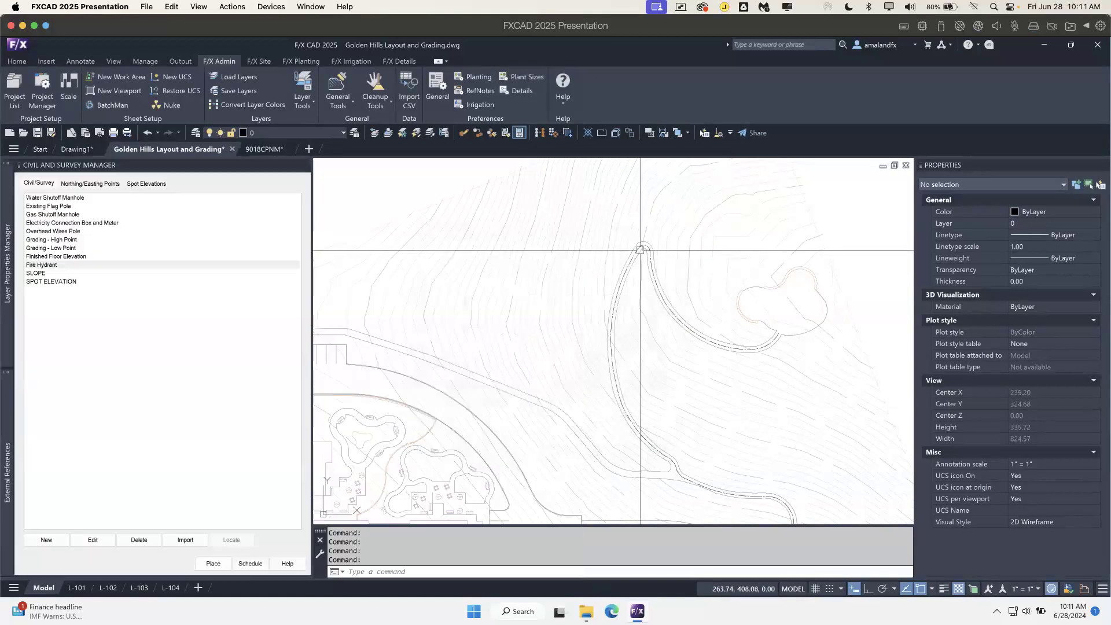
- Place one Fire Hydrant symbol just inside the curved parking island southwest of the central F.F.E 10.25 building, and end the placement
left_click(98, 265)
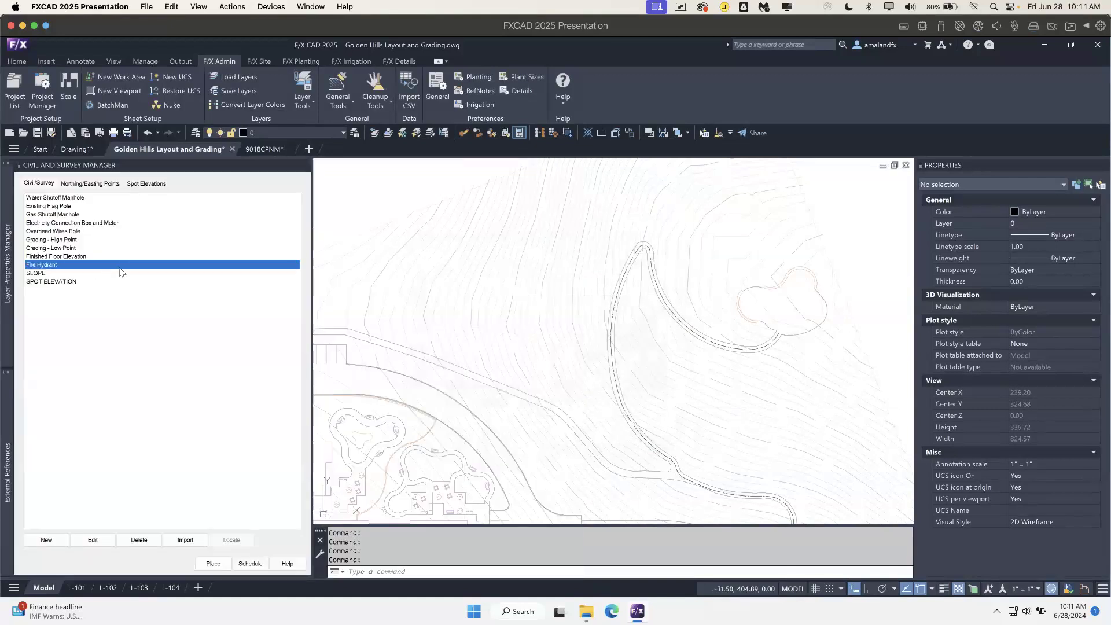
middle_click_drag(478, 375, 770, 231)
middle_click_drag(605, 360, 613, 290)
left_click(140, 268)
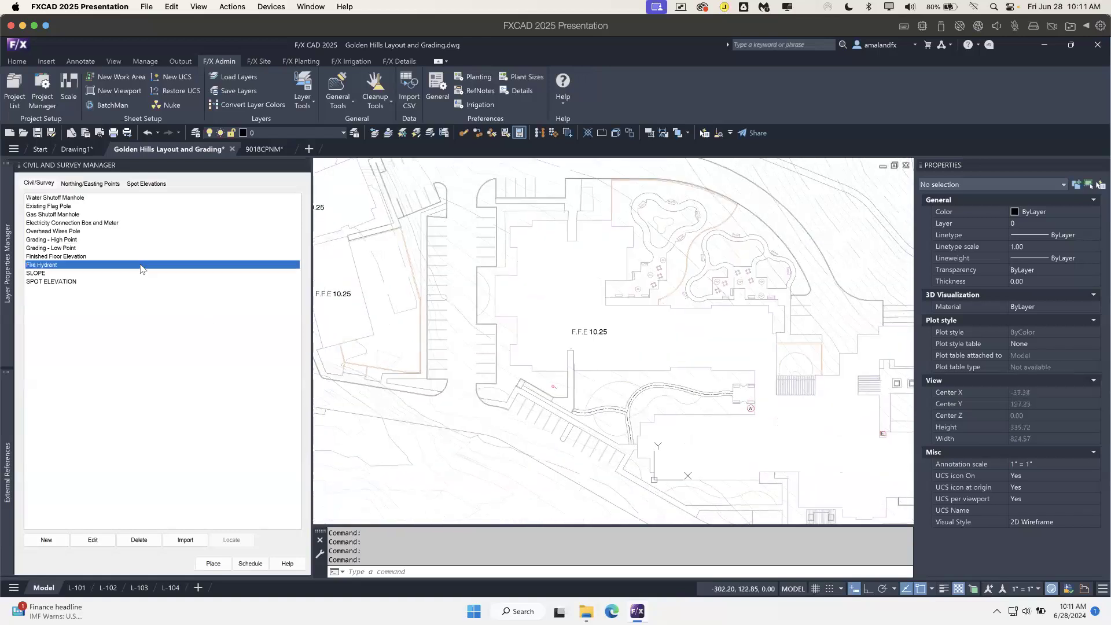
left_click(213, 563)
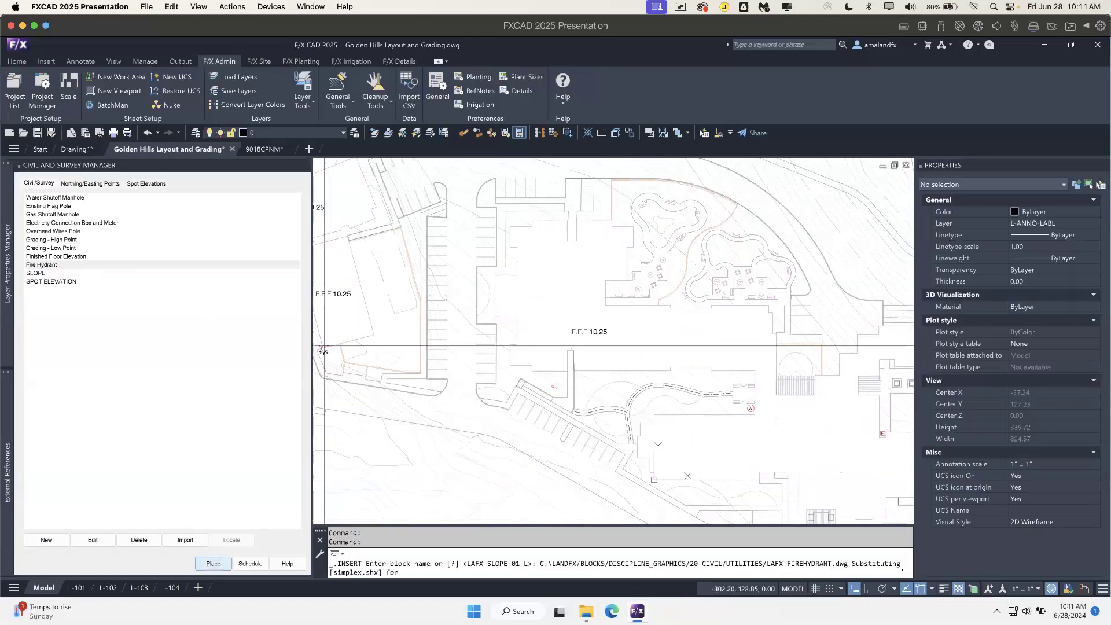
scroll(509, 407, "up", 6)
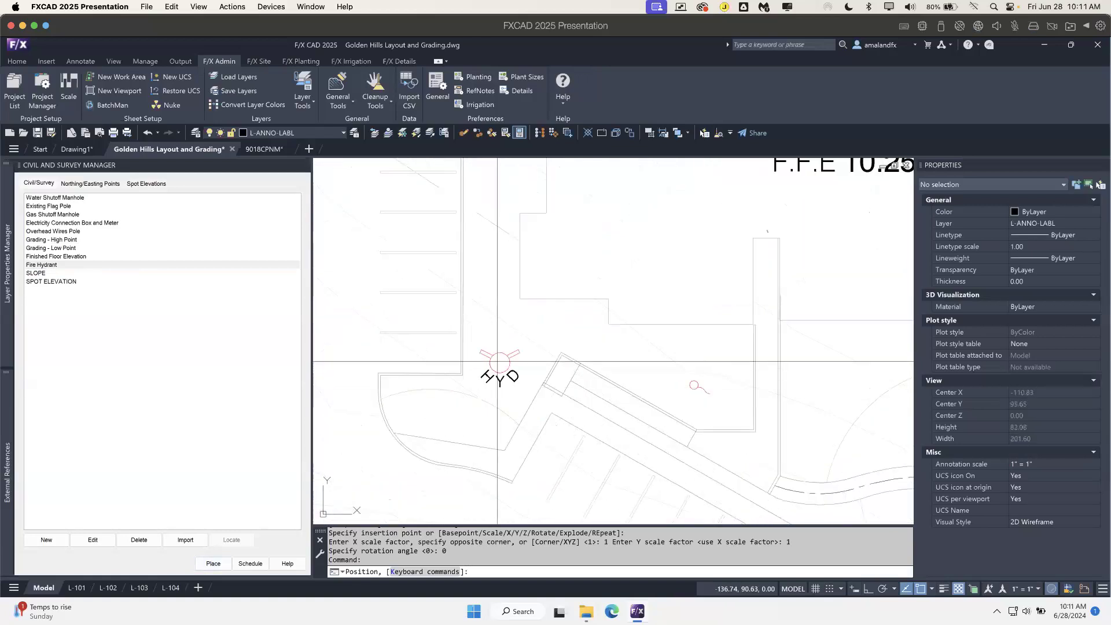
left_click(501, 355)
scroll(553, 384, "down", 6)
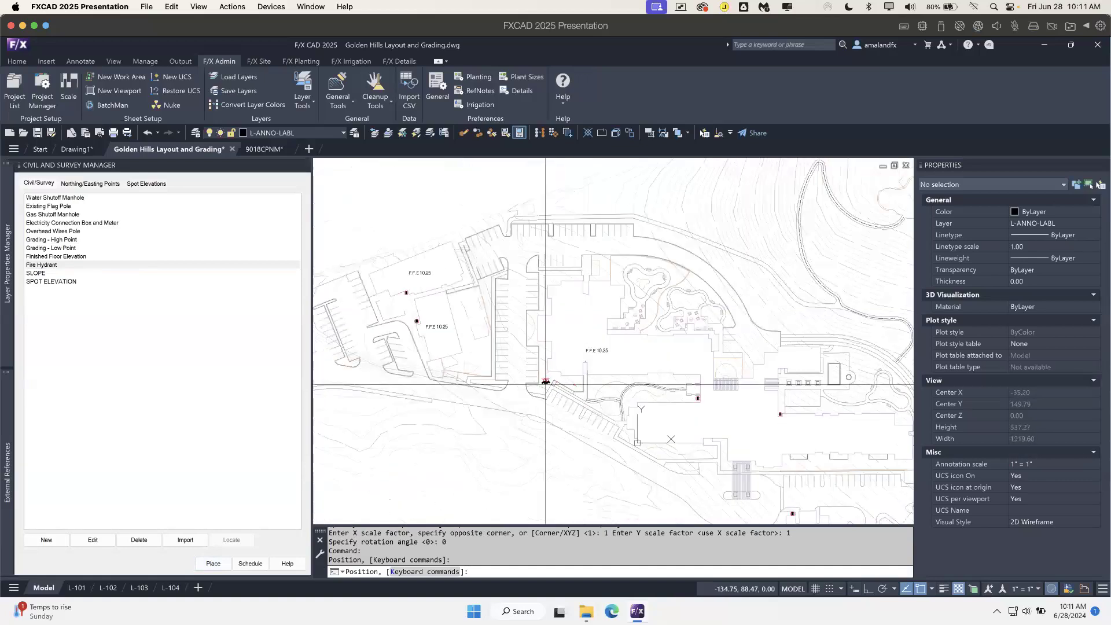
scroll(545, 382, "up", 2)
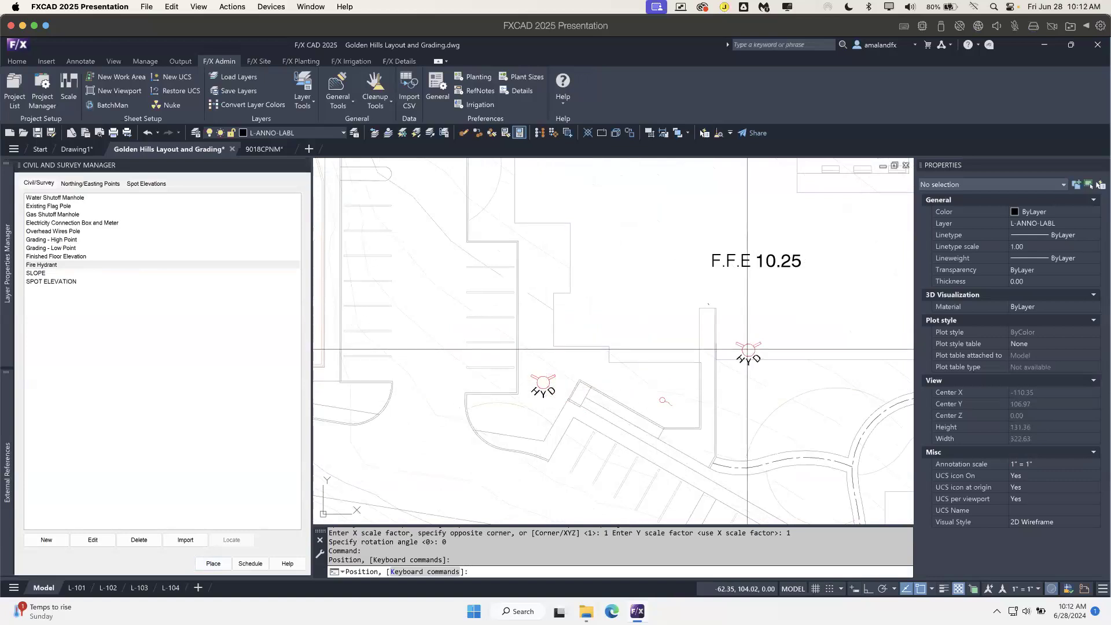
key("Escape")
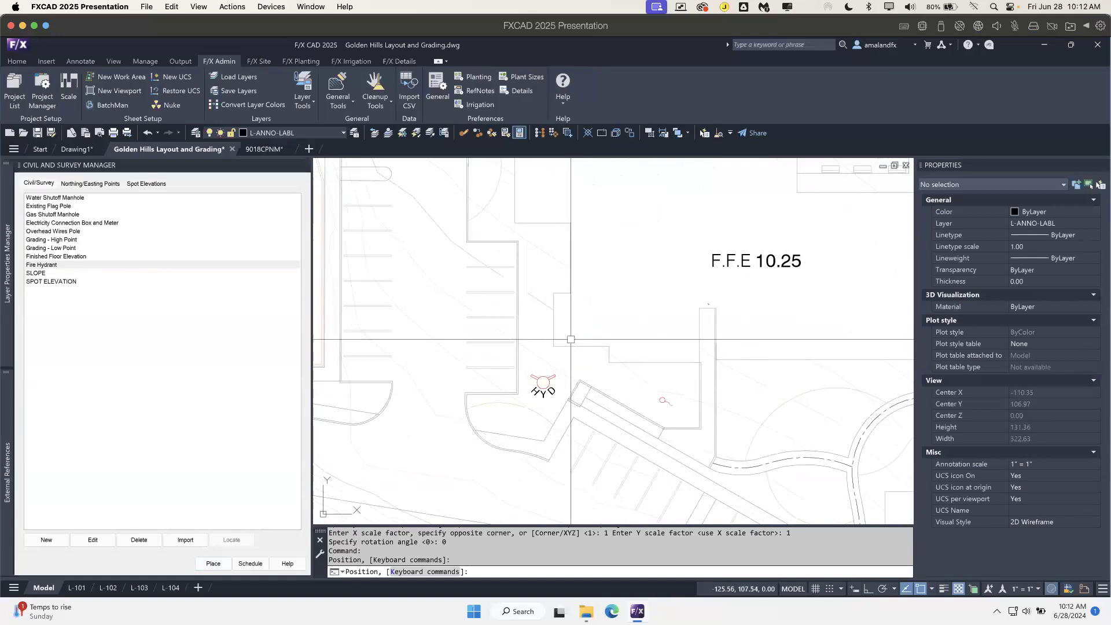
- Thaw the L-WORK-AREA layer and bring the SCALE_TEST work areas below the site into view
mouse_move(6, 314)
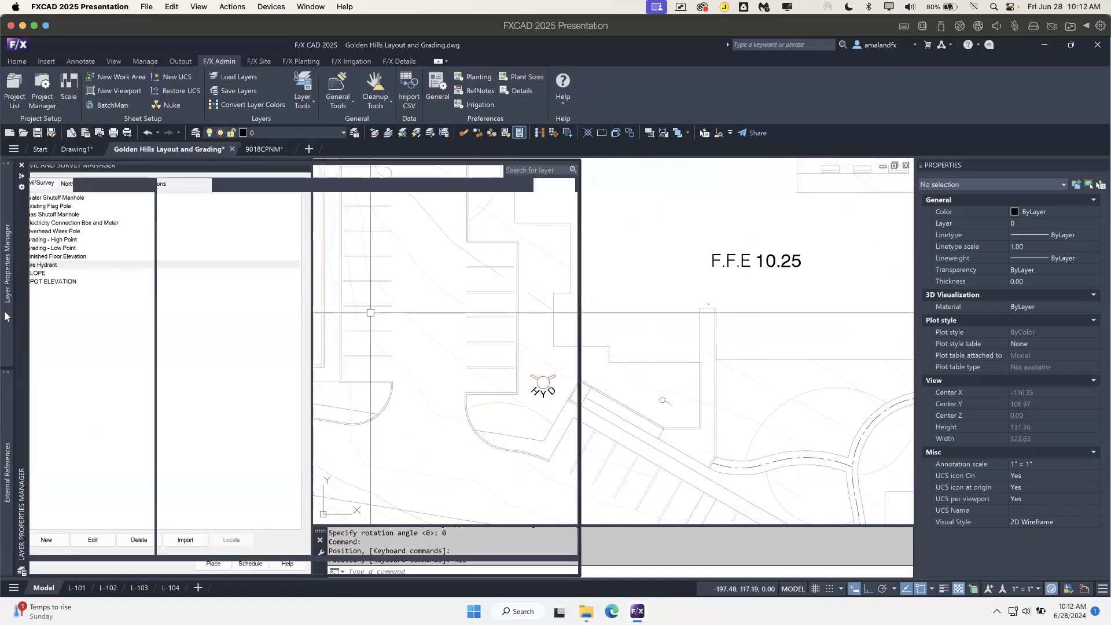
left_click_drag(572, 255, 572, 515)
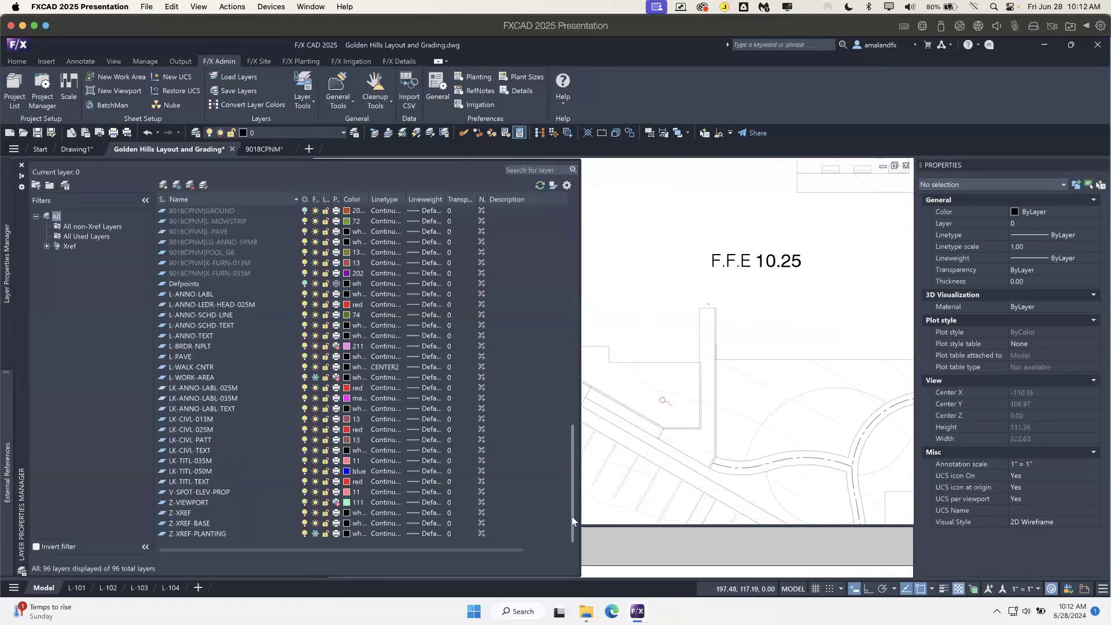
left_click(317, 377)
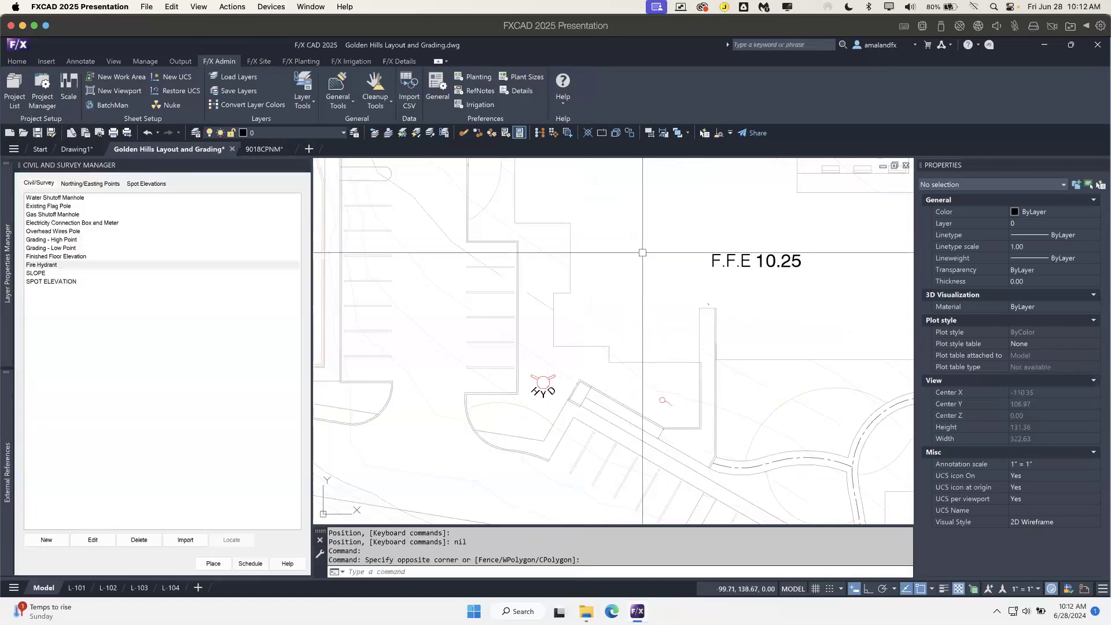
scroll(642, 252, "down", 5)
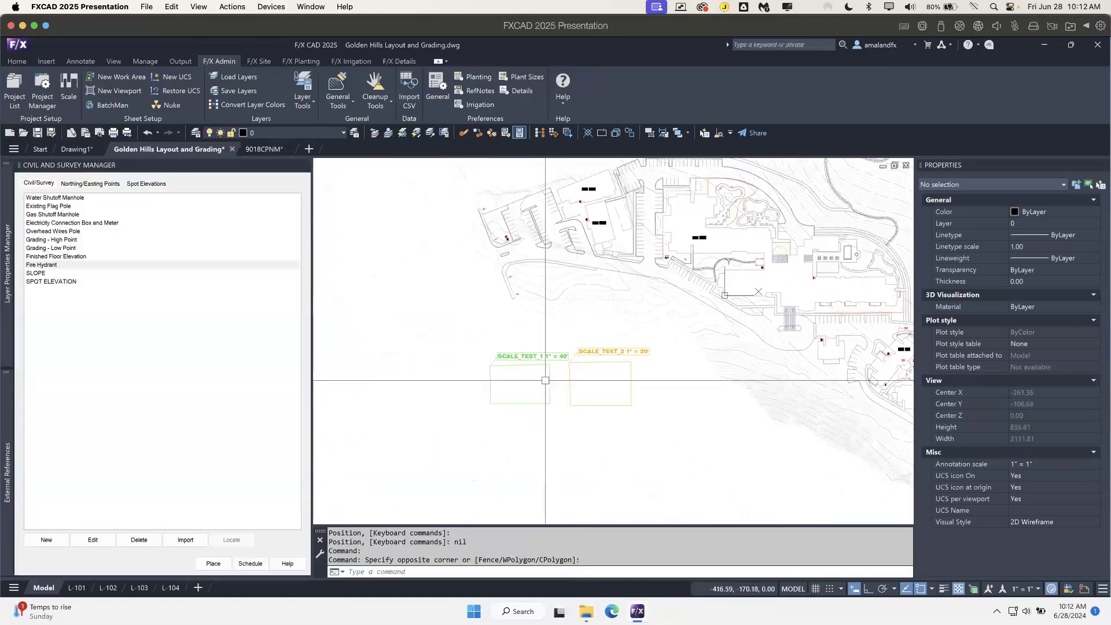
- Check the drawing's plot scale and the L-101 sheet's work area viewports, and return to model space
left_click(70, 88)
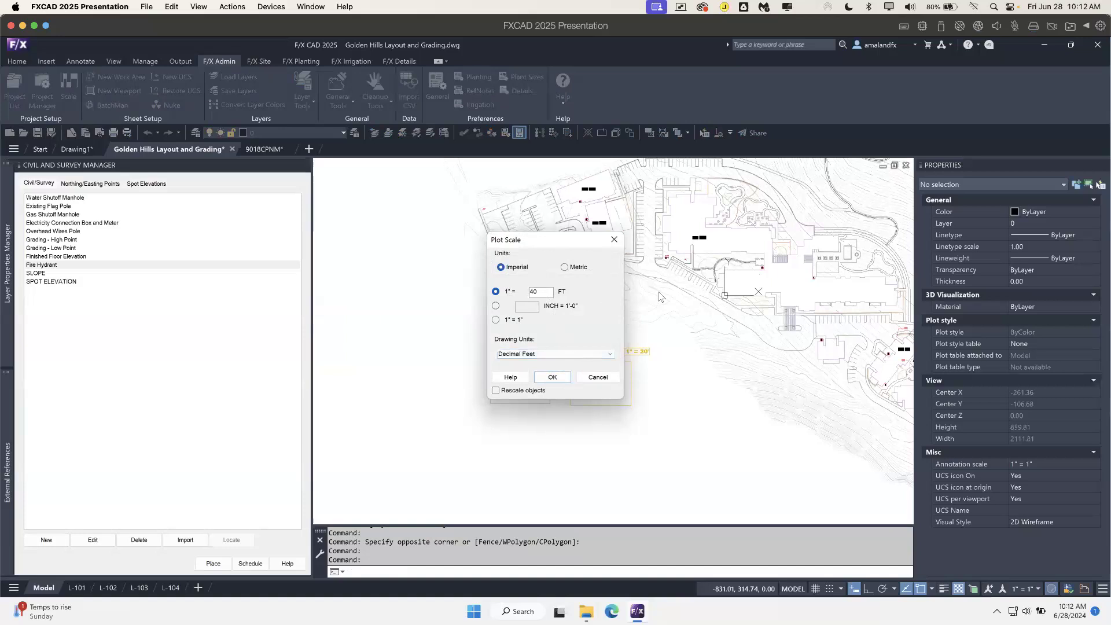
left_click(613, 240)
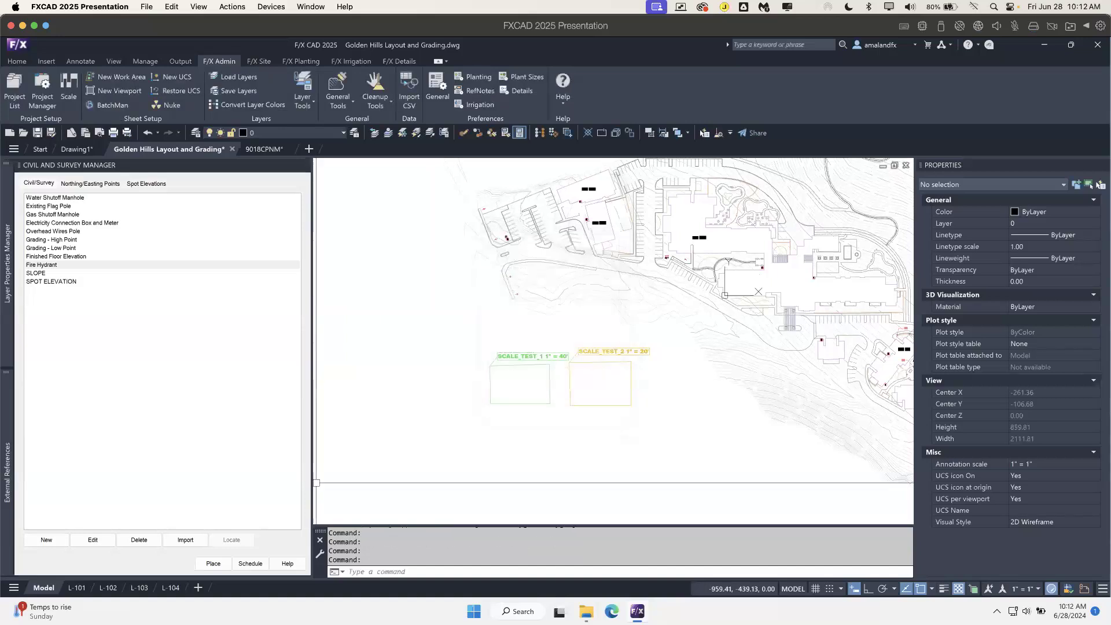
left_click(77, 588)
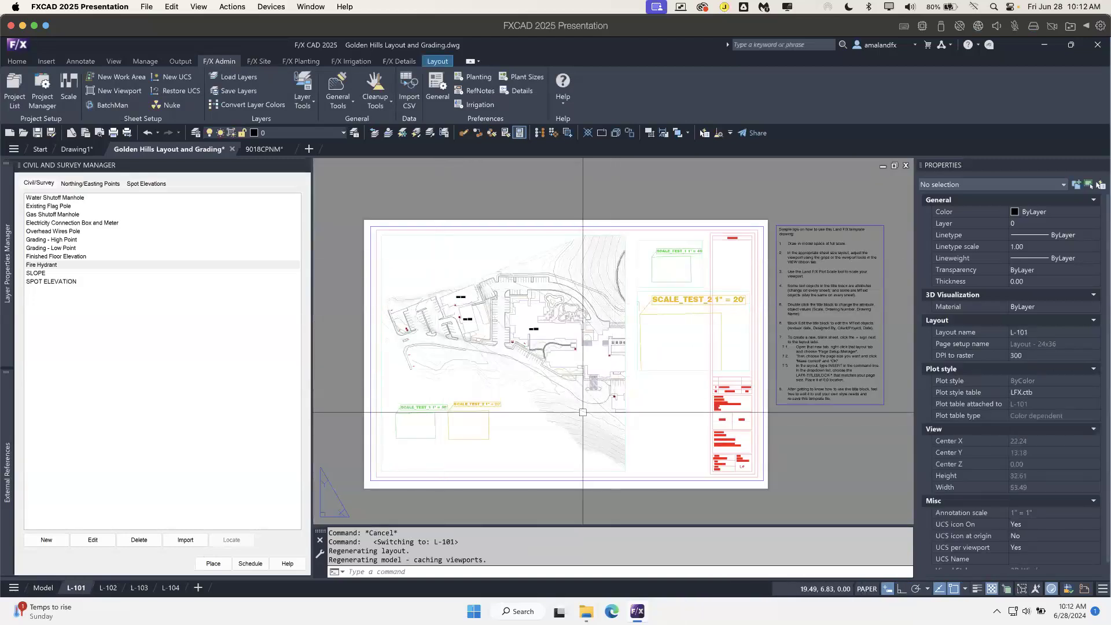
left_click(47, 590)
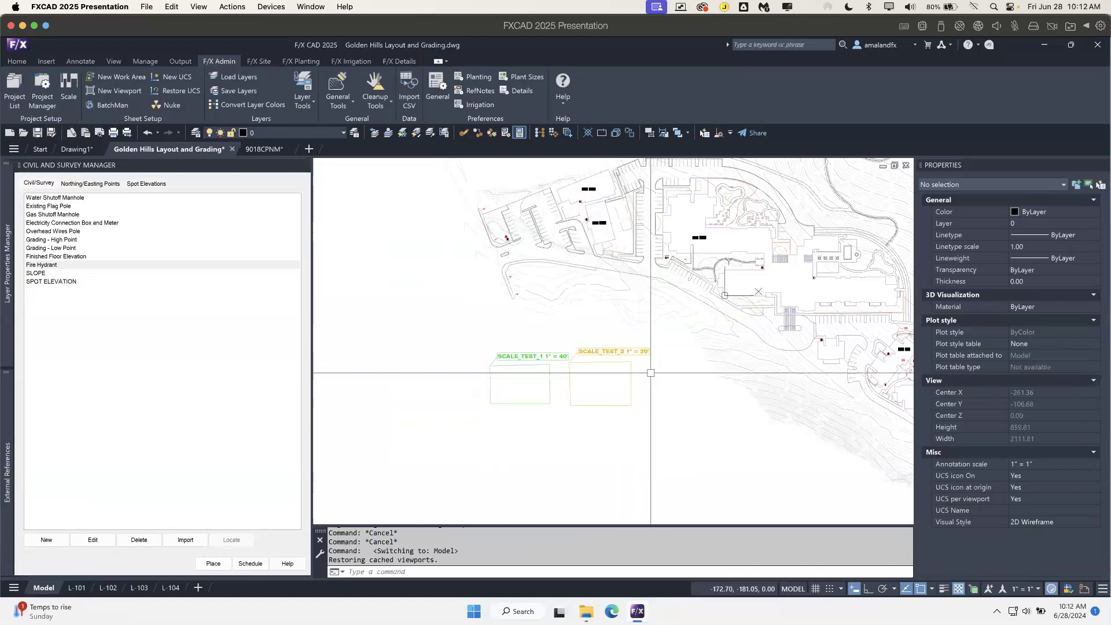
- Place a Fire Hydrant symbol in both the SCALE_TEST_1 and SCALE_TEST_2 work areas, compare their sizes and end the placement
scroll(651, 373, "up", 2)
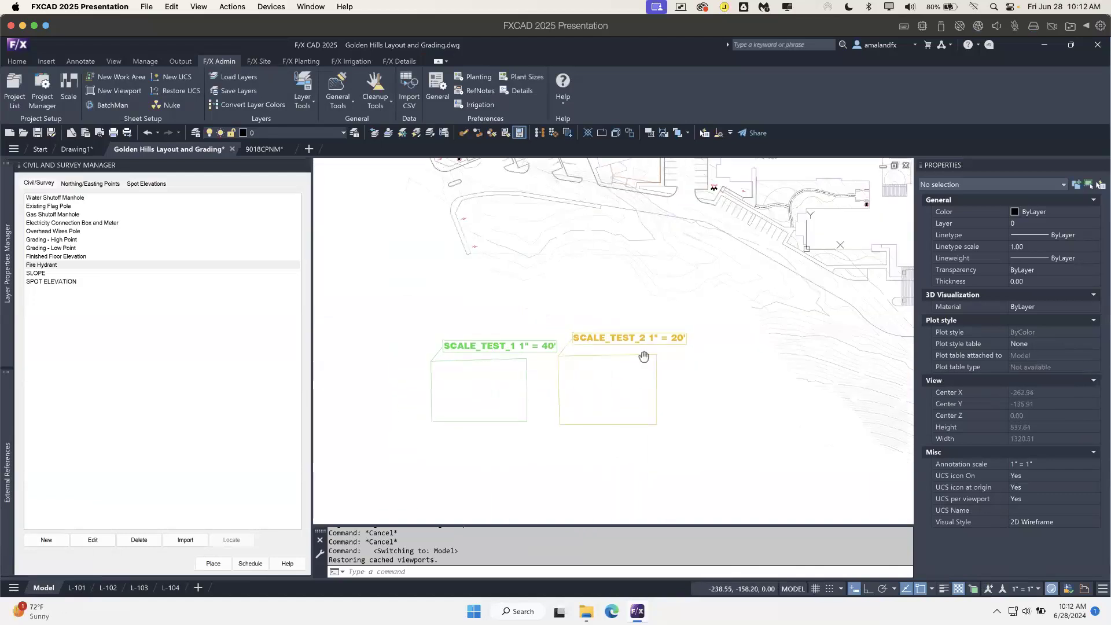
middle_click_drag(643, 356, 641, 368)
scroll(619, 430, "up", 2)
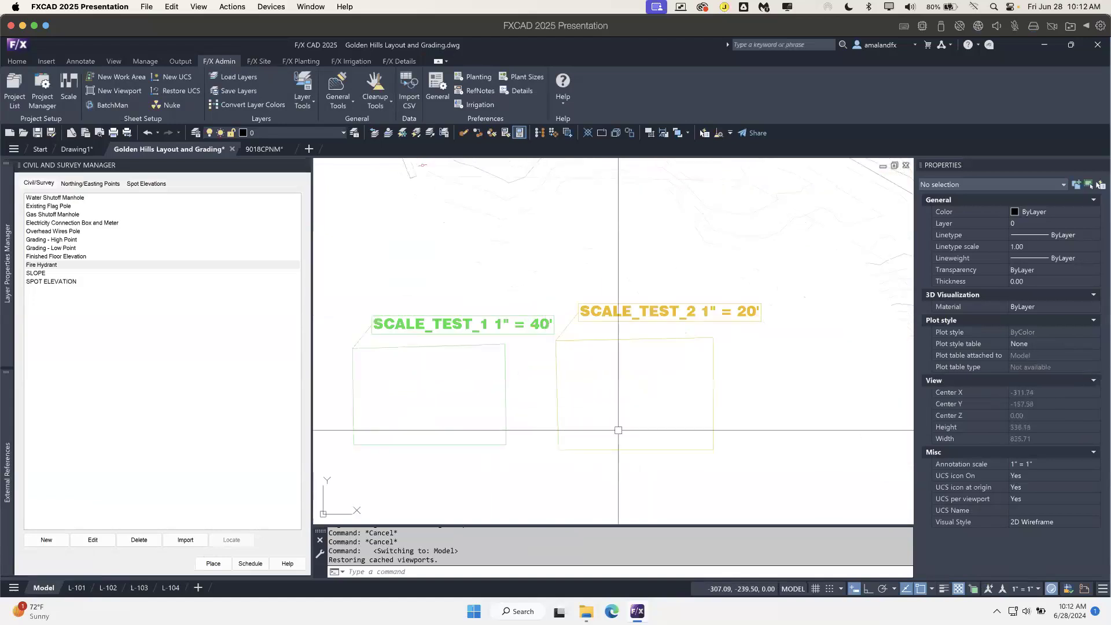
middle_click_drag(618, 430, 635, 409)
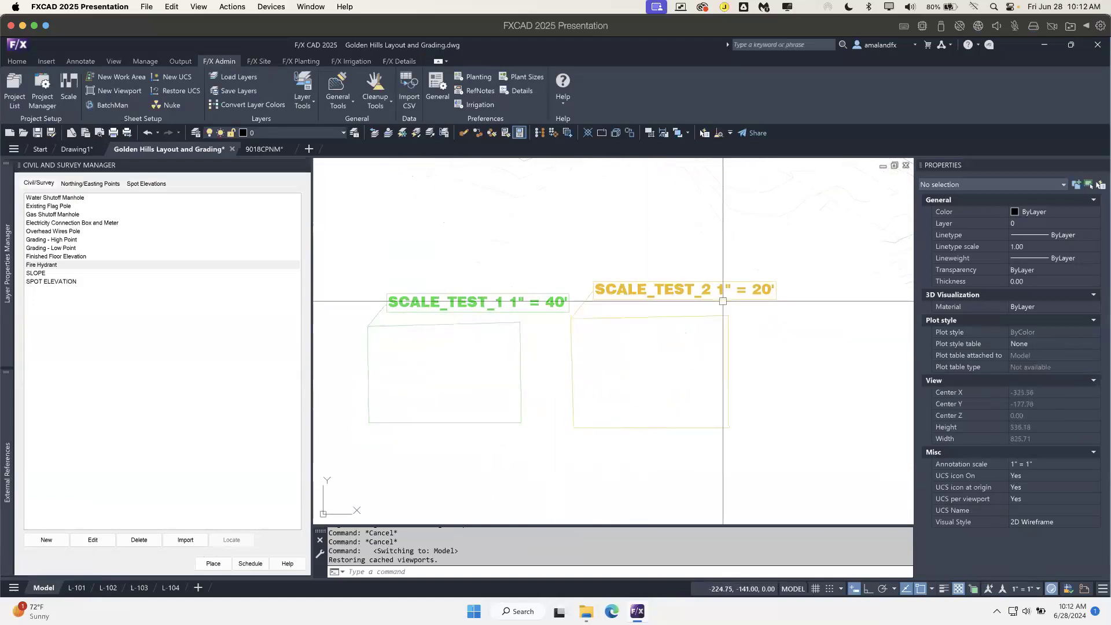
double_click(64, 265)
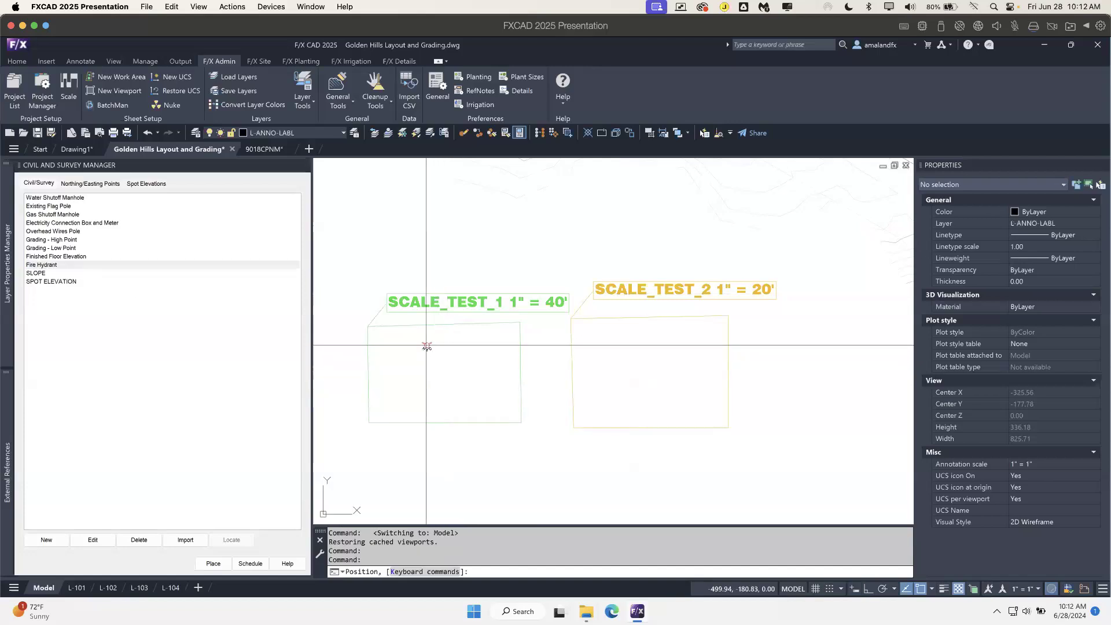
scroll(426, 346, "up", 2)
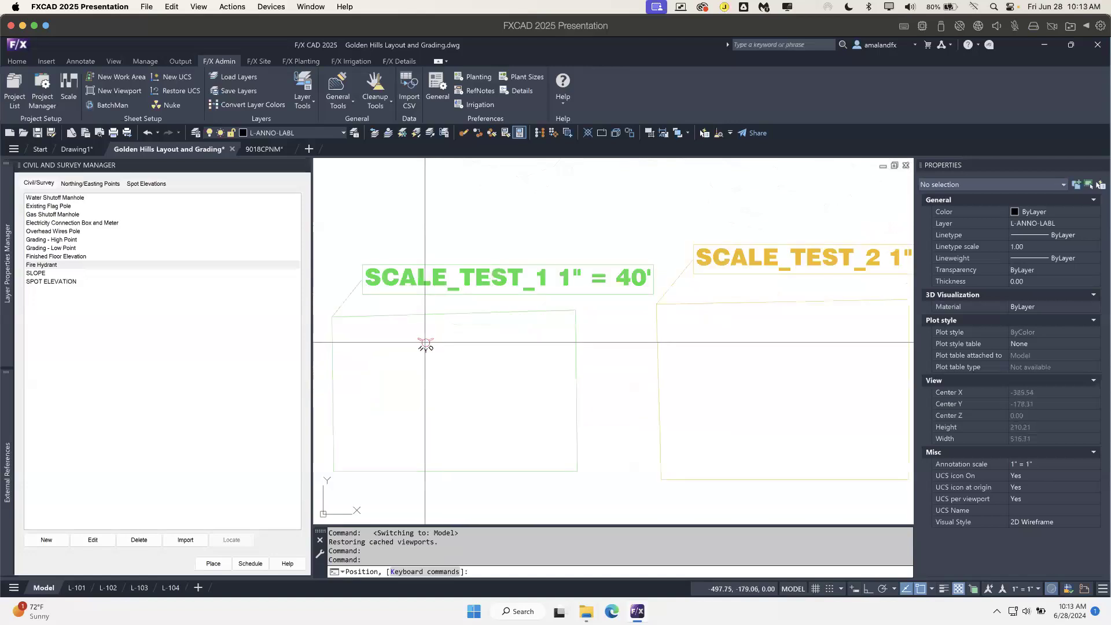
left_click(426, 345)
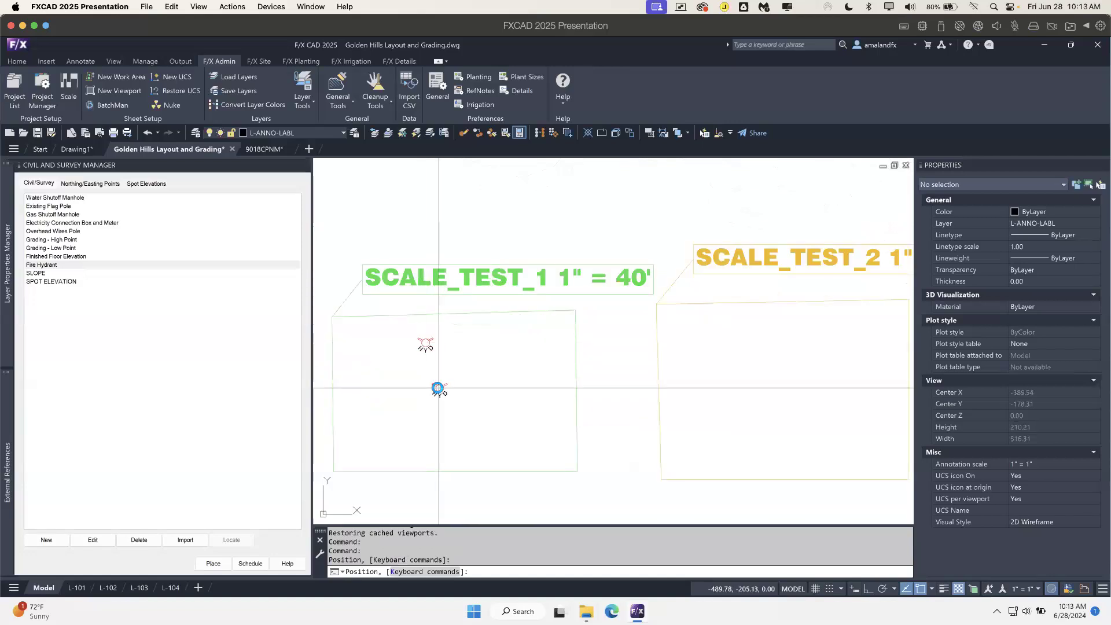
left_click(703, 338)
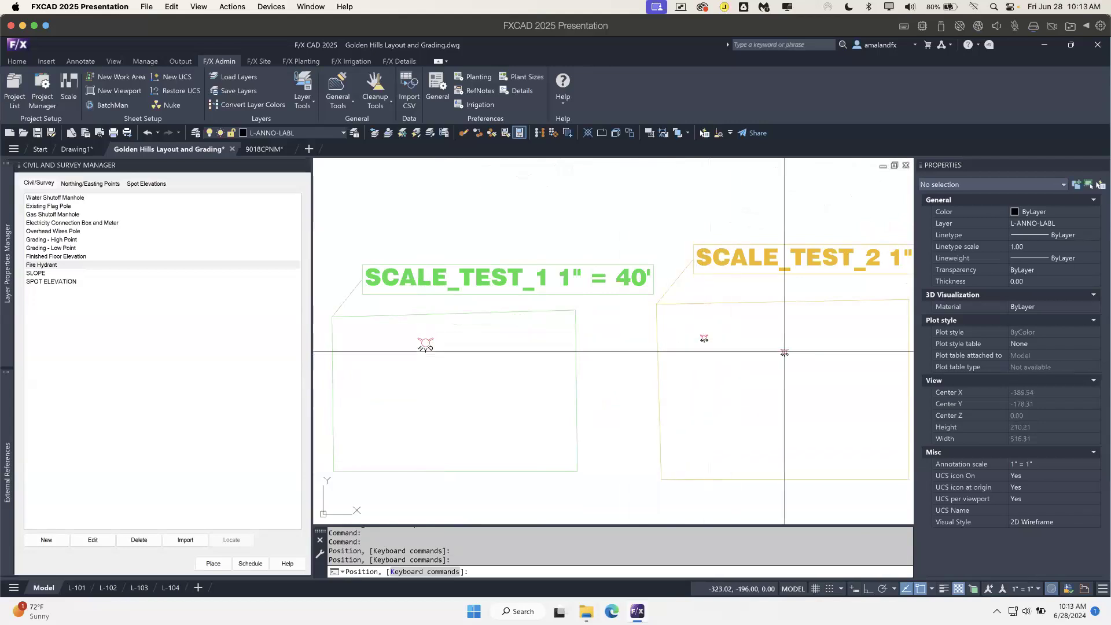
scroll(770, 363, "down", 2)
mouse_move(770, 363)
middle_mouse_down()
mouse_move(732, 357)
mouse_move(706, 334)
middle_mouse_up()
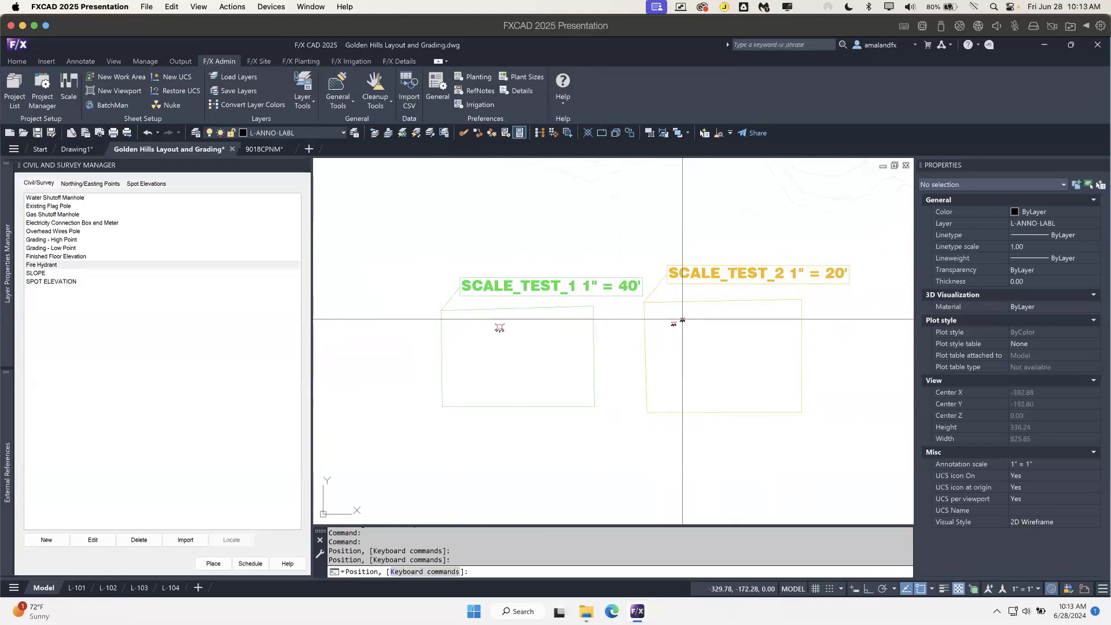
scroll(681, 322, "up", 2)
middle_click_drag(674, 357, 717, 331)
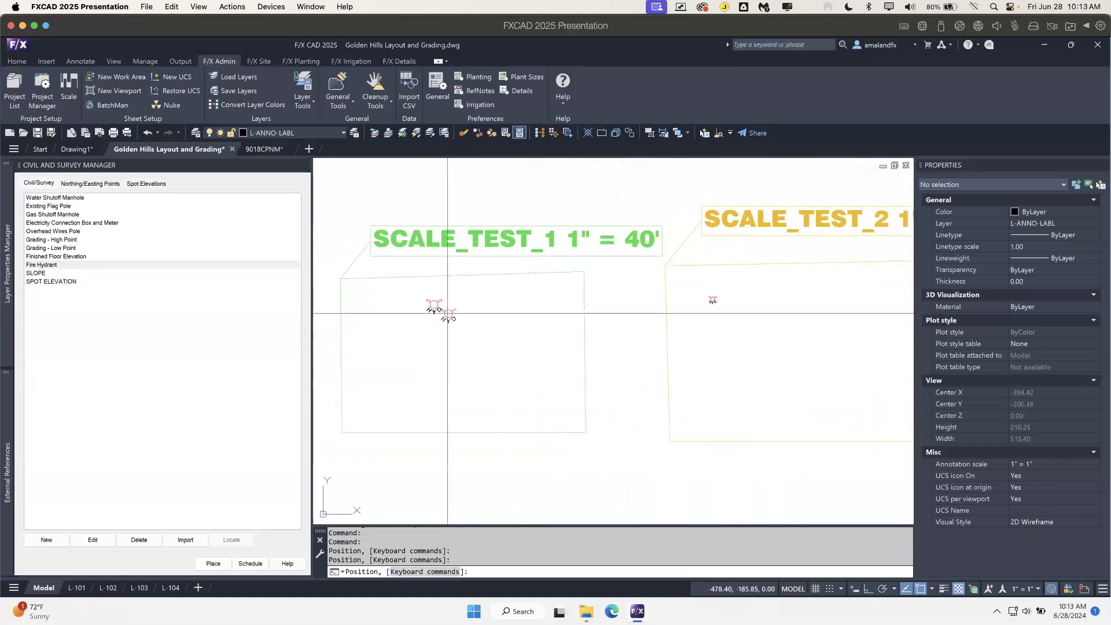
left_click(713, 300)
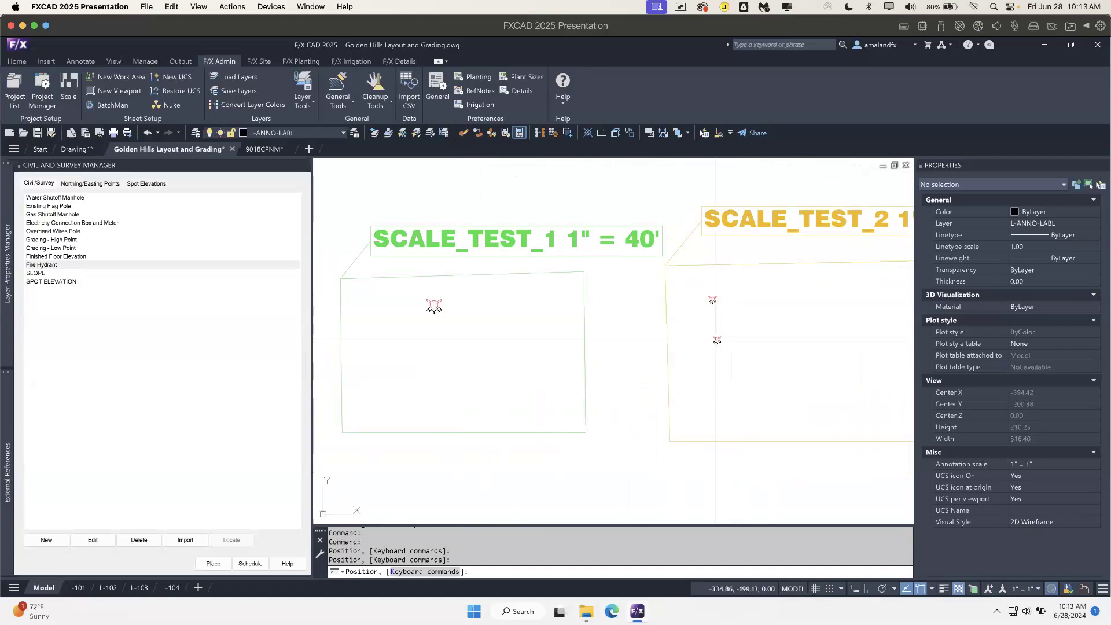
key("Escape")
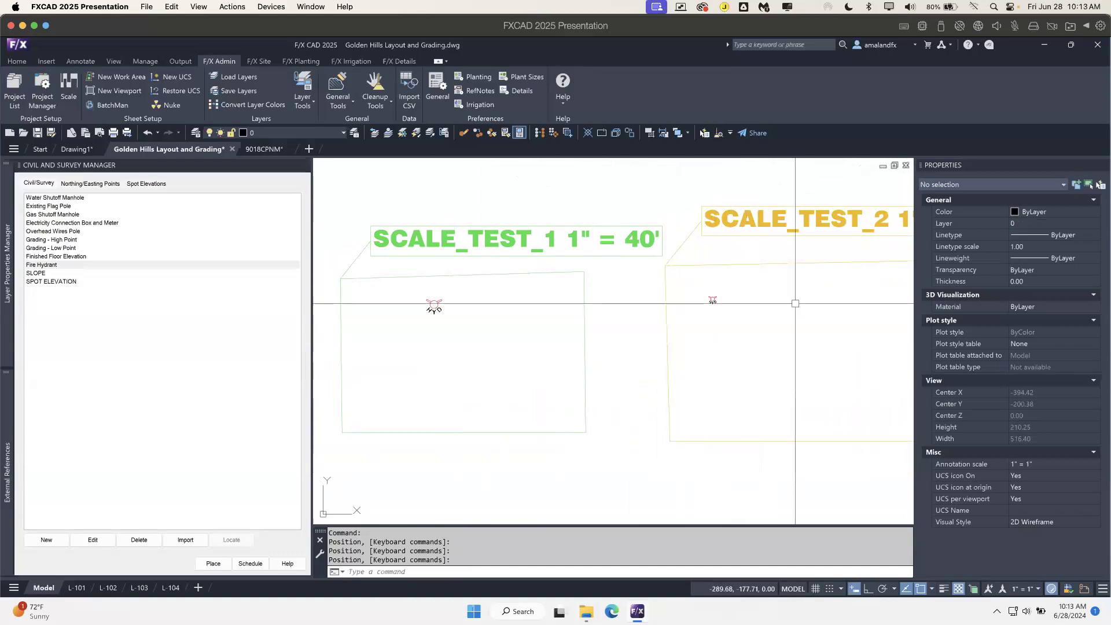
- On the L-101 sheet, compare the hydrant symbols in the two scale test viewports and inspect the SCALE_TEST_2 viewport's scale properties
scroll(675, 315, "down", 3)
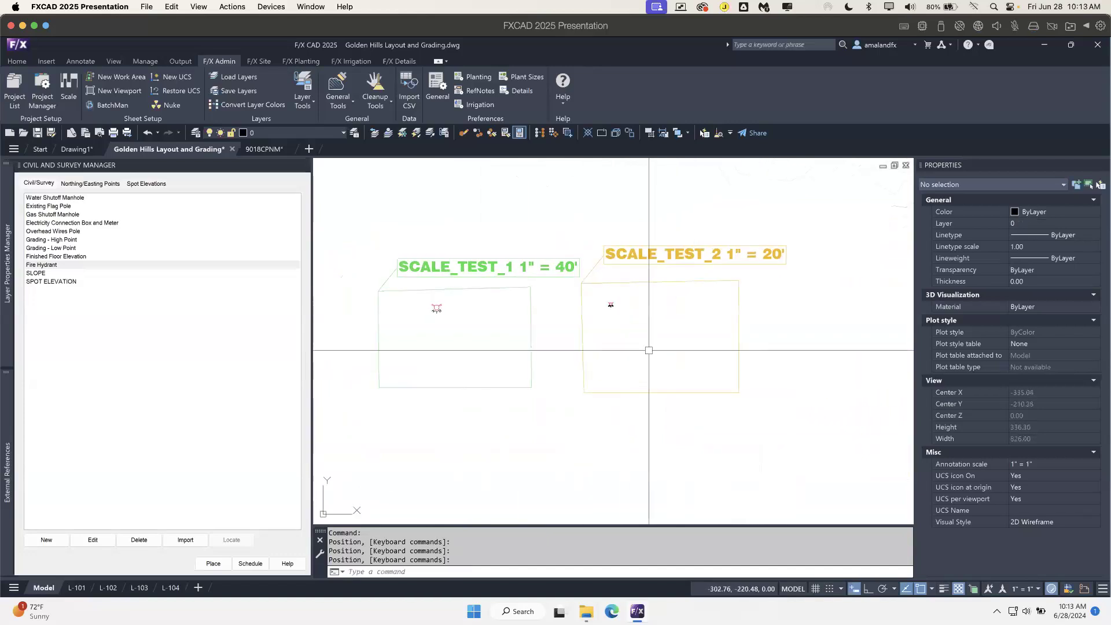
left_click(75, 588)
scroll(469, 452, "up", 5)
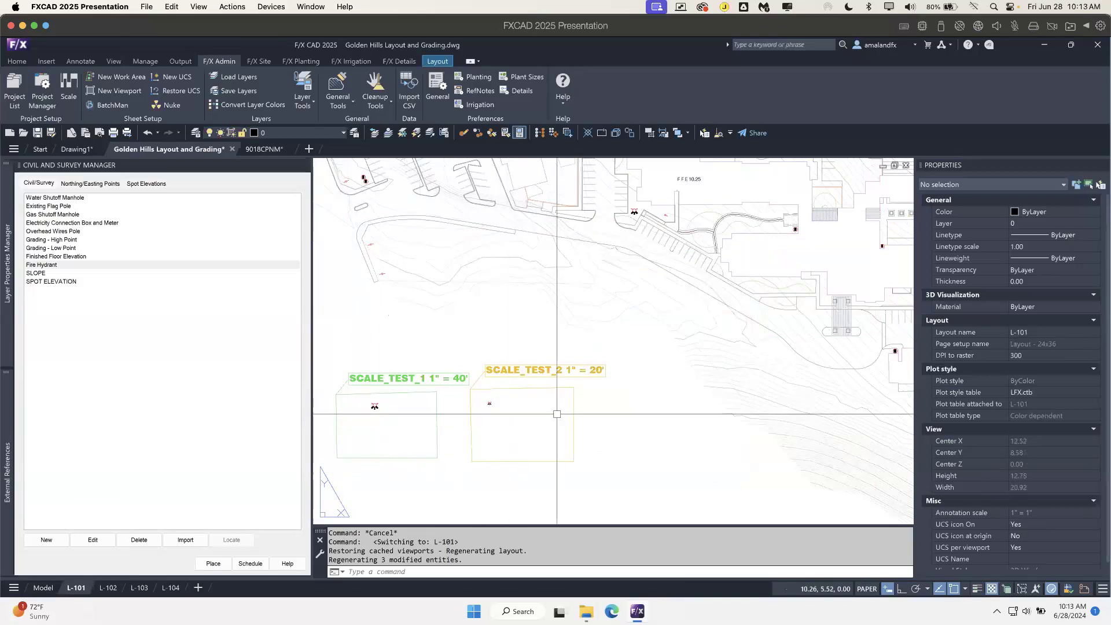
scroll(558, 413, "down", 2)
middle_click_drag(751, 302, 395, 415)
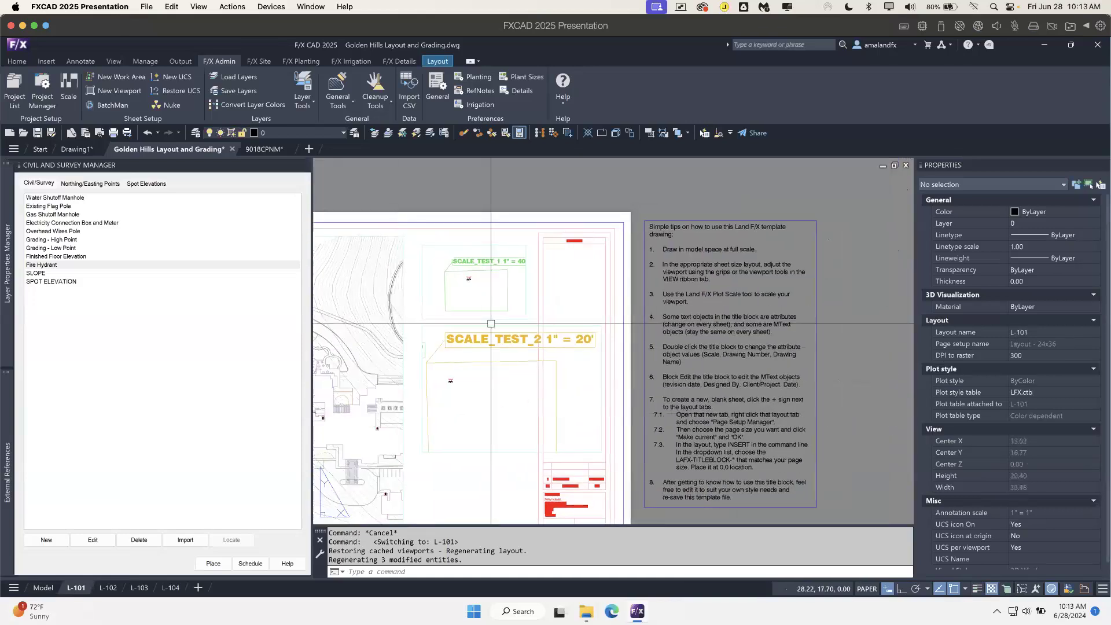
scroll(493, 360, "up", 4)
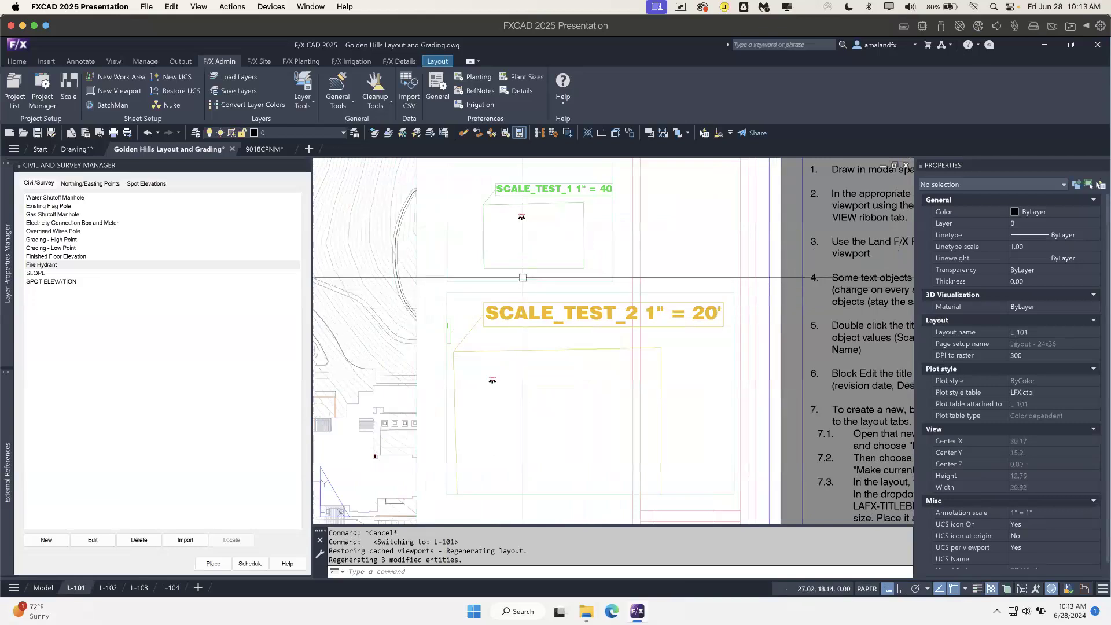
left_click(518, 294)
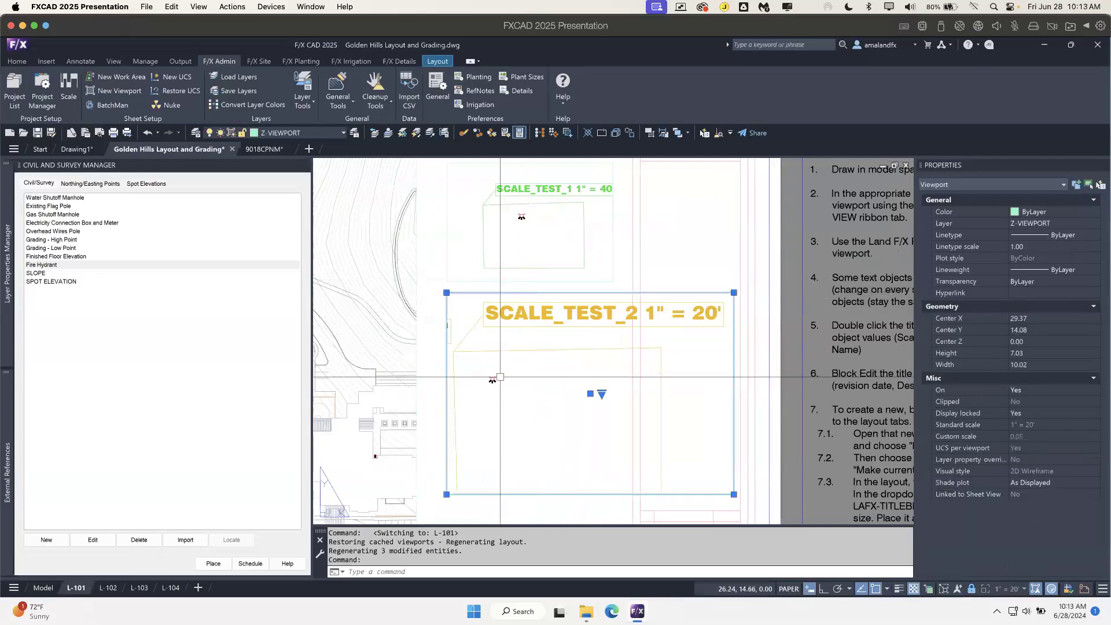
scroll(489, 370, "up", 2)
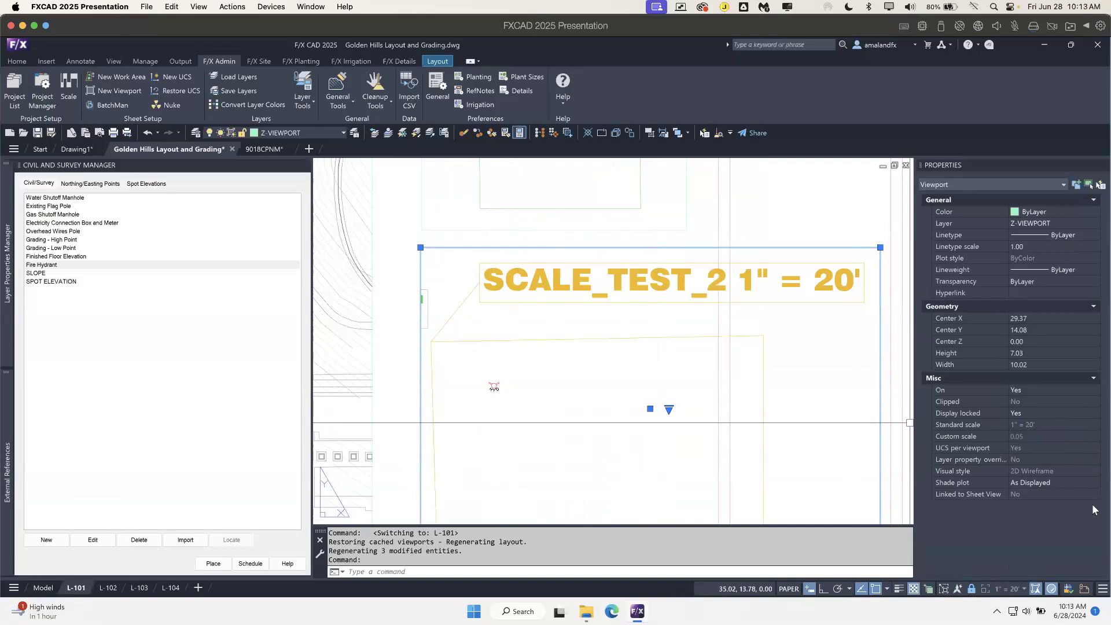
- Compare the hydrants in the two scale test viewports with the main site viewport on the L-101 sheet
mouse_move(597, 305)
middle_mouse_down()
mouse_move(609, 443)
mouse_move(614, 415)
middle_mouse_up()
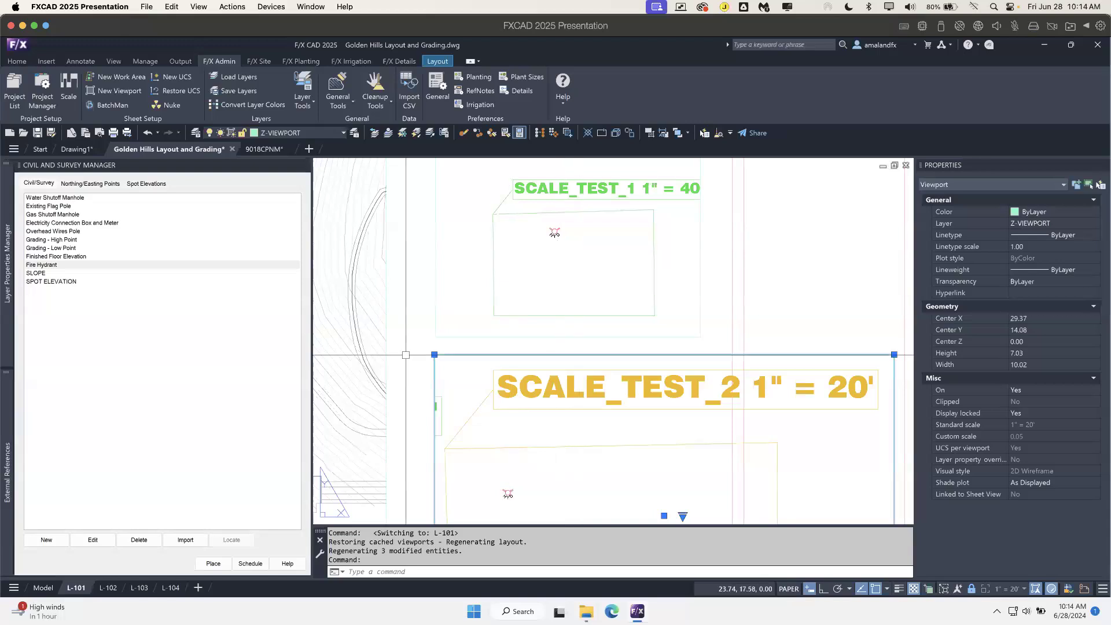
scroll(486, 348, "down", 5)
scroll(474, 386, "left", 5)
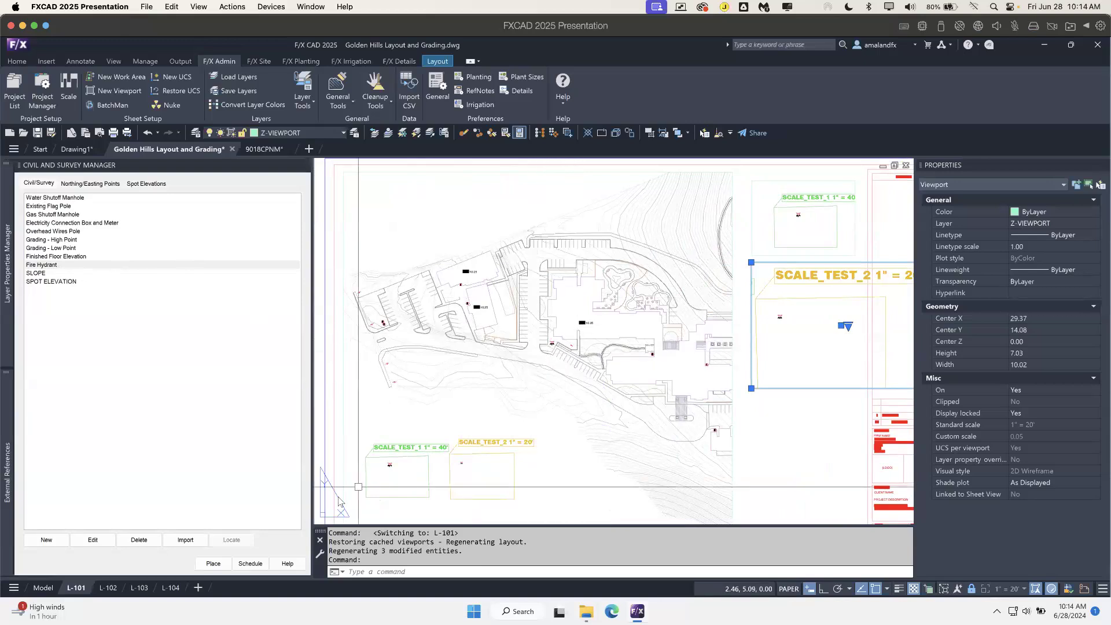
- Return to model space and examine the fire hydrant symbol placed beside the parking area in the site plan
left_click(43, 588)
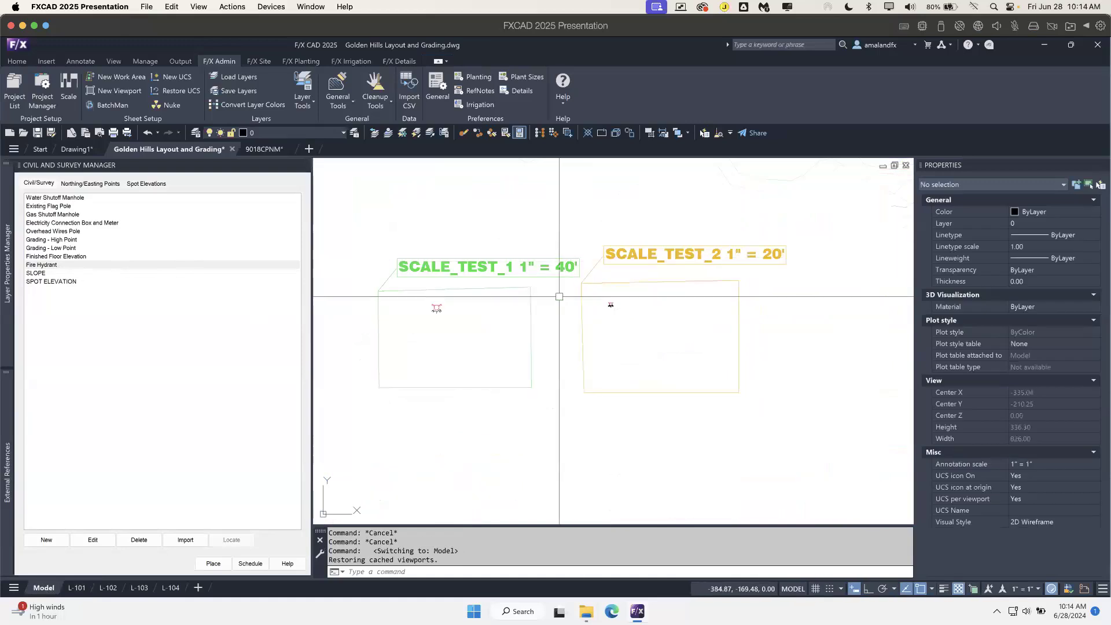
scroll(599, 313, "down", 6)
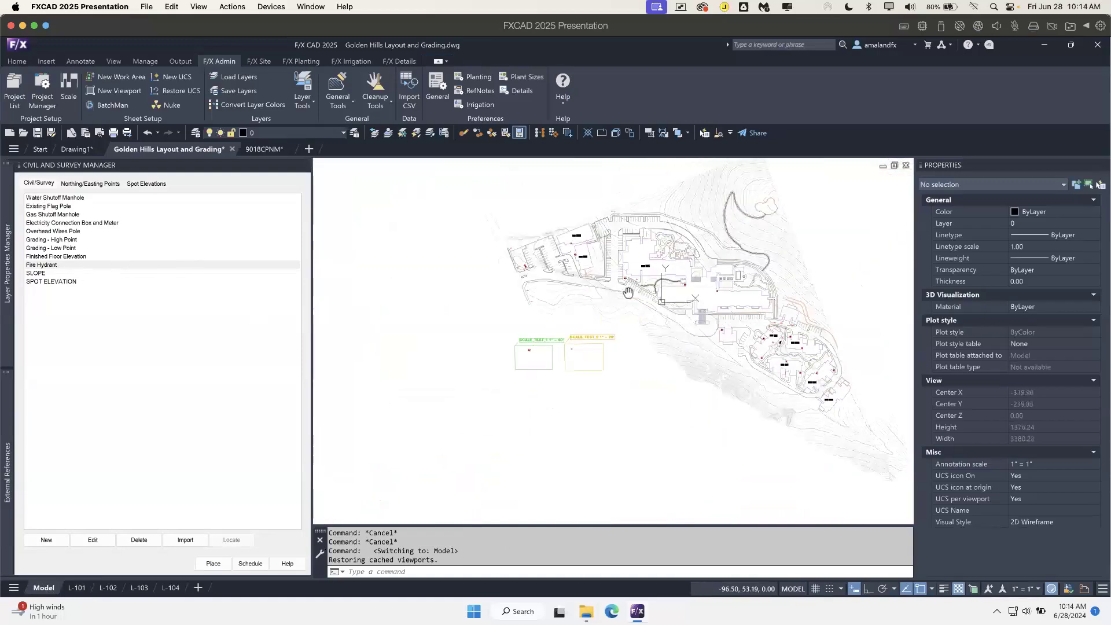
scroll(593, 304, "up", 8)
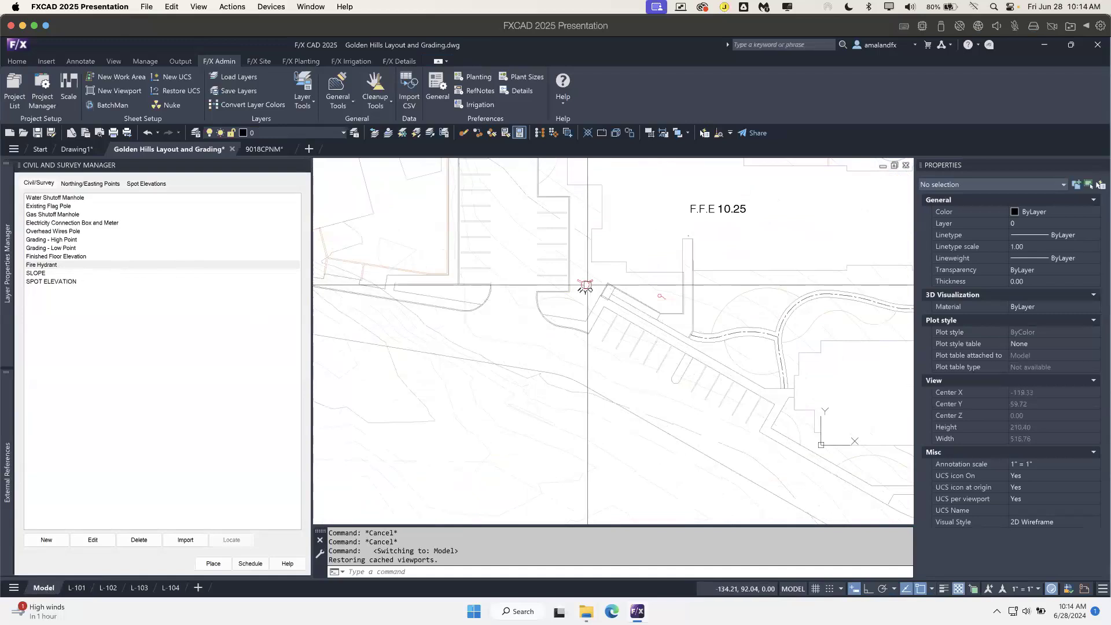
mouse_move(586, 286)
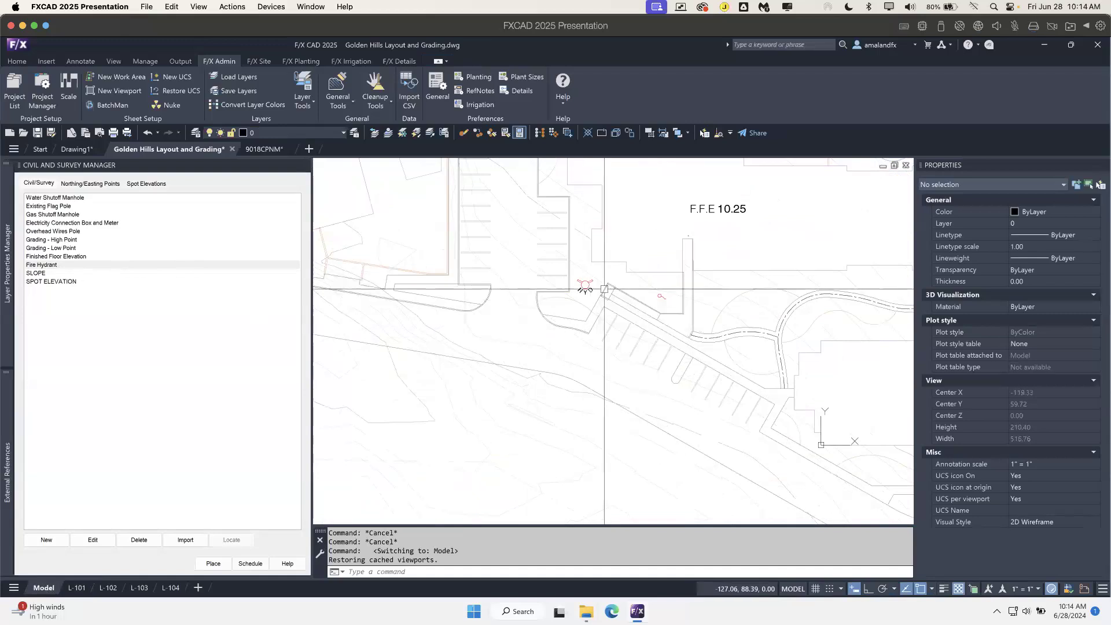
scroll(521, 347, "down", 5)
scroll(452, 347, "up", 5)
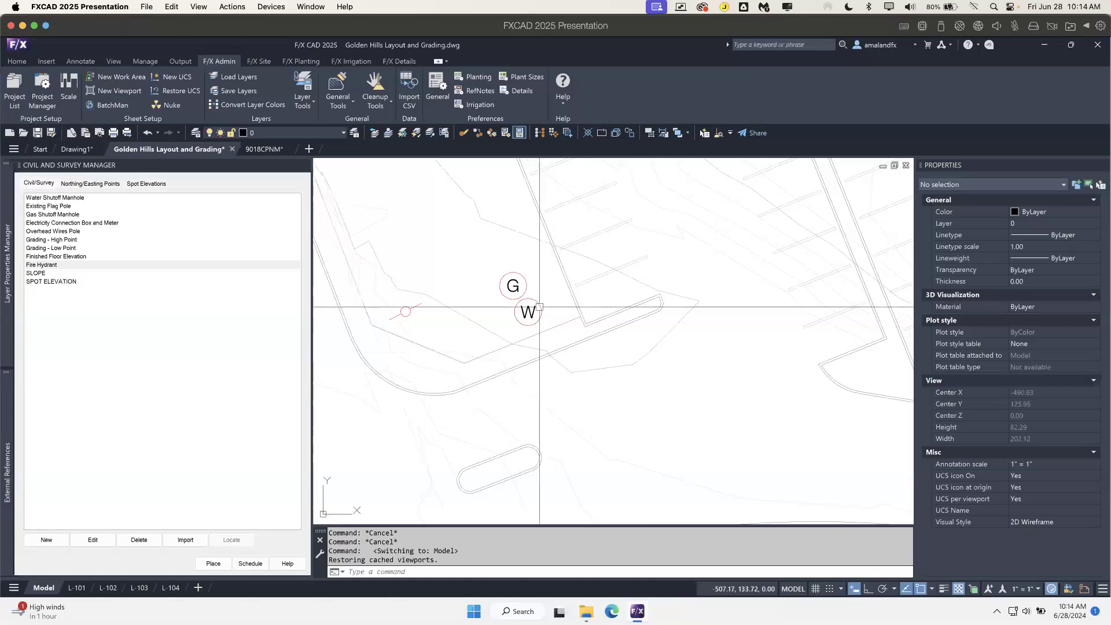
- Inspect the electricity pole block's properties near the gas and water manholes, and review the utility symbols across the rest of the site
scroll(537, 310, "down", 2)
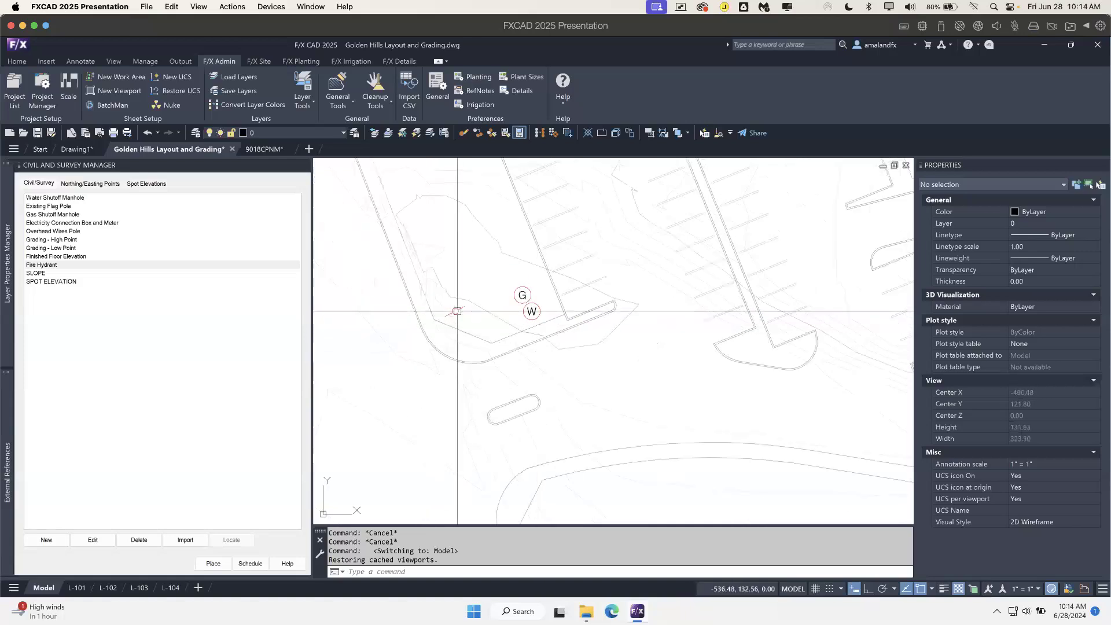
left_click(457, 310)
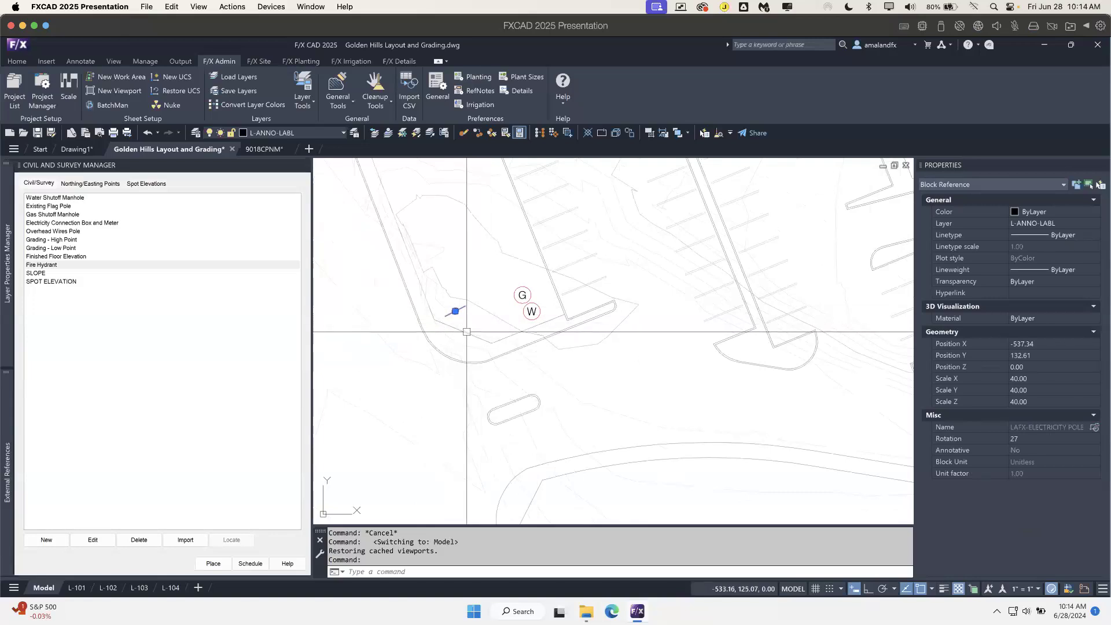
scroll(529, 393, "down", 6)
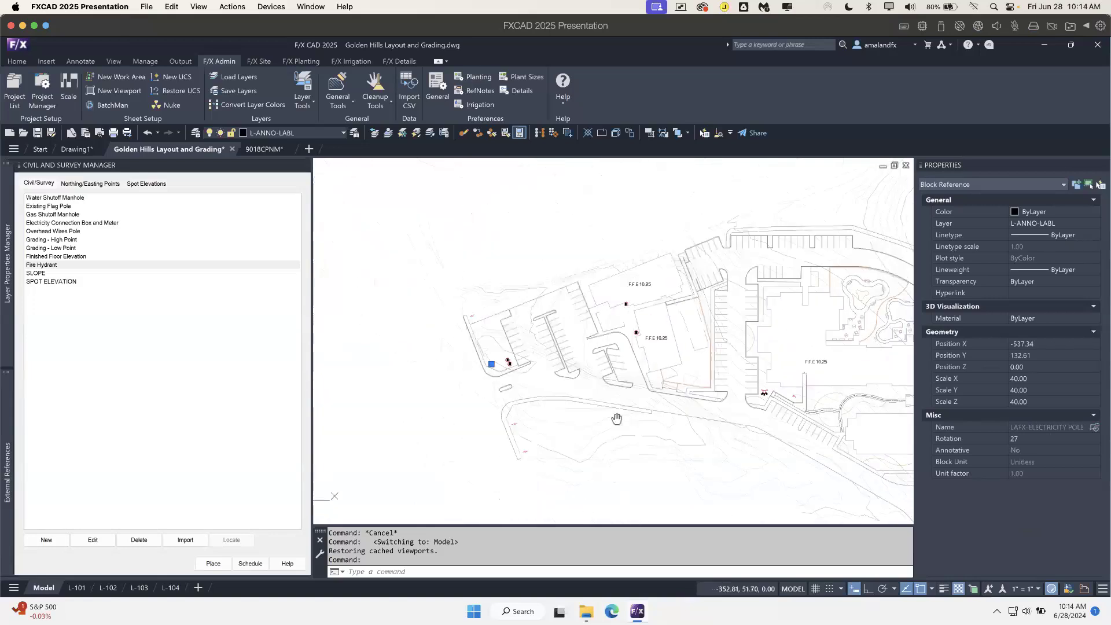
mouse_move(692, 374)
middle_mouse_down()
mouse_move(578, 359)
mouse_move(491, 273)
middle_mouse_up()
scroll(492, 273, "up", 3)
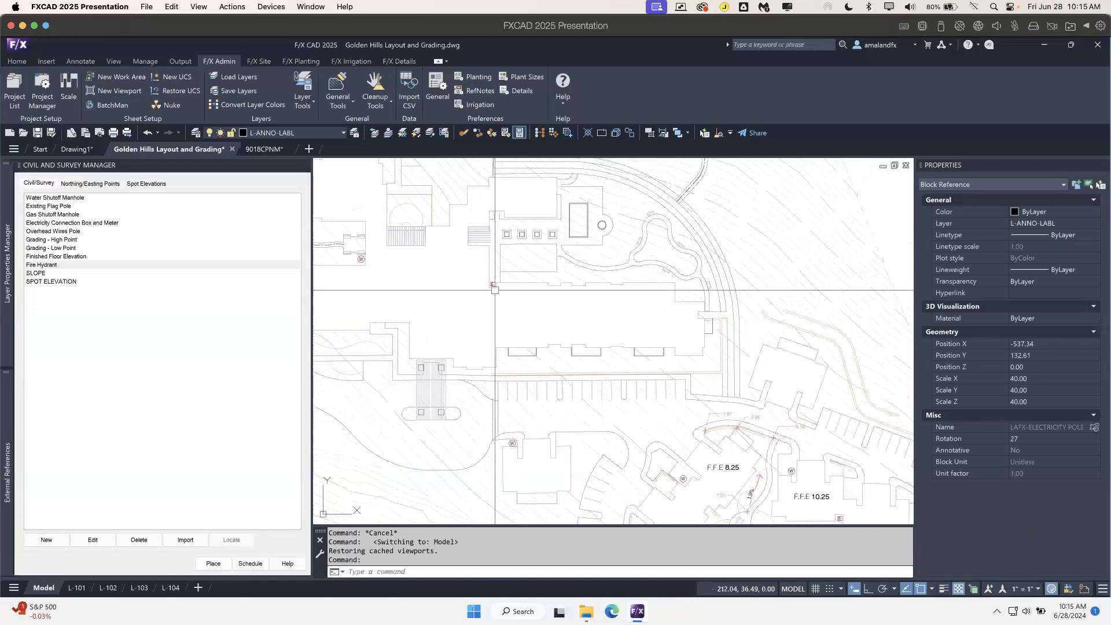
mouse_move(691, 458)
middle_mouse_down()
mouse_move(465, 307)
mouse_move(476, 236)
mouse_move(601, 319)
middle_mouse_up()
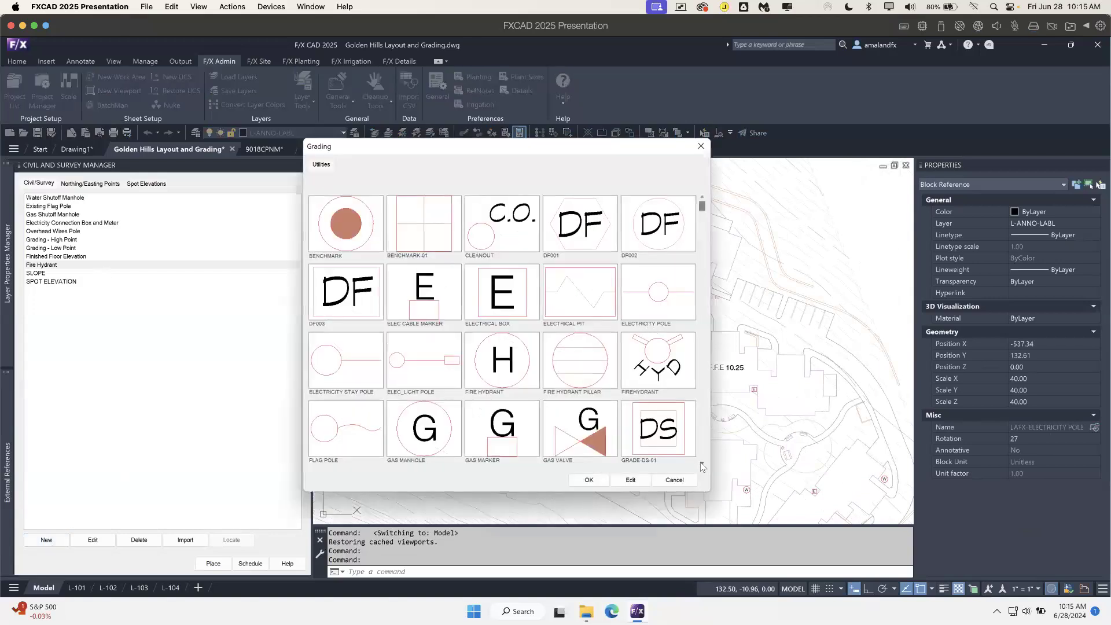
- Browse the full Utilities symbol library for a new Civil/Survey reference note, and leave it without choosing a symbol
scroll(702, 463, "down", 5)
scroll(702, 467, "down", 10)
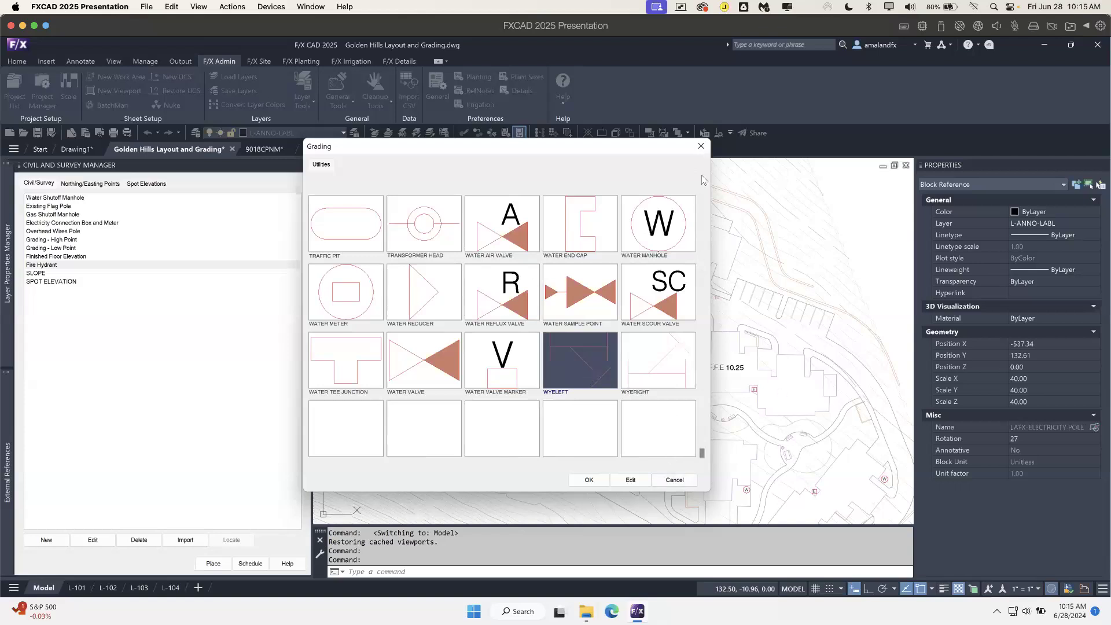
key("Escape")
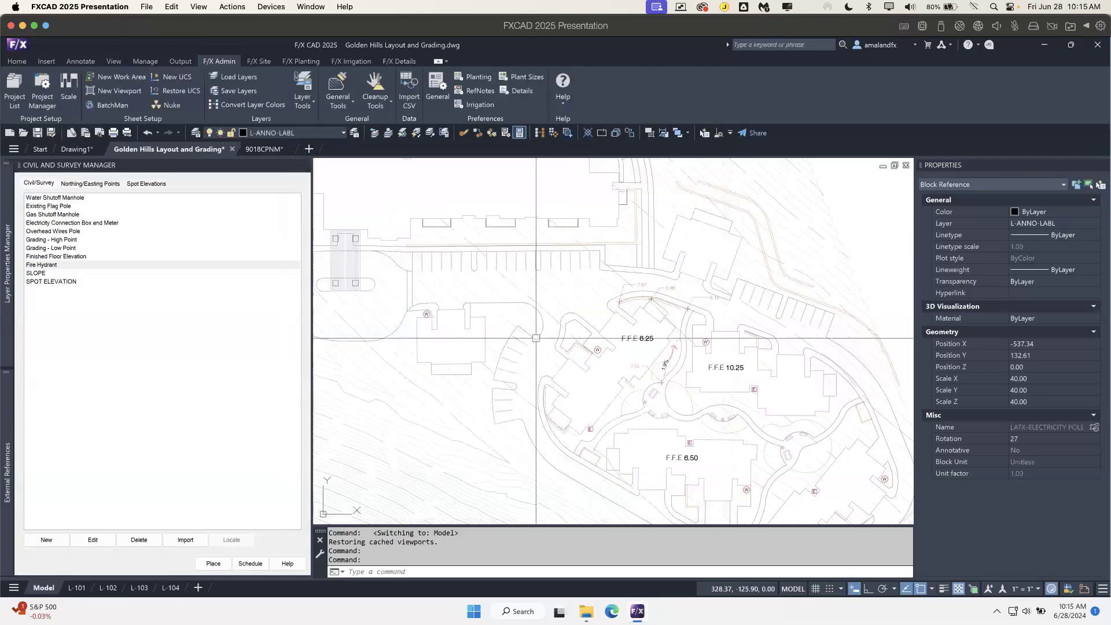
- Try to delete the SLOPE and SPOT ELEVATION entries from the Civil/Survey reference notes
scroll(537, 335, "down", 5)
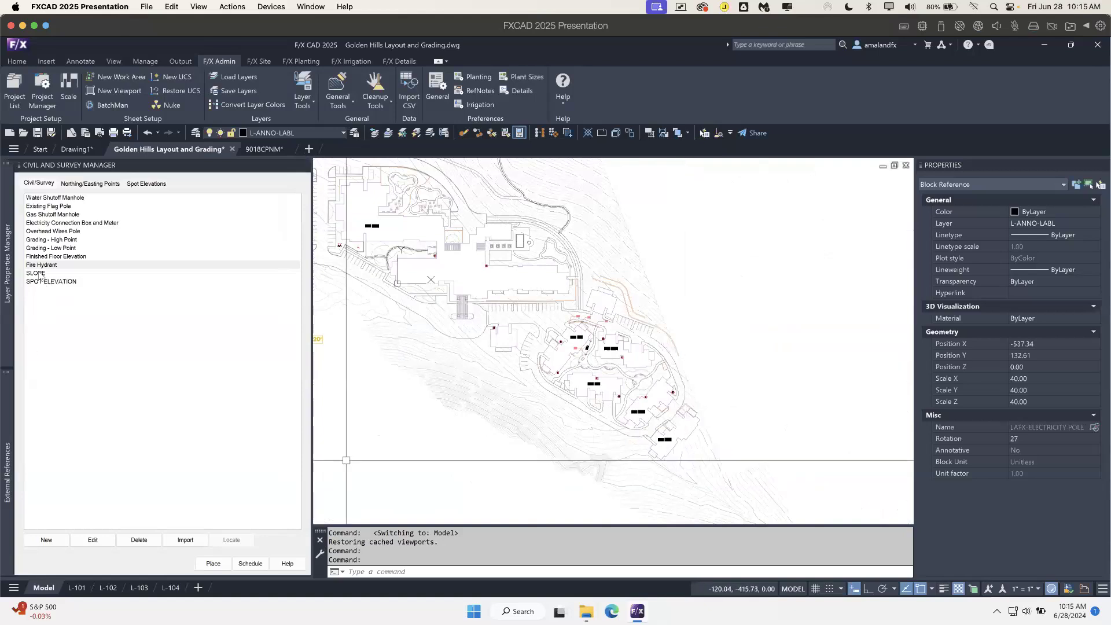
left_click(36, 273)
left_click(139, 540)
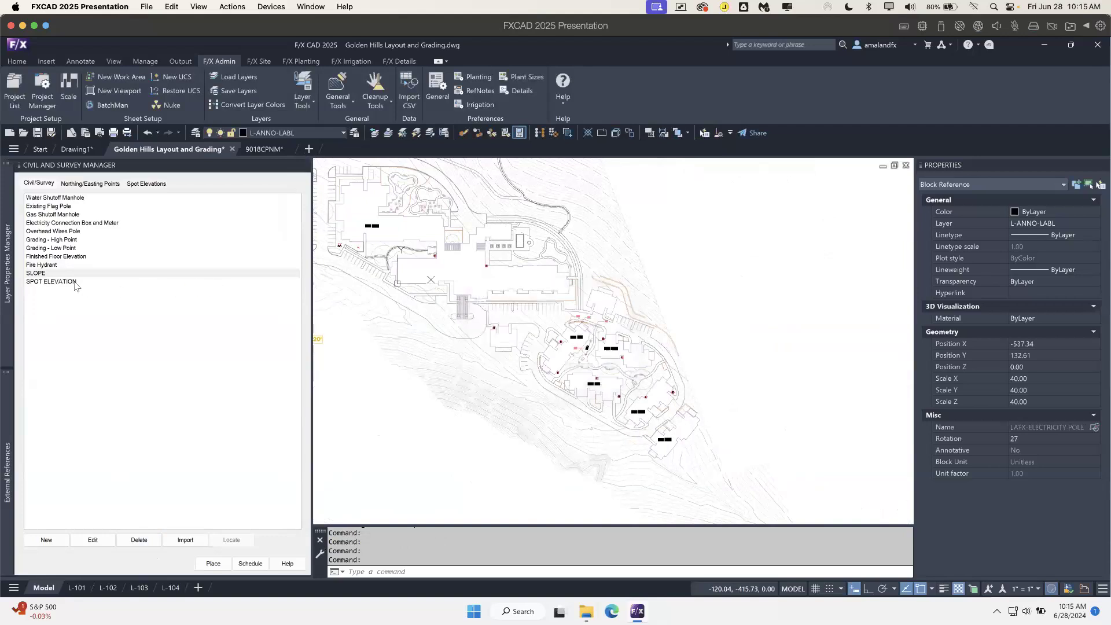
left_click(75, 282)
left_click(139, 539)
left_click(541, 359)
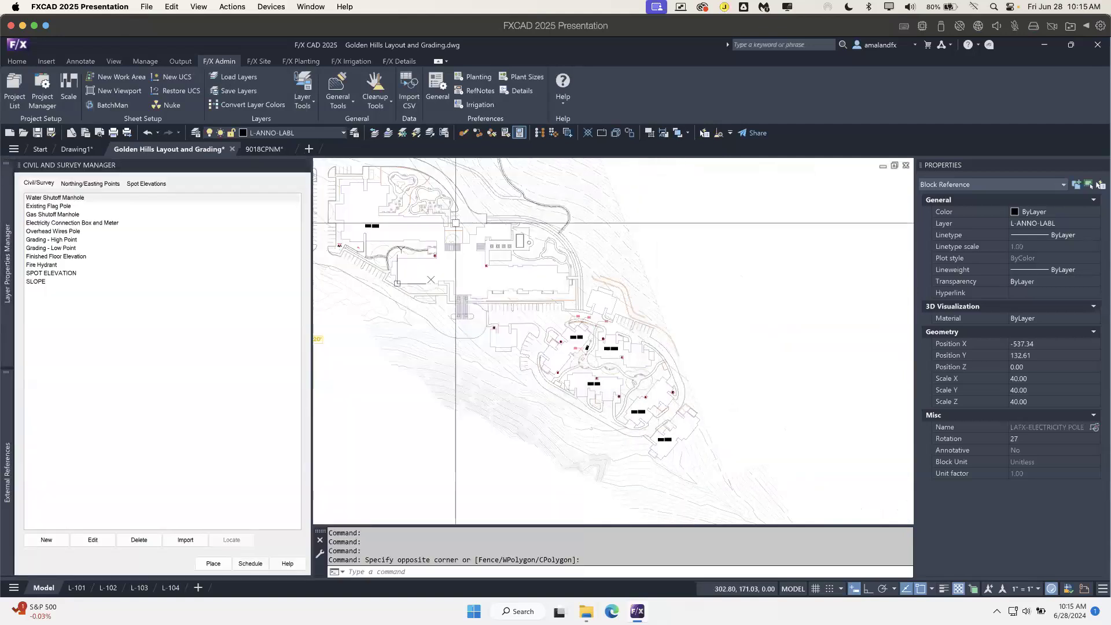
- Schedule the entire drawing's civil and survey symbols and place the CIVIL AND SURVEY LEGEND below the SCALE_TEST_2 viewport on L-101
mouse_move(587, 287)
middle_mouse_down()
mouse_move(458, 414)
mouse_move(429, 384)
mouse_move(449, 362)
middle_mouse_up()
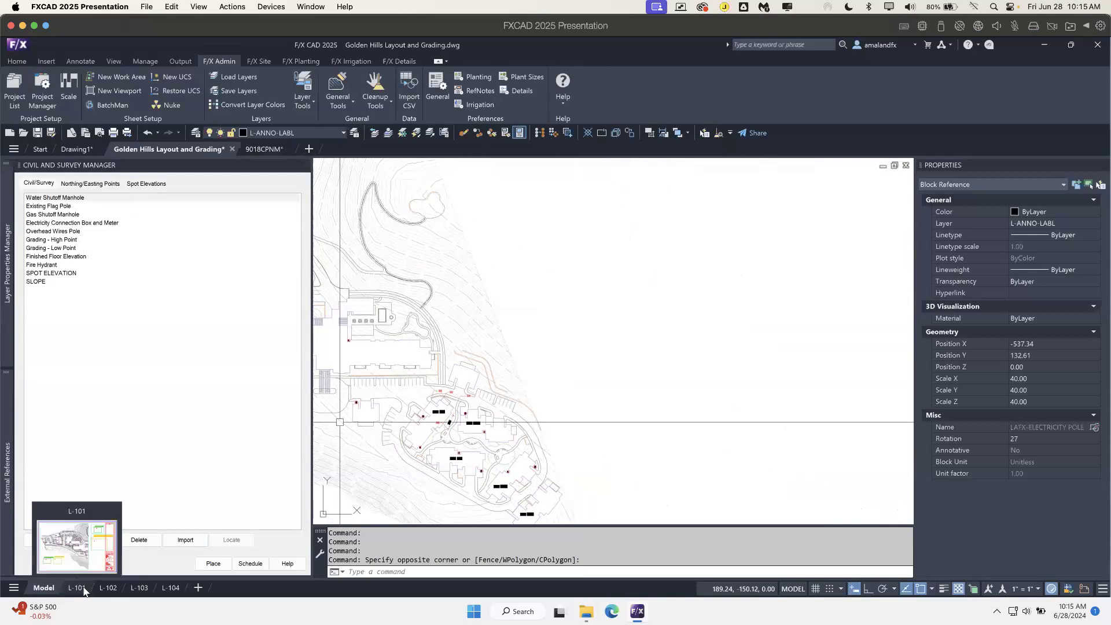
left_click(81, 588)
middle_click_drag(789, 384, 615, 376)
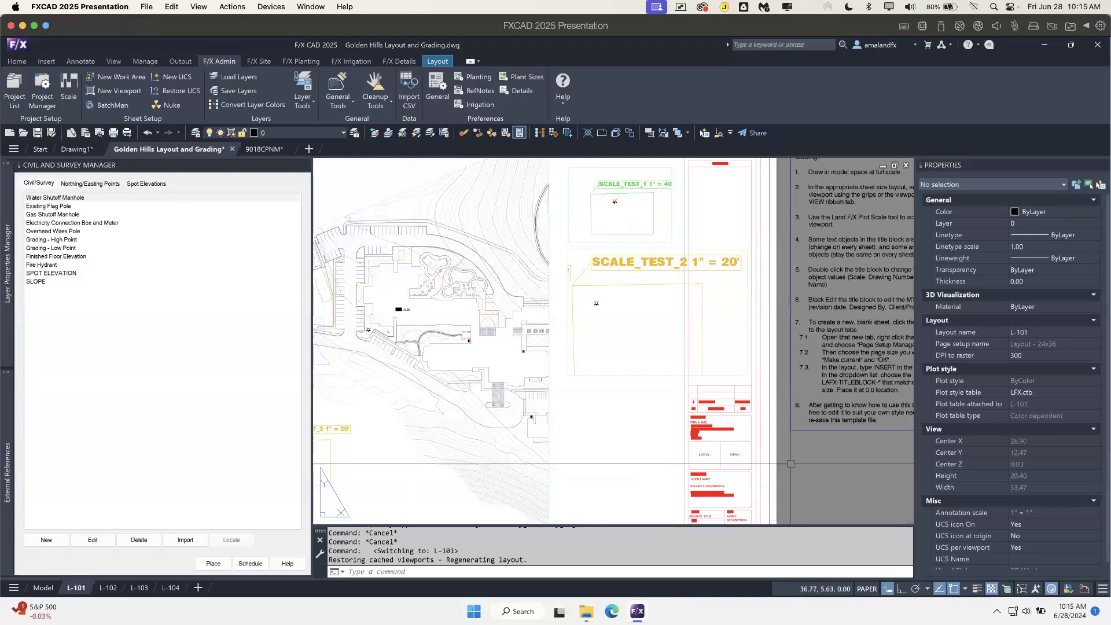
left_click(250, 565)
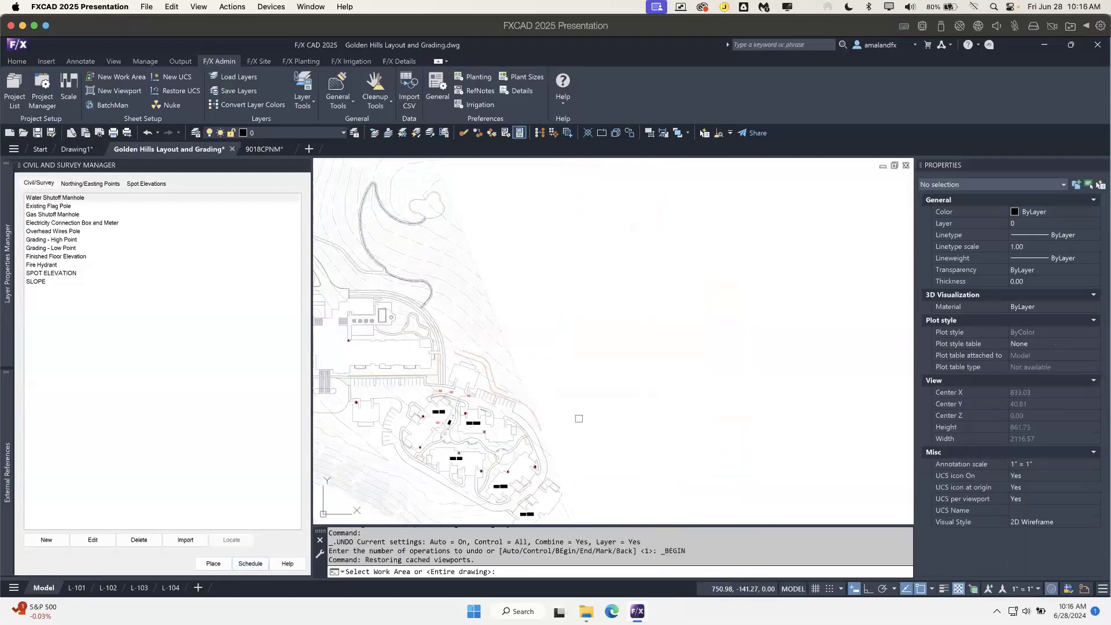
middle_click_drag(584, 433, 763, 345)
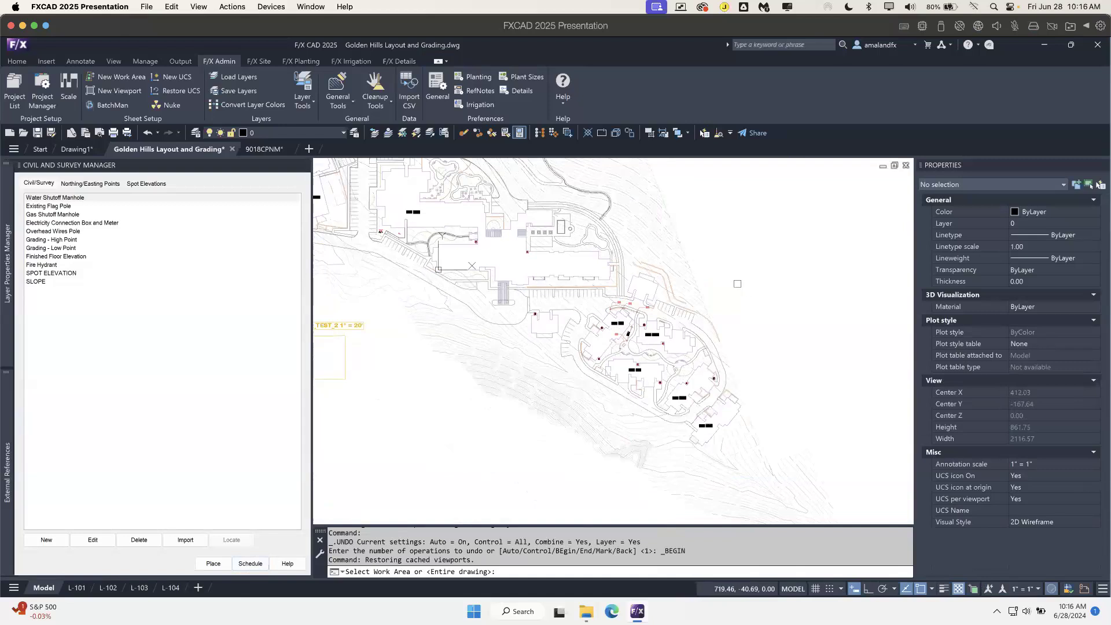
key("Return")
mouse_move(578, 434)
middle_mouse_down()
mouse_move(603, 310)
mouse_move(576, 269)
middle_mouse_up()
left_click(576, 267)
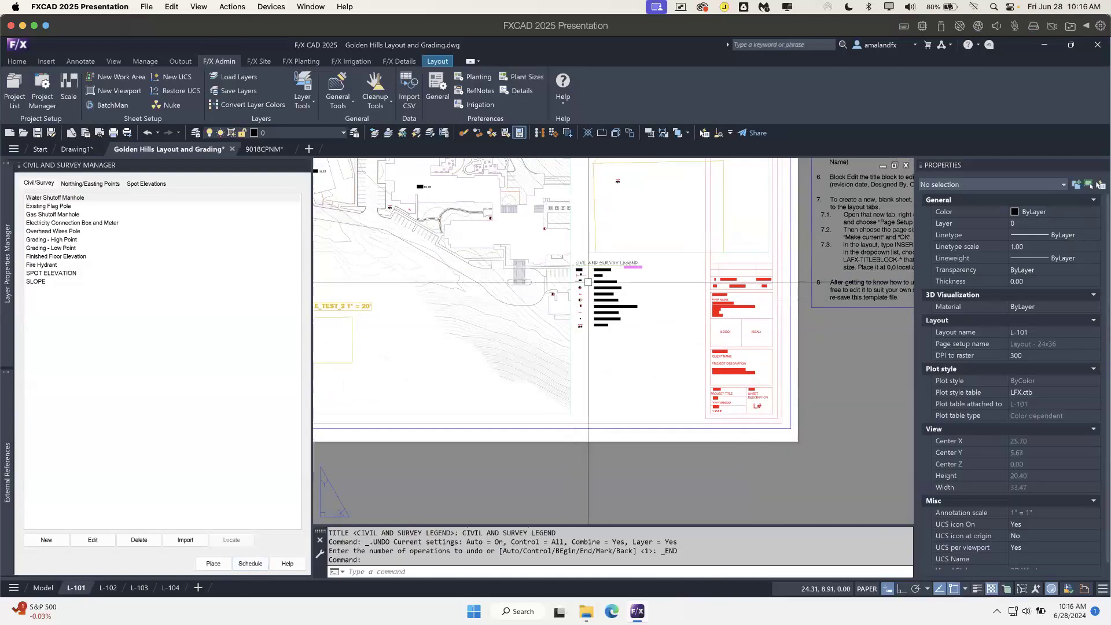
- Examine the symbols and descriptions in the placed legend and its position on the L-101 sheet
scroll(587, 279, "up", 3)
scroll(584, 271, "up", 3)
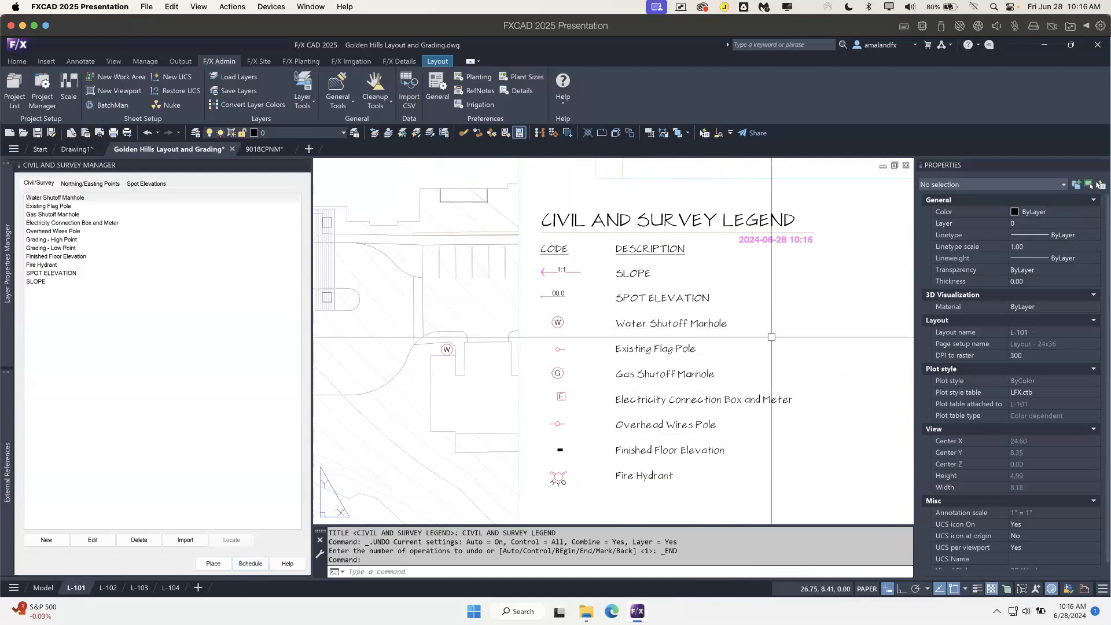
scroll(772, 336, "down", 6)
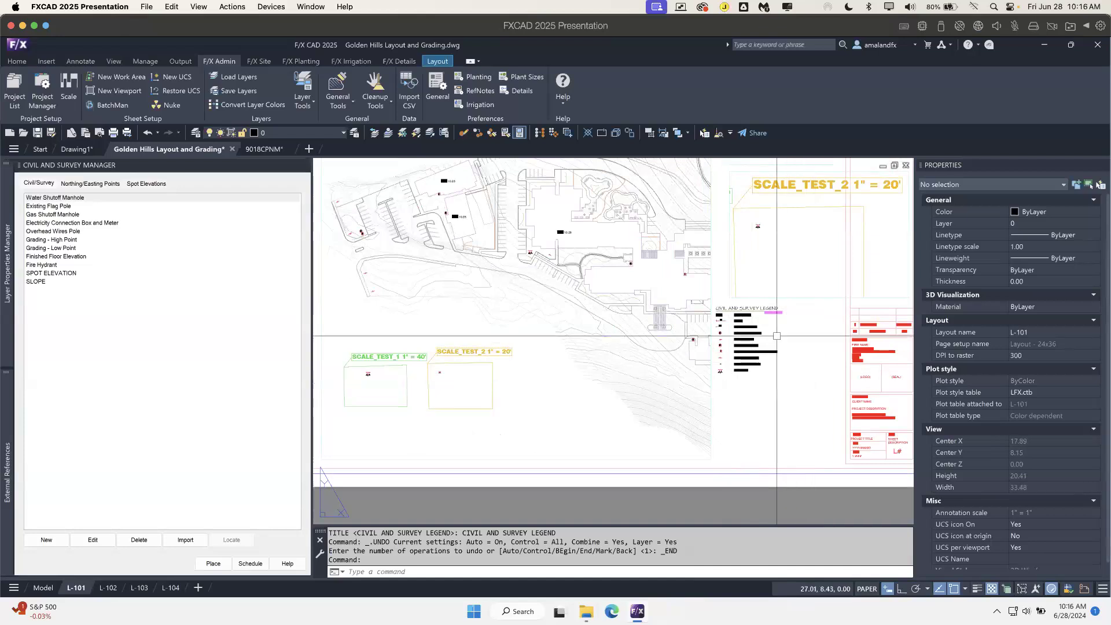
scroll(777, 336, "up", 4)
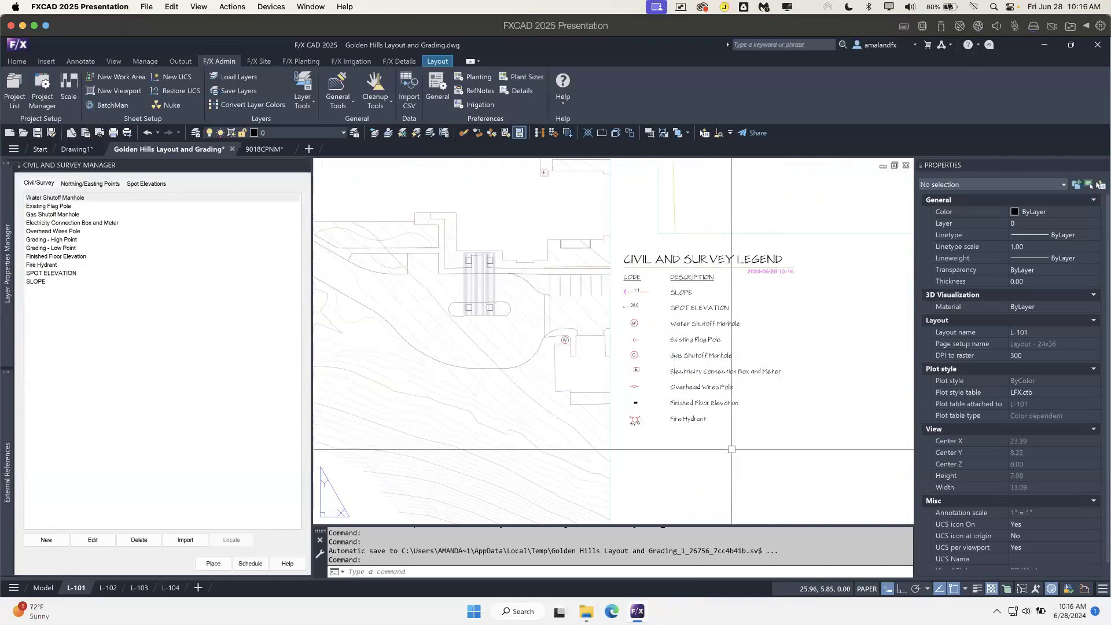
type("CIVIL")
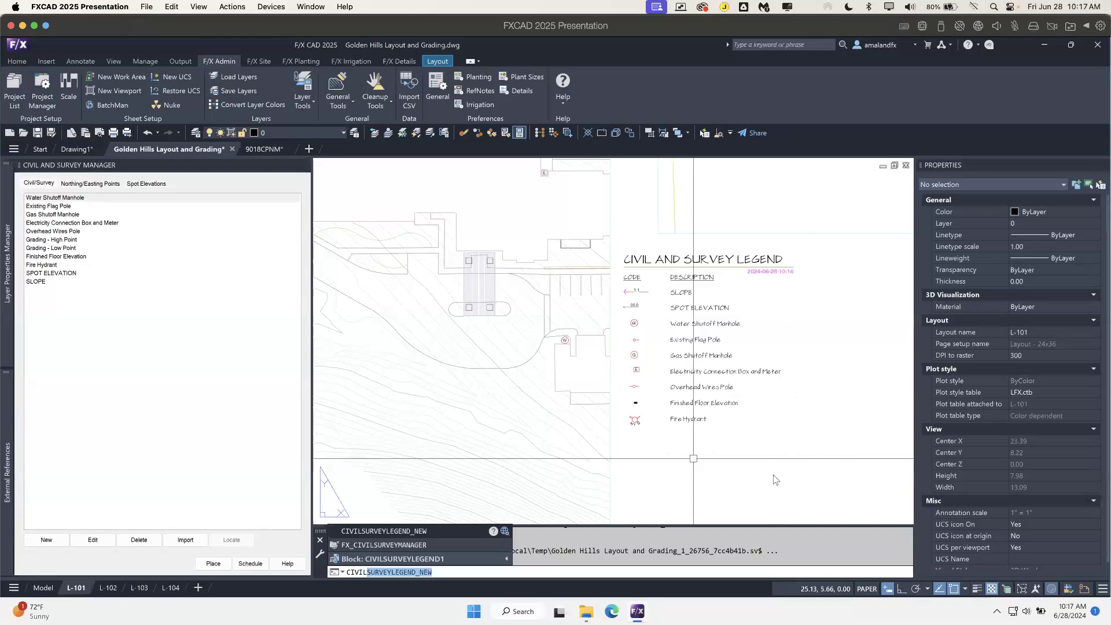
scroll(693, 303, "up", 3)
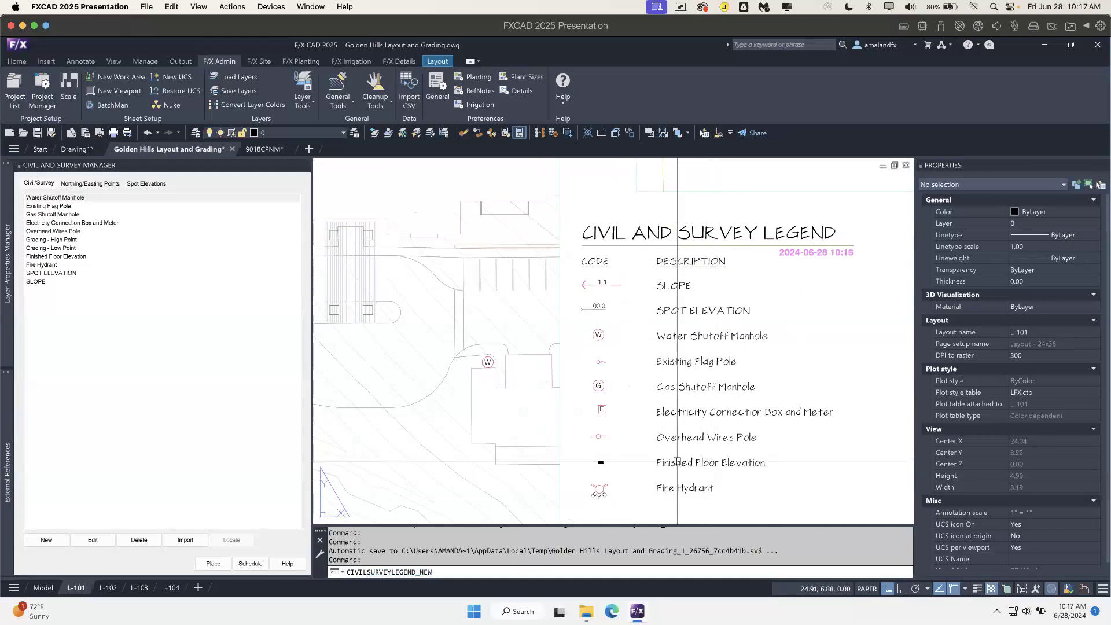
scroll(677, 461, "down", 5)
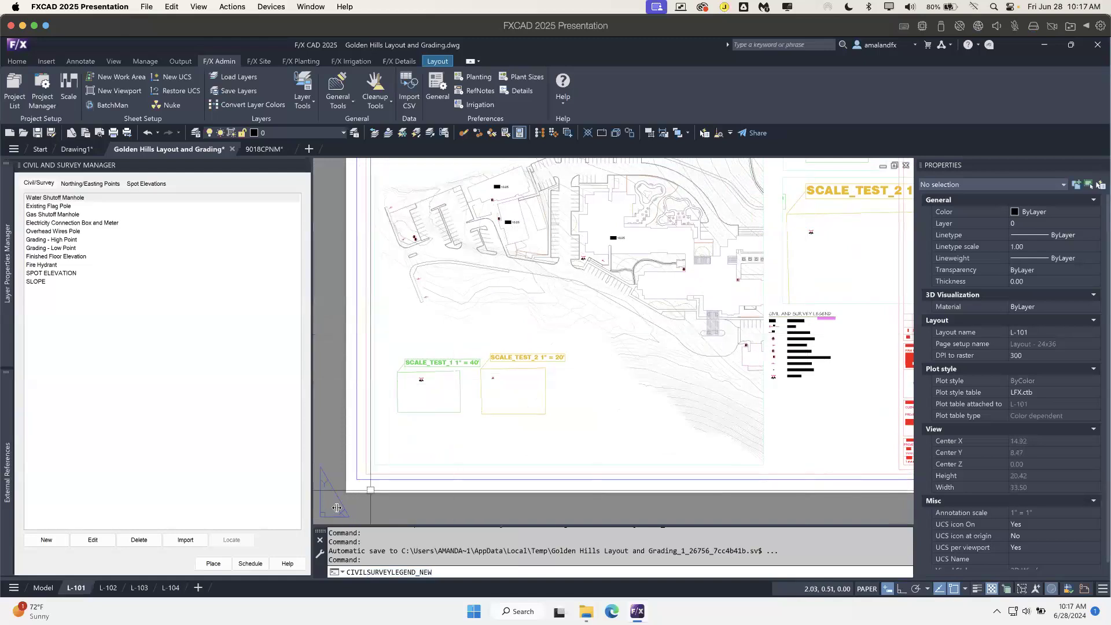
- Return to model space and bring up the Northing/Easting Points list of the Civil and Survey Manager
left_click(43, 588)
mouse_move(558, 279)
middle_mouse_down()
mouse_move(670, 354)
mouse_move(625, 386)
middle_mouse_up()
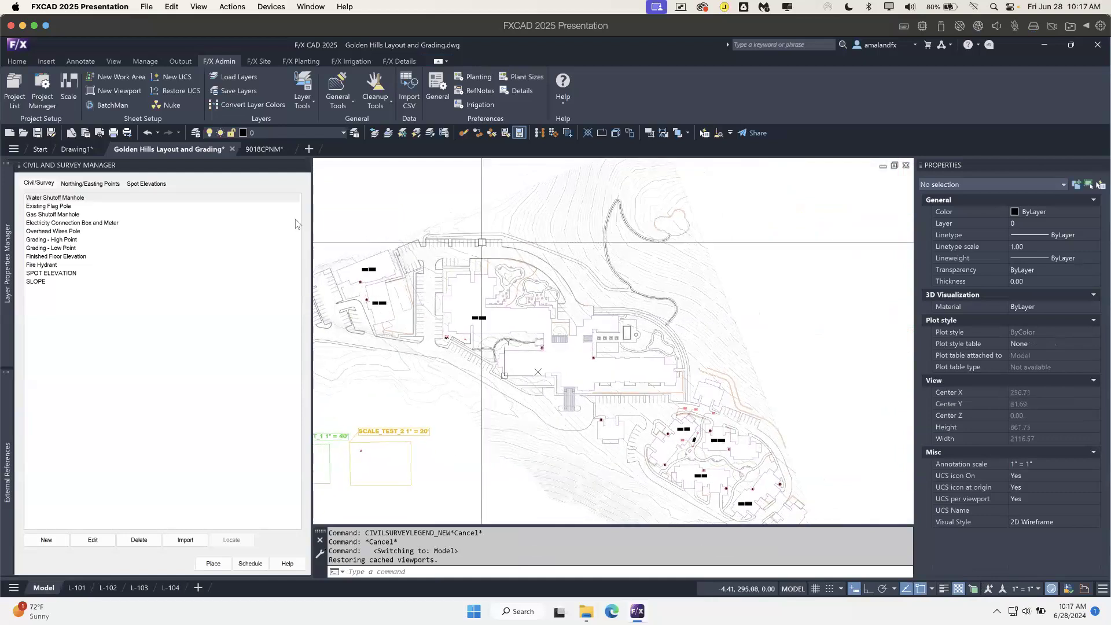
left_click(102, 185)
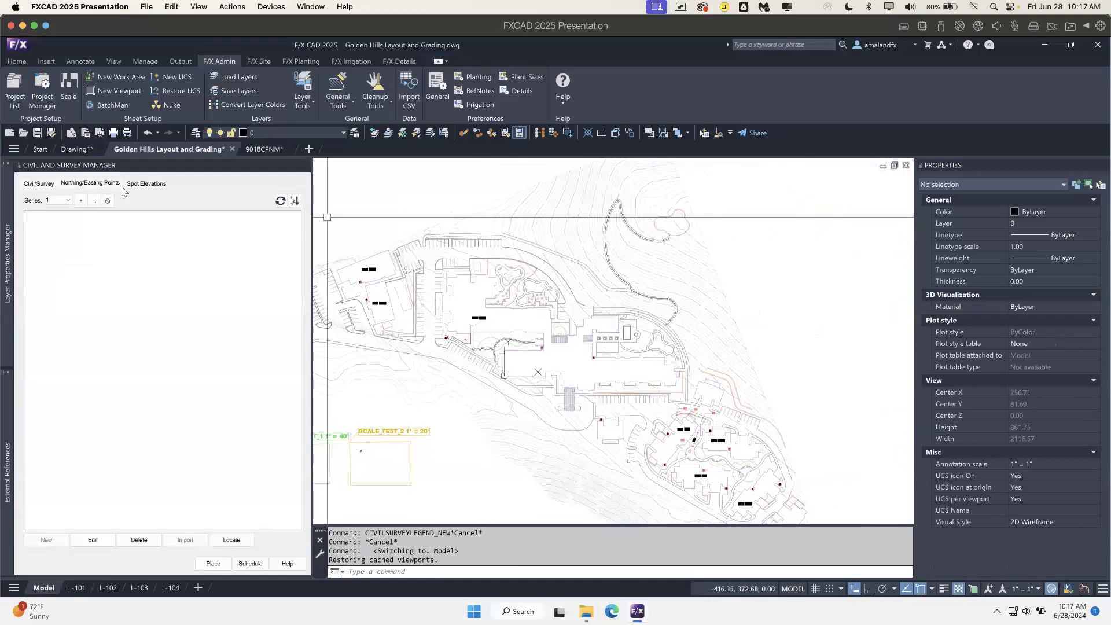
mouse_move(7, 261)
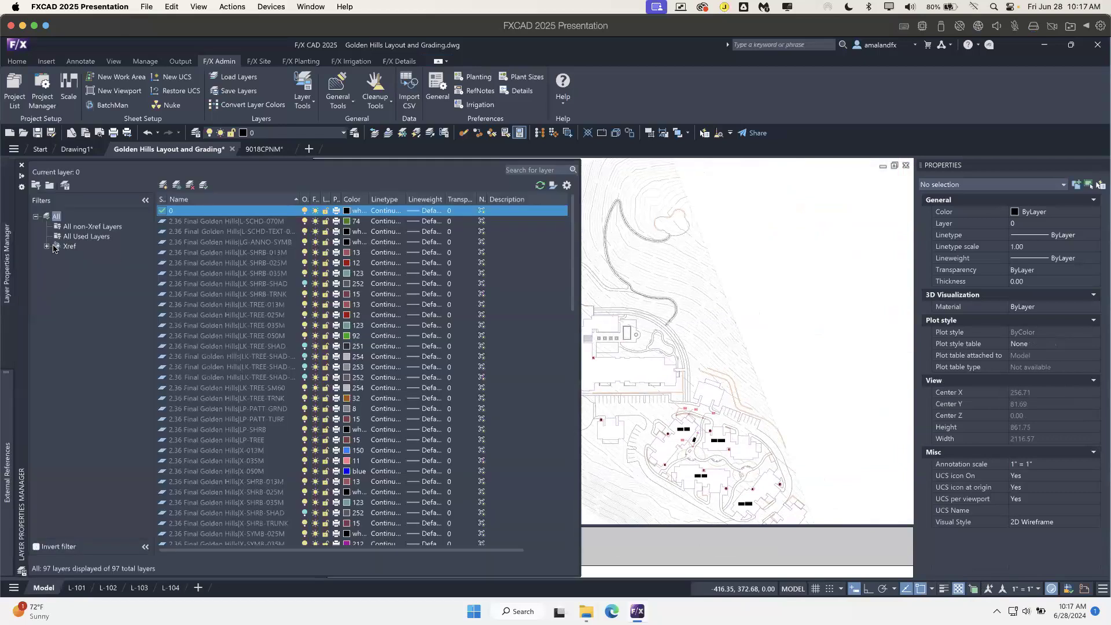
left_click(809, 240)
left_click(790, 219)
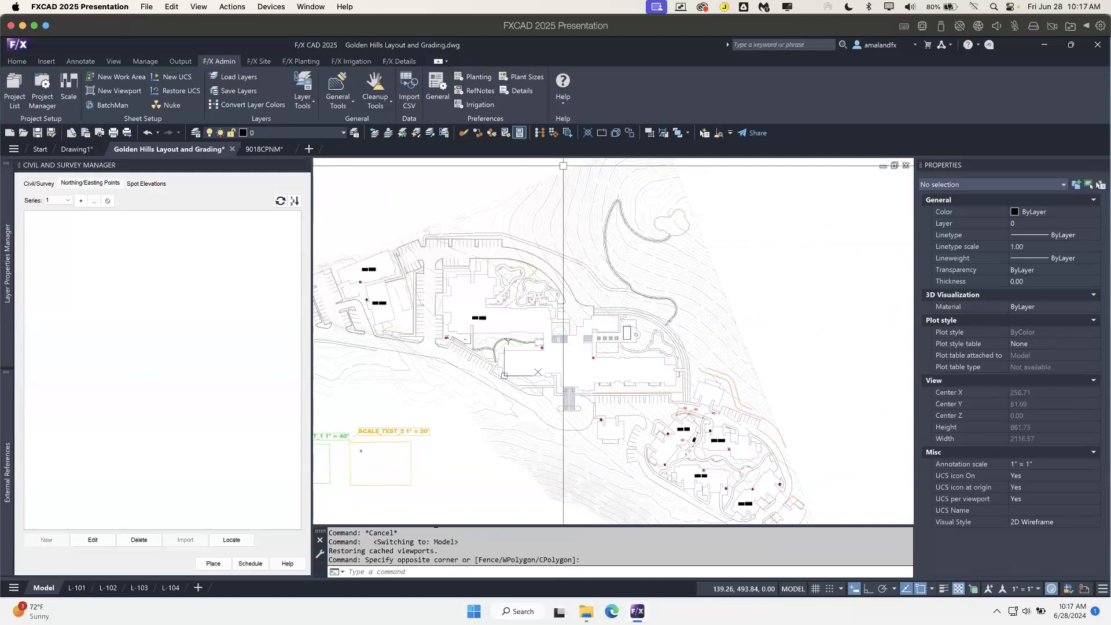
left_click(264, 149)
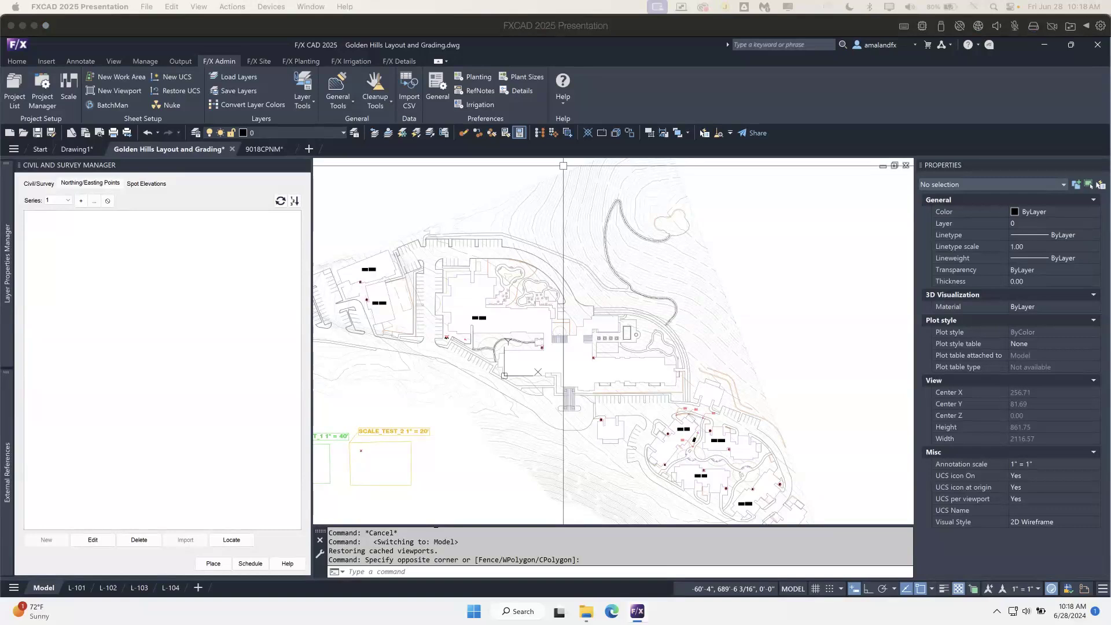
left_click(69, 203)
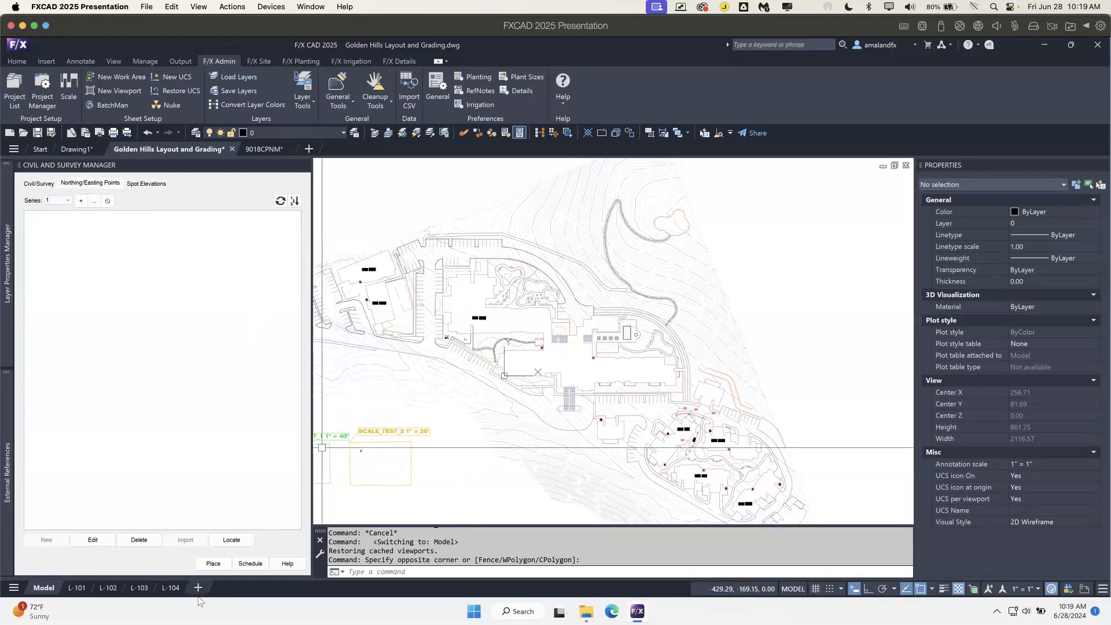
- Place Northing/Easting points 1 and 2 at the walkway centerline's west end and at its three-way junction
left_click(214, 564)
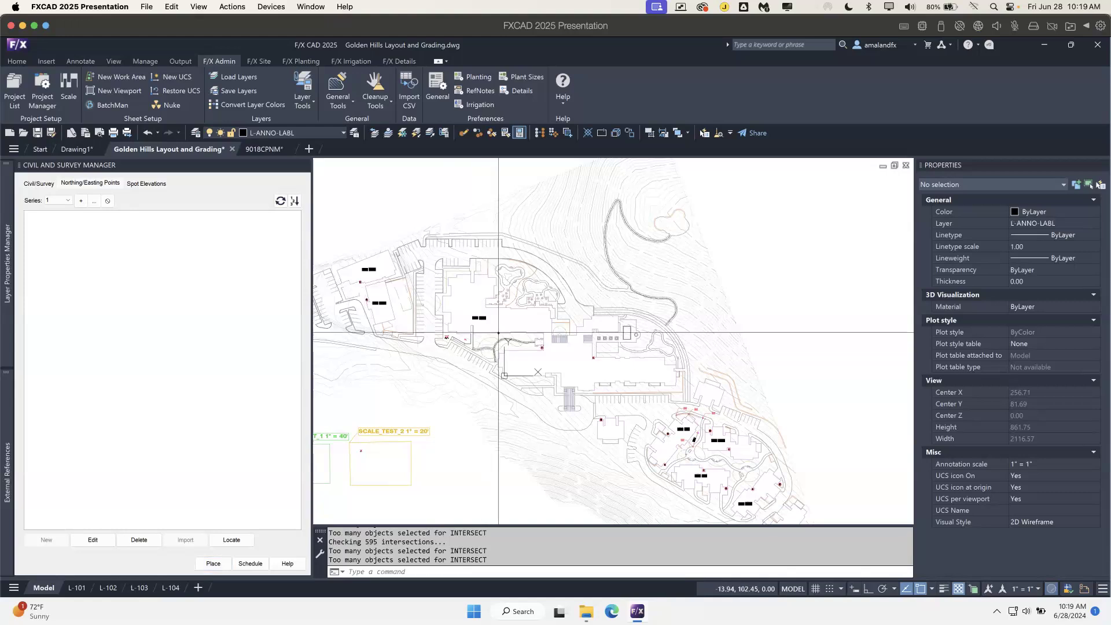
scroll(503, 327, "up", 10)
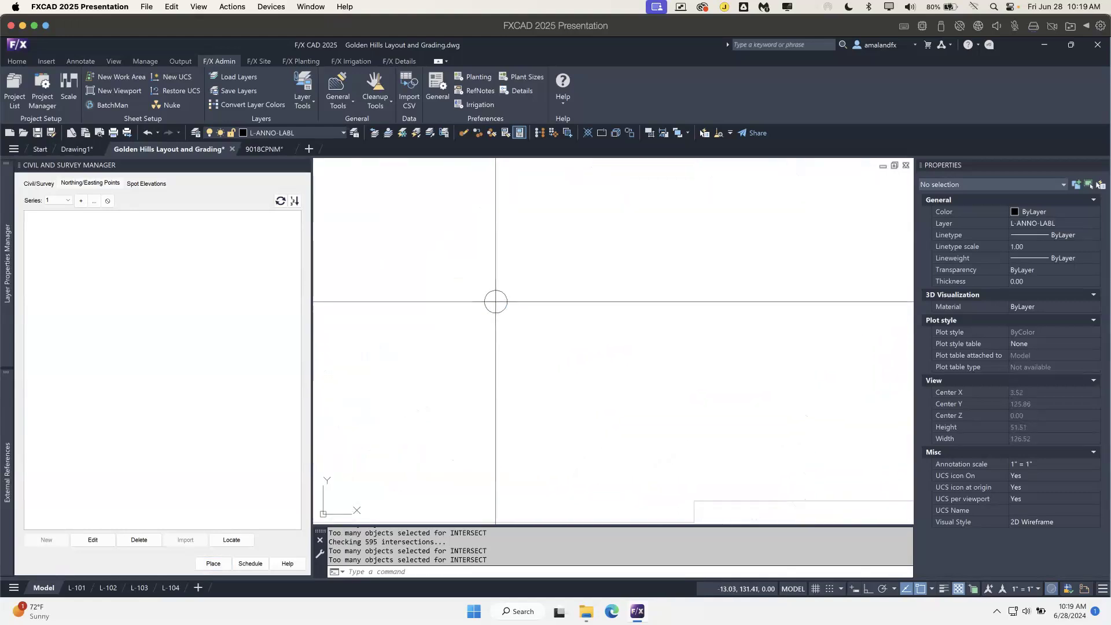
scroll(496, 302, "down", 5)
scroll(499, 345, "up", 5)
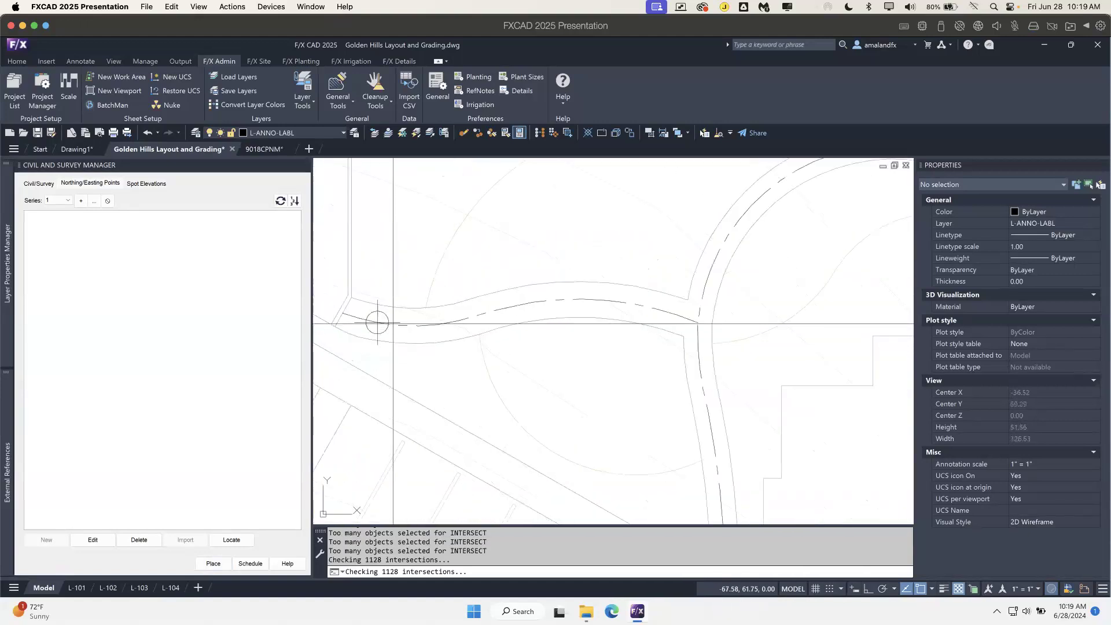
scroll(378, 324, "down", 6)
middle_click_drag(548, 382, 598, 337)
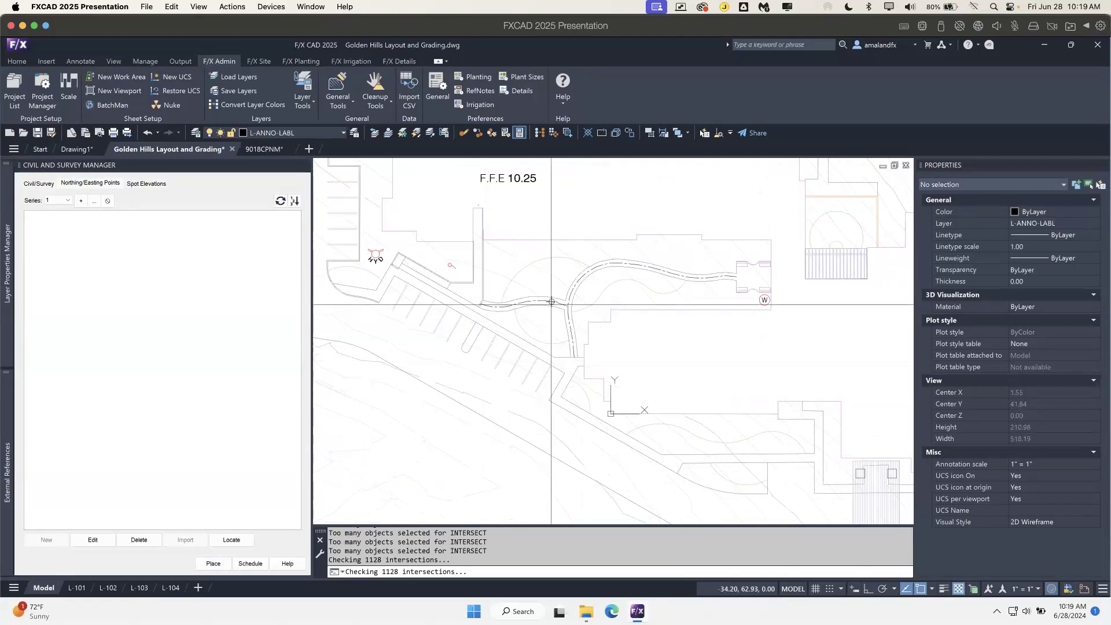
scroll(489, 306, "up", 6)
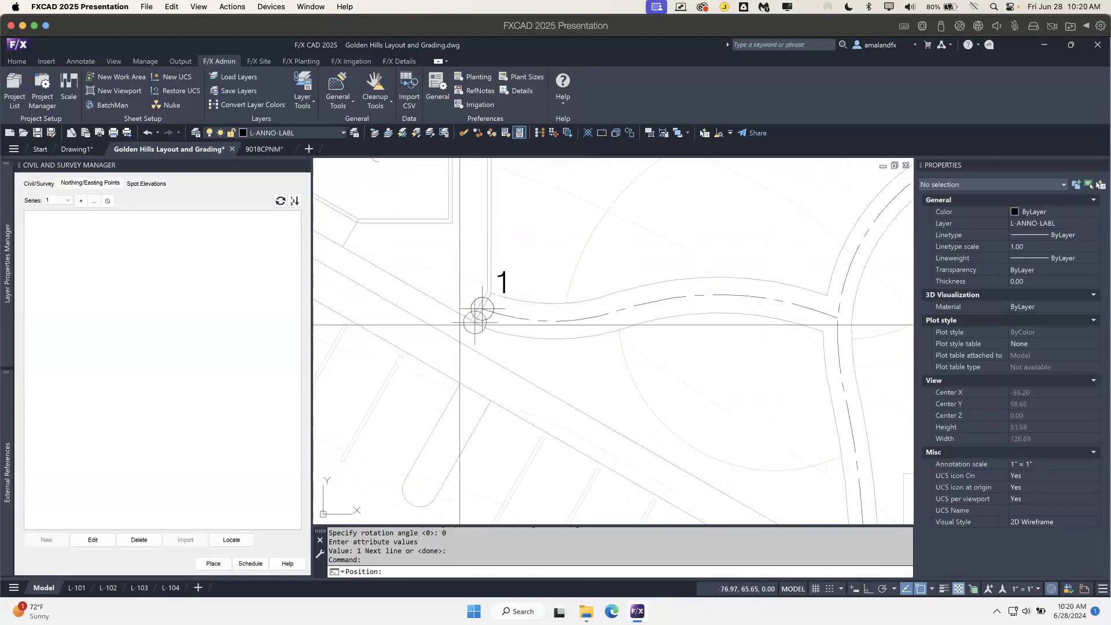
scroll(506, 325, "down", 4)
scroll(559, 306, "up", 4)
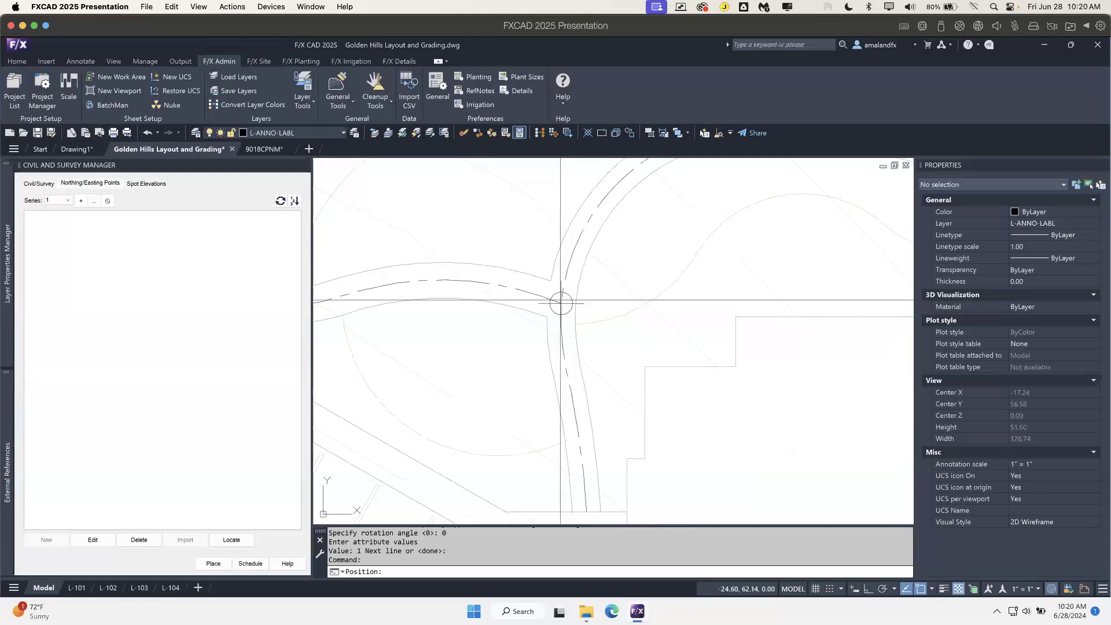
left_click(561, 302)
scroll(580, 353, "down", 4)
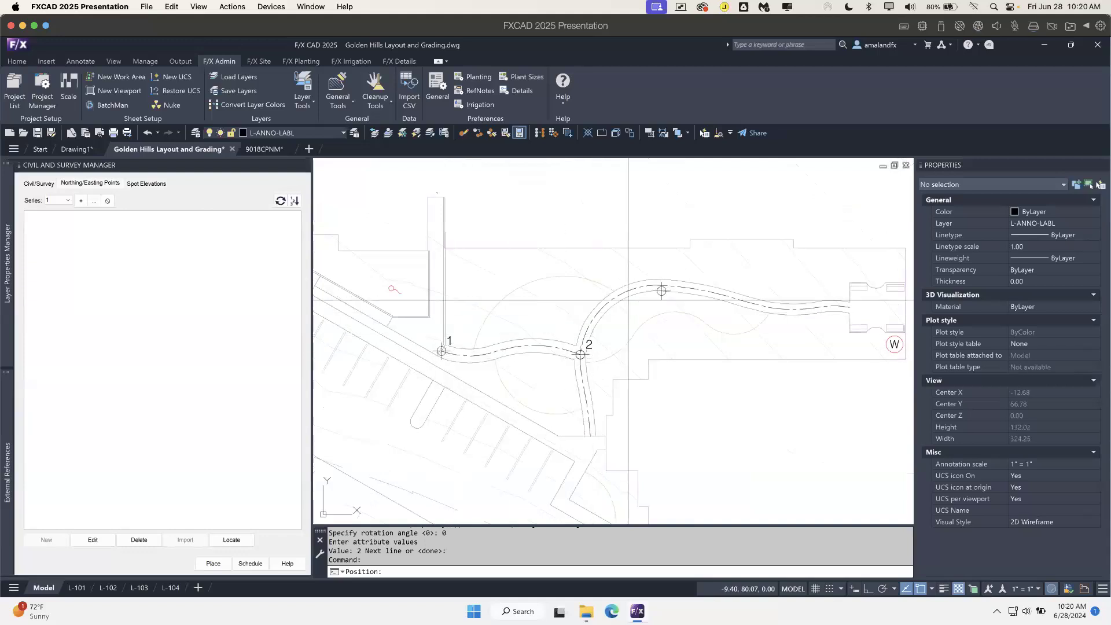
- Place points 3, 4 and 5 at the walkway centerline's south end, the crest of its curve and its east end
left_click(932, 589)
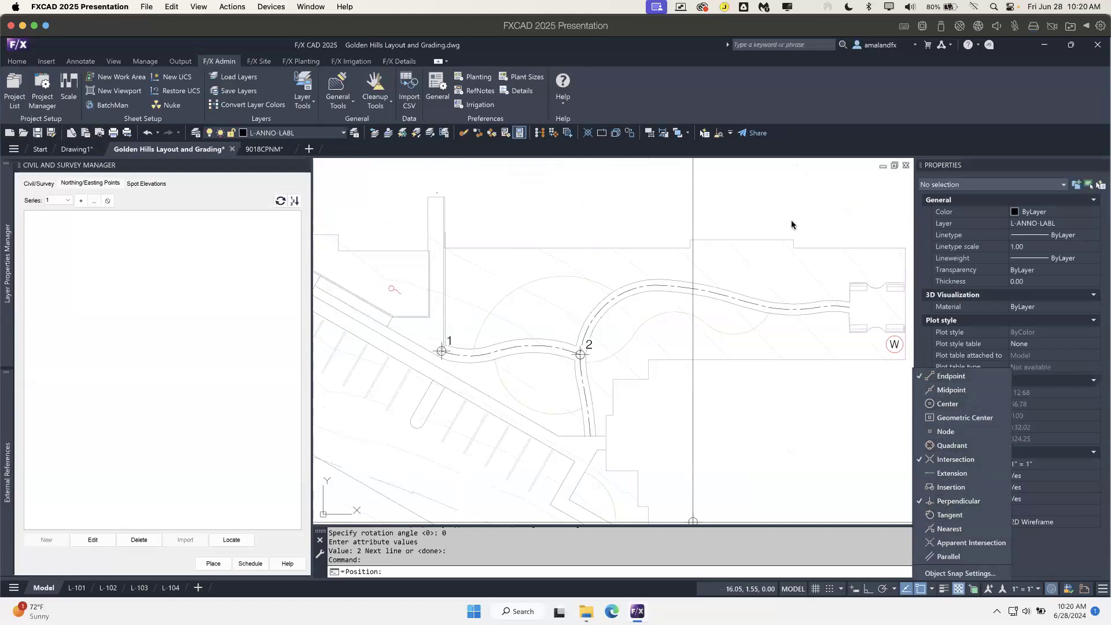
left_click(590, 439)
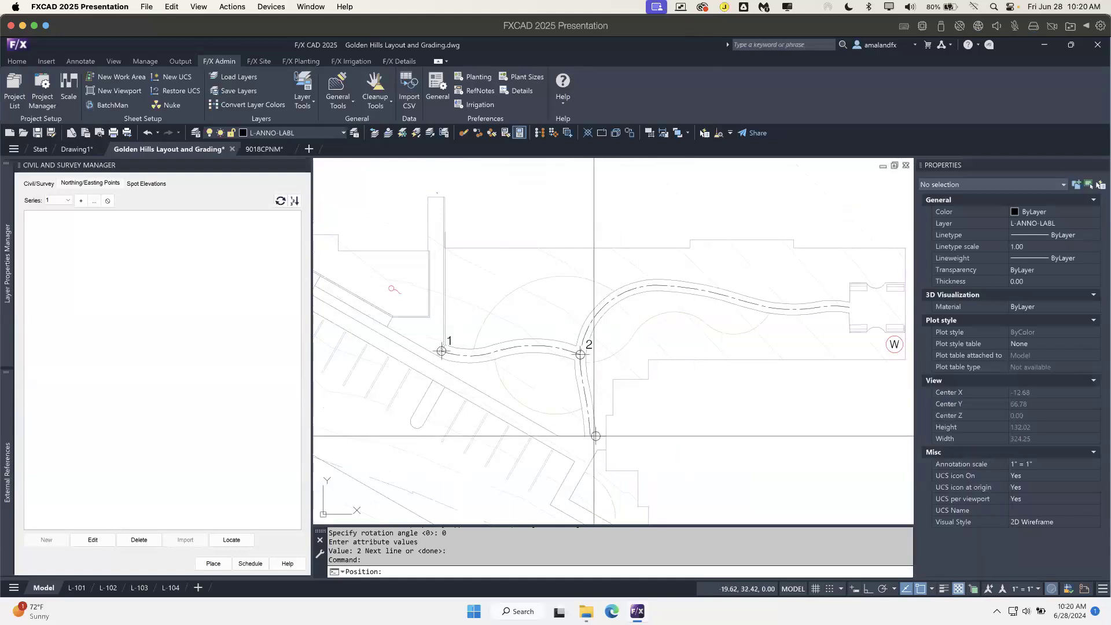
left_click(661, 286)
left_click(850, 307)
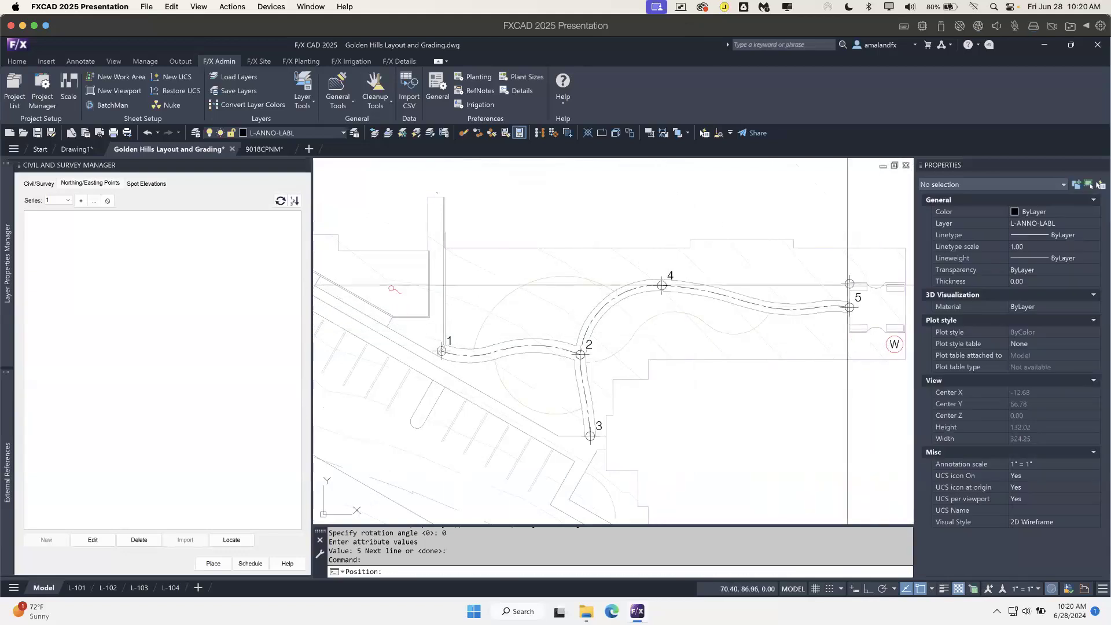
- Place points 6 to 9 on the four corners of the structure at the walkway's east end and finish placing
left_click(849, 283)
left_click(849, 333)
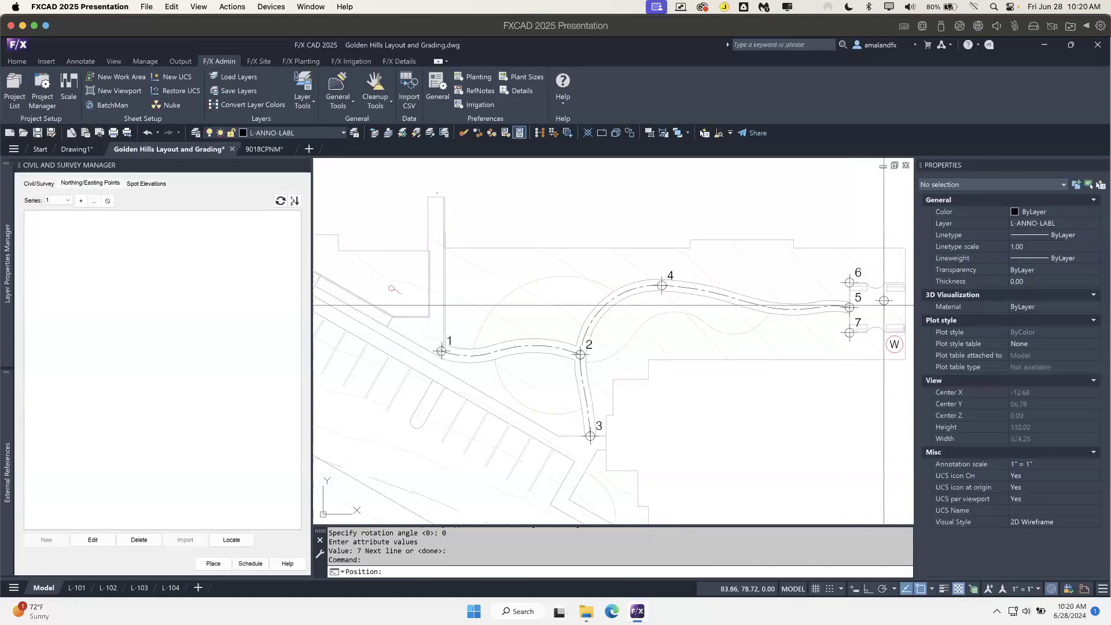
left_click(905, 284)
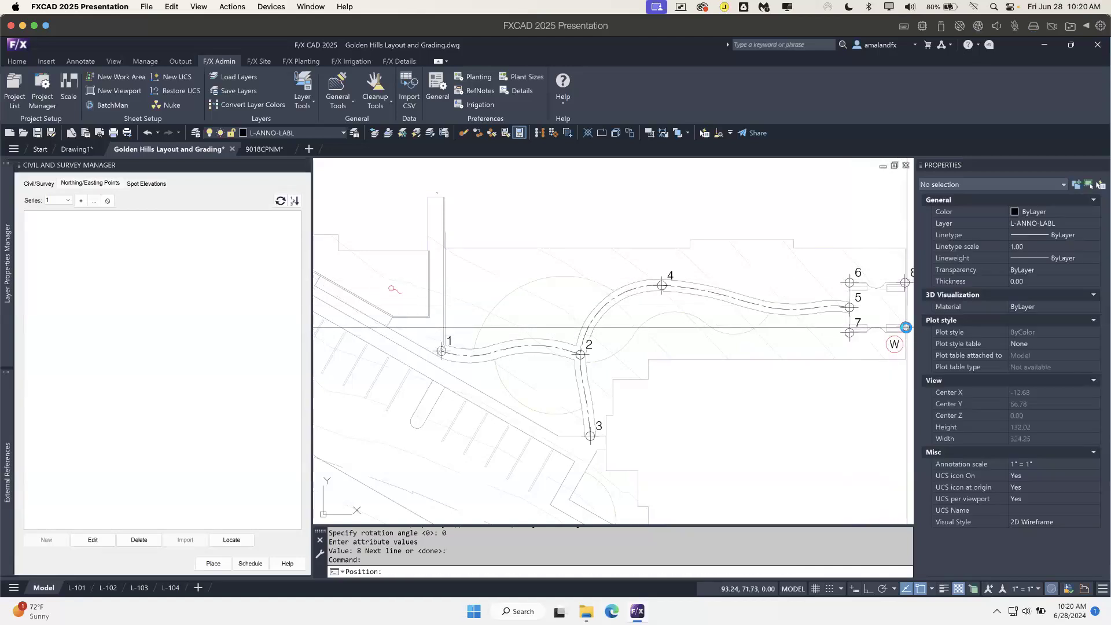
left_click(905, 333)
mouse_move(743, 371)
middle_mouse_down()
mouse_move(723, 456)
mouse_move(622, 396)
middle_mouse_up()
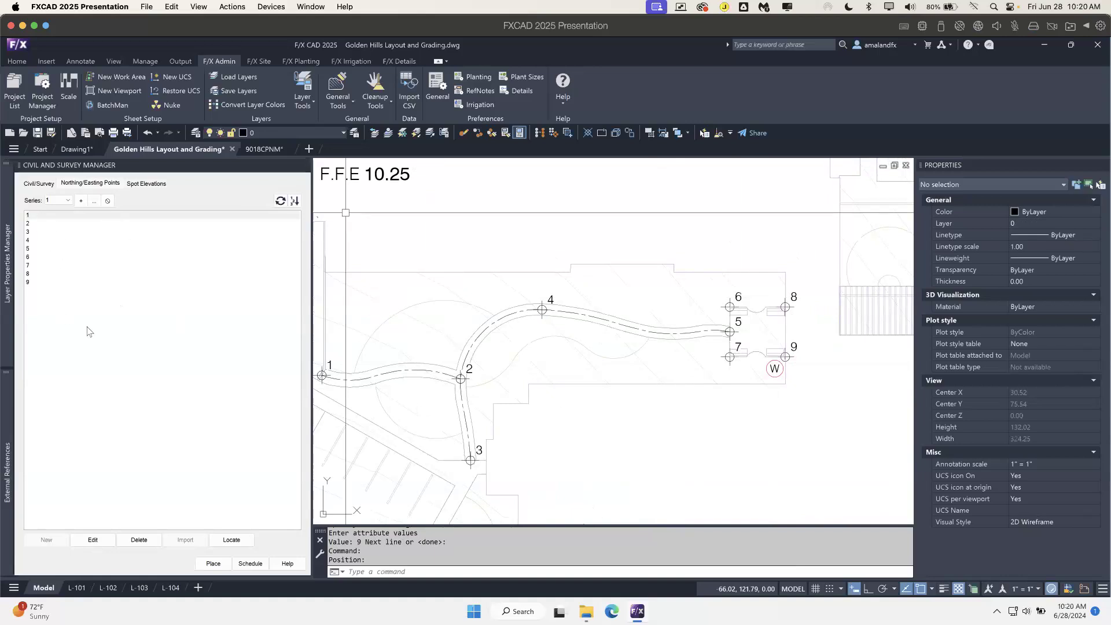
mouse_move(552, 429)
middle_mouse_down()
mouse_move(551, 417)
mouse_move(690, 379)
mouse_move(650, 377)
mouse_move(626, 390)
middle_mouse_up()
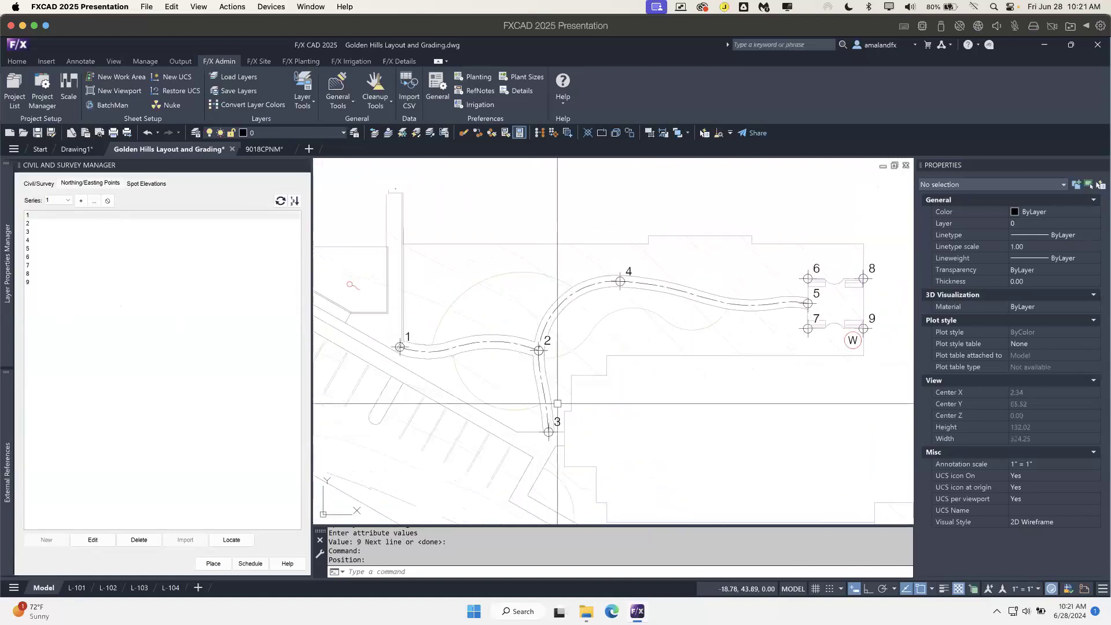
scroll(788, 408, "down", 2)
scroll(788, 408, "down", 2)
scroll(803, 399, "up", 4)
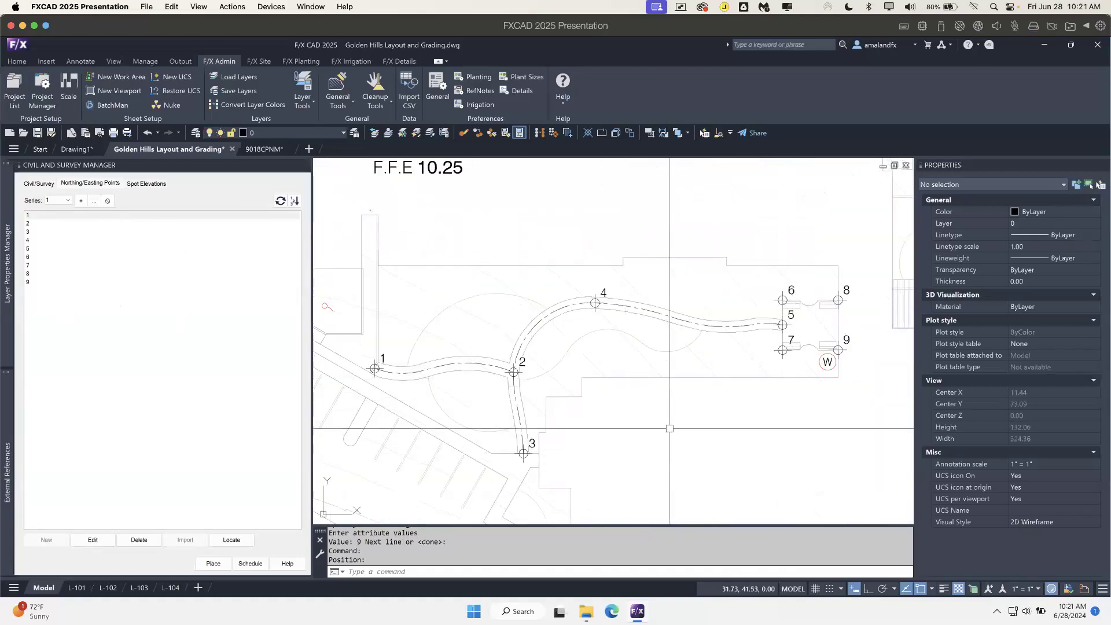
middle_click_drag(404, 505, 347, 448)
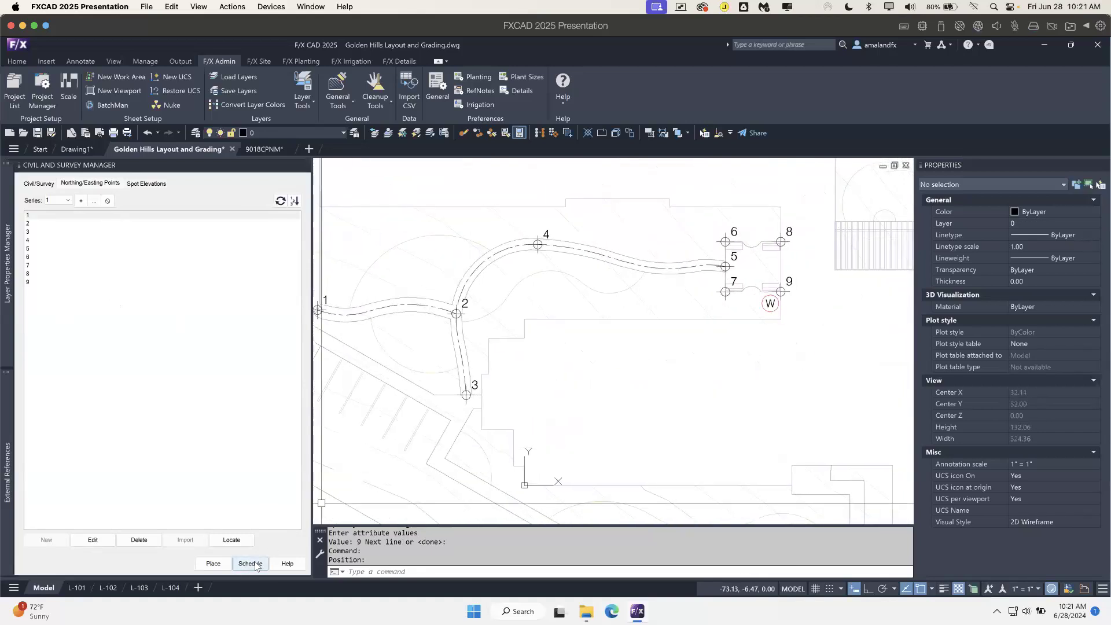
left_click(251, 564)
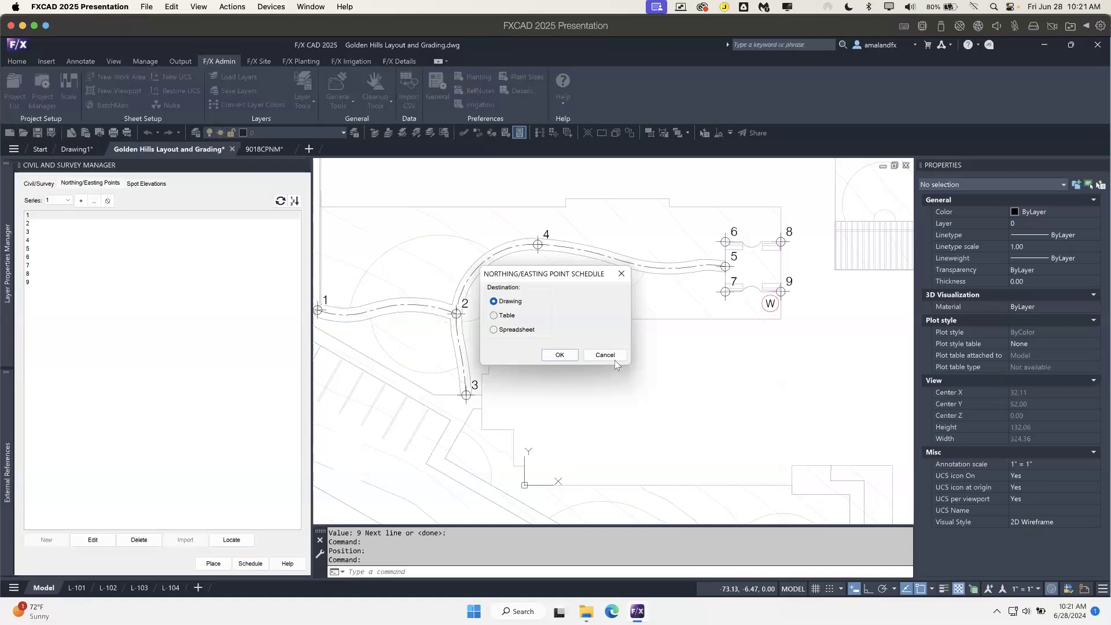
left_click(622, 273)
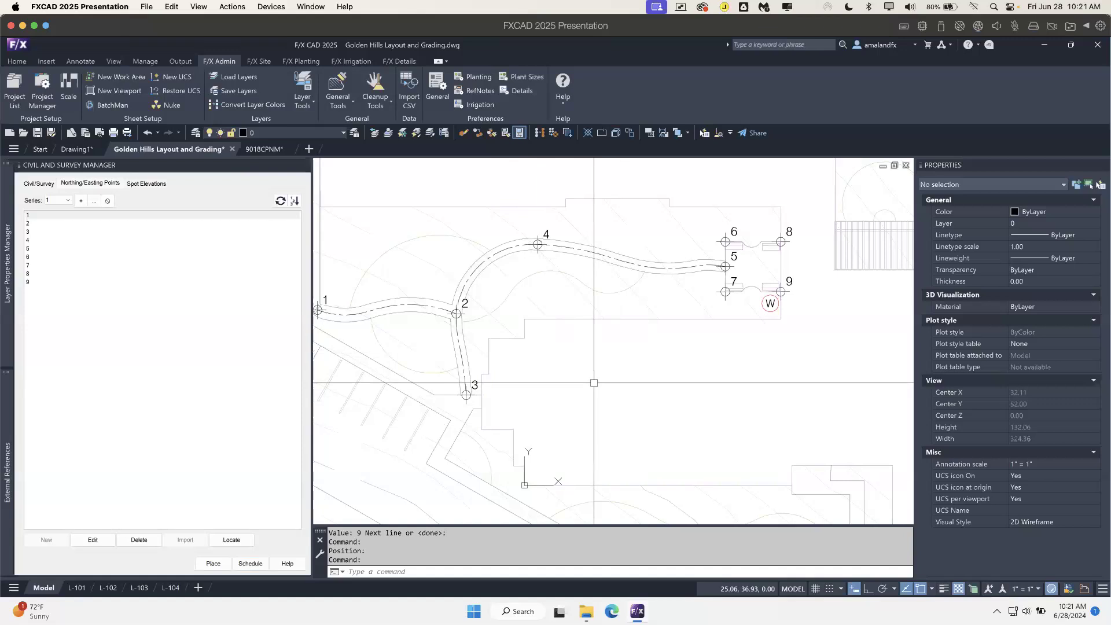
- Run northeastpointschedule_new with a table destination, all series and the entire drawing, placing the schedule in model space southeast of the walkway
type("north")
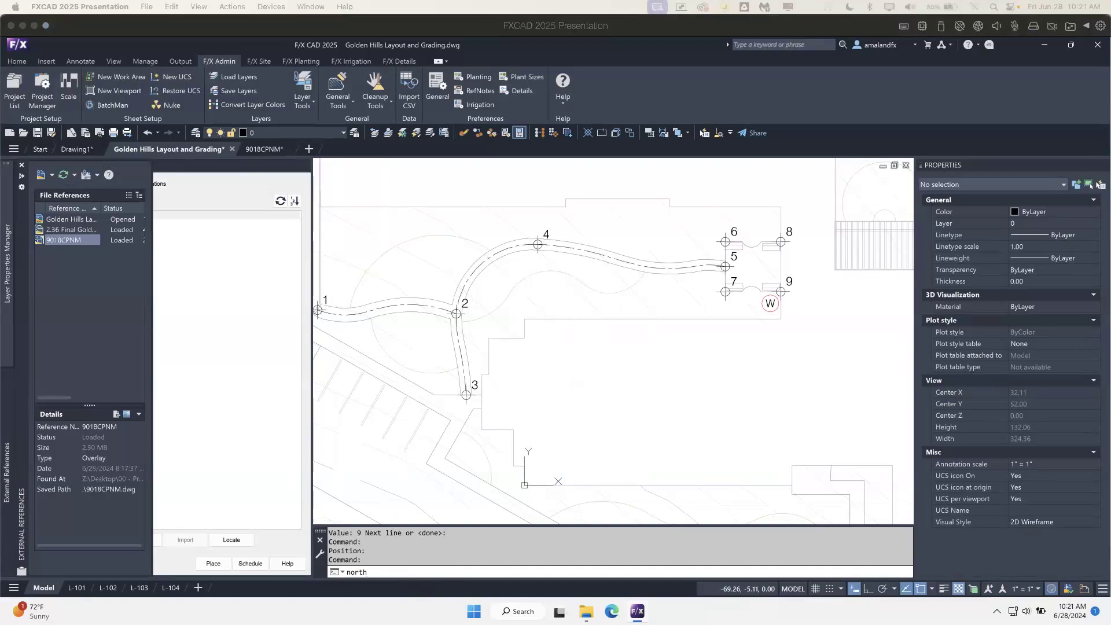
left_click(373, 571)
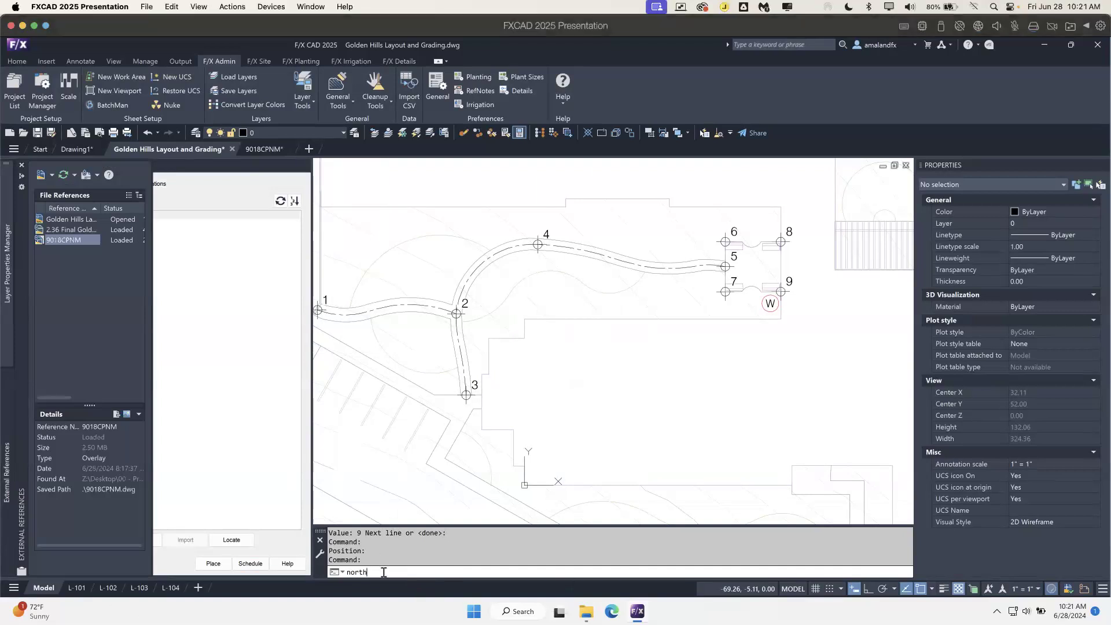
type("eastpointschedule_new")
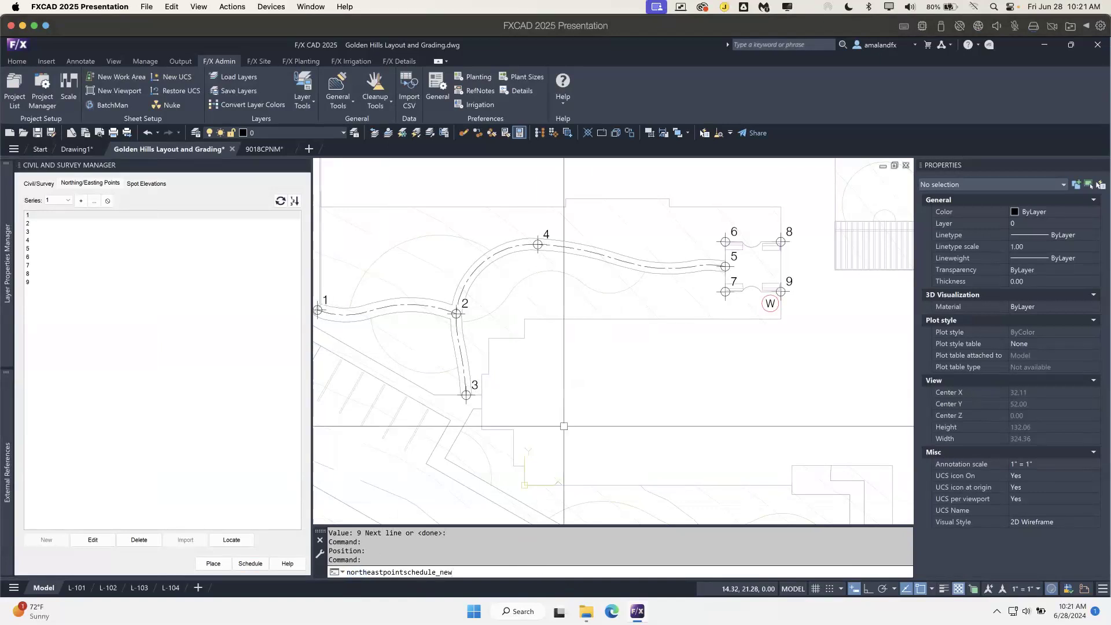
key("Return")
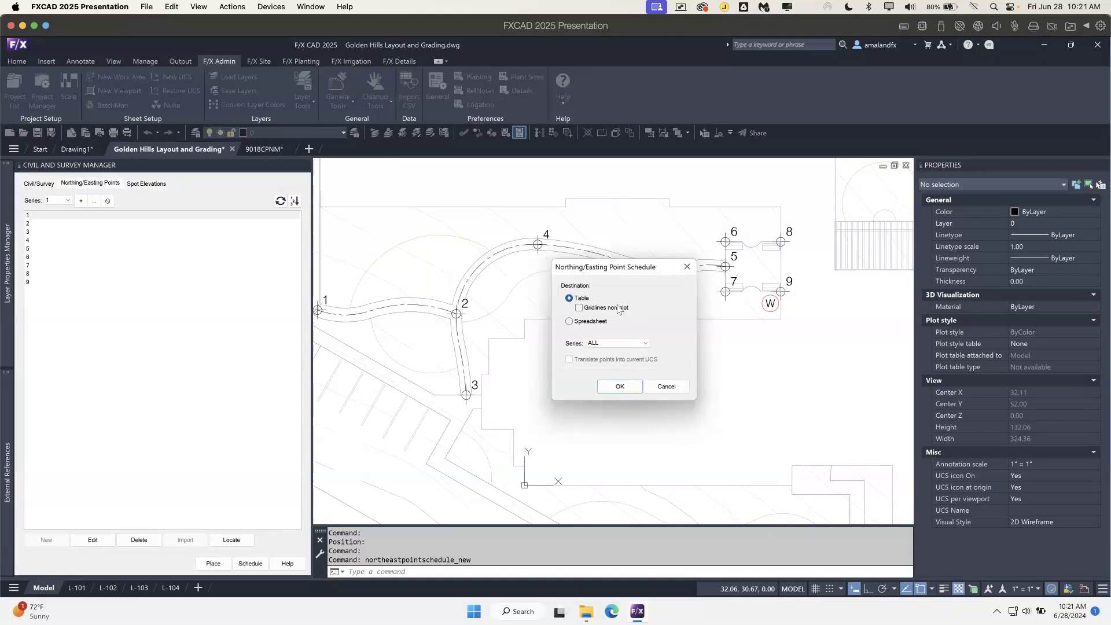
left_click(580, 309)
left_click(620, 387)
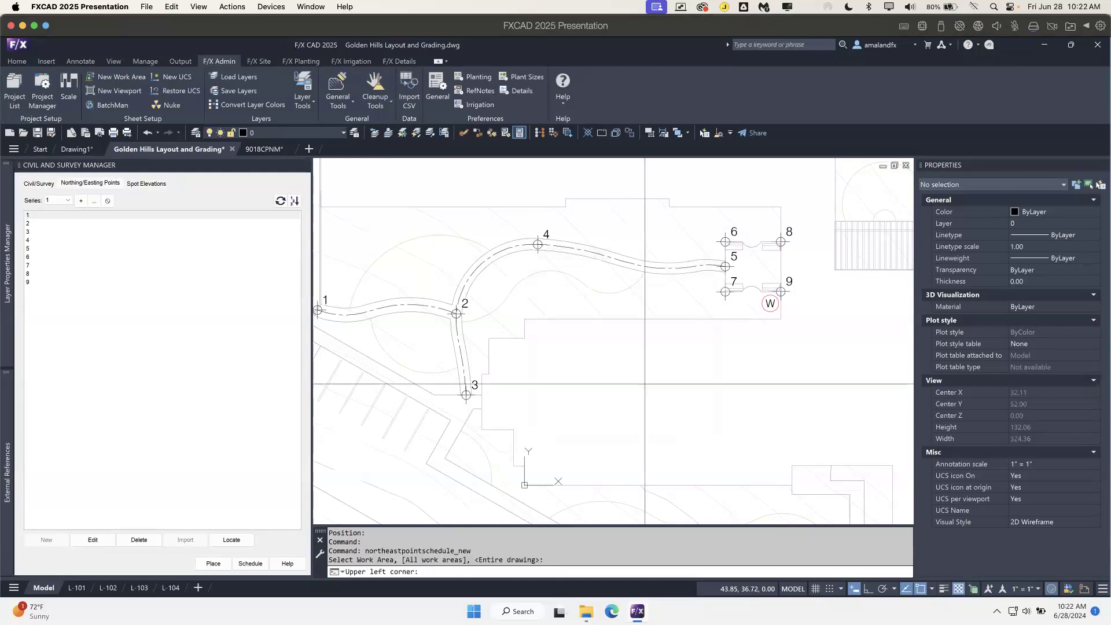
left_click(624, 333)
scroll(680, 371, "down", 3)
mouse_move(739, 398)
middle_mouse_down()
mouse_move(667, 333)
mouse_move(581, 297)
middle_mouse_up()
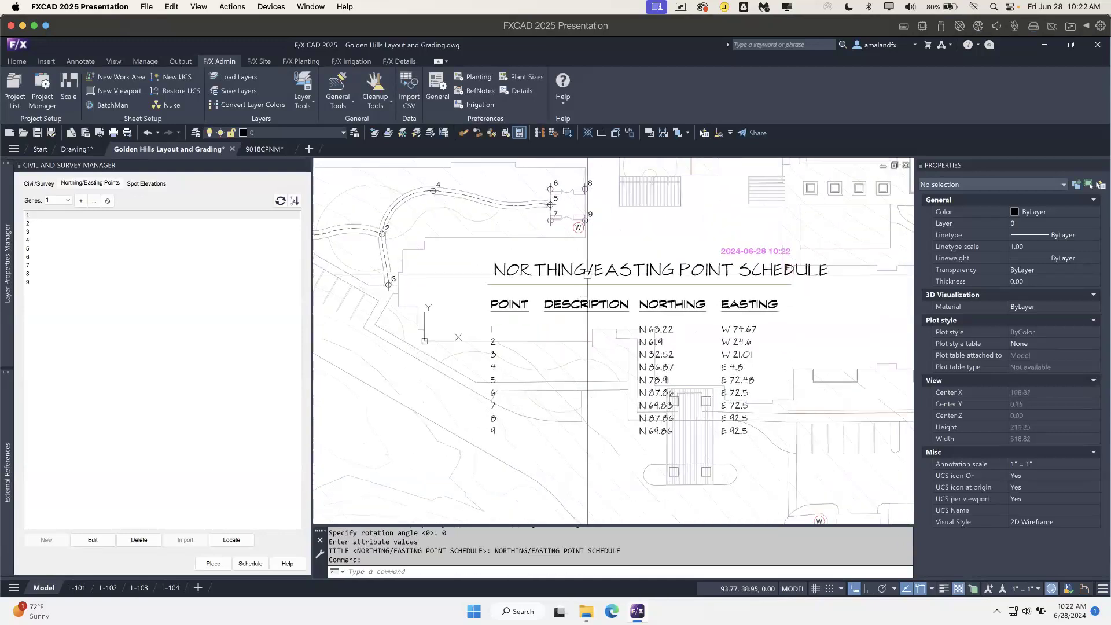
- Examine the placed Northing/Easting point schedule's coordinates in relation to the numbered points and the UCS origin
left_click(587, 272)
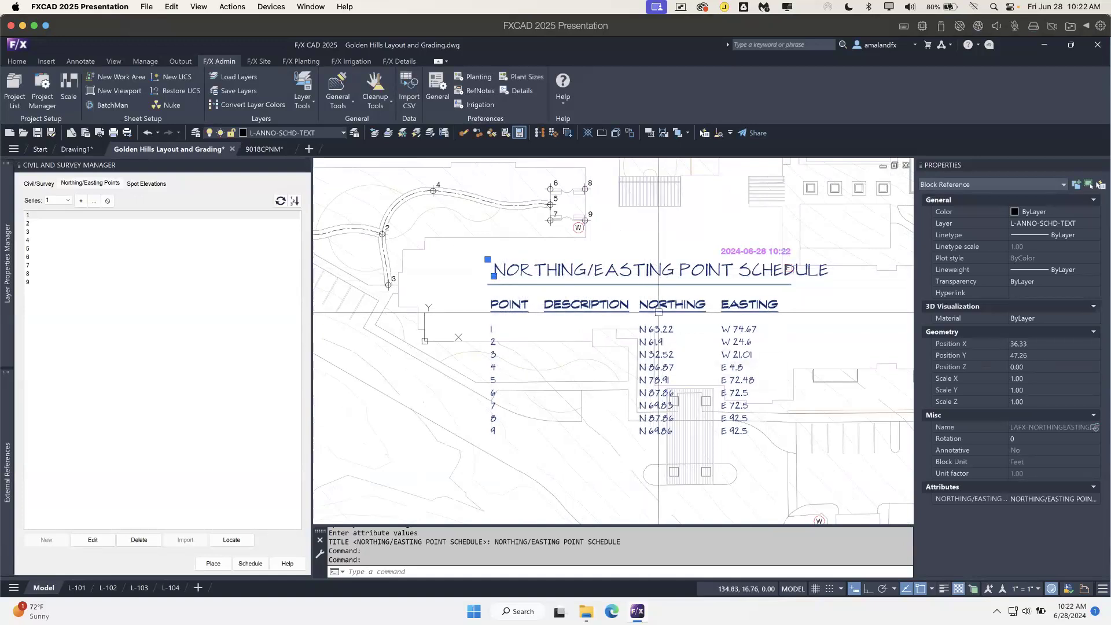
middle_click_drag(666, 333, 667, 270)
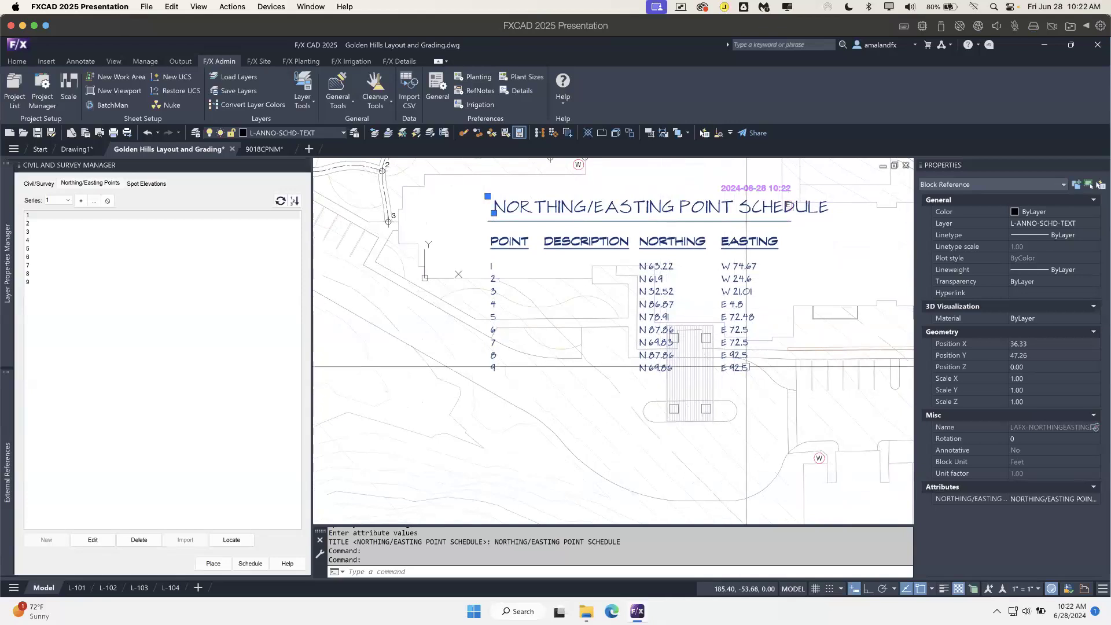
scroll(761, 387, "down", 4)
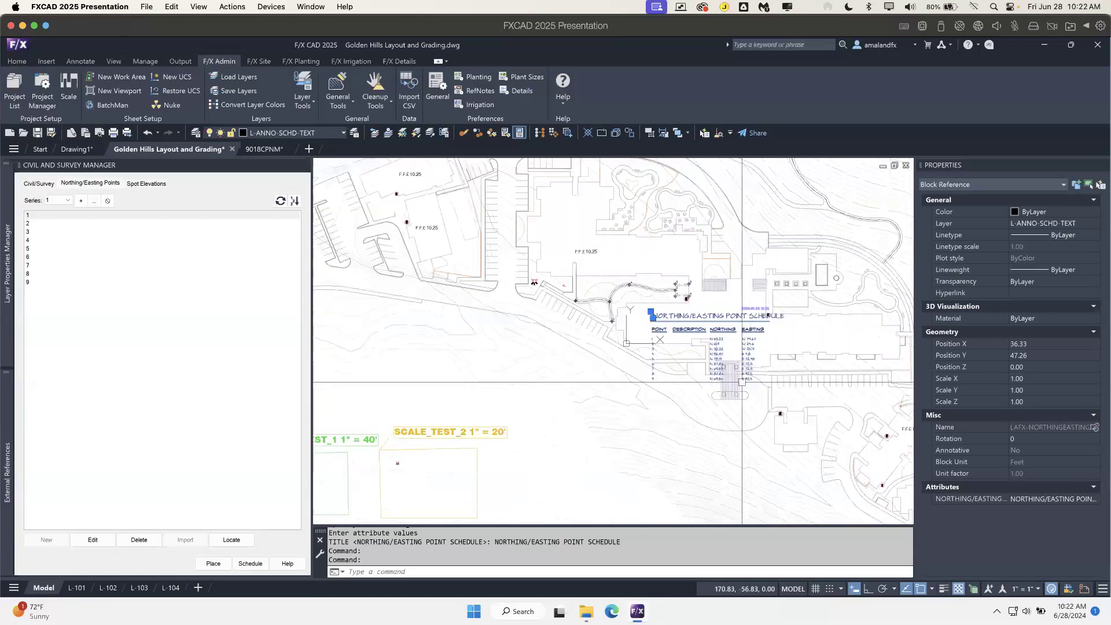
mouse_move(603, 304)
middle_mouse_down()
mouse_move(763, 373)
mouse_move(582, 320)
middle_mouse_up()
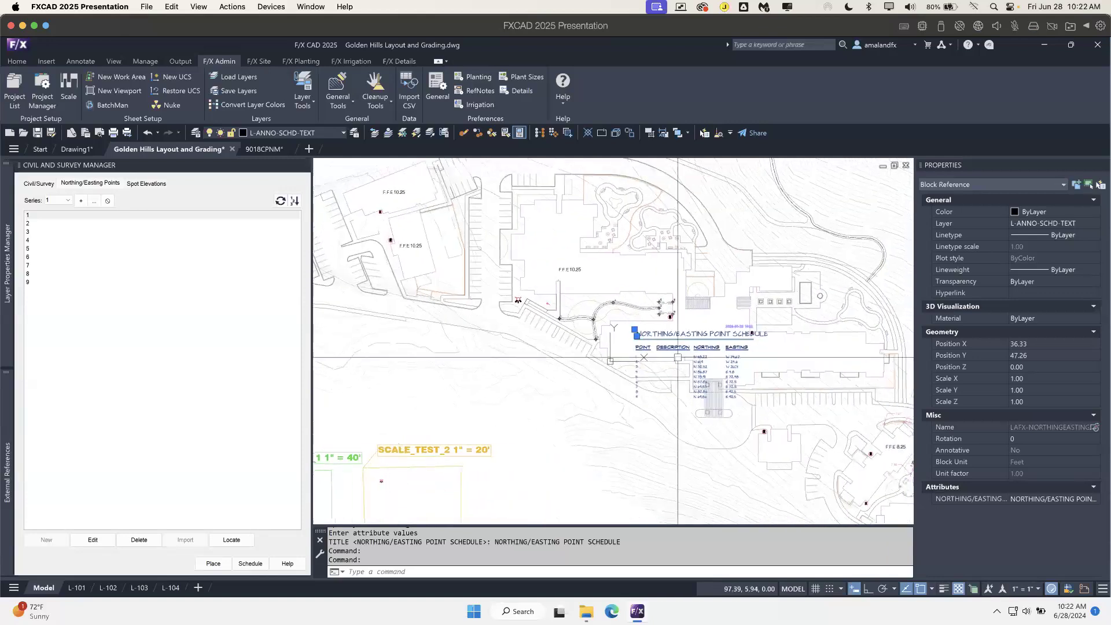
scroll(701, 306, "up", 2)
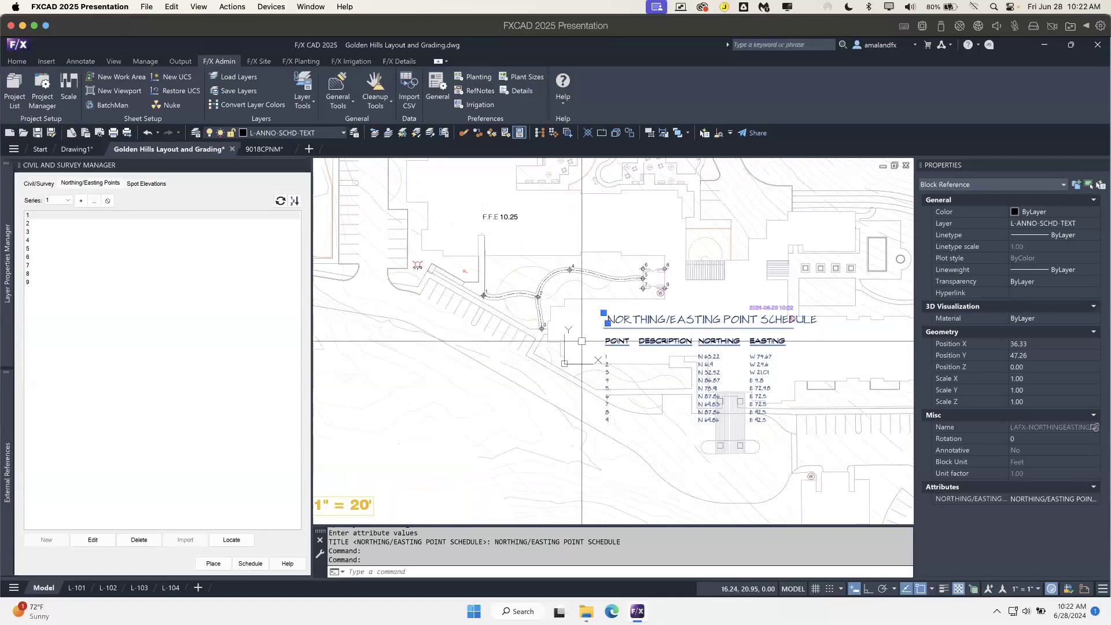
key("Escape")
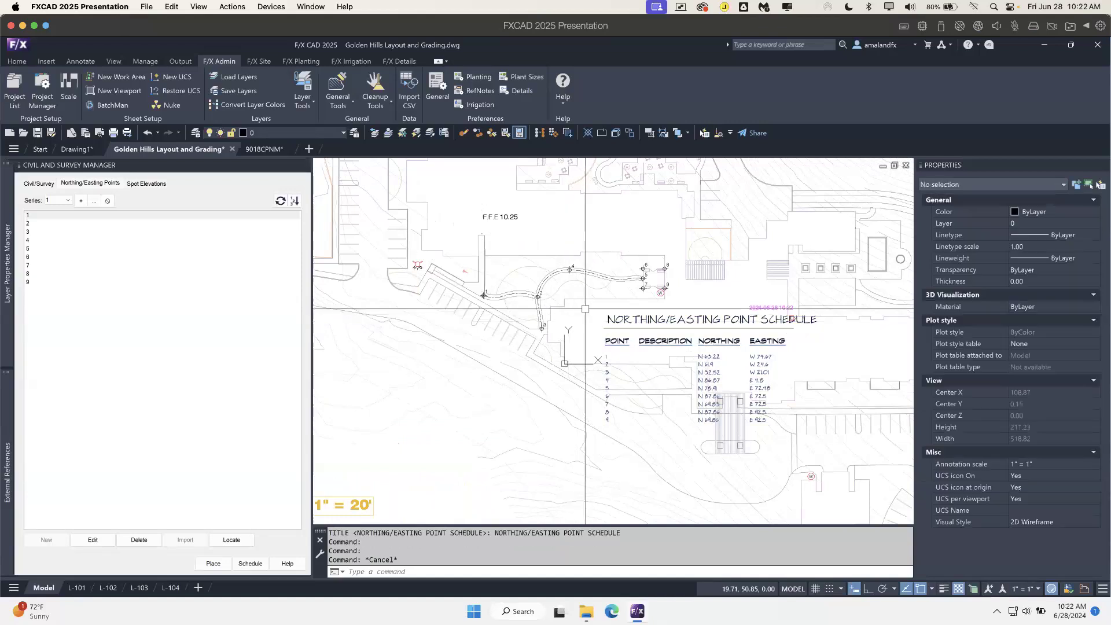
- Draw a polyline from the UCS origin 0,0 to Northing/Easting point 3 at the walkway's south end
type("pl")
key("Return")
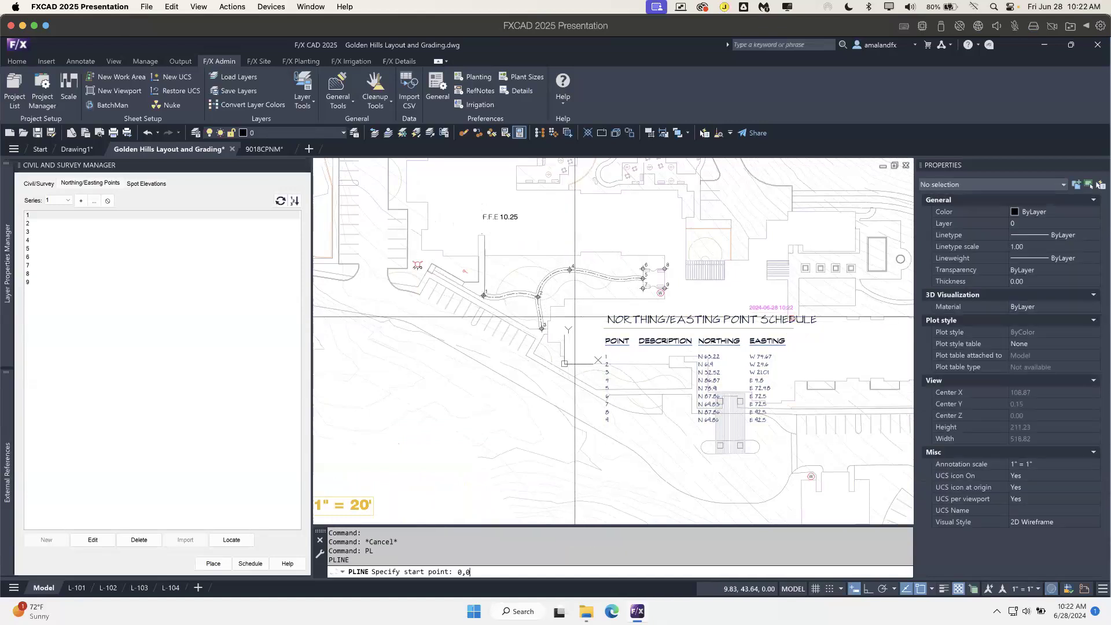
type("0,0")
key("Return")
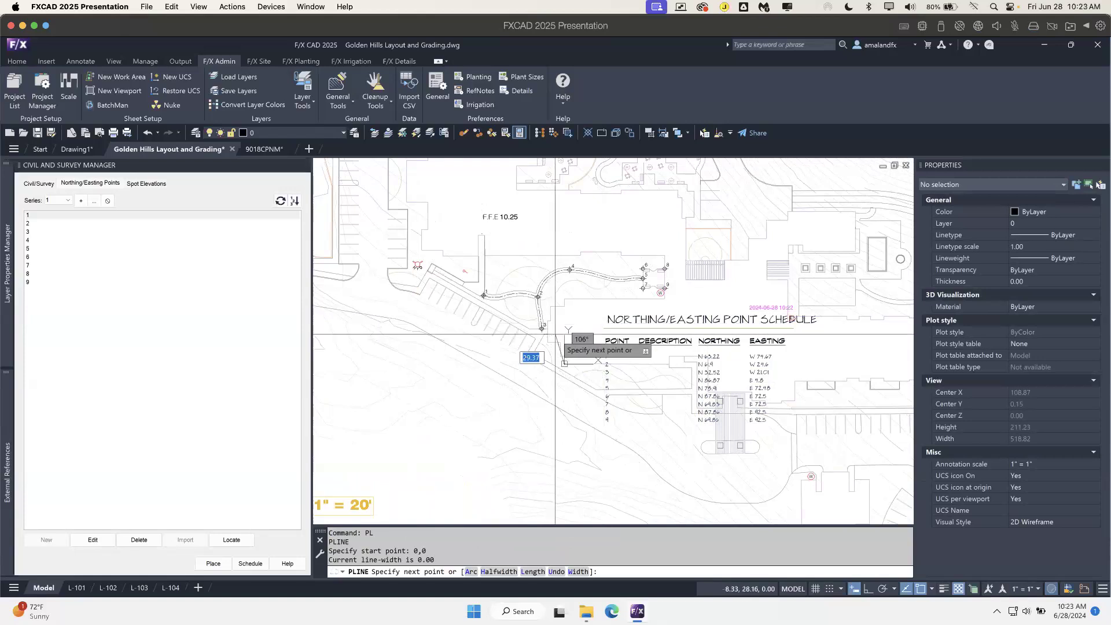
scroll(555, 335, "up", 4)
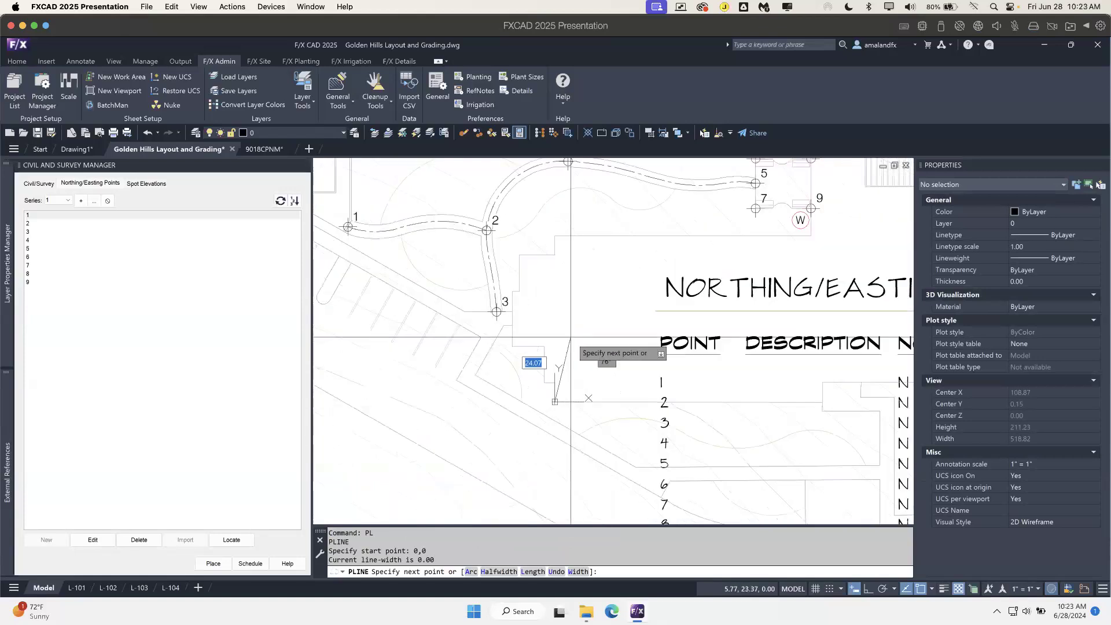
left_click(494, 312)
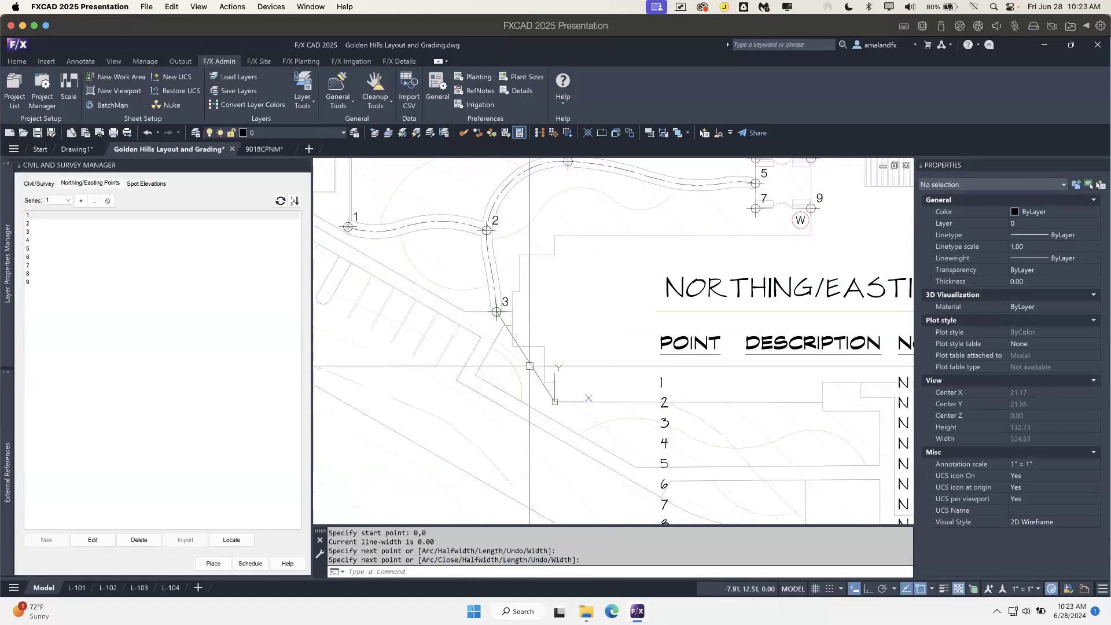
- Compare the Northing/Easting schedule's coordinates with the numbered points and the reference line running from the UCS origin to point 3
scroll(529, 366, "down", 4)
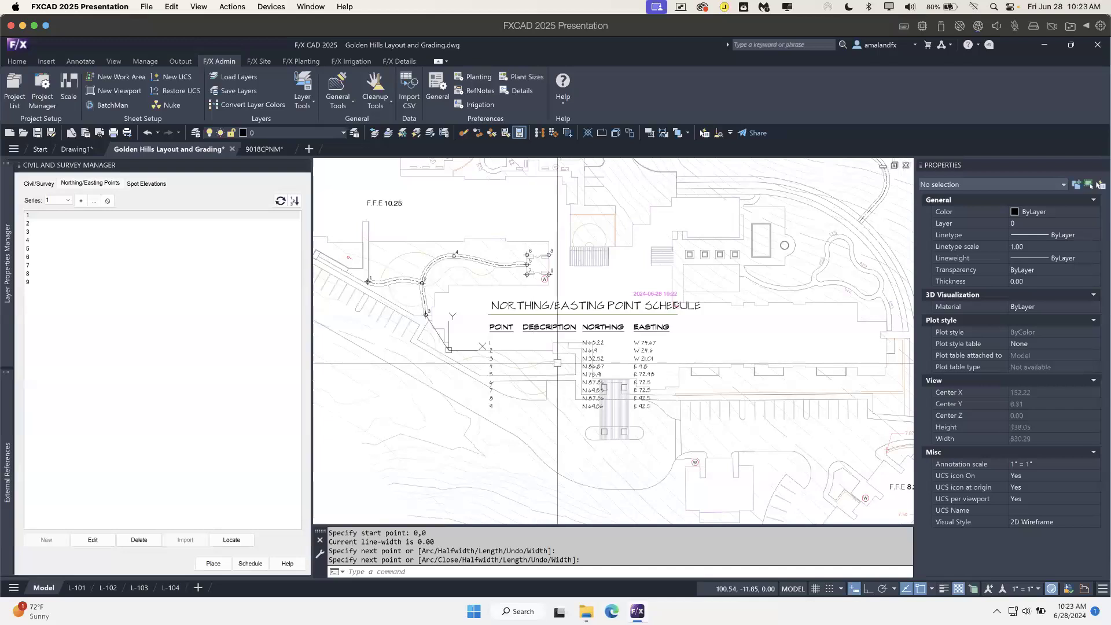
scroll(565, 361, "up", 2)
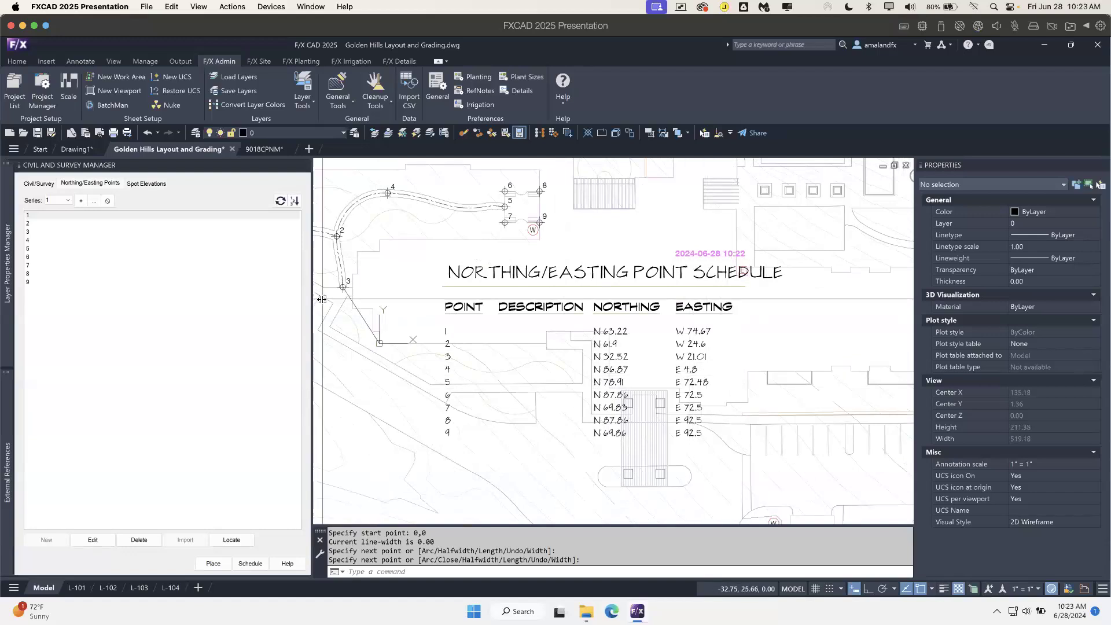
middle_click_drag(394, 279, 588, 358)
middle_click_drag(731, 442, 645, 362)
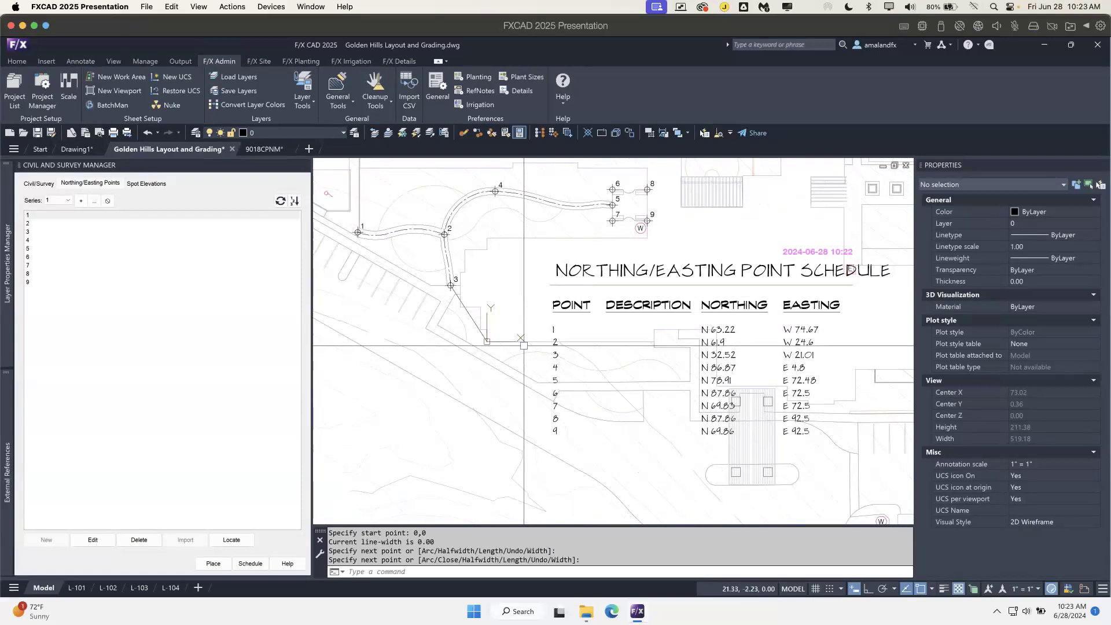
scroll(524, 345, "down", 10)
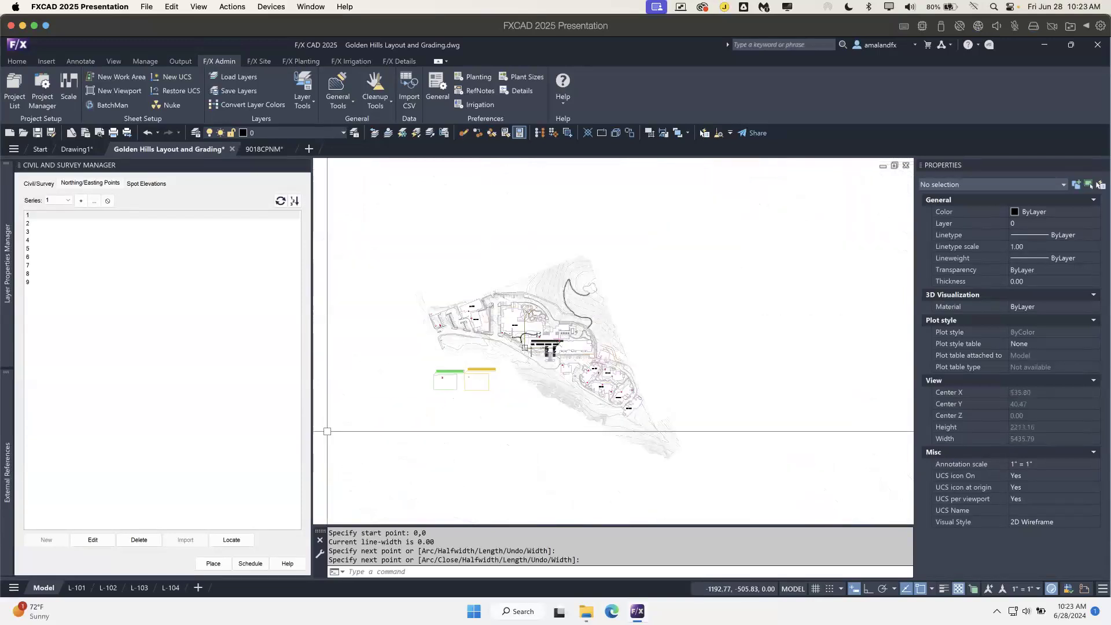
scroll(530, 347, "up", 12)
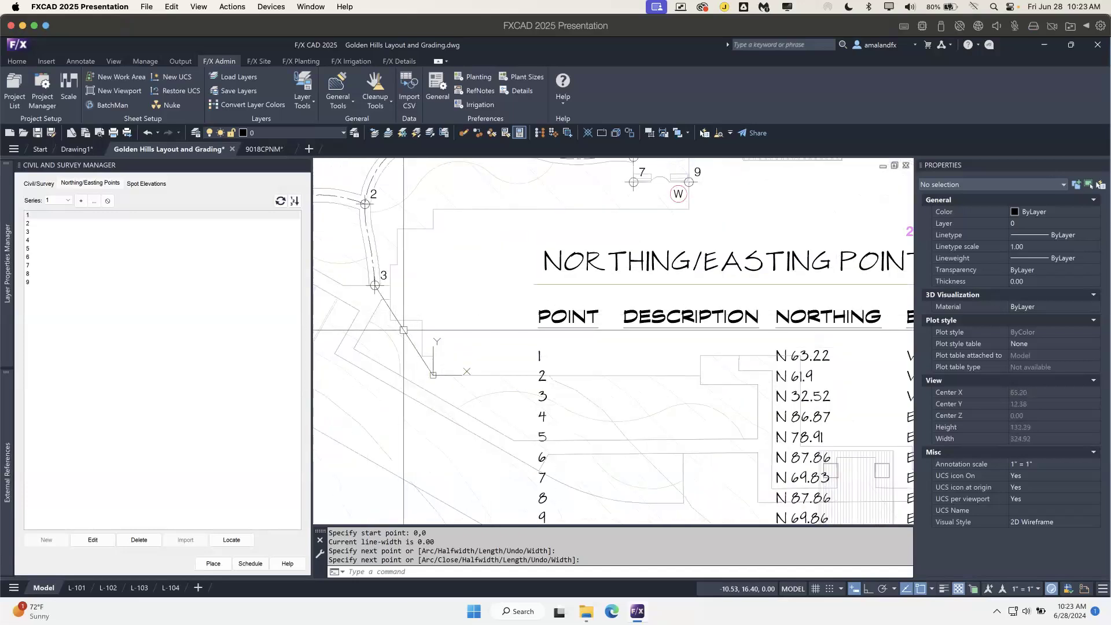
scroll(404, 330, "down", 2)
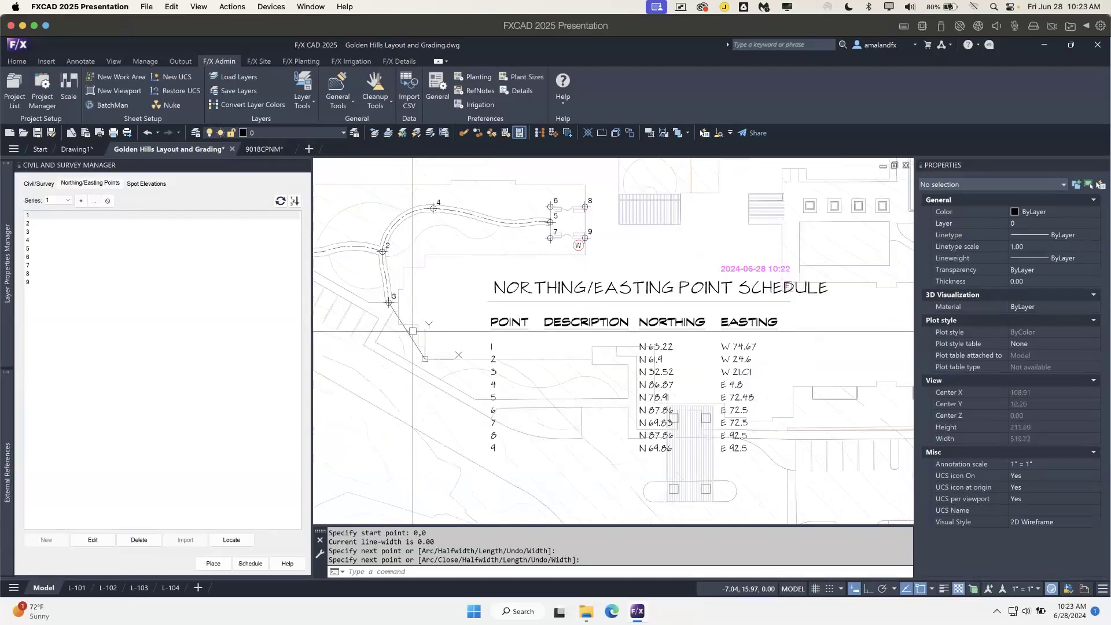
middle_click_drag(421, 334, 479, 410)
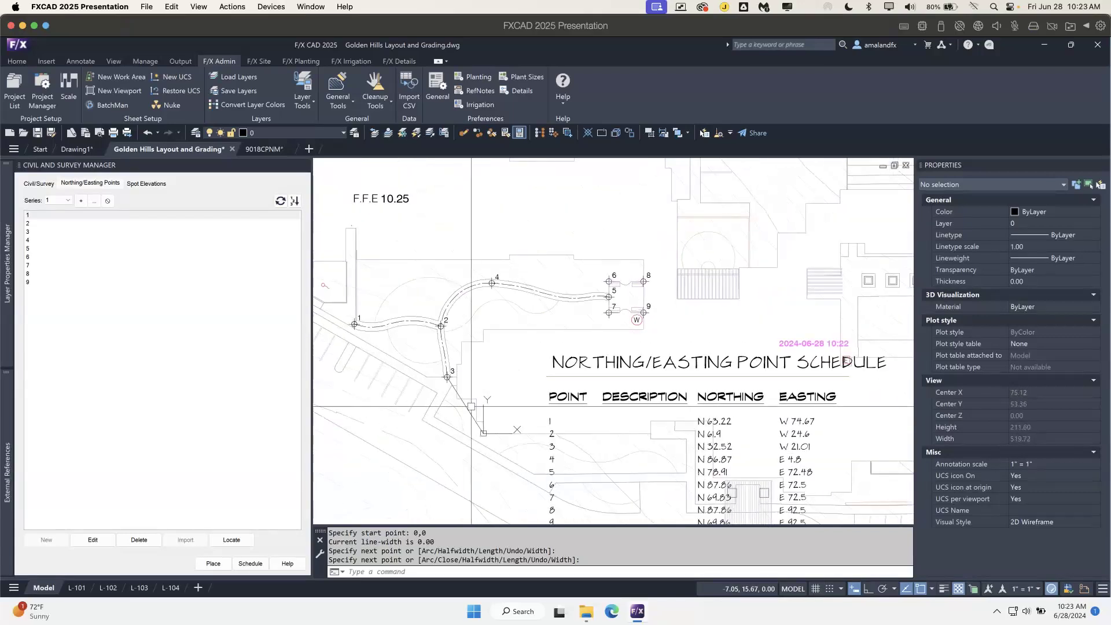
- Erase the reference polyline between the UCS origin and point 3
key("Return")
key("Delete")
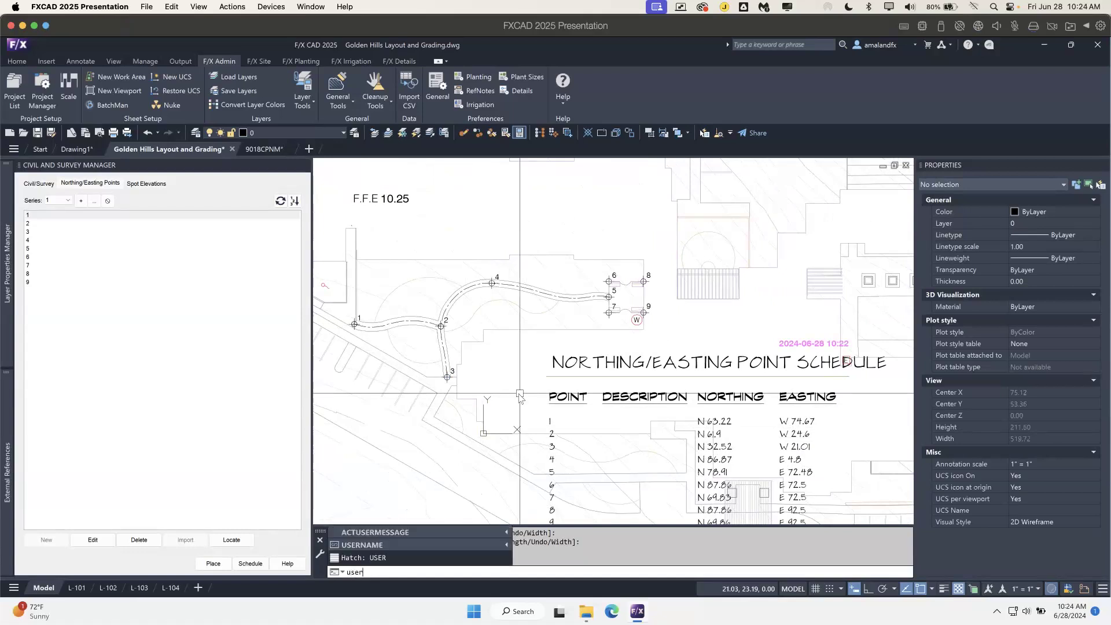
- Try to set the USERR3 system variable to 1
type("n")
type("3")
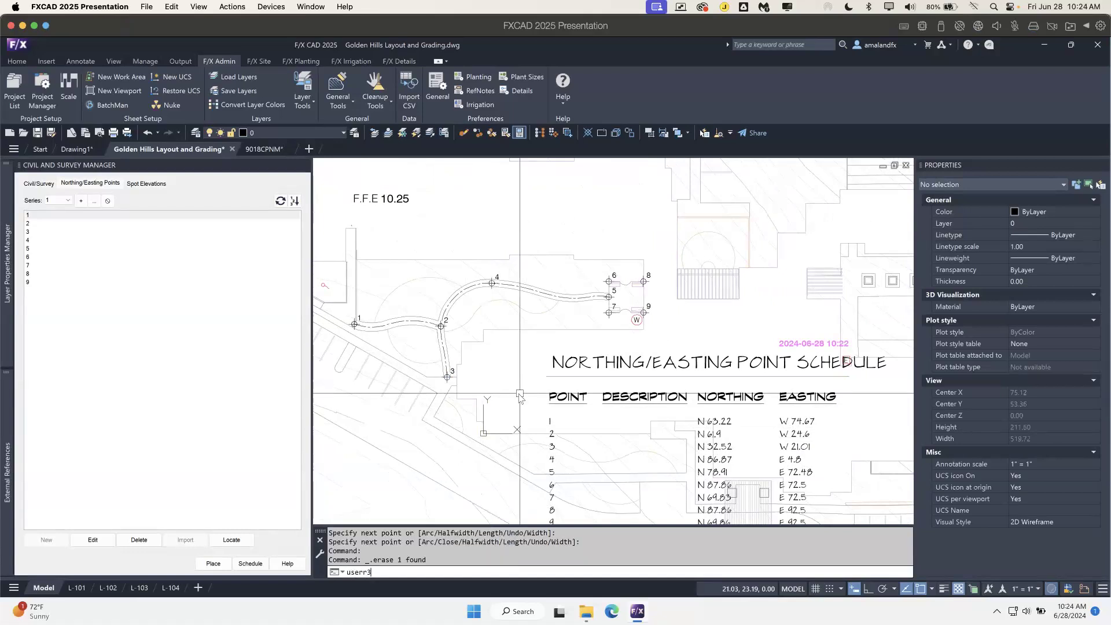
key("Return")
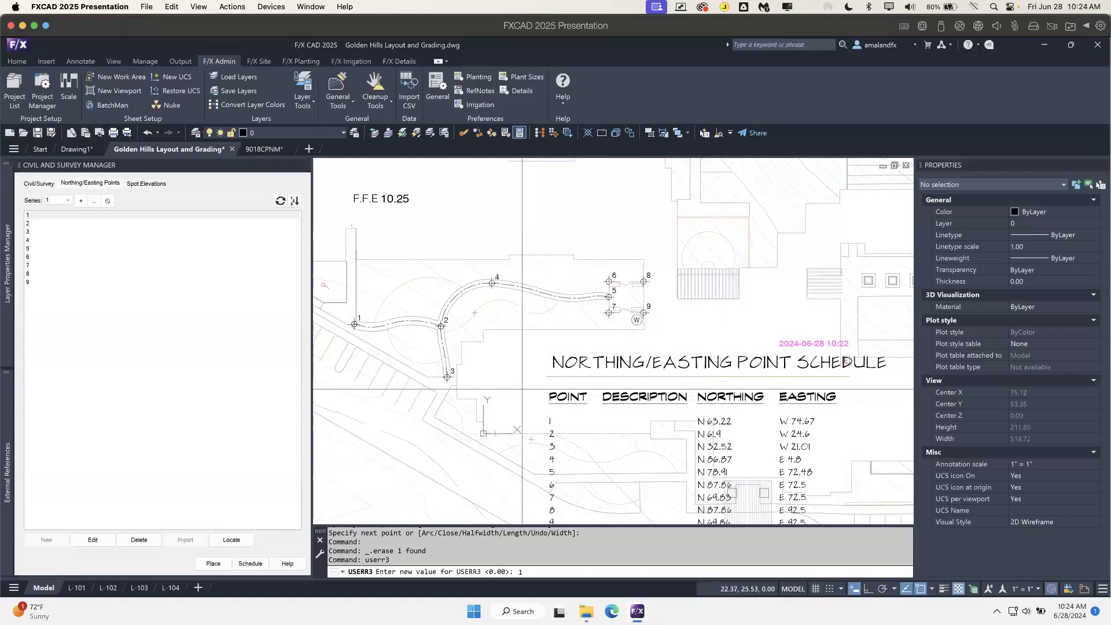
key("Escape")
key("Escape")
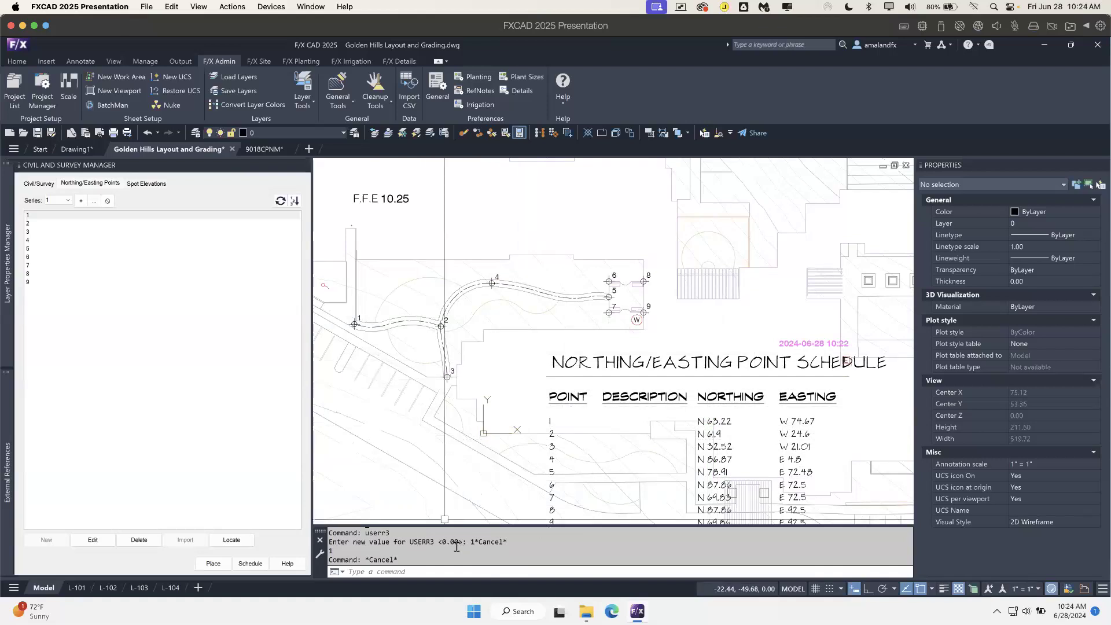
scroll(579, 401, "down", 4)
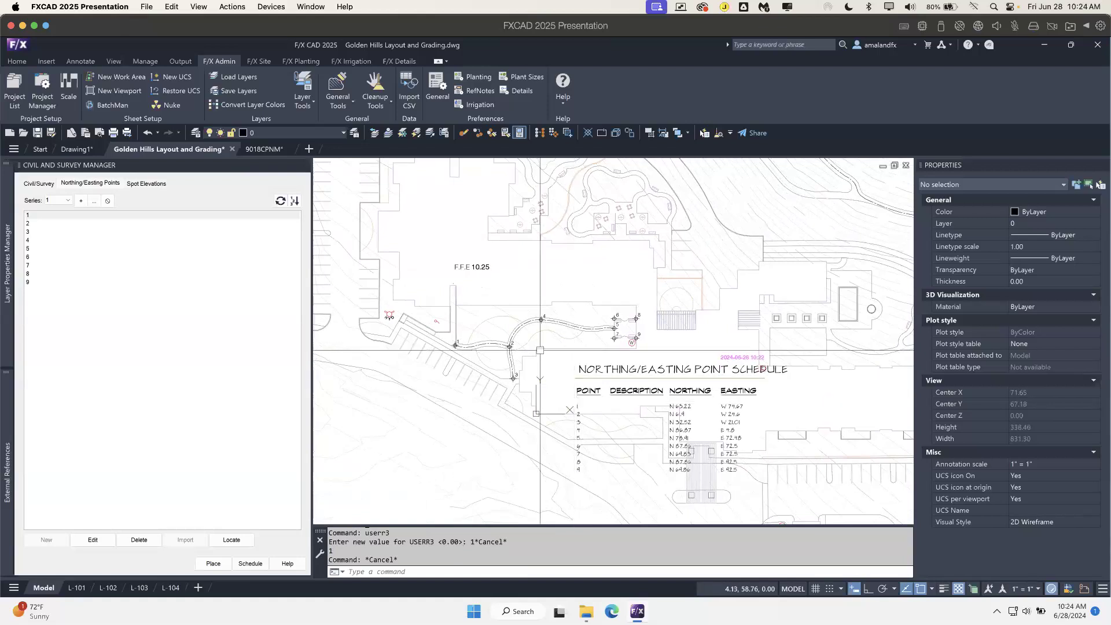
left_click(38, 184)
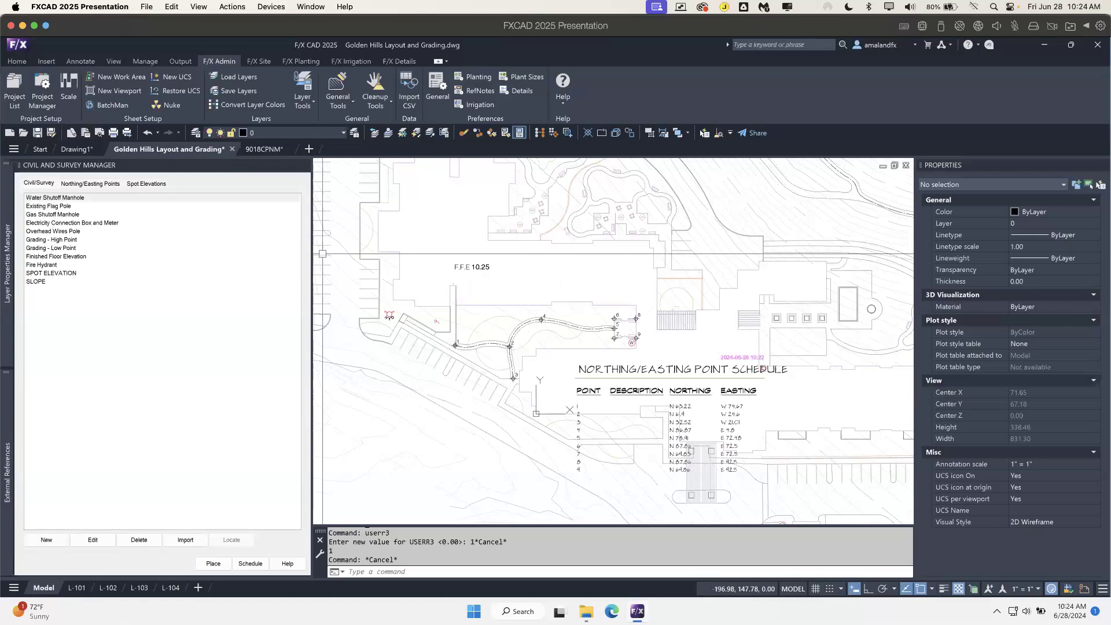
mouse_move(432, 302)
middle_mouse_down()
mouse_move(513, 311)
mouse_move(582, 385)
mouse_move(645, 372)
mouse_move(640, 355)
middle_mouse_up()
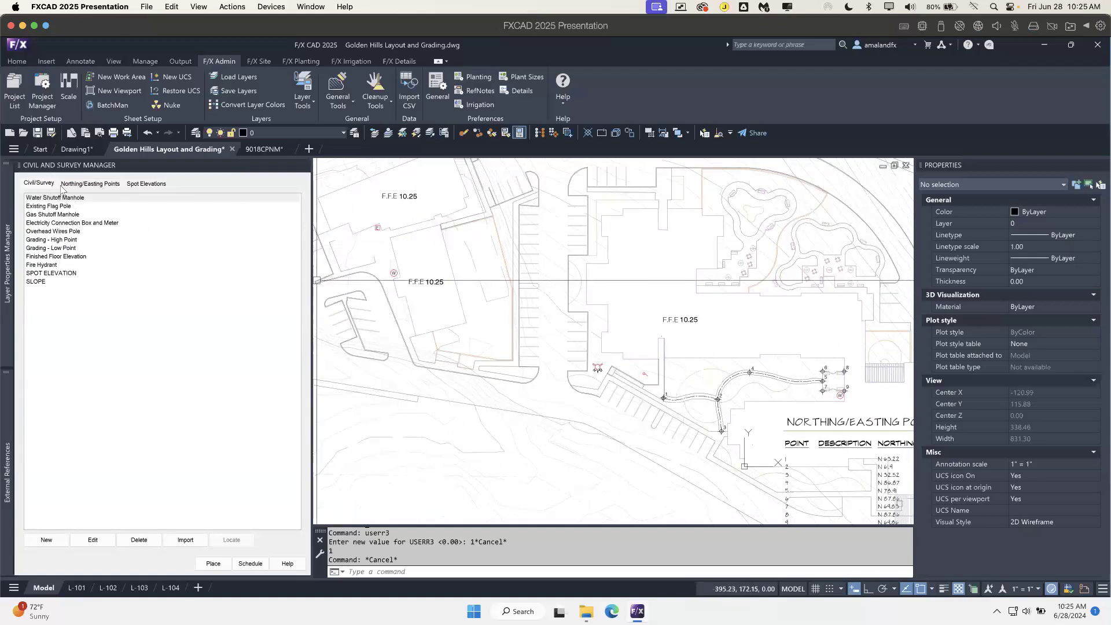
left_click(87, 184)
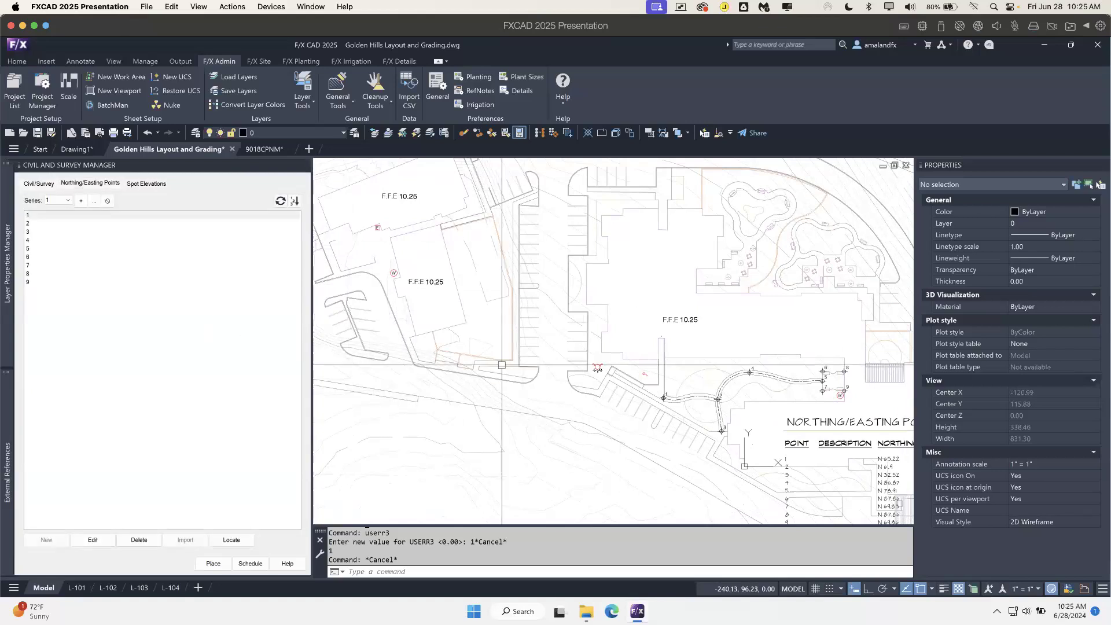
mouse_move(711, 439)
middle_mouse_down()
mouse_move(485, 300)
mouse_move(501, 304)
middle_mouse_up()
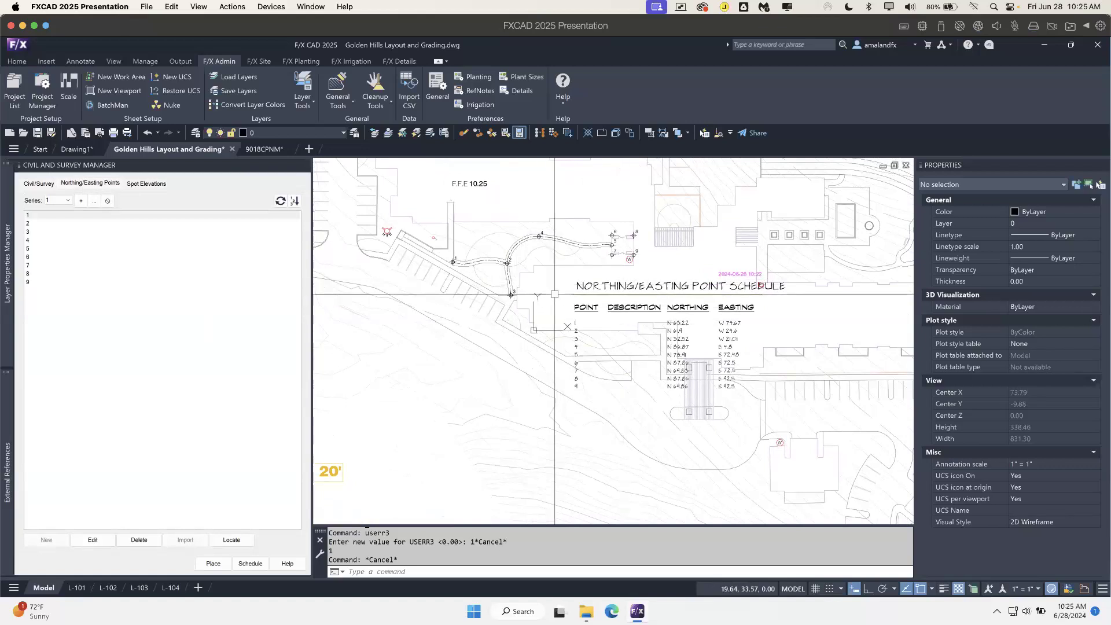
- Check the length type, precision and insertion scale in the drawing units settings and close them
type("n")
key("Return")
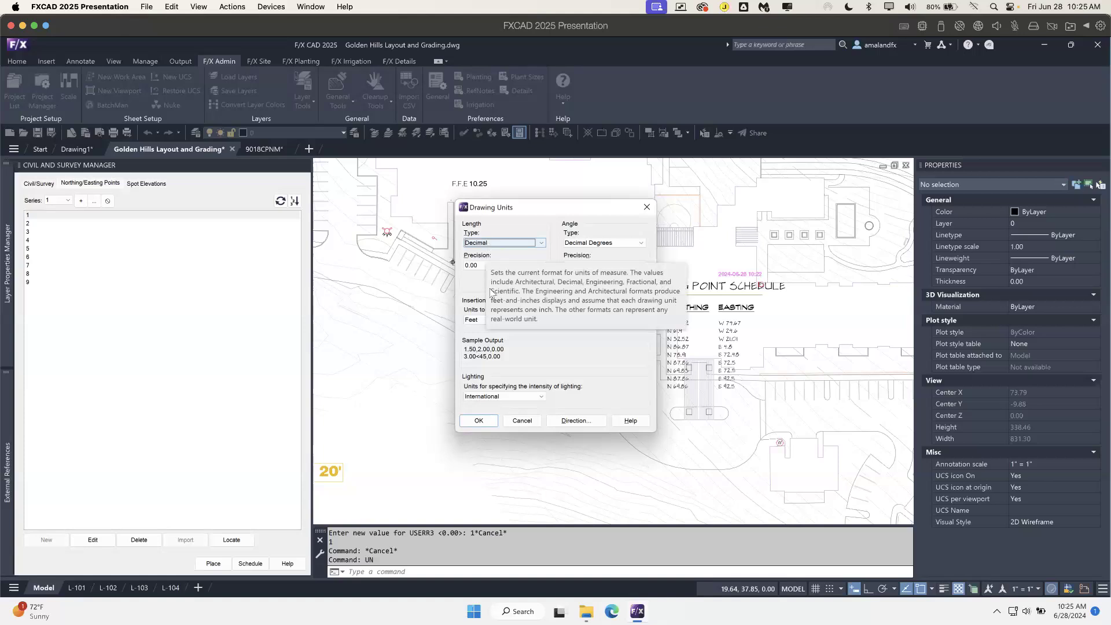
left_click_drag(559, 208, 371, 230)
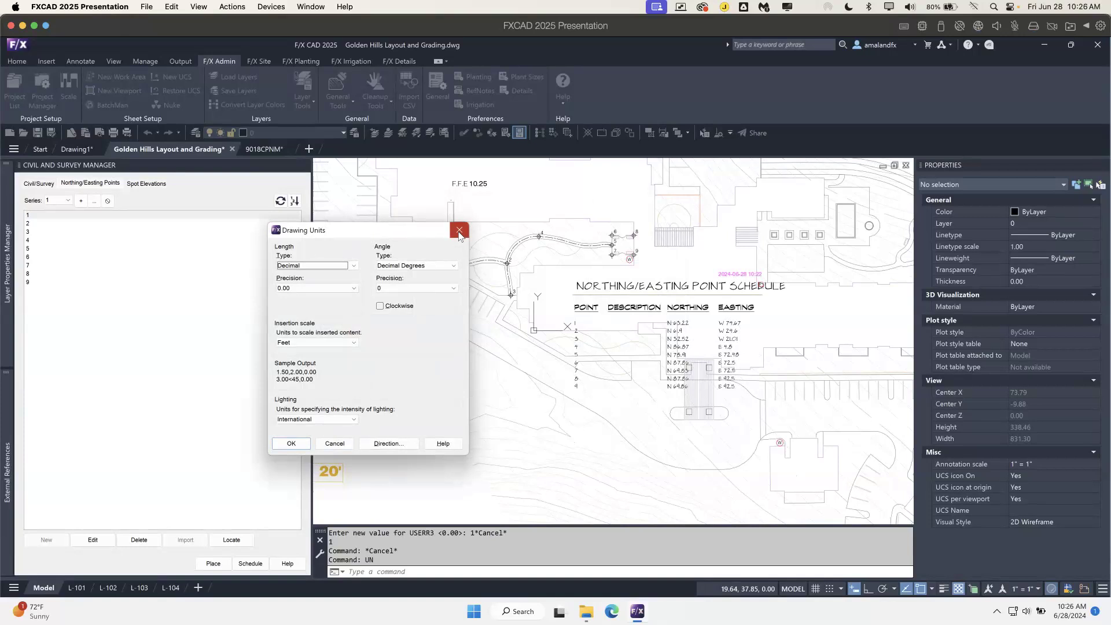
key("Return")
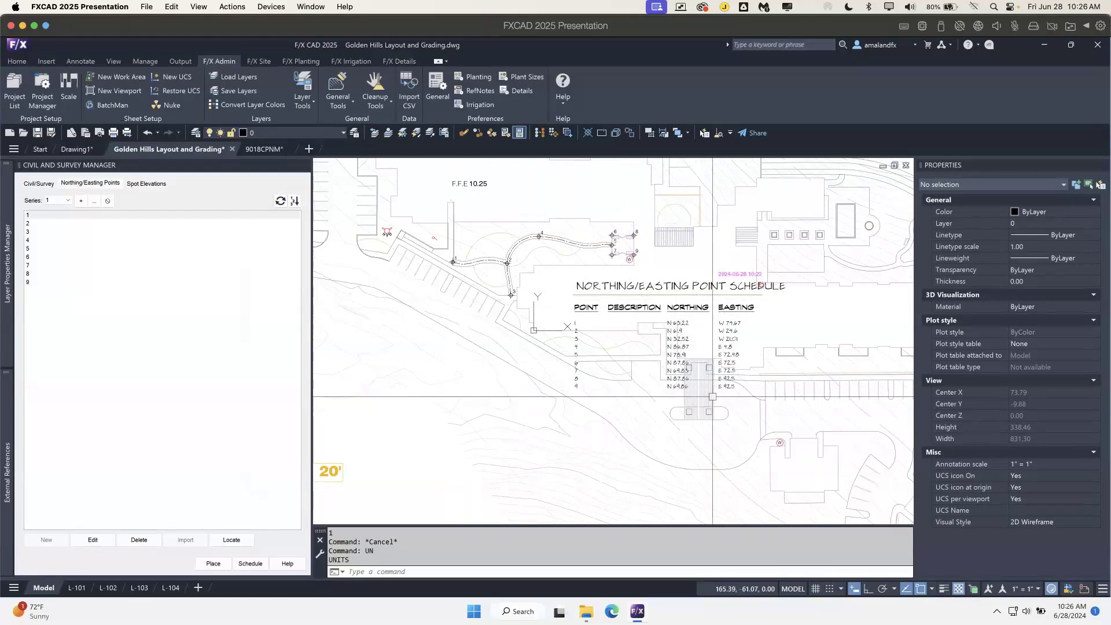
left_click(615, 294)
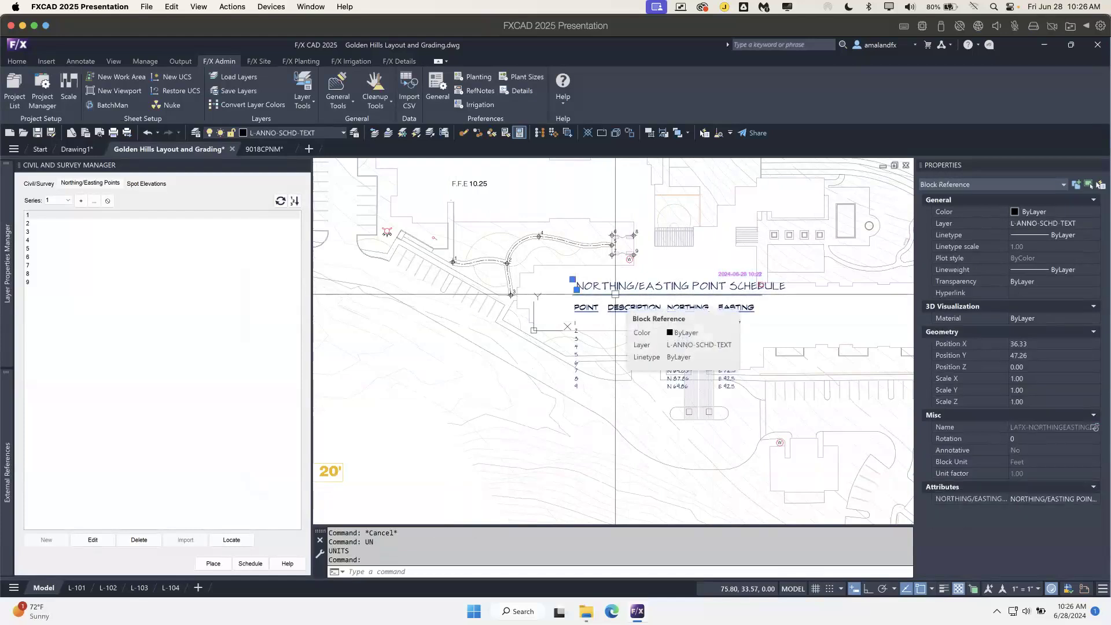
key("Escape")
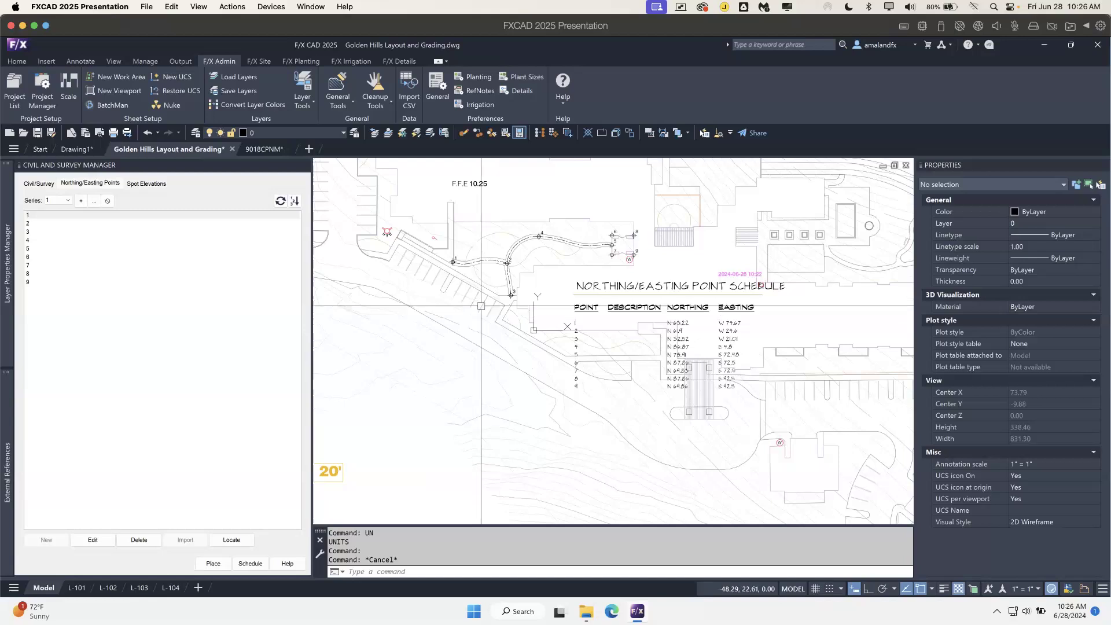
middle_click_drag(511, 246, 531, 319)
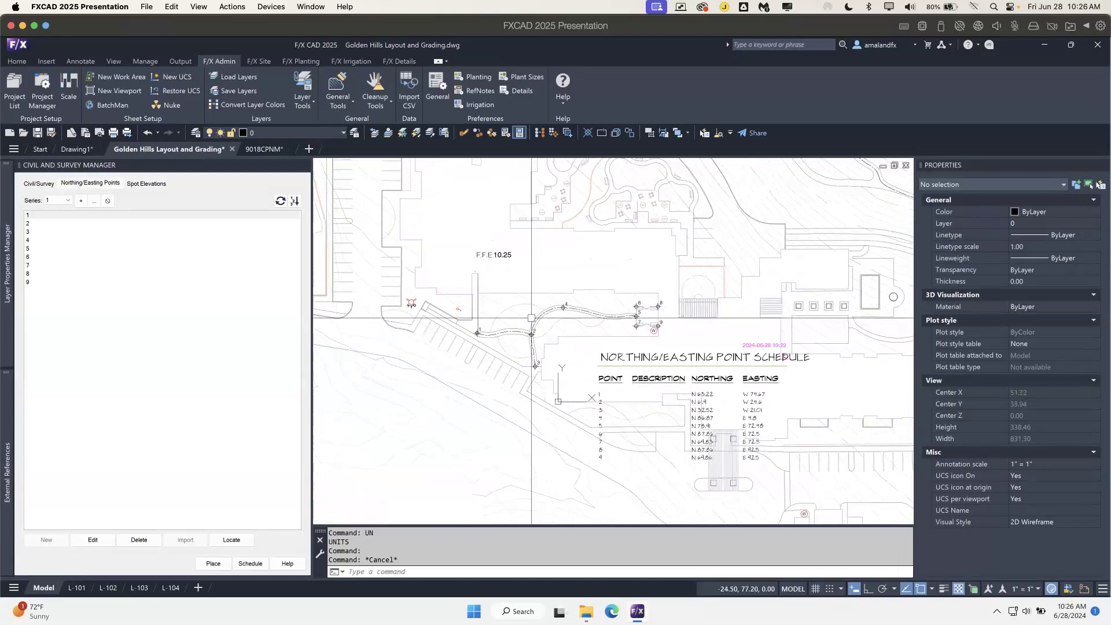
scroll(531, 318, "up", 2)
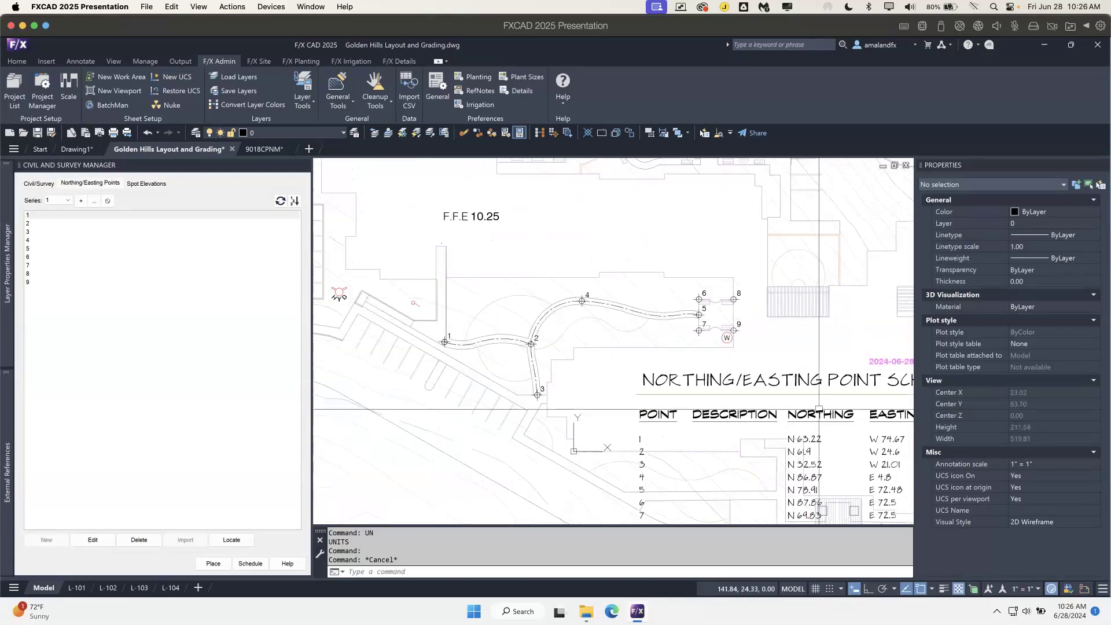
scroll(599, 400, "down", 4)
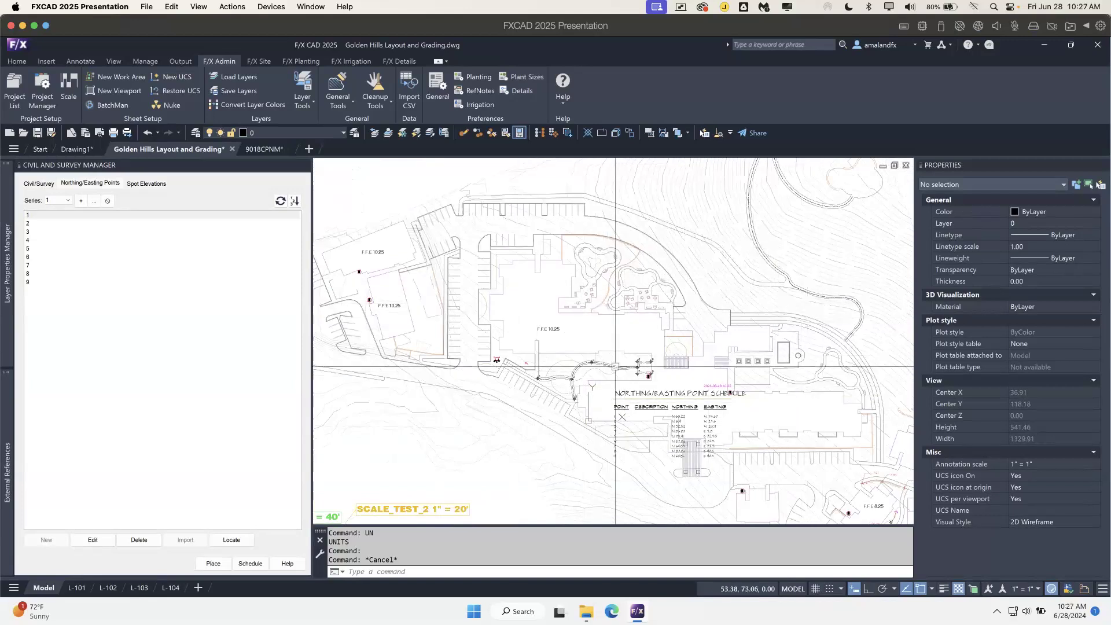
- Move point 4's number label just below and southwest of its marker on the walkway curve, with object snap turned off
scroll(615, 366, "up", 8)
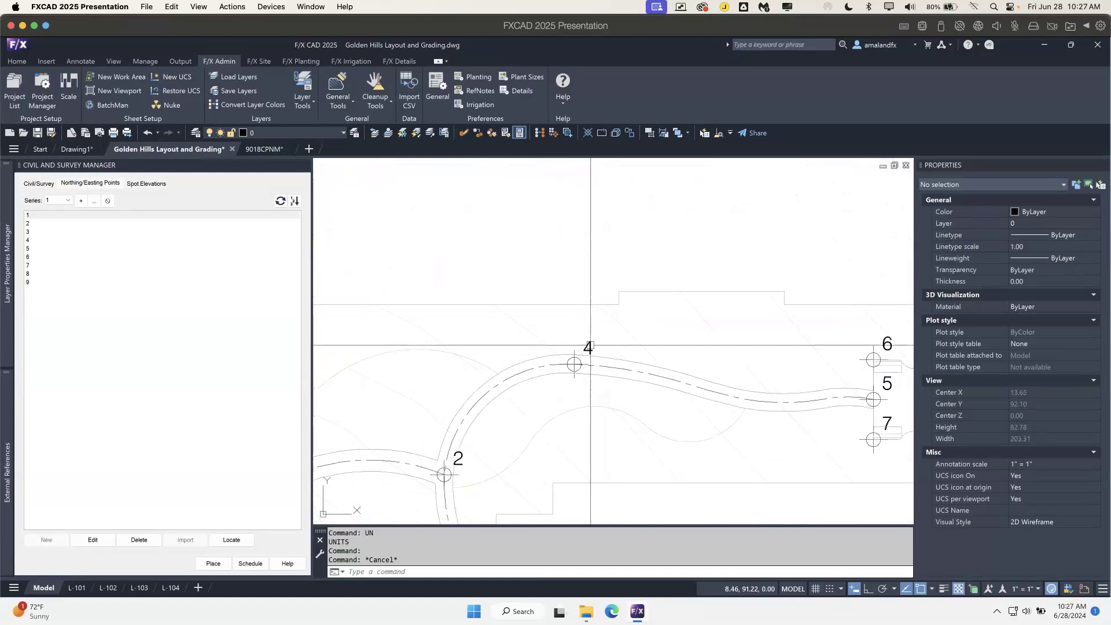
left_click(590, 345)
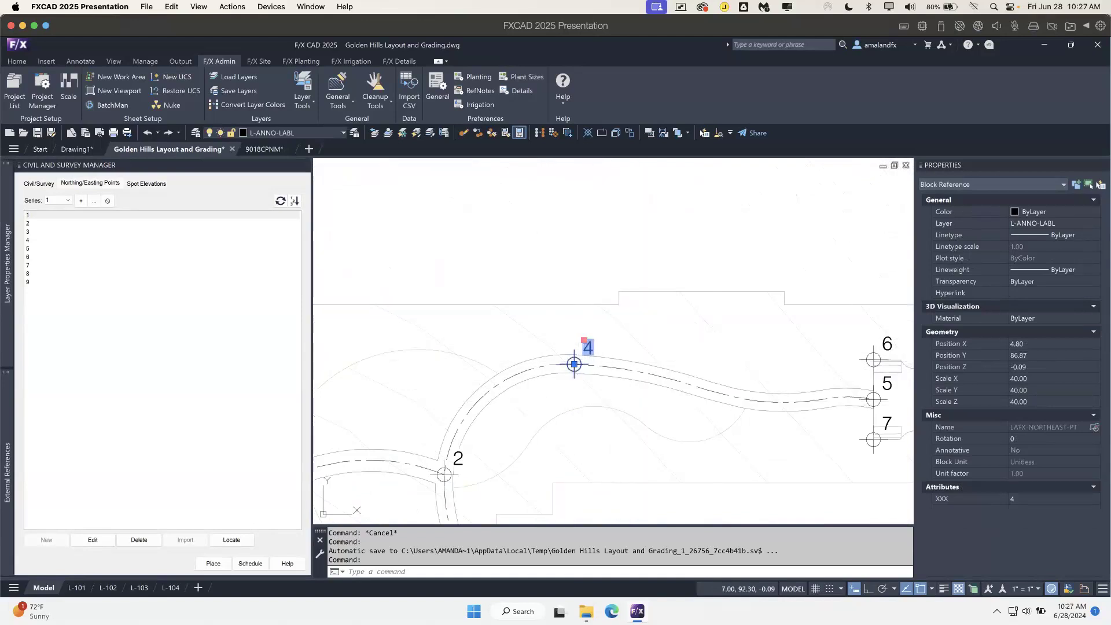
left_click(584, 339)
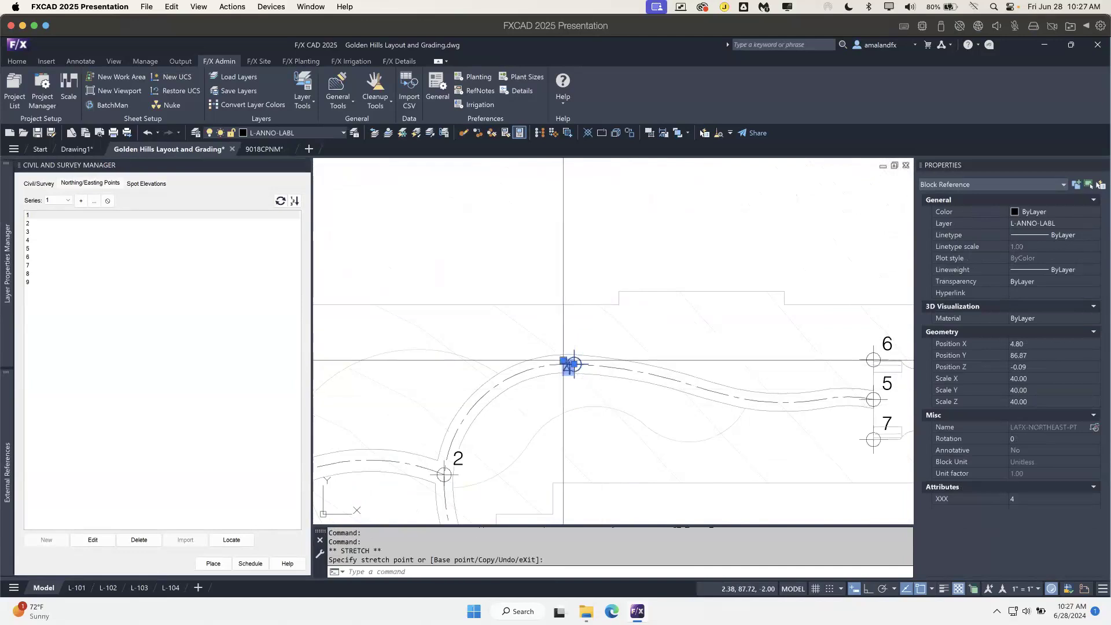
key("F3")
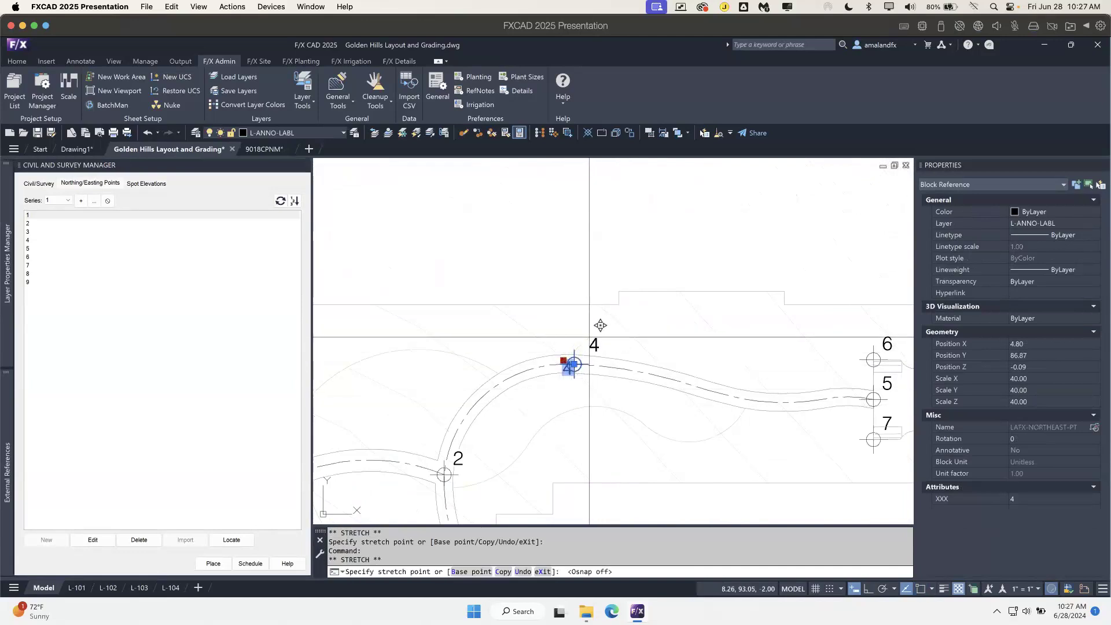
left_click(556, 379)
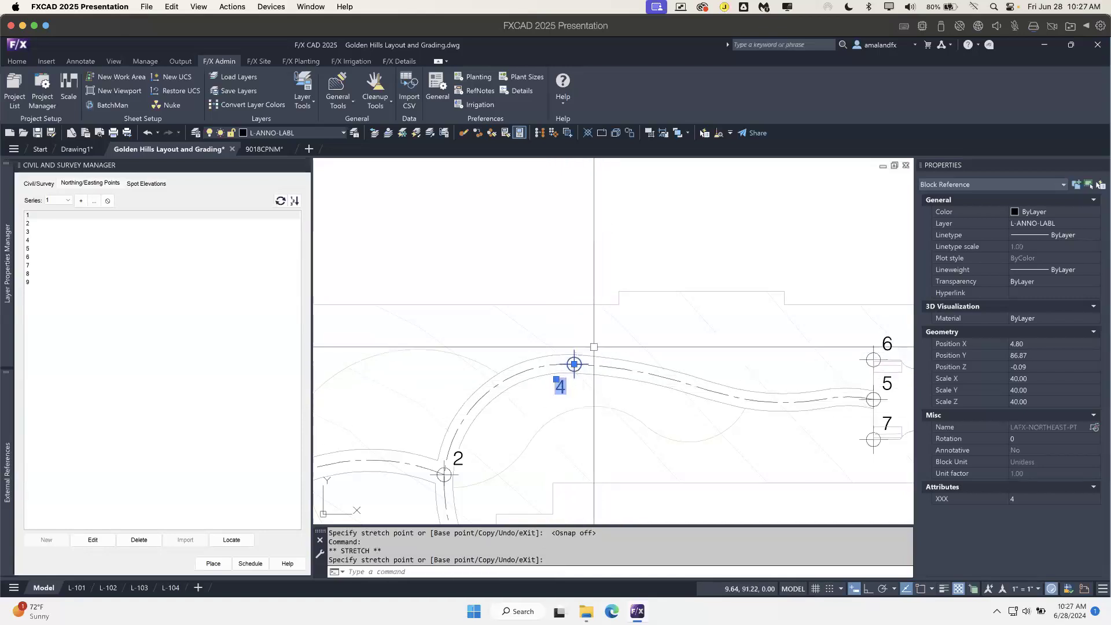
double_click(560, 387)
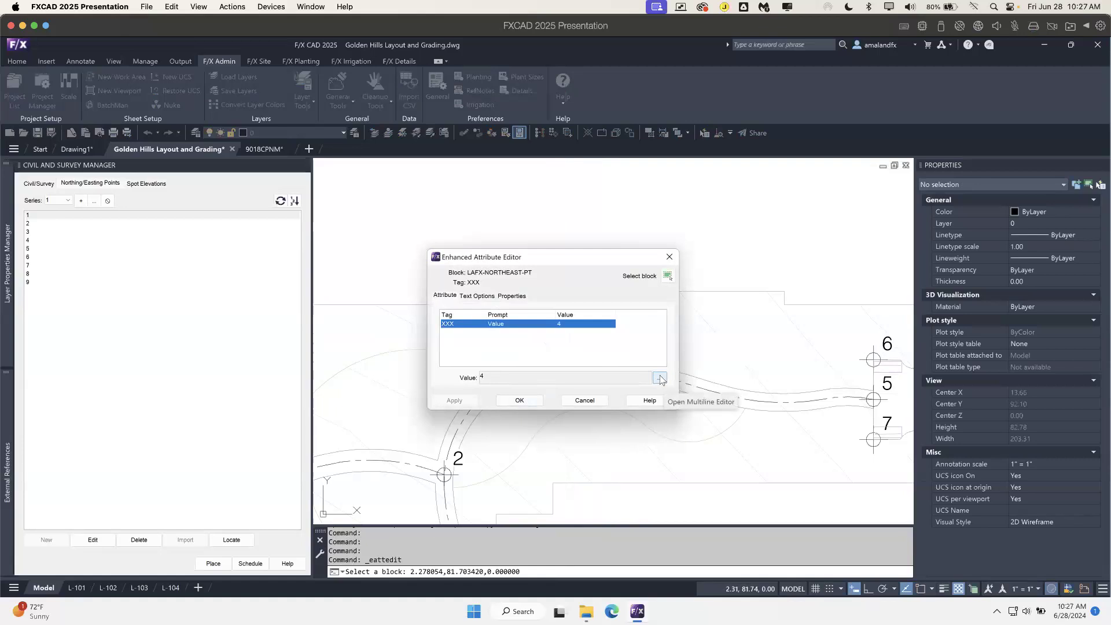
left_click(660, 379)
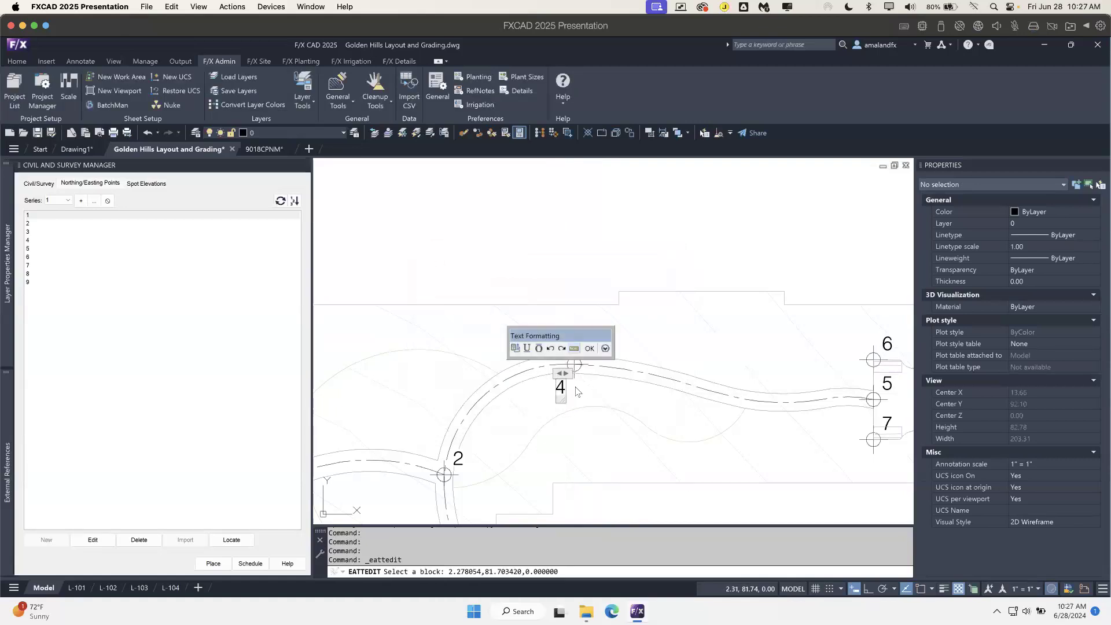
key("Escape")
key("Escape")
key("Escape")
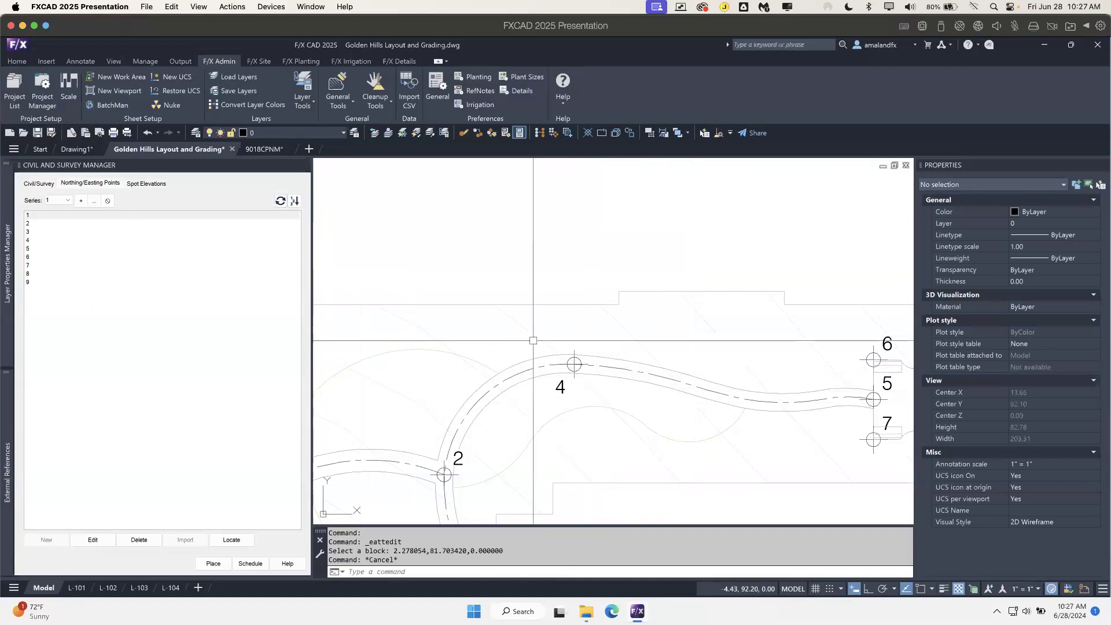
- Create a Northing/Easting point series starting at 1000 and place four of its points beside the F.F.E 10.25 label
scroll(592, 363, "down", 4)
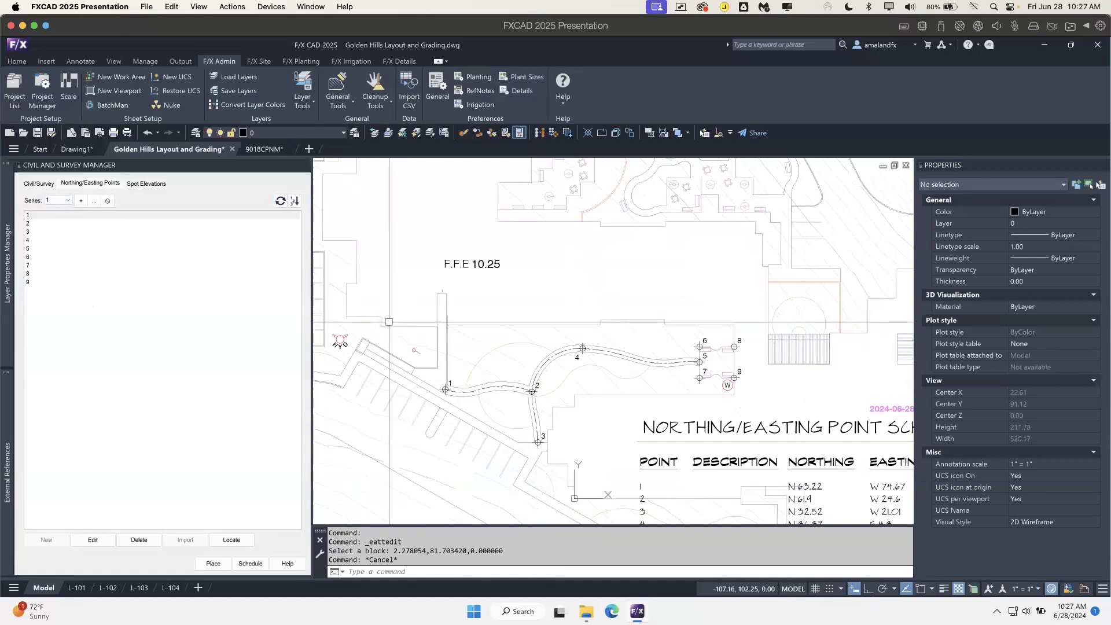
left_click(81, 200)
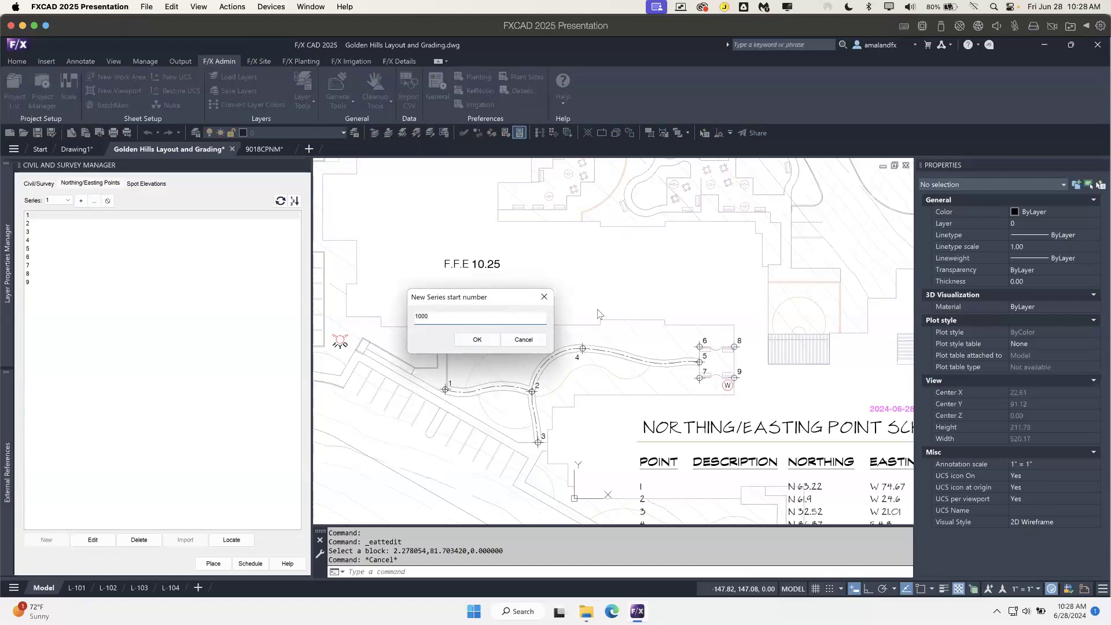
left_click(486, 340)
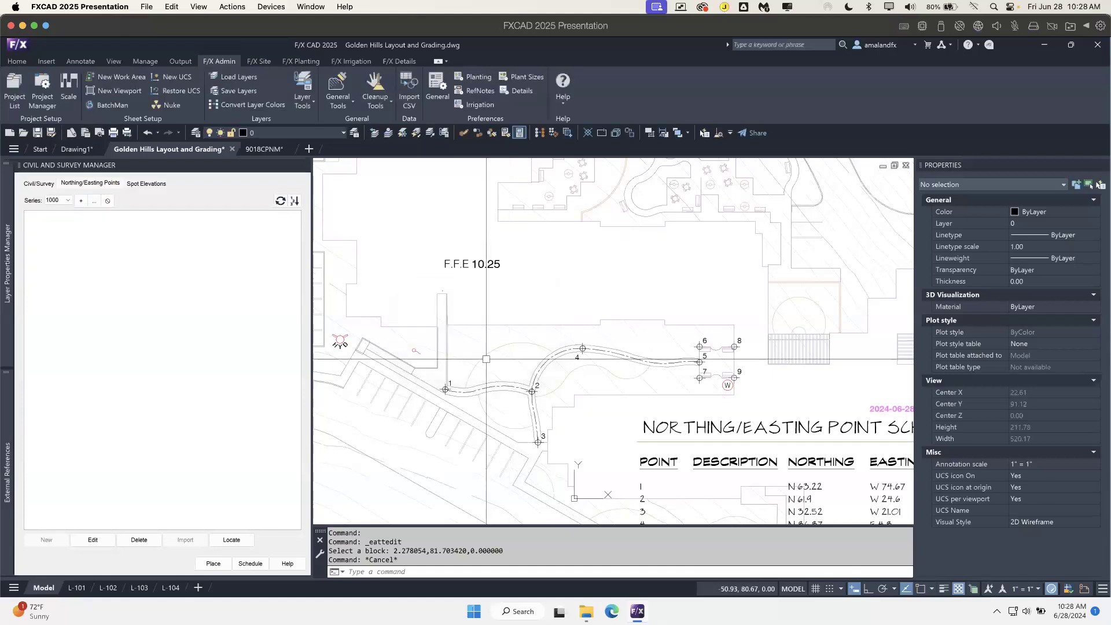
left_click(214, 564)
left_click(529, 302)
left_click(554, 267)
left_click(576, 305)
left_click(612, 259)
key("Return")
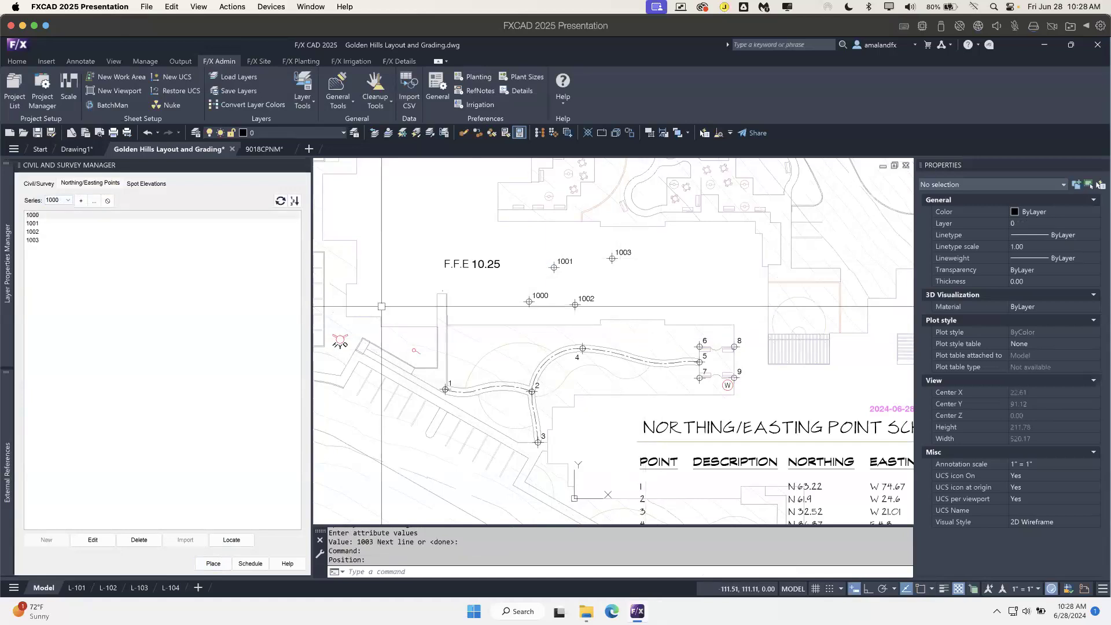
- Create another point series starting at 2000 and place four of its points east of the 1000-series points
left_click(80, 201)
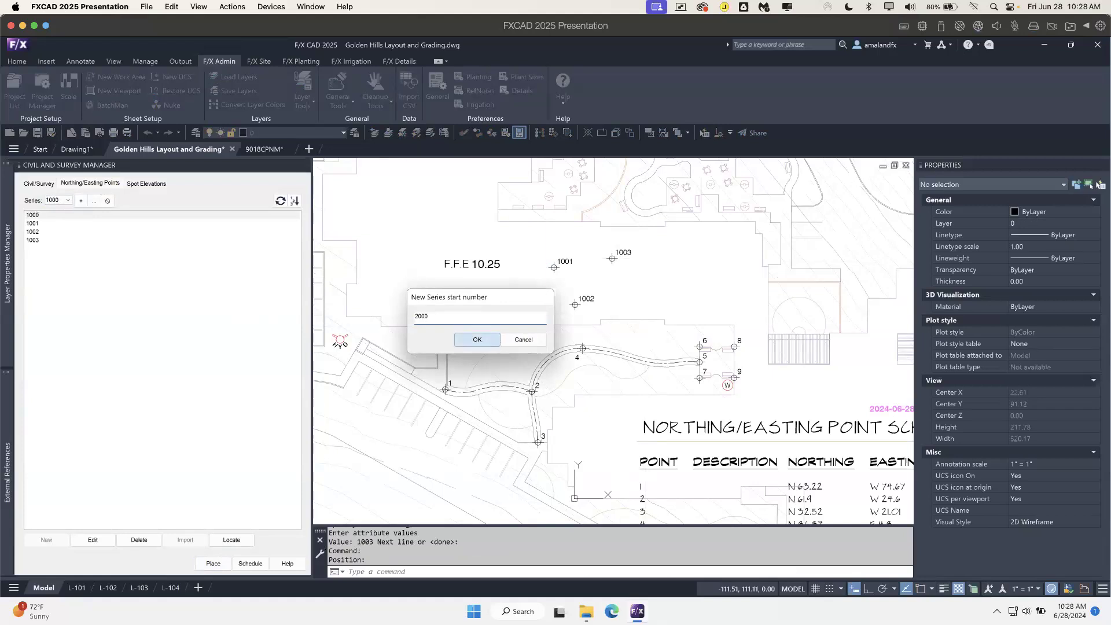
key("Return")
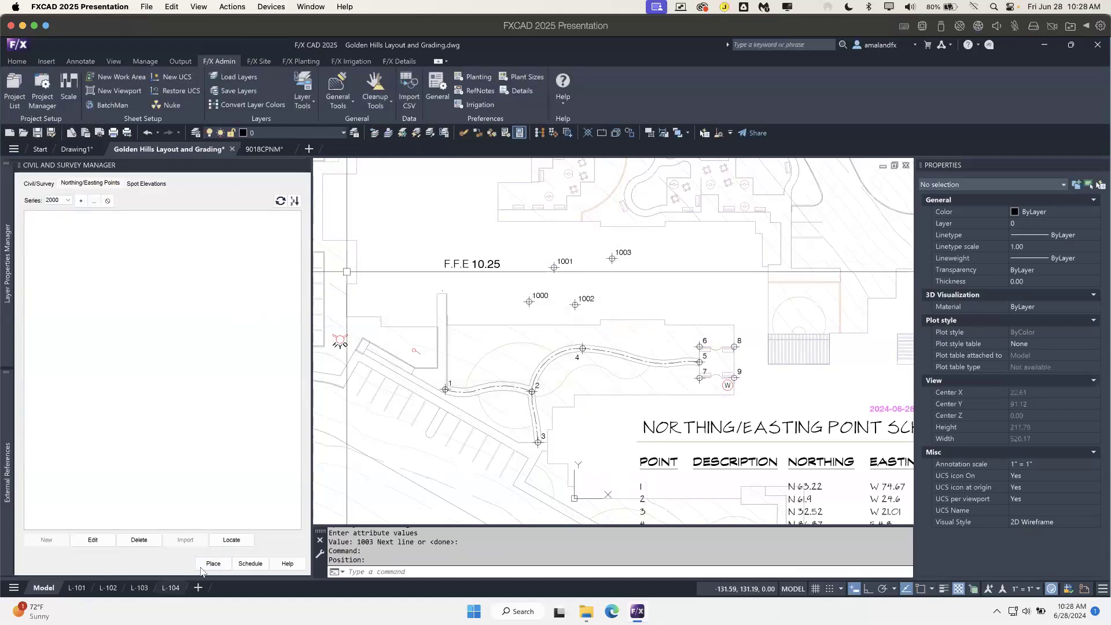
left_click(203, 568)
left_click(650, 286)
left_click(697, 299)
left_click(709, 273)
key("Return")
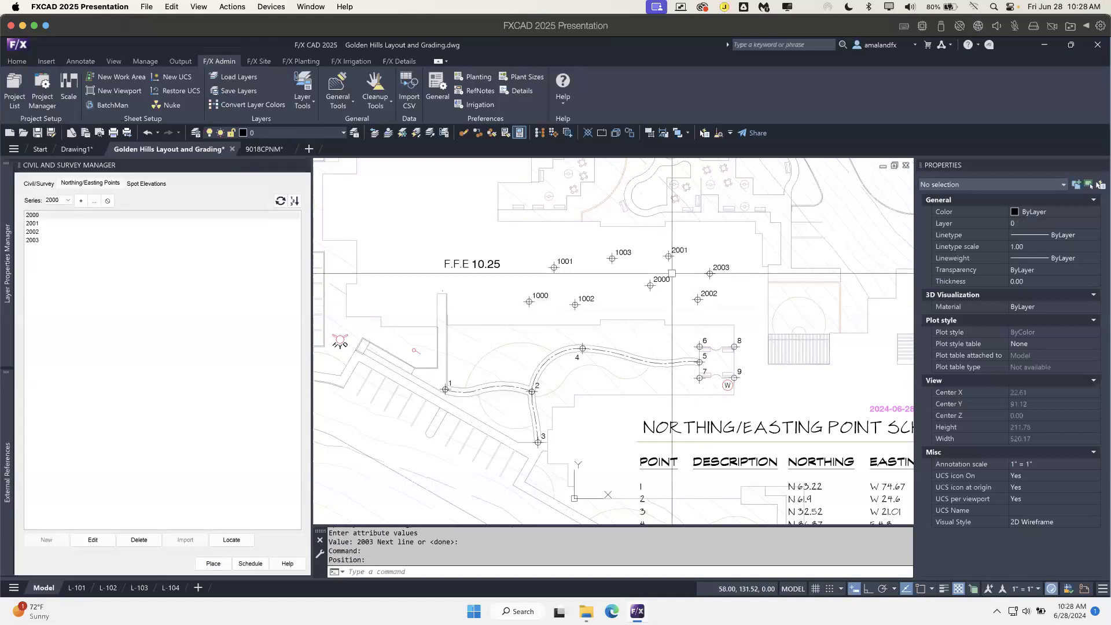
- Switch back to the 1000 series and place three more points between the existing groups, running down toward the walkway
left_click(65, 200)
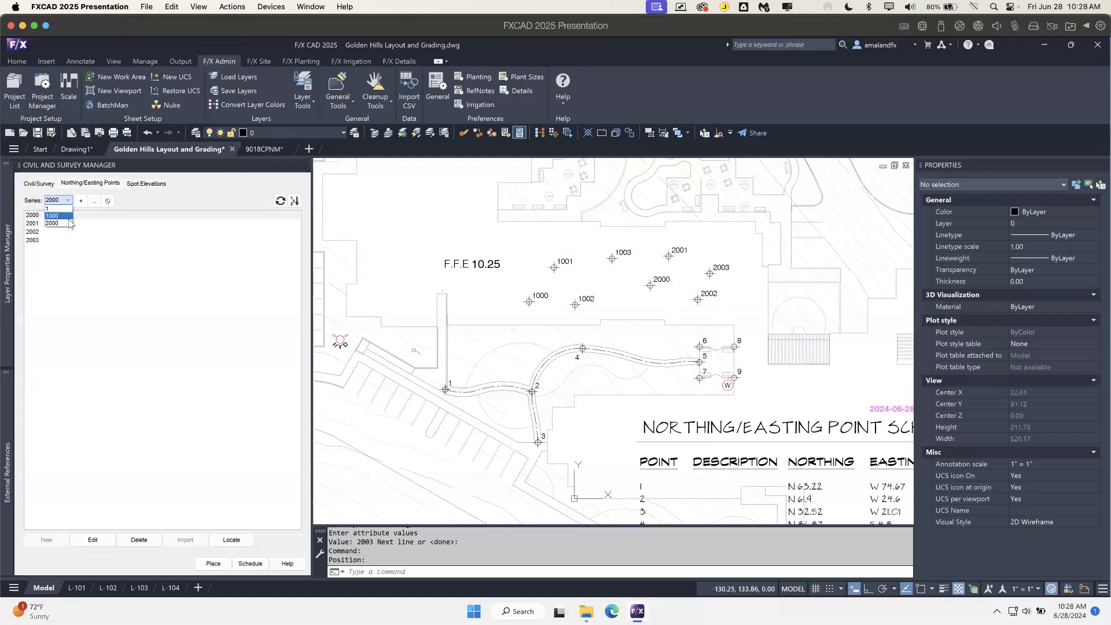
left_click(210, 565)
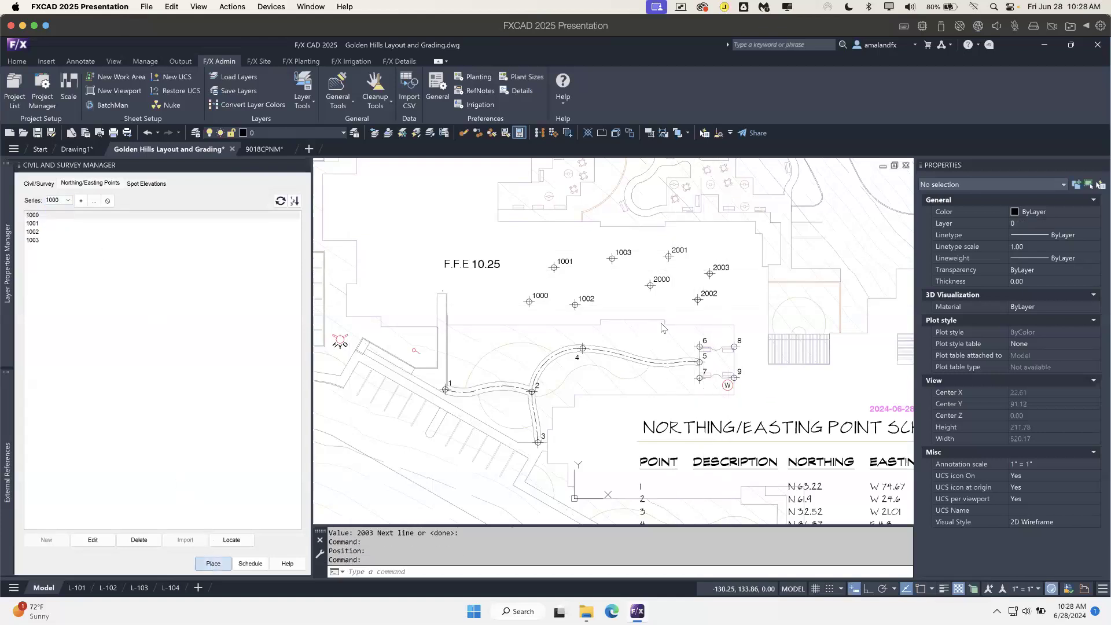
left_click(610, 295)
left_click(628, 310)
left_click(632, 334)
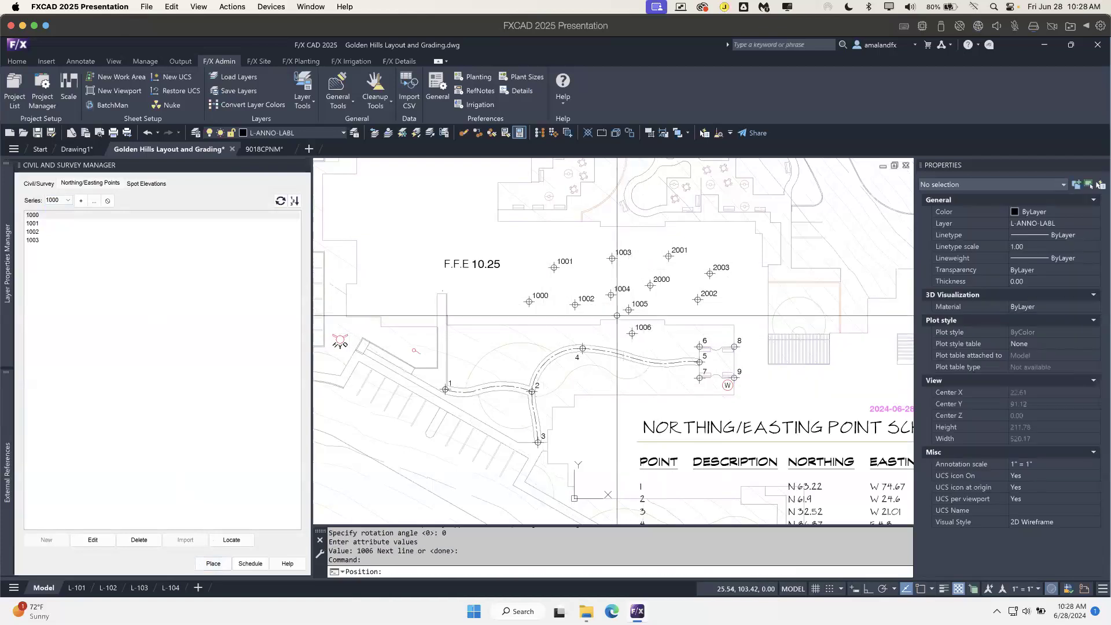
key("Return")
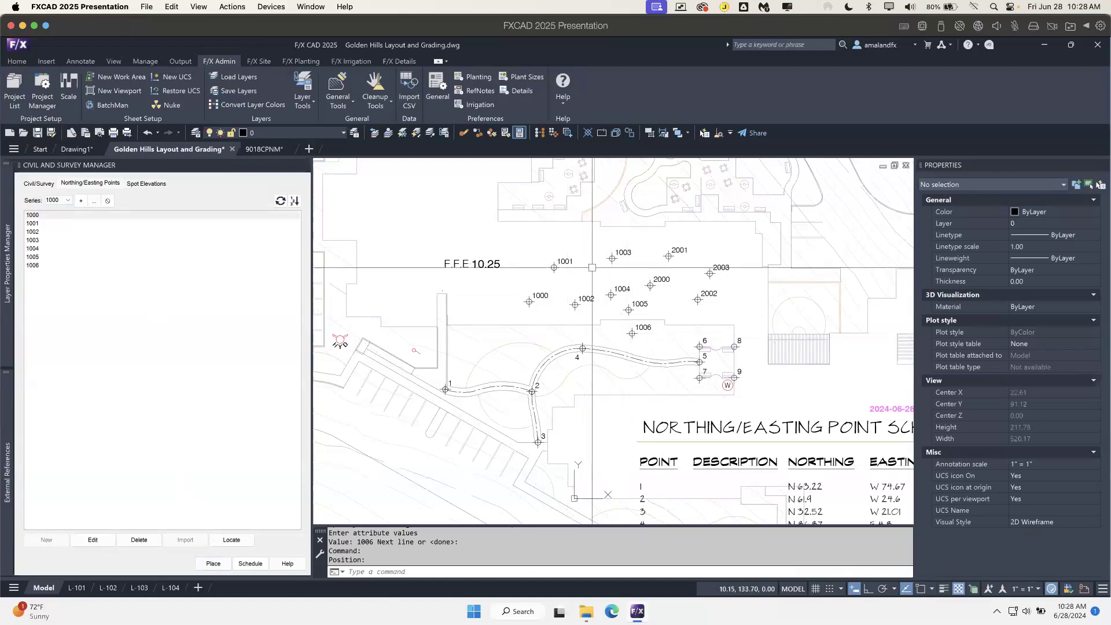
- Erase points 1003 and 1004 from the drawing and refresh the point list
left_click(611, 295)
left_click(612, 258)
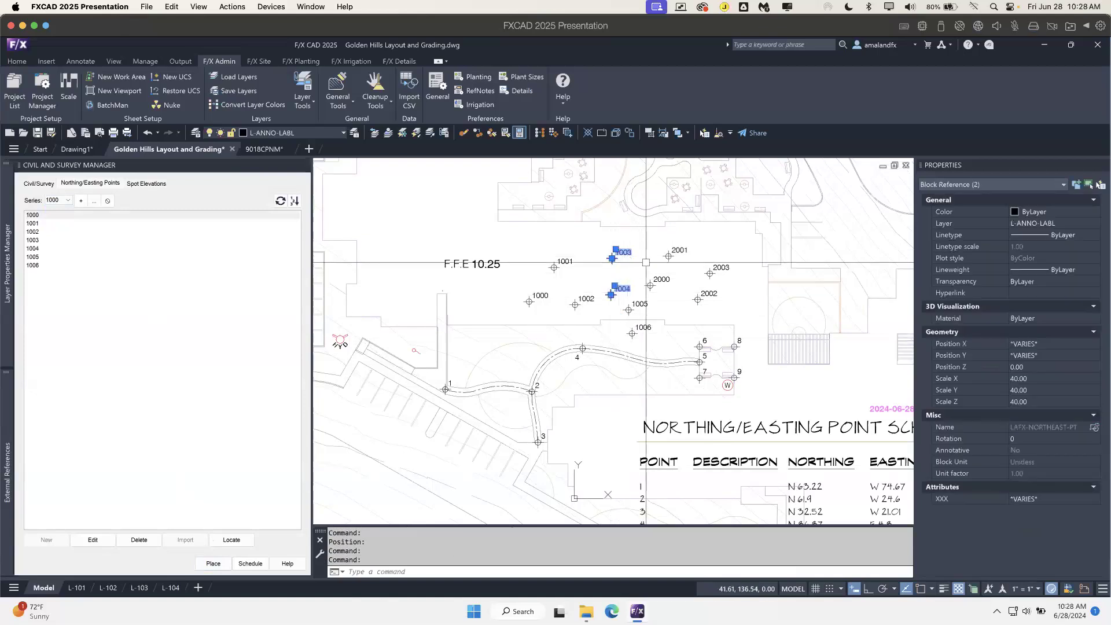
key("Delete")
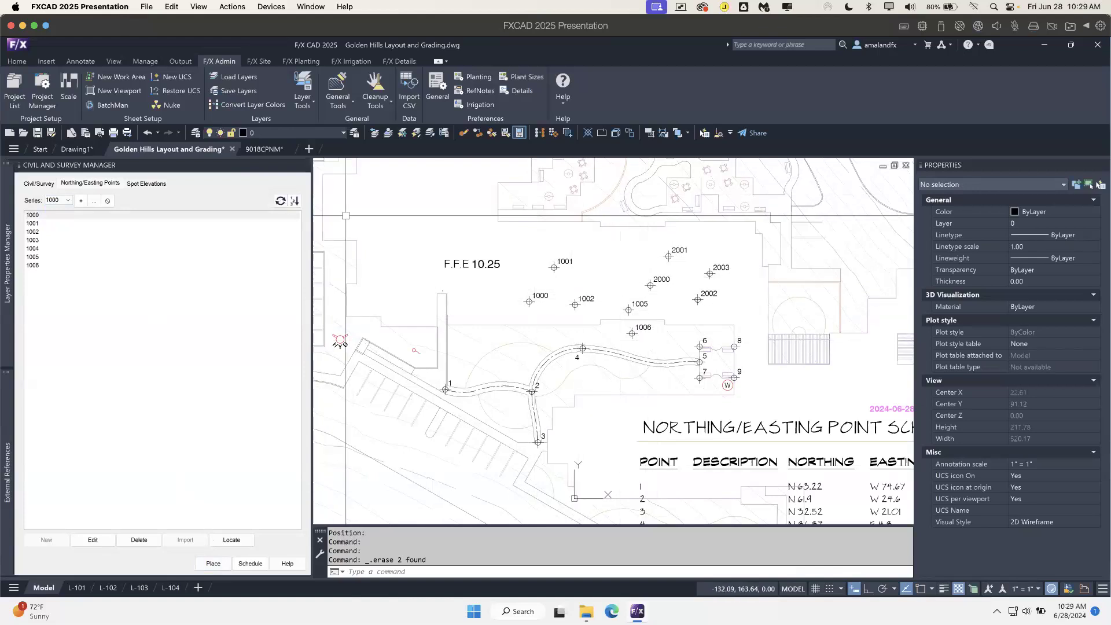
left_click(280, 201)
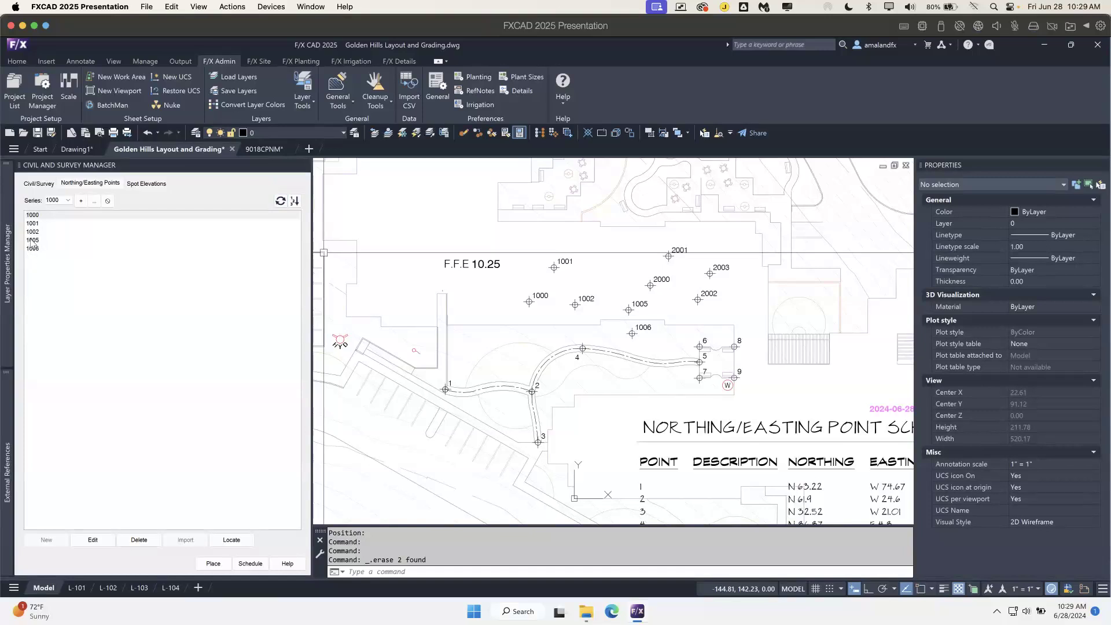
- Renumber the remaining 1000-series points consecutively and change the series start number to 4000
left_click(295, 201)
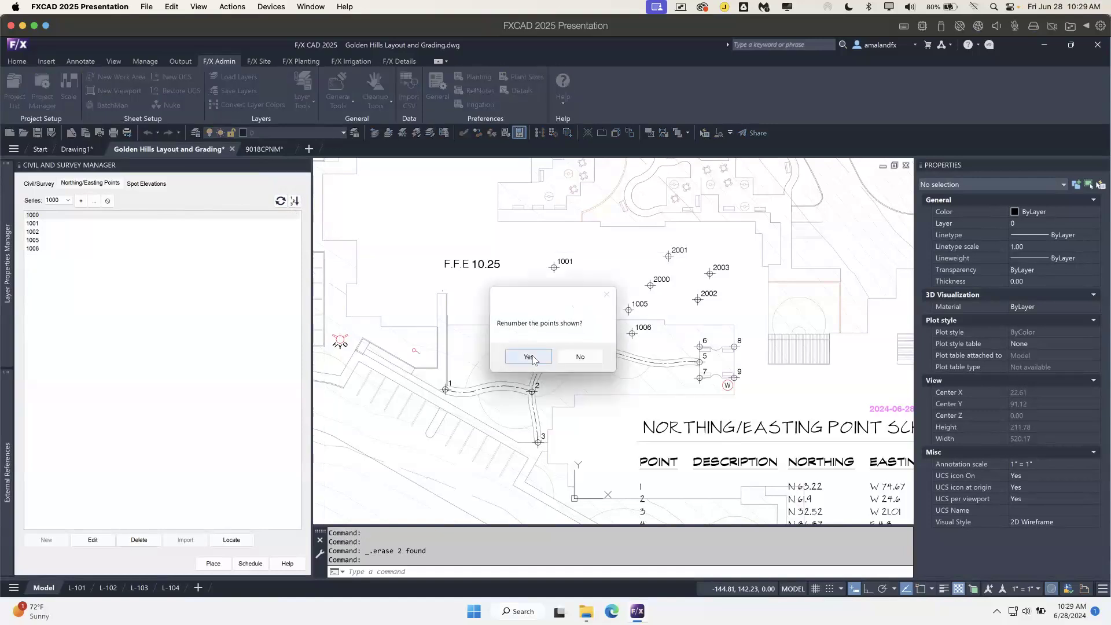
left_click(529, 357)
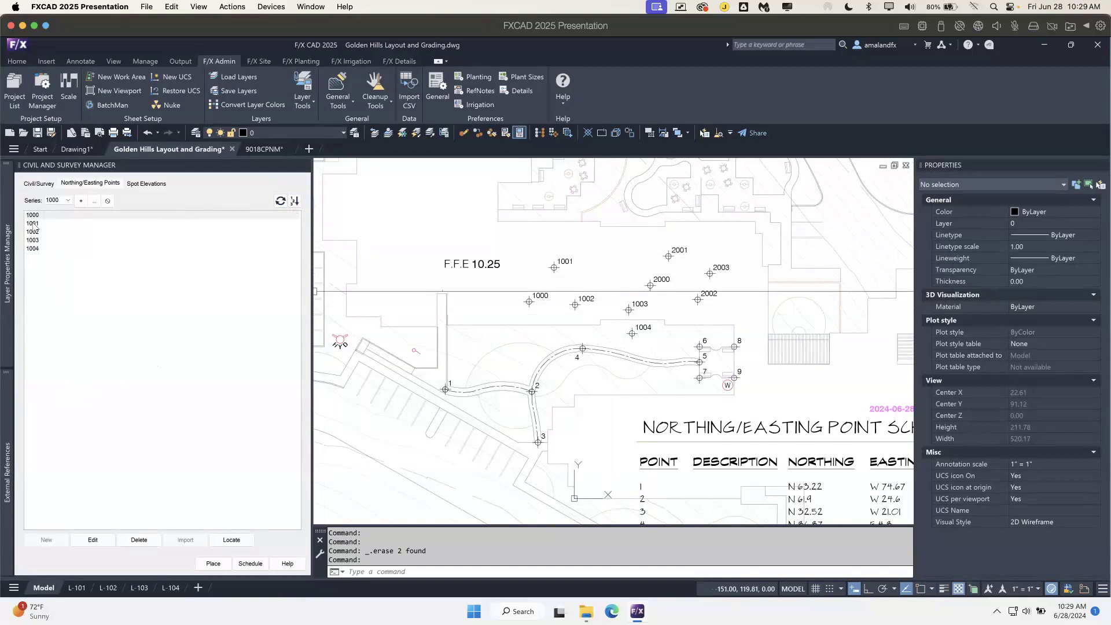
left_click(94, 201)
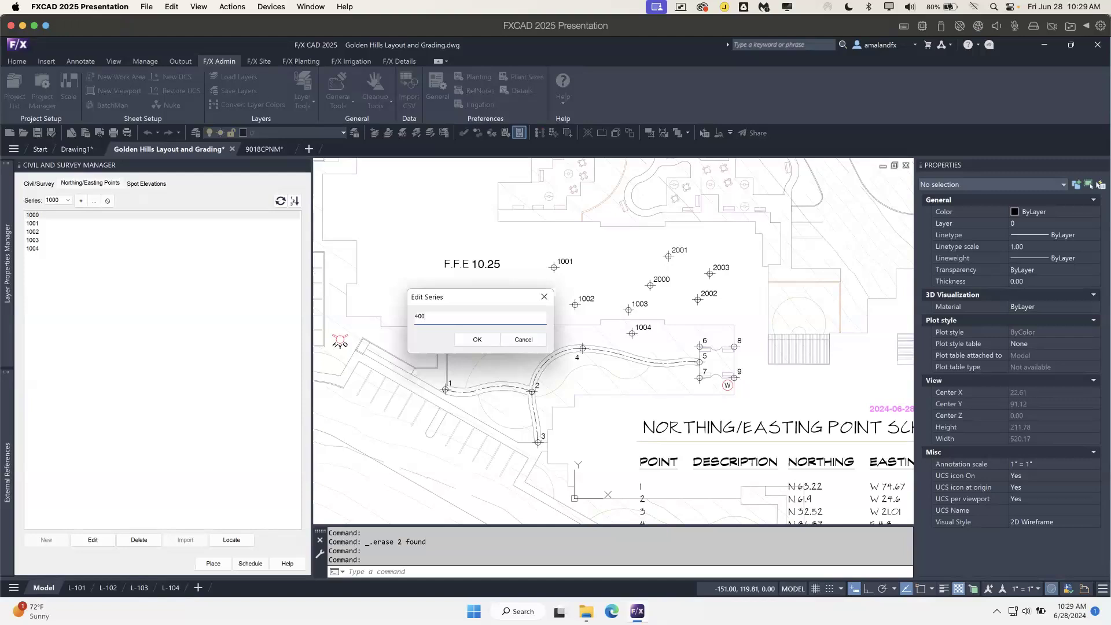
left_click(478, 341)
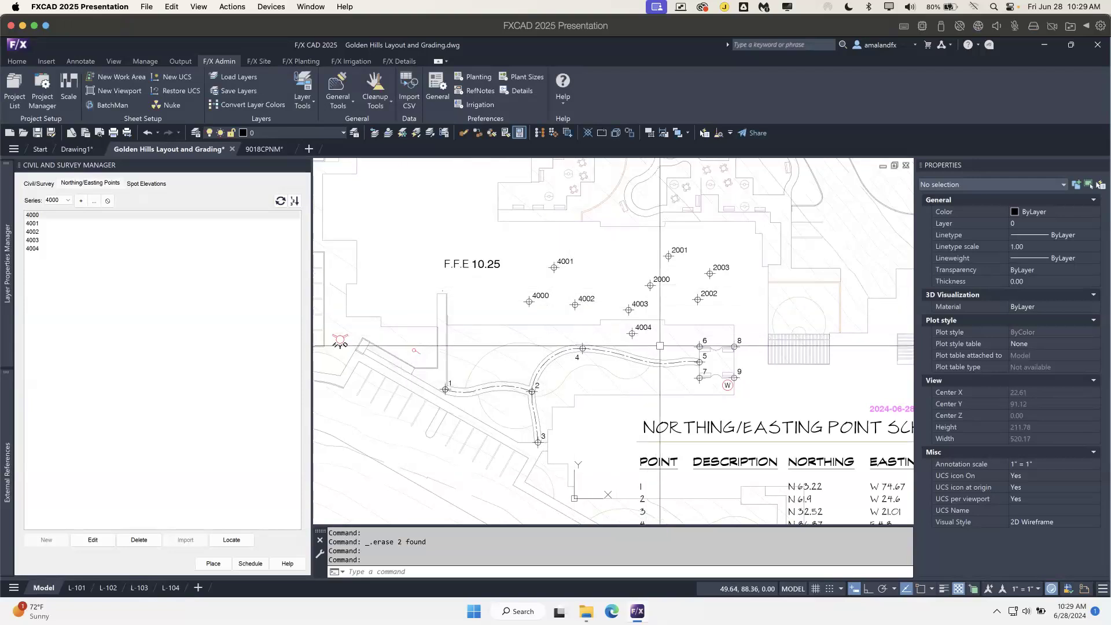
- Create a new Northing/Easting point schedule for the entire drawing and place it in the empty space east of the plan
scroll(654, 349, "right", 5)
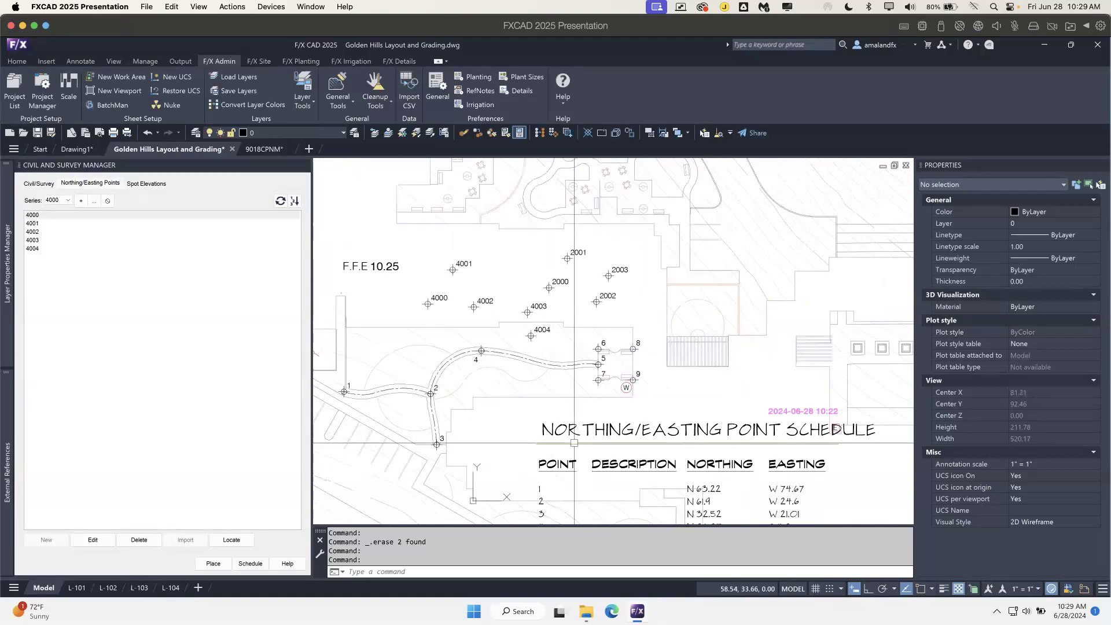
scroll(615, 412, "down", 2)
mouse_move(641, 422)
middle_mouse_down()
mouse_move(467, 286)
mouse_move(478, 278)
mouse_move(491, 324)
mouse_move(427, 369)
mouse_move(268, 437)
mouse_move(219, 445)
middle_mouse_up()
middle_click_drag(801, 310, 463, 314)
type("NOR")
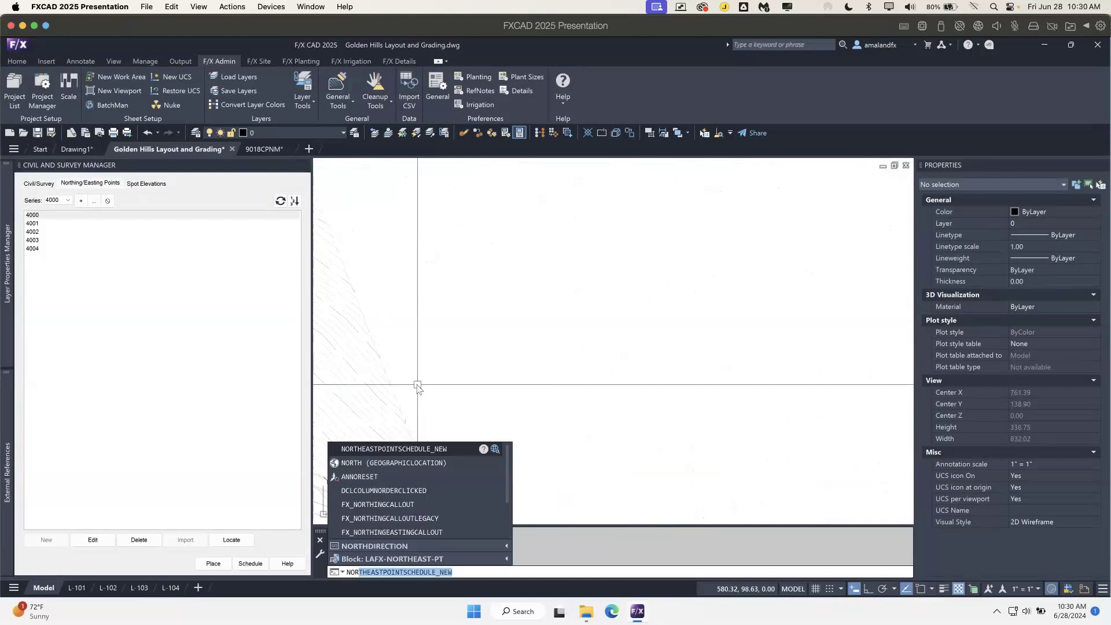
key("Return")
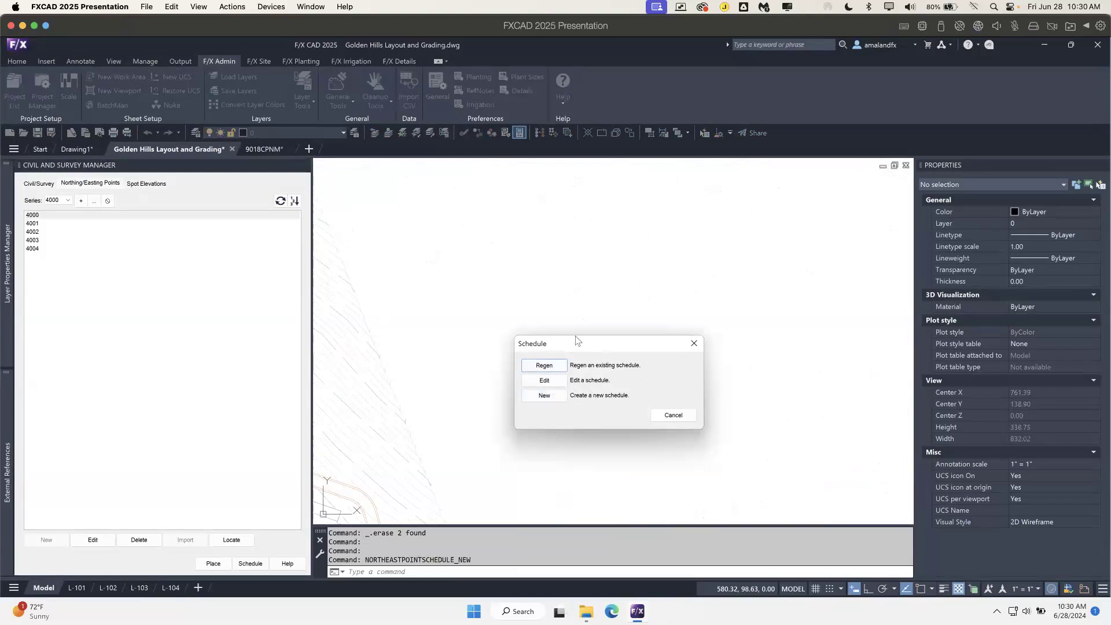
left_click_drag(577, 341, 526, 316)
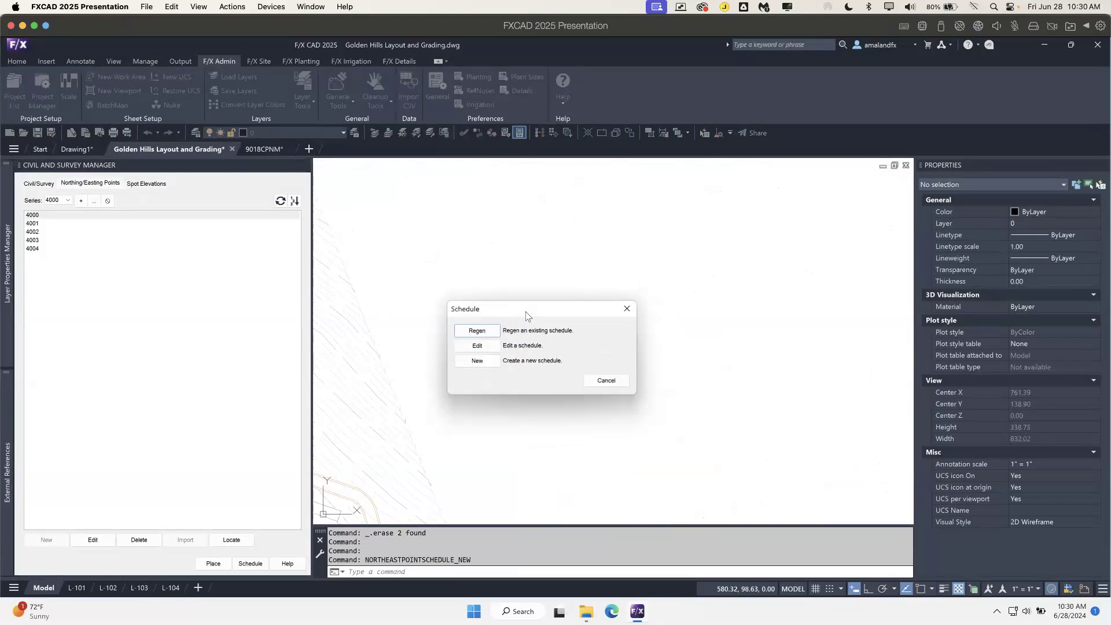
left_click(493, 362)
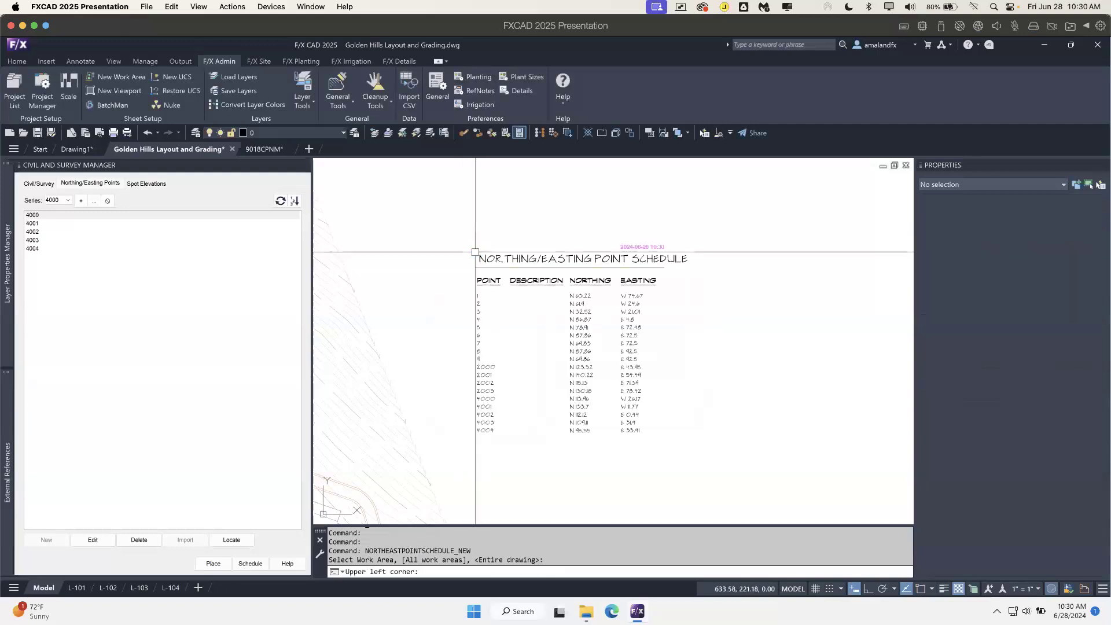
left_click(475, 252)
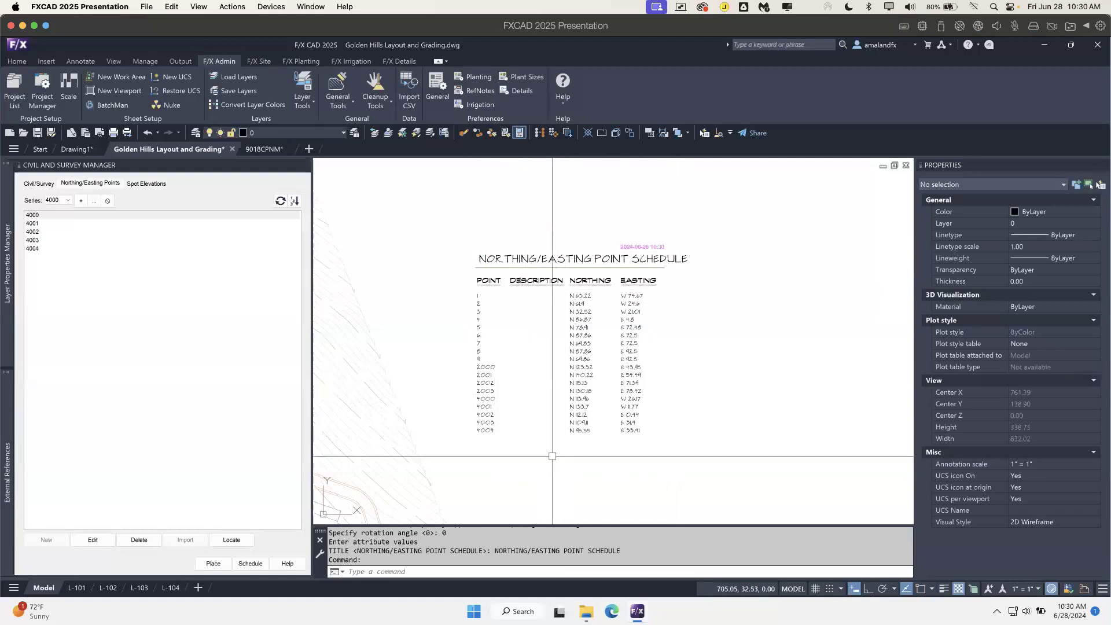
- Change point 4000's number to 4010 and enter "Walkway north" as its remark
left_click(83, 217)
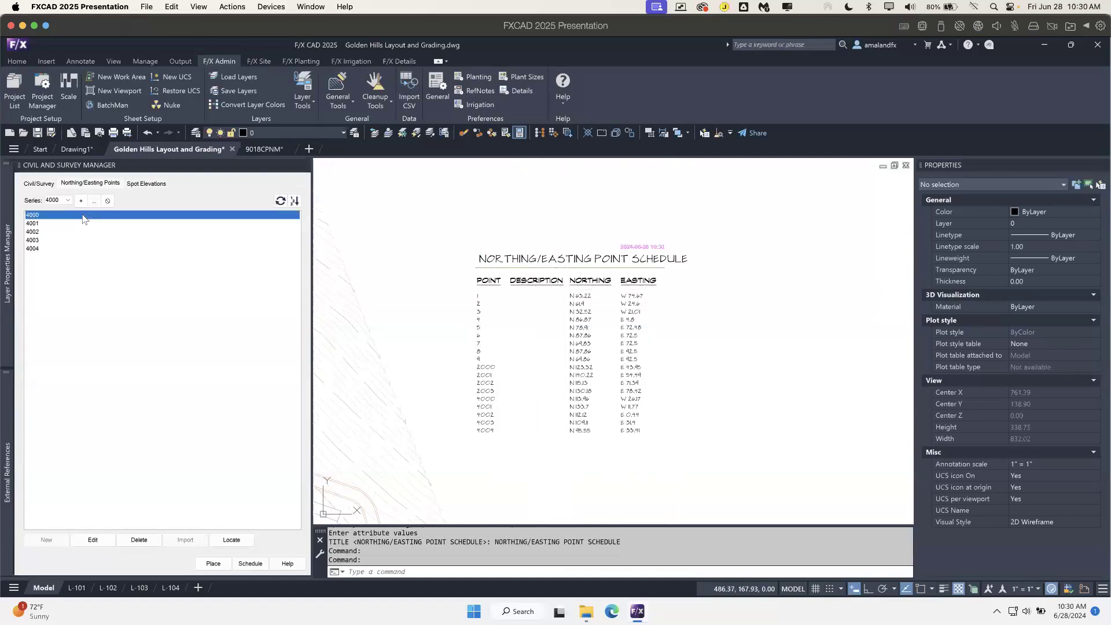
left_click(95, 540)
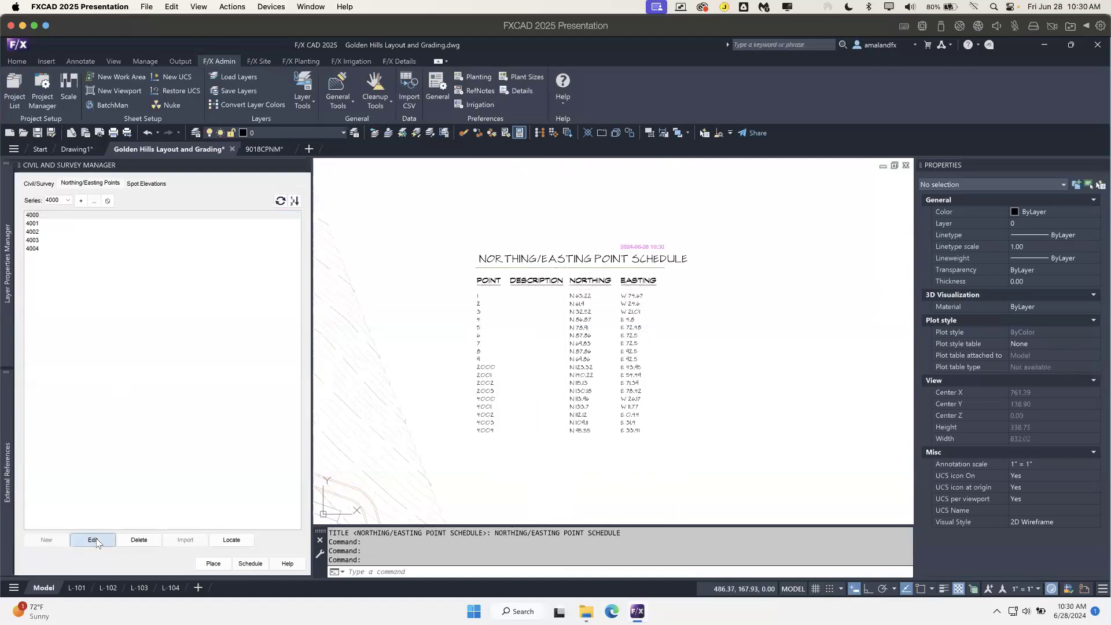
left_click(541, 335)
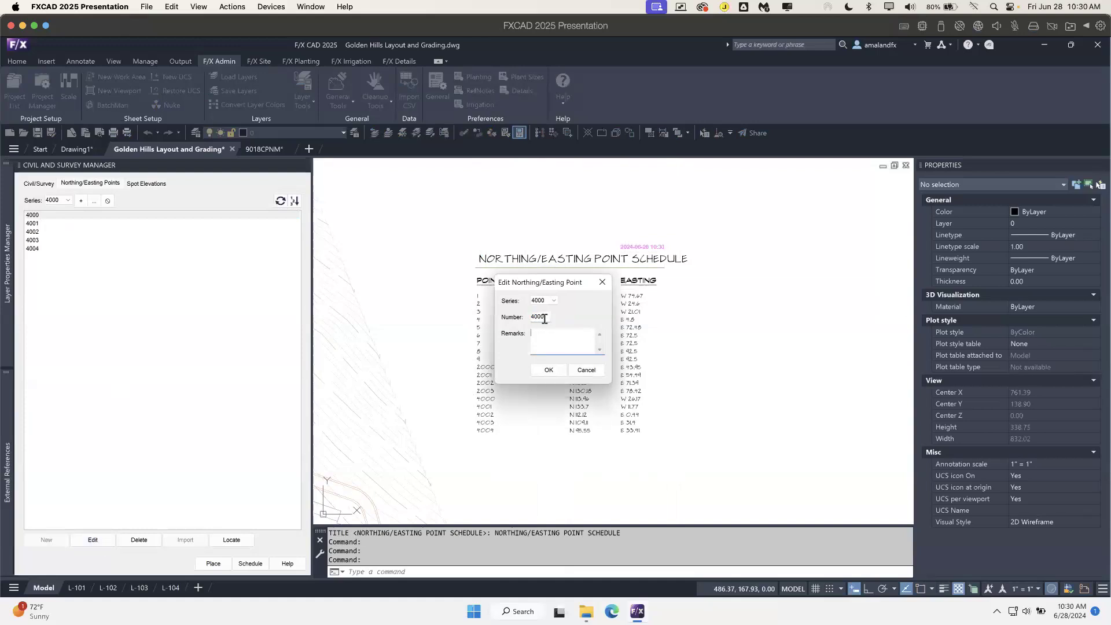
left_click_drag(545, 317, 525, 316)
left_click(557, 342)
left_click(541, 371)
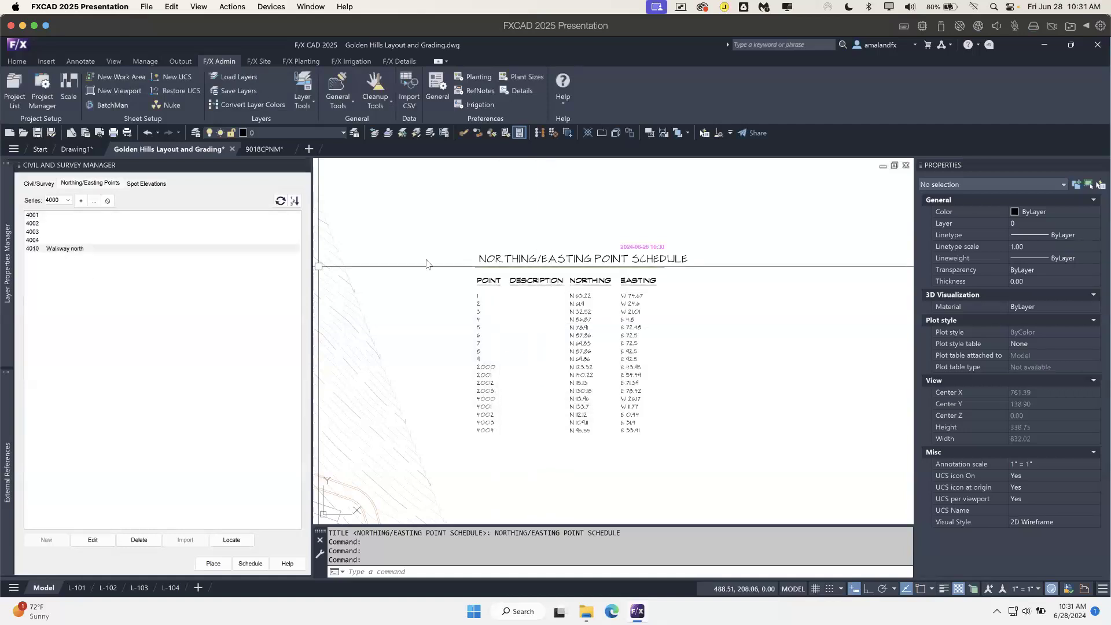
- Regenerate the new Northing/Easting point schedule from the edited point data
scroll(426, 264, "down", 5)
scroll(425, 263, "up", 4)
scroll(425, 262, "up", 5)
middle_click_drag(503, 203, 503, 263)
scroll(458, 319, "down", 4)
scroll(455, 323, "down", 2)
middle_click_drag(645, 304, 544, 321)
scroll(544, 320, "up", 4)
middle_click_drag(537, 370, 527, 299)
right_click(454, 427)
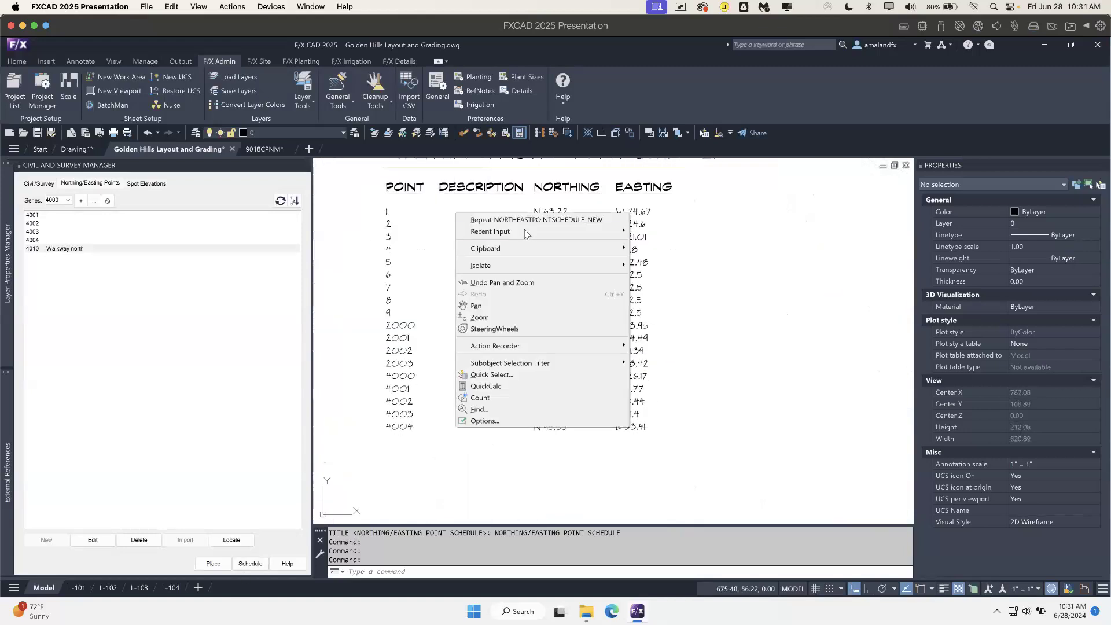
left_click(526, 221)
left_click(490, 339)
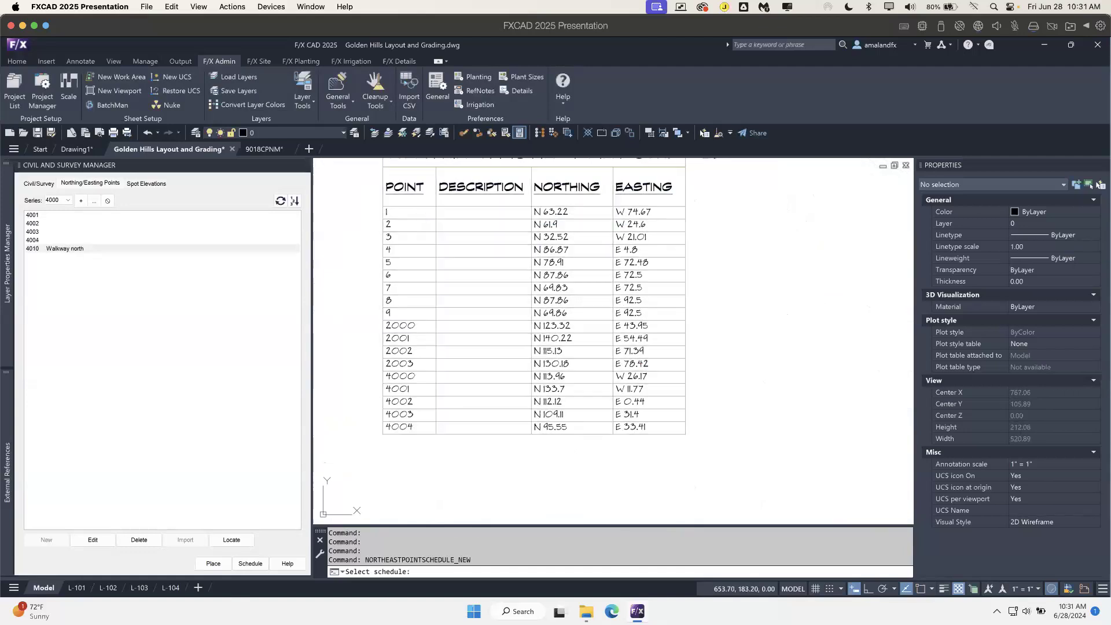
left_click(422, 208)
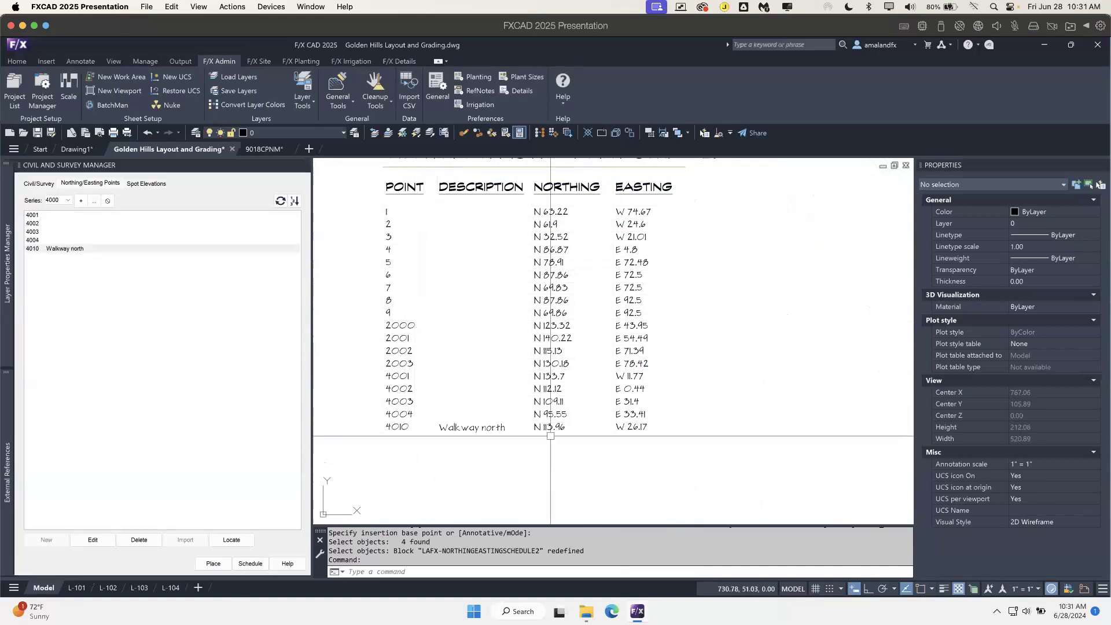
scroll(551, 436, "down", 4)
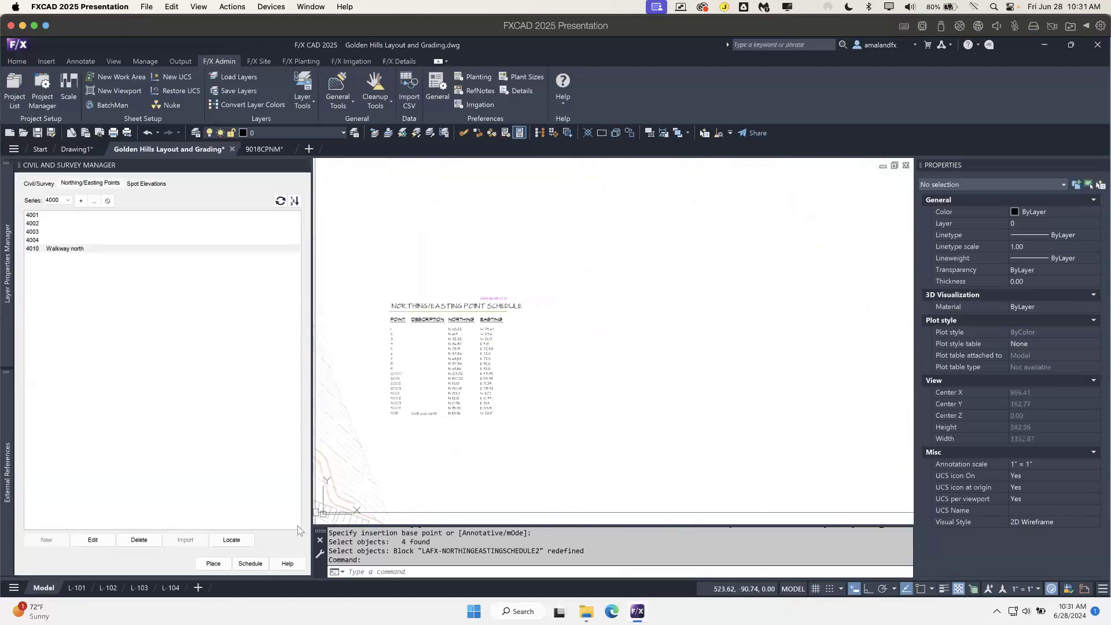
- Create a Northing/Easting point schedule table limited to series 4000 for the entire drawing and place it east of the full schedule
right_click(434, 242)
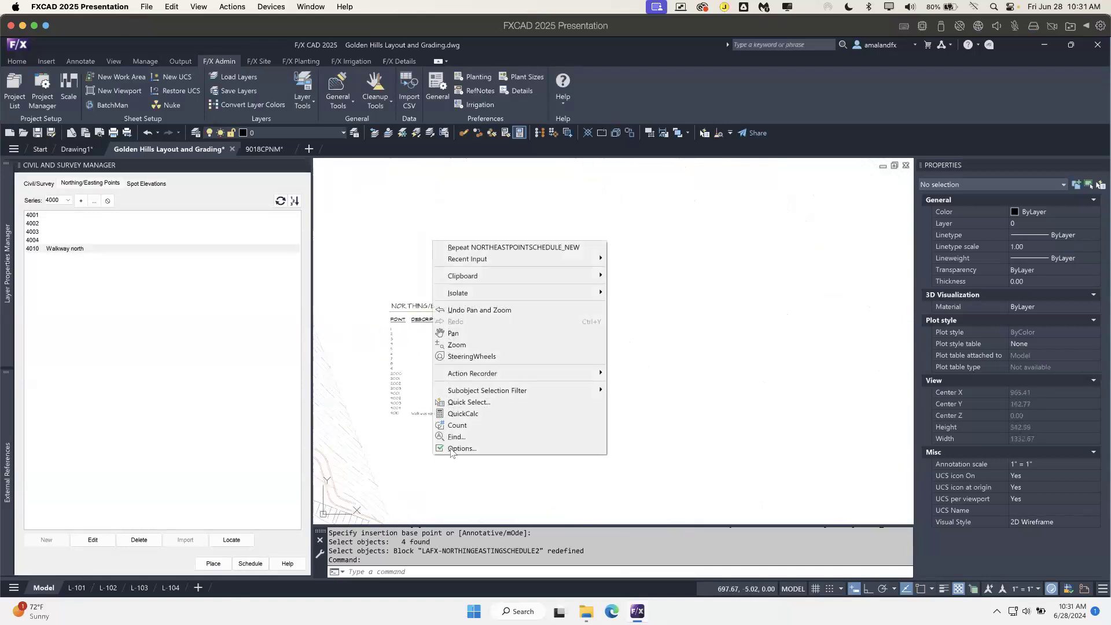
left_click(513, 248)
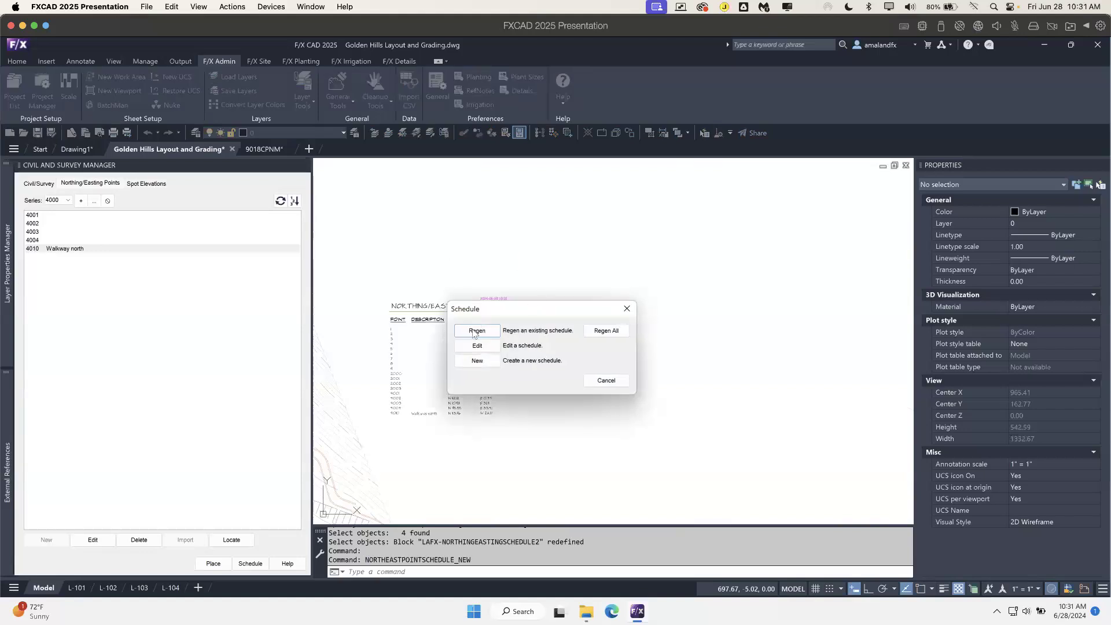
left_click(477, 363)
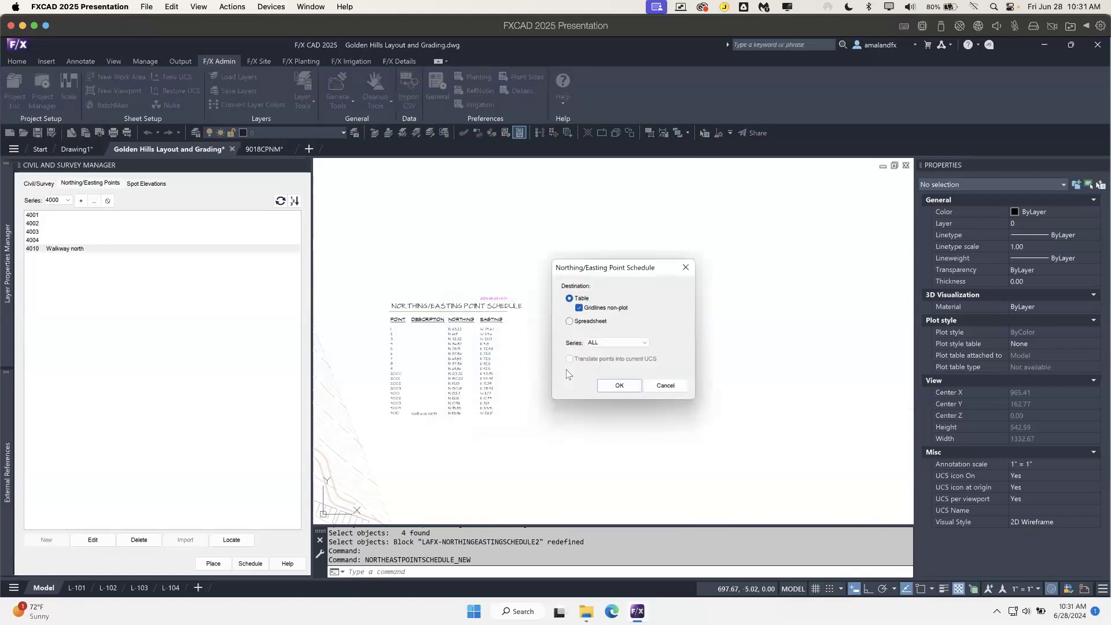
left_click(603, 345)
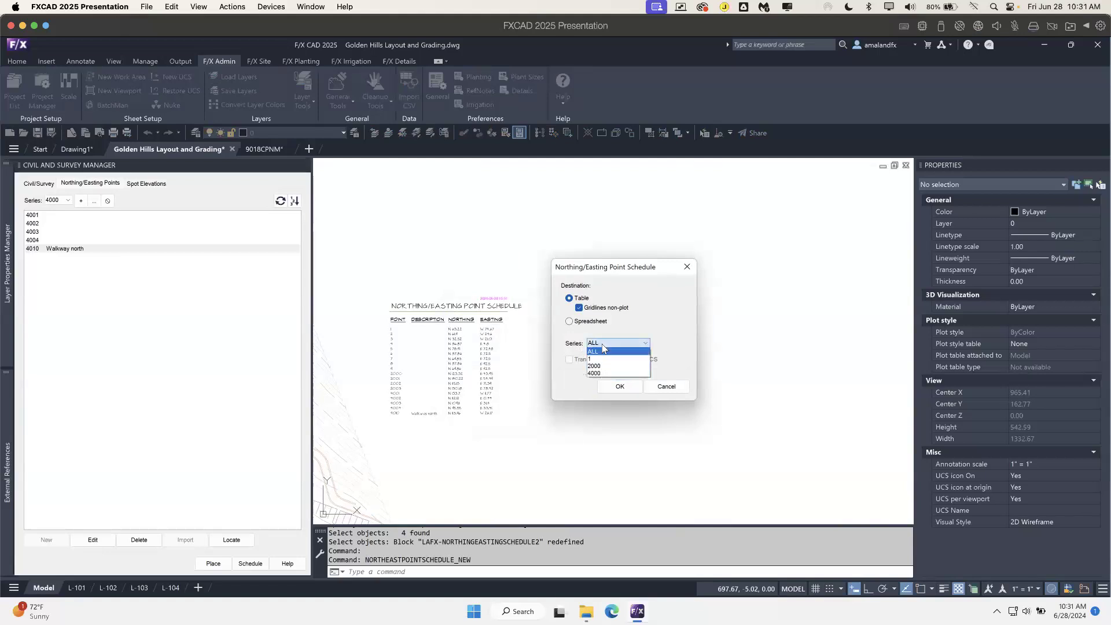
left_click(600, 375)
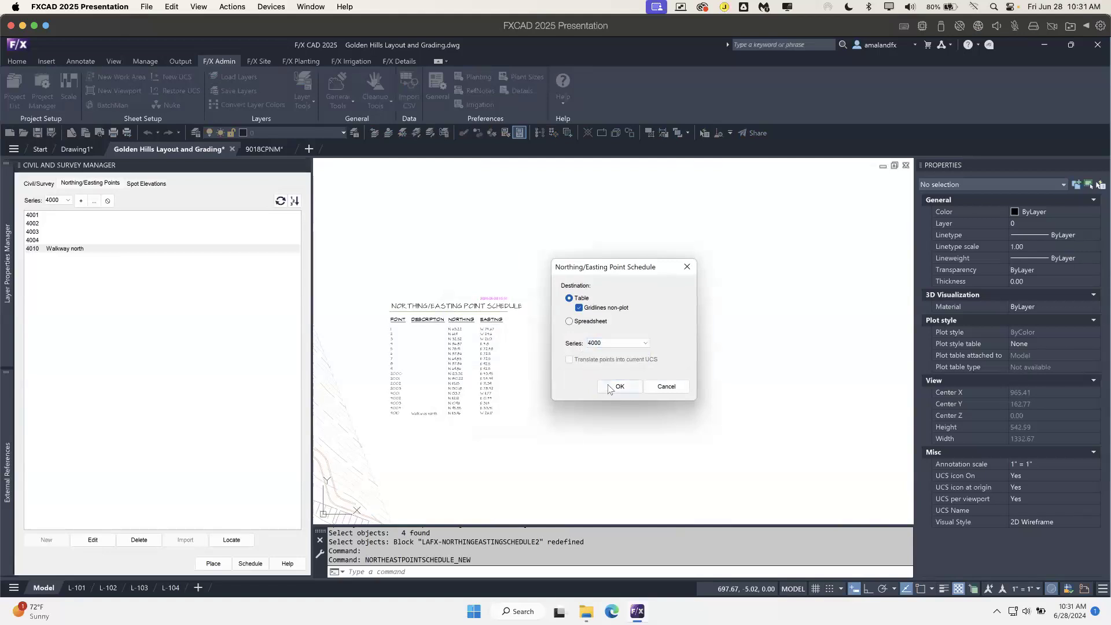
left_click(618, 386)
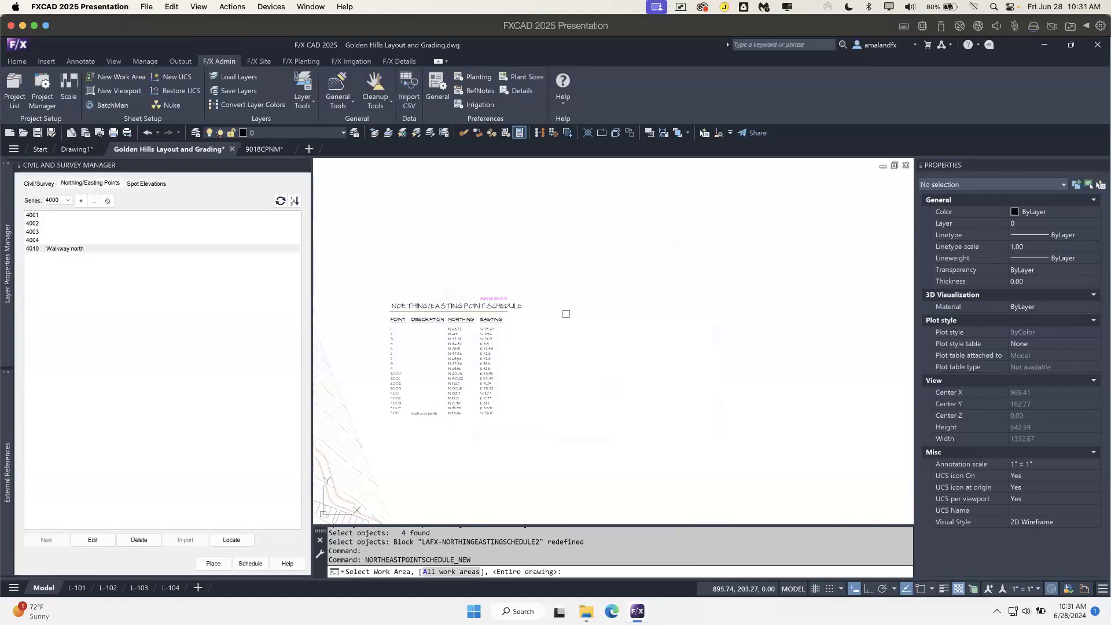
key("Return")
left_click(580, 346)
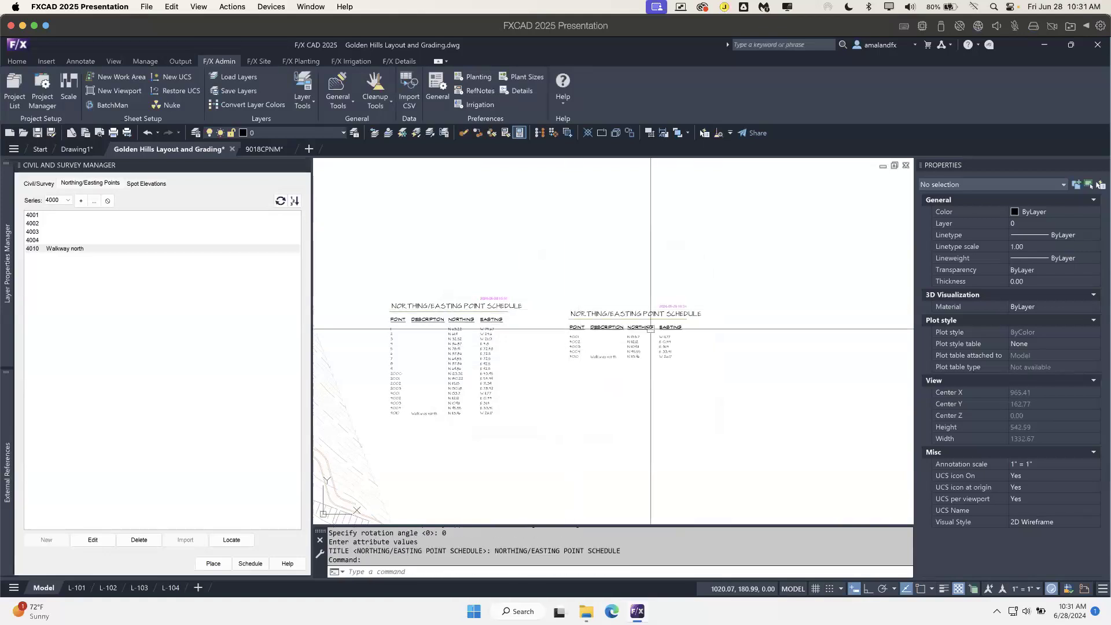
scroll(581, 346, "up", 5)
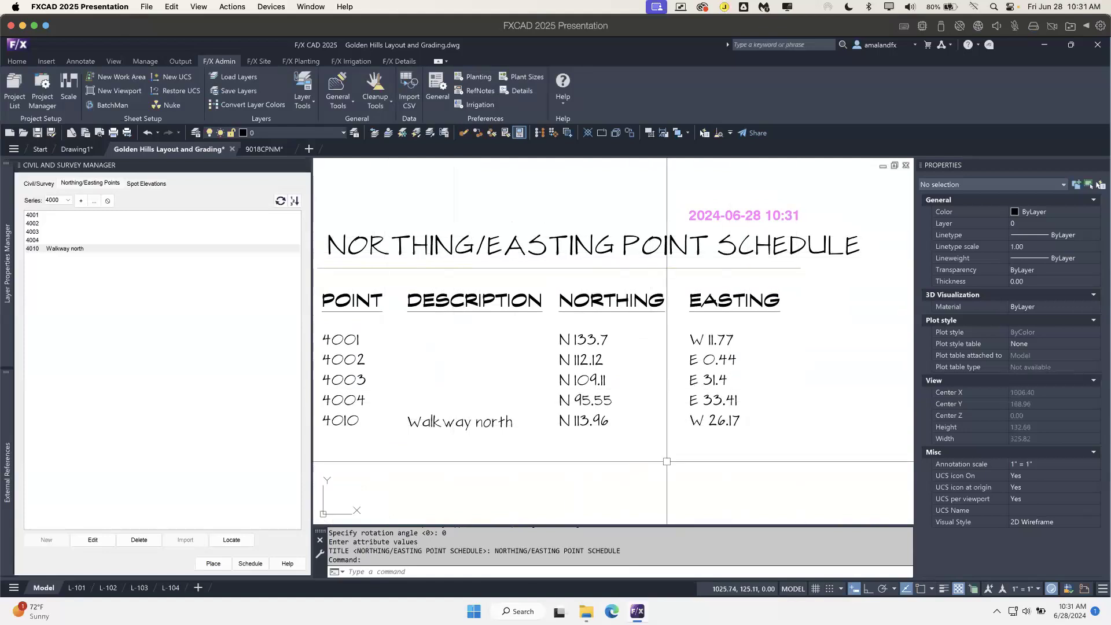
scroll(442, 396, "down", 3)
middle_click_drag(433, 427, 473, 421)
scroll(509, 434, "down", 2)
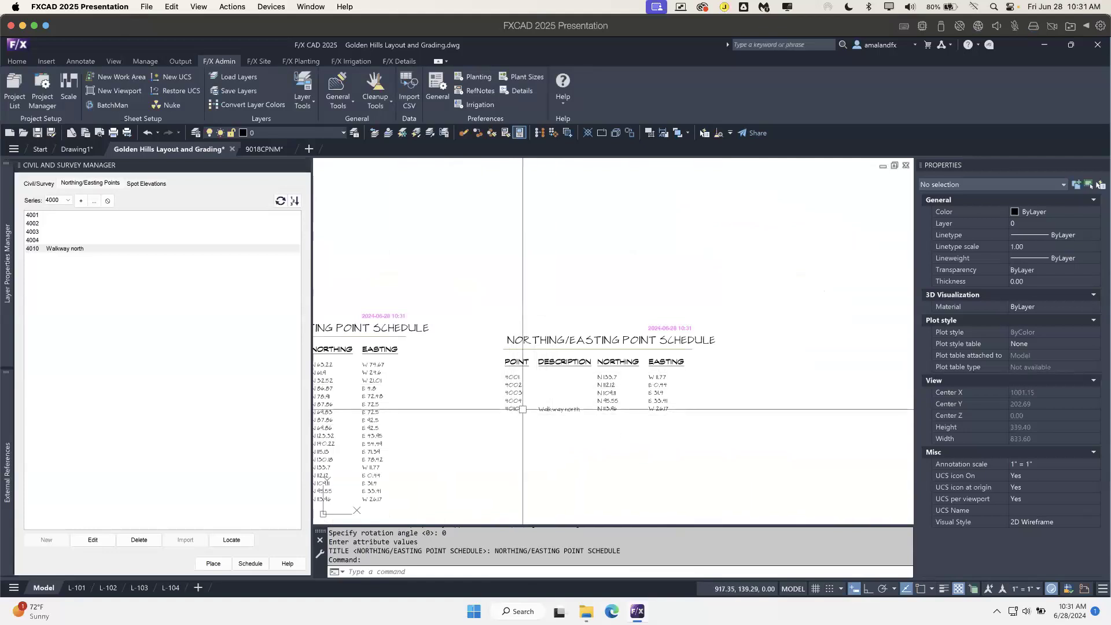
mouse_move(461, 413)
middle_mouse_down()
mouse_move(577, 335)
mouse_move(607, 352)
middle_mouse_up()
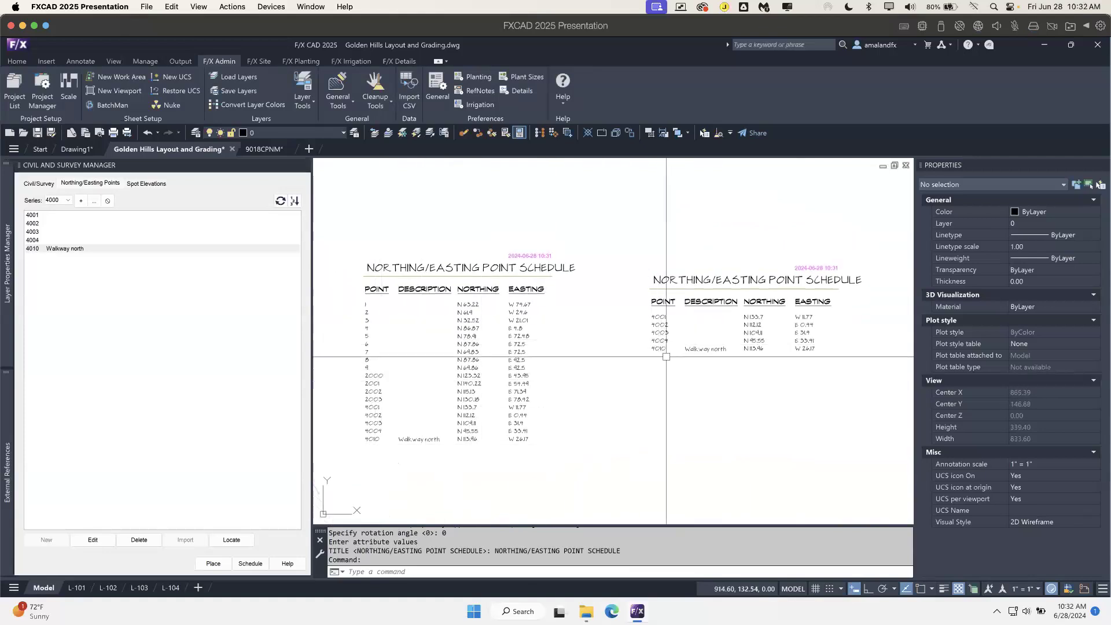
- Review the work area views on layouts L-102, L-103 and L-104, and return to model space
left_click(110, 589)
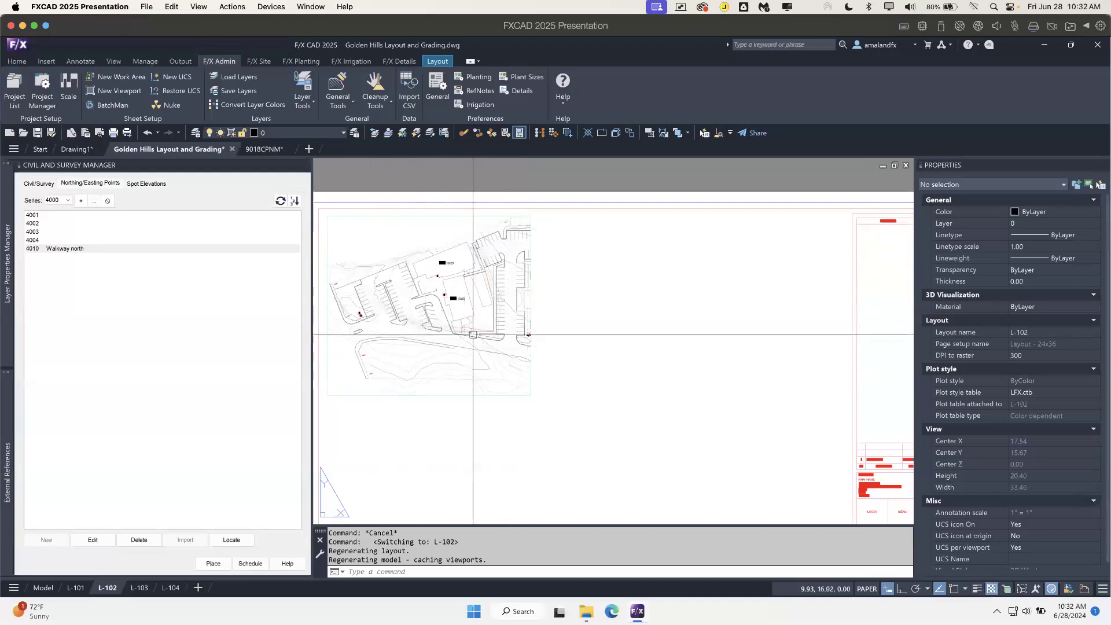
left_click(139, 587)
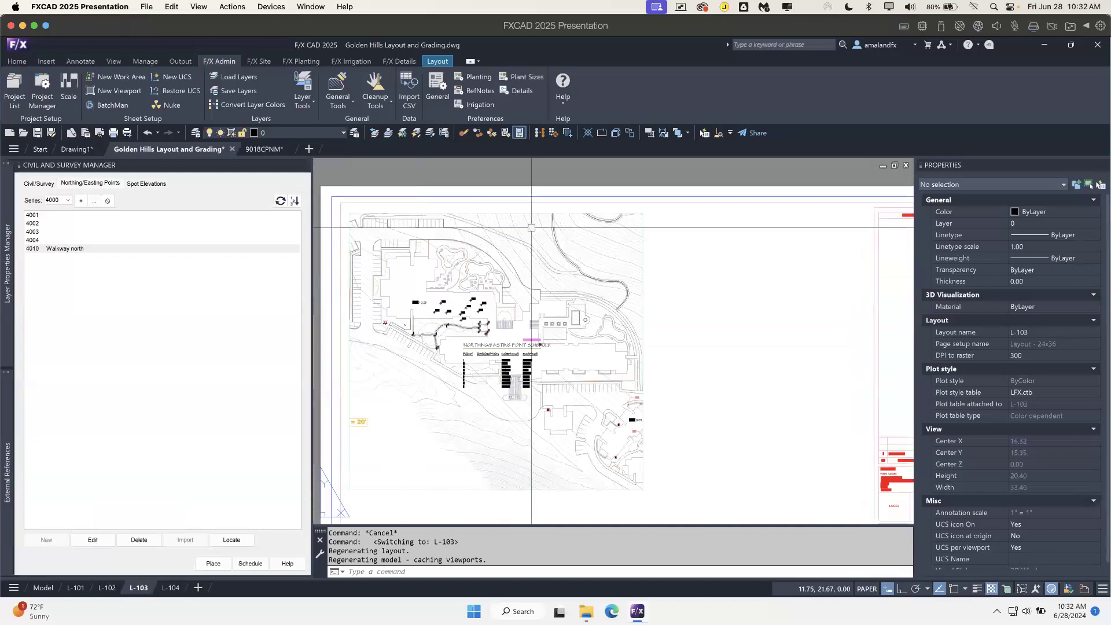
left_click(170, 587)
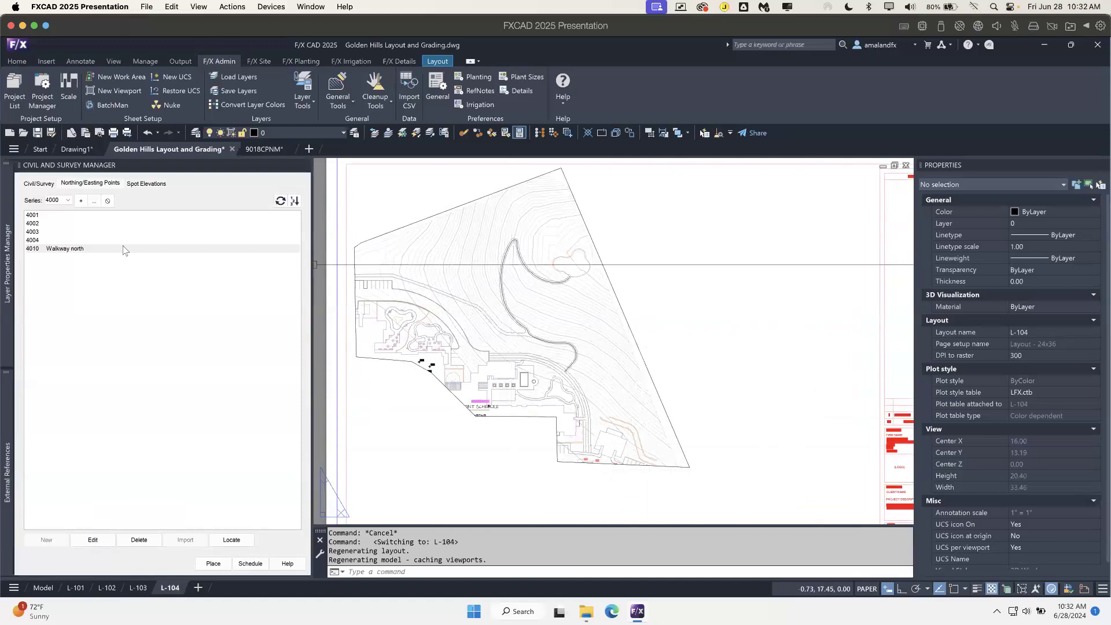
left_click(41, 588)
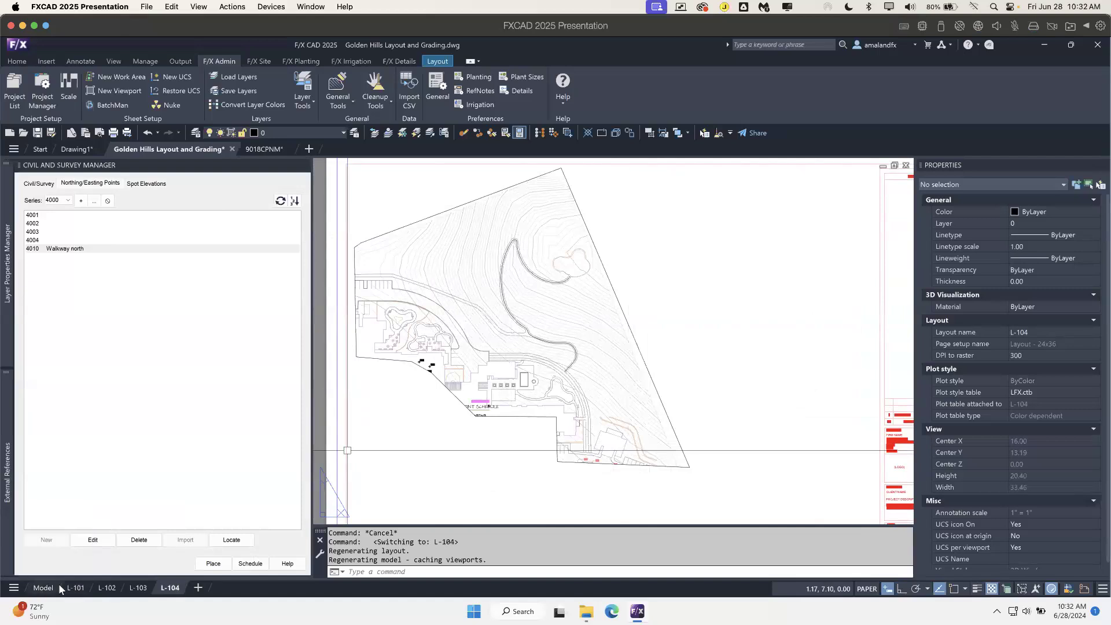
- Remove the 4000 series from the Northing/Easting point manager and check the remaining series
scroll(572, 353, "up", 5)
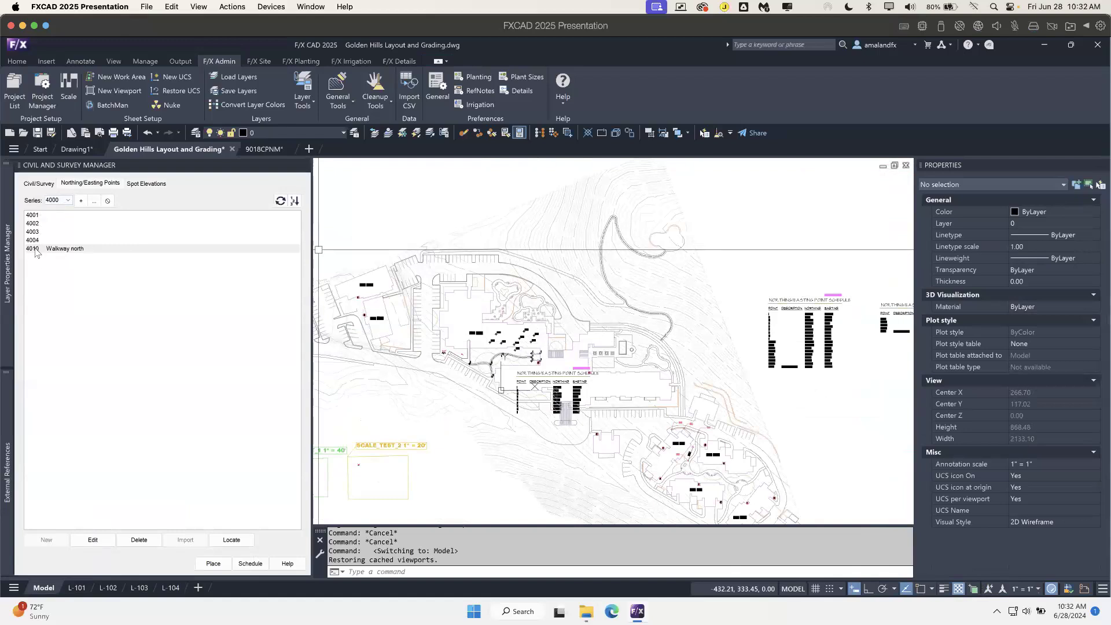
left_click(106, 203)
left_click(540, 357)
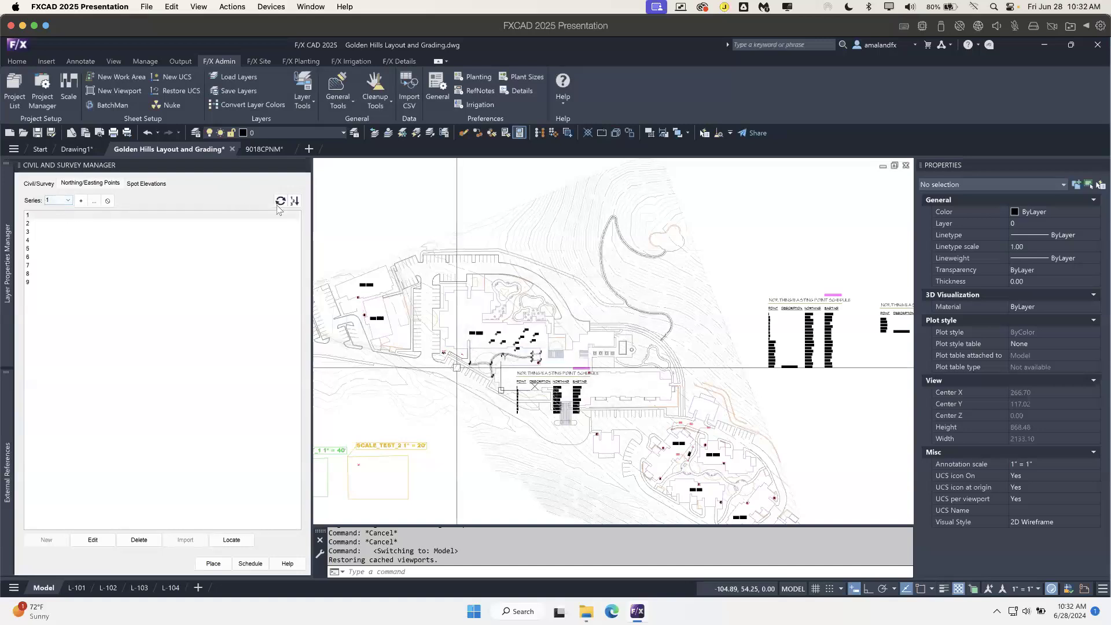
left_click(68, 200)
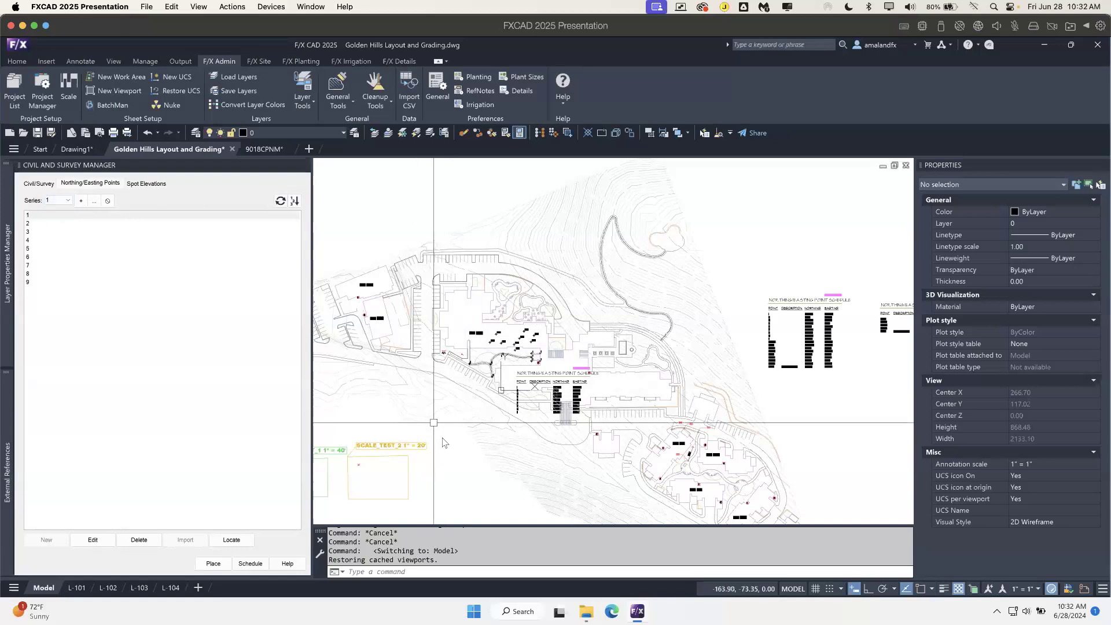
- Add a new Northing/Easting point series with start number 4000
scroll(529, 330, "up", 6)
mouse_move(454, 438)
middle_mouse_down()
mouse_move(548, 347)
mouse_move(719, 402)
mouse_move(710, 418)
middle_mouse_up()
scroll(622, 382, "down", 2)
middle_click_drag(628, 384, 568, 371)
left_click(67, 200)
left_click(81, 201)
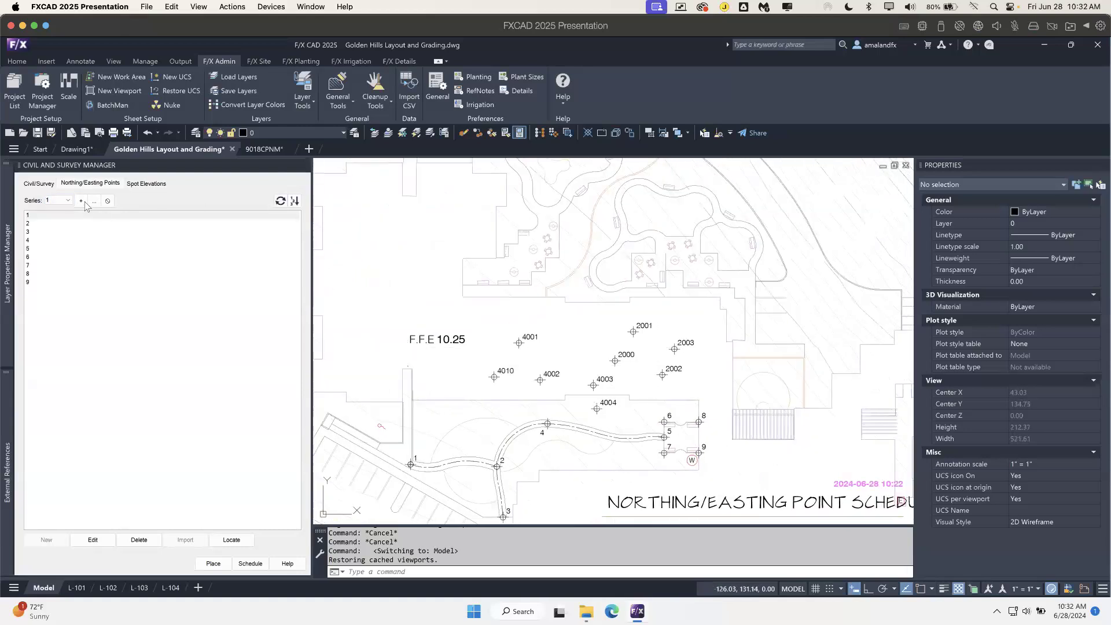
left_click(81, 200)
type("4000")
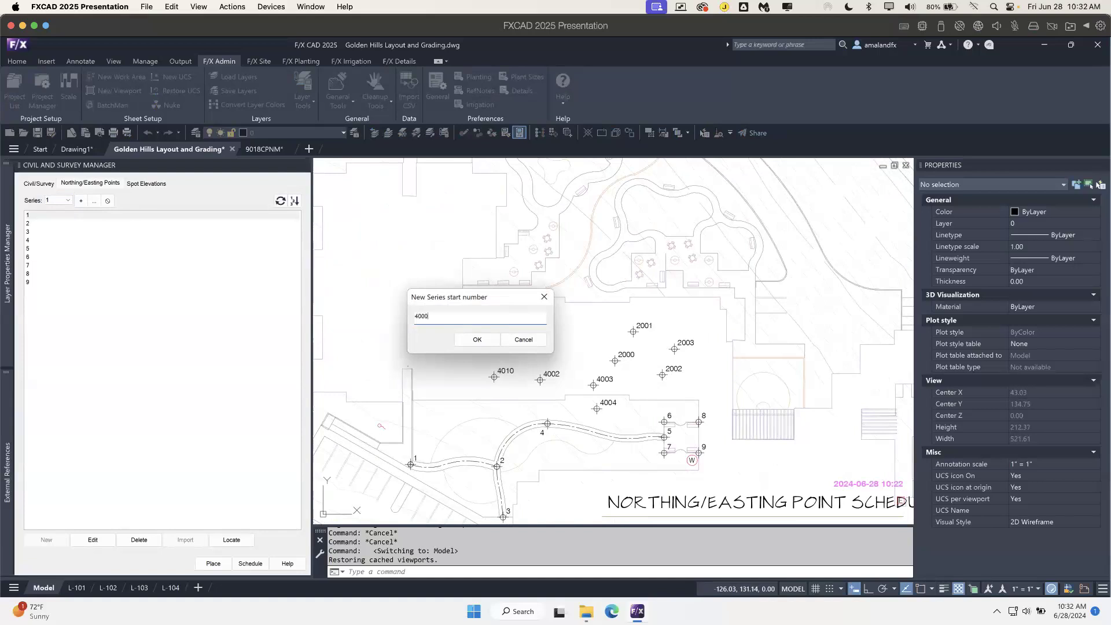
left_click(477, 340)
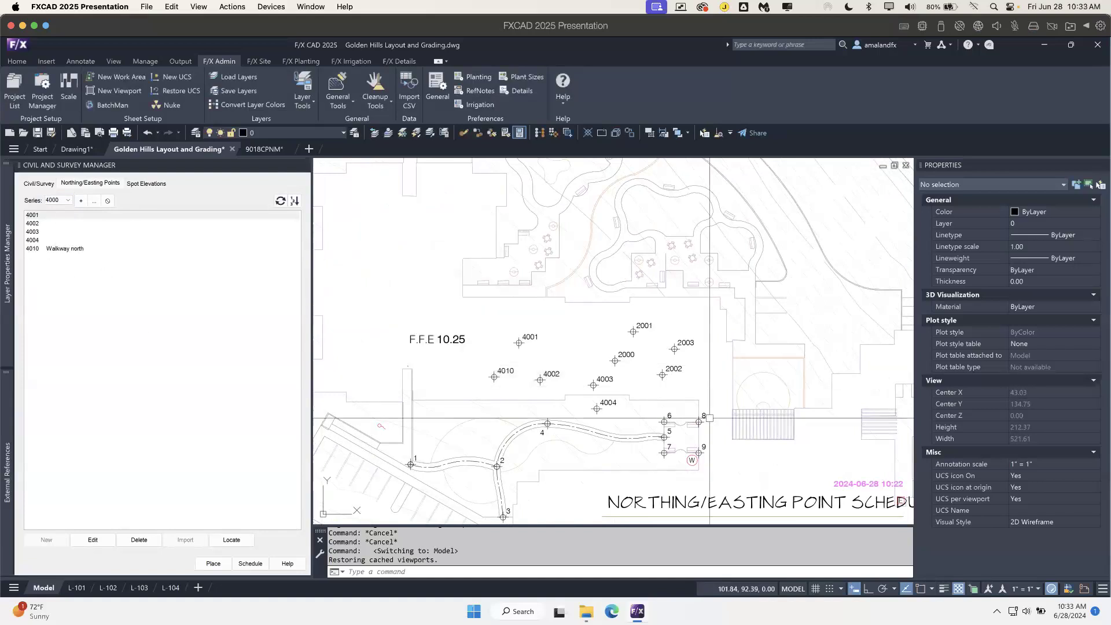
- Locate point 4010 "Walkway north" in the drawing from the point list and examine its surroundings
scroll(503, 236, "down", 5)
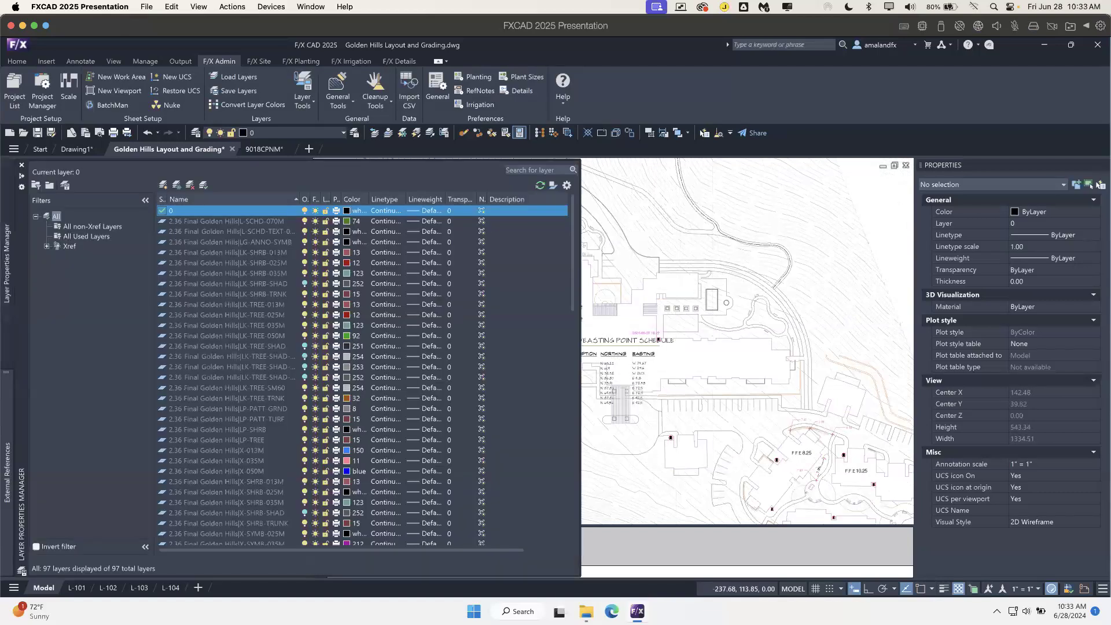
left_click(899, 207)
left_click(898, 207)
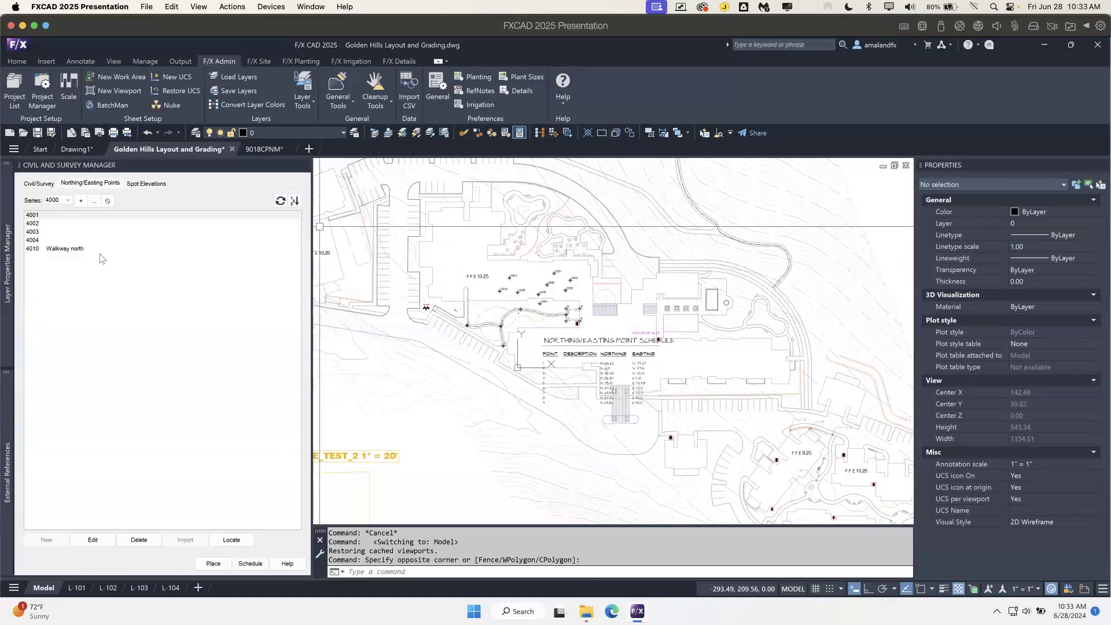
left_click(77, 249)
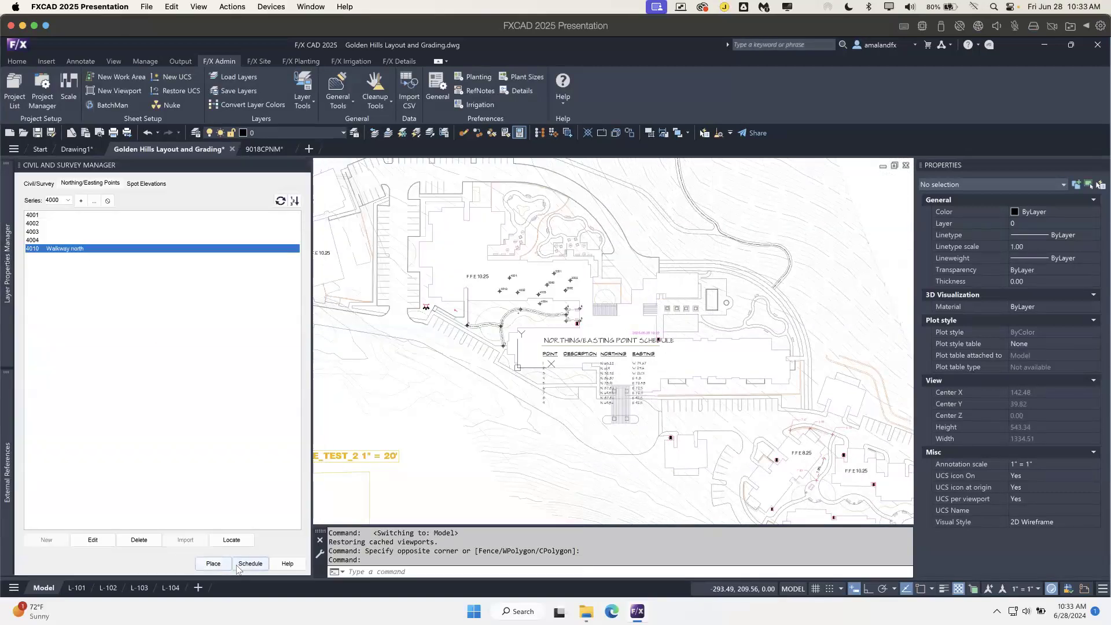
left_click(242, 540)
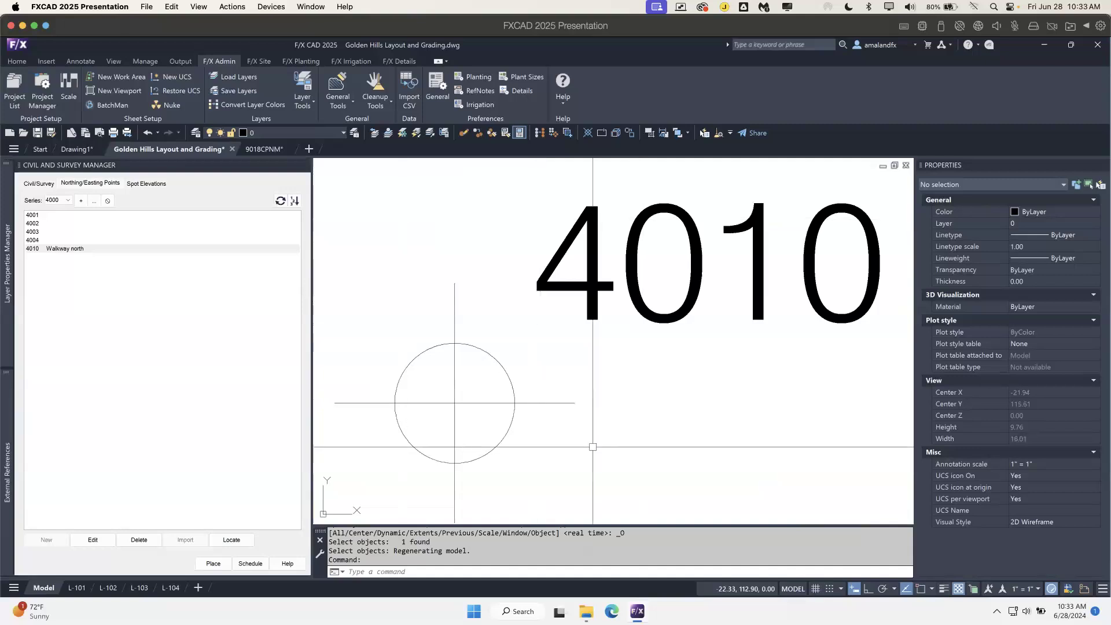
scroll(589, 465, "down", 6)
scroll(590, 469, "down", 2)
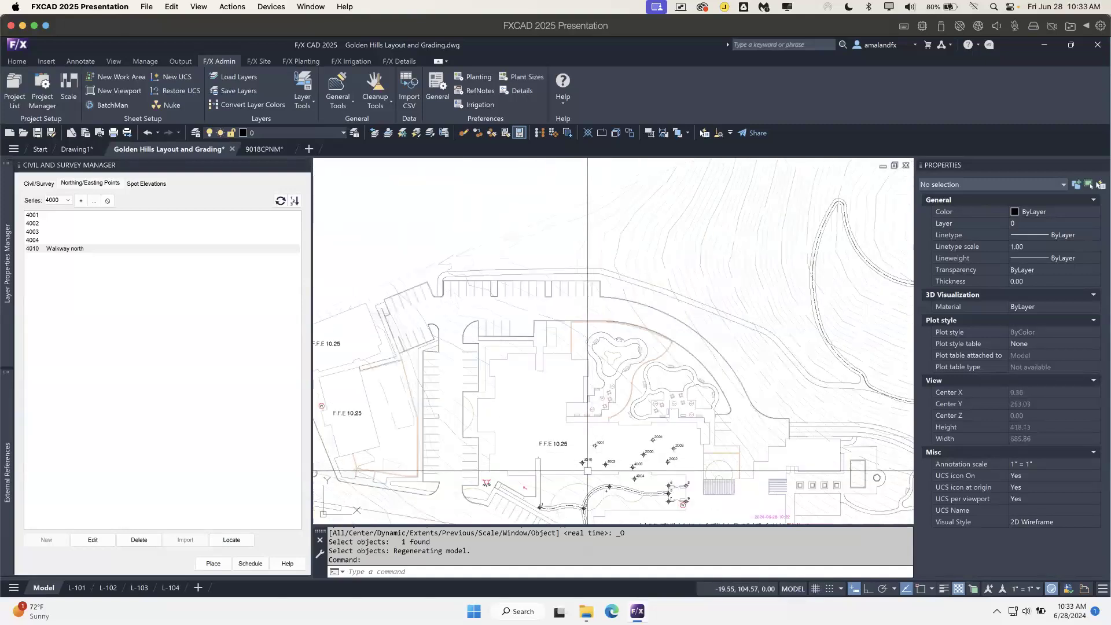
scroll(548, 427, "up", 5)
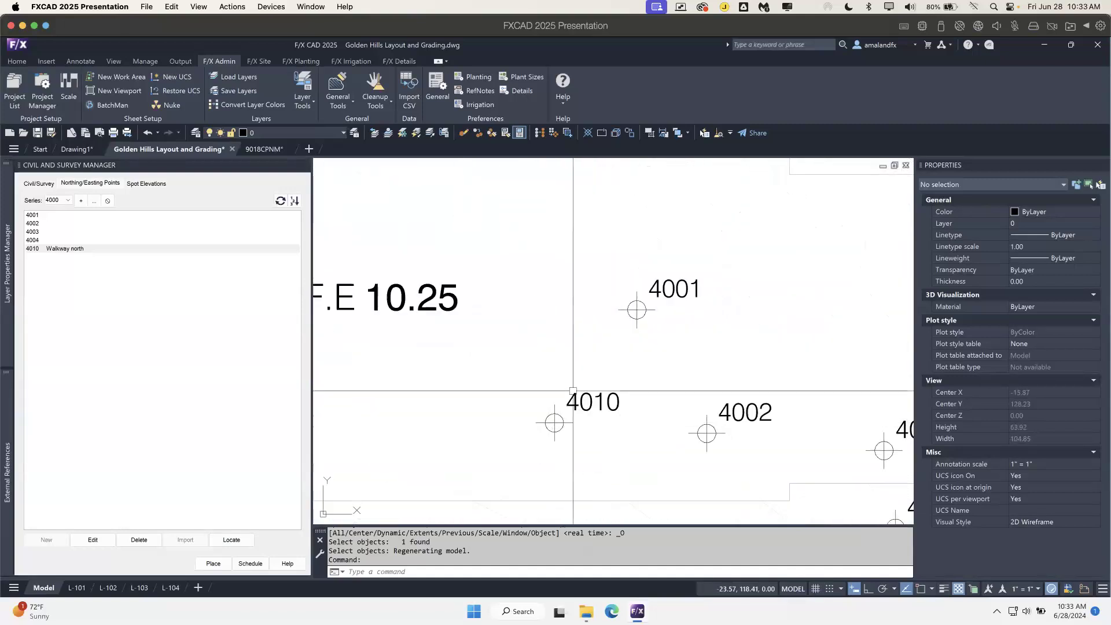
scroll(526, 405, "down", 4)
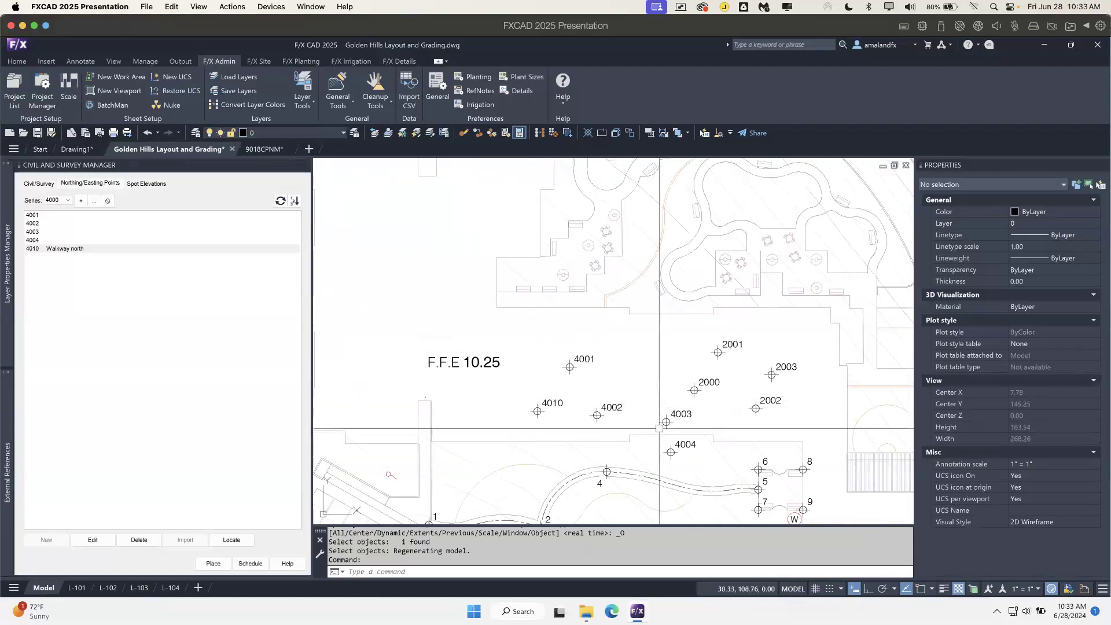
- Open the list of Northing/Easting point series
mouse_move(7, 458)
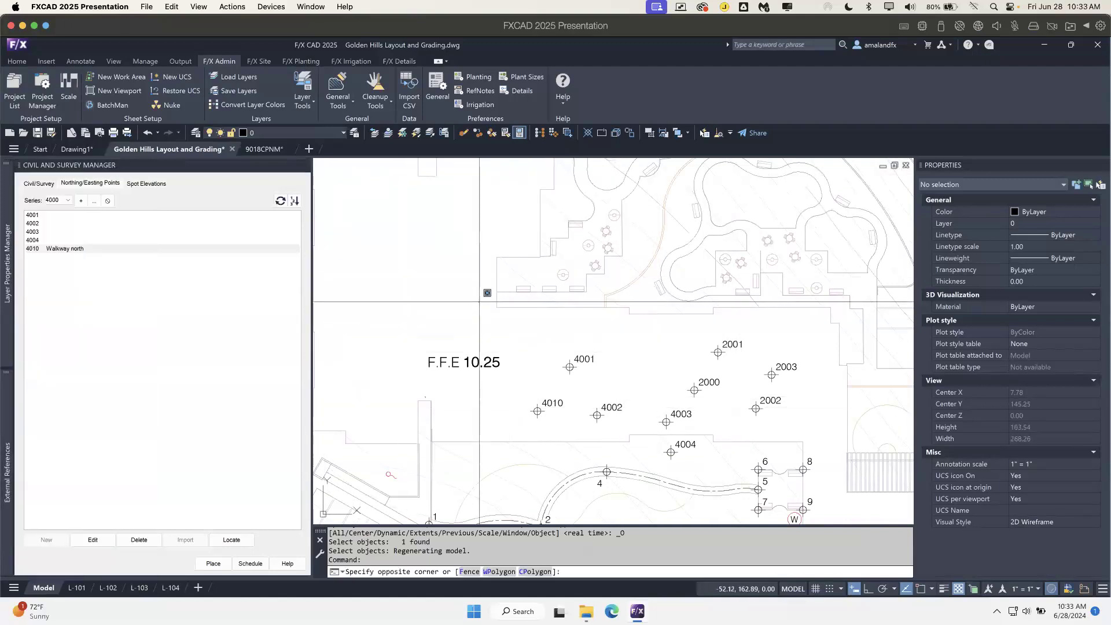
left_click(348, 267)
left_click(57, 203)
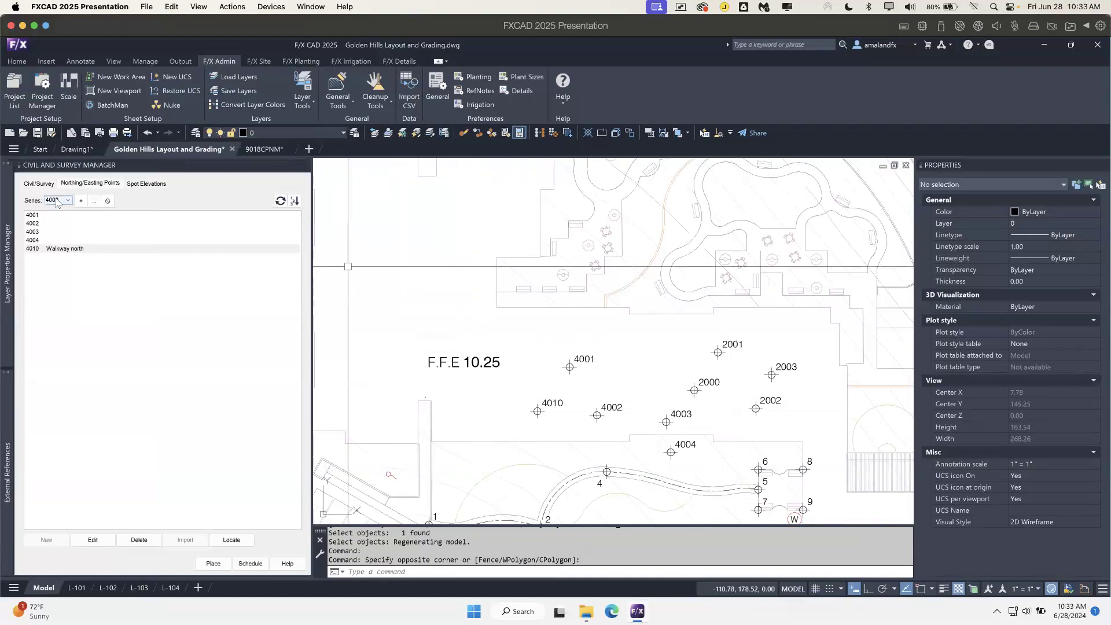
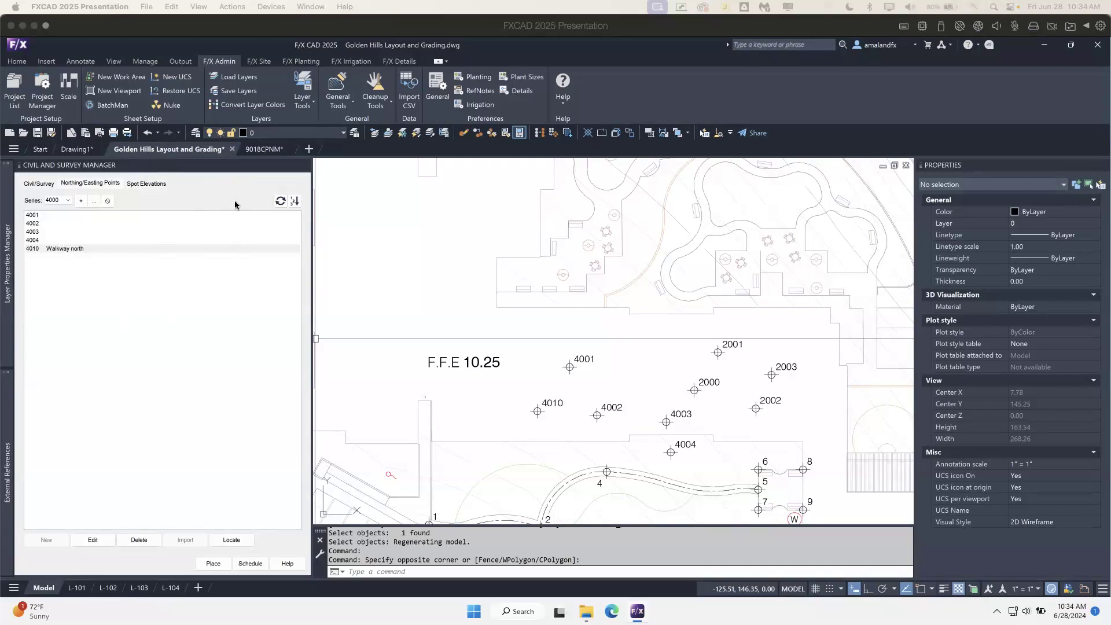
- Show the list of spot elevations and locate the 7.87, 5.96 and 6.10 callouts near F.F.E 8.25 in the drawing
left_click(477, 225)
scroll(476, 226, "down", 2)
mouse_move(608, 238)
middle_mouse_down()
mouse_move(536, 347)
mouse_move(478, 374)
mouse_move(516, 362)
middle_mouse_up()
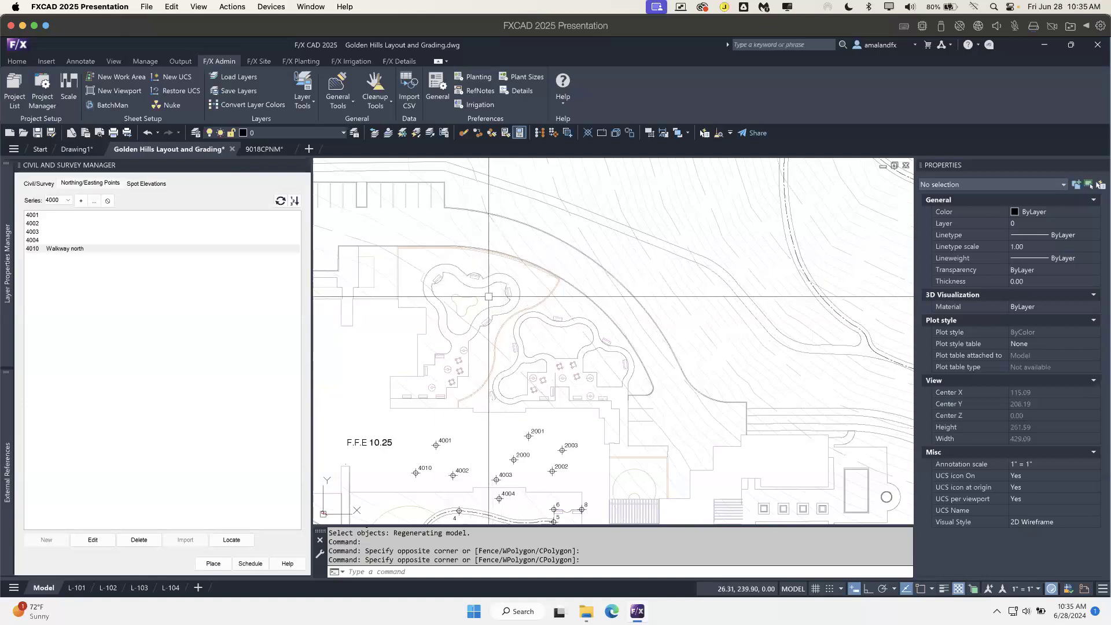
left_click(146, 184)
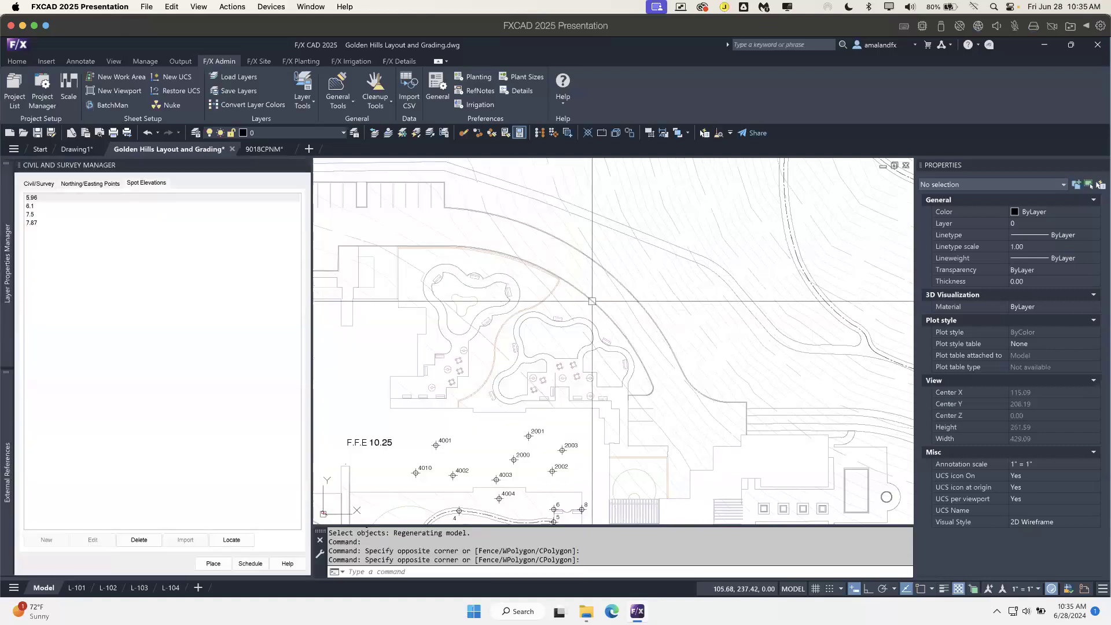
scroll(586, 302, "down", 2)
mouse_move(618, 325)
middle_mouse_down()
mouse_move(538, 215)
mouse_move(522, 233)
middle_mouse_up()
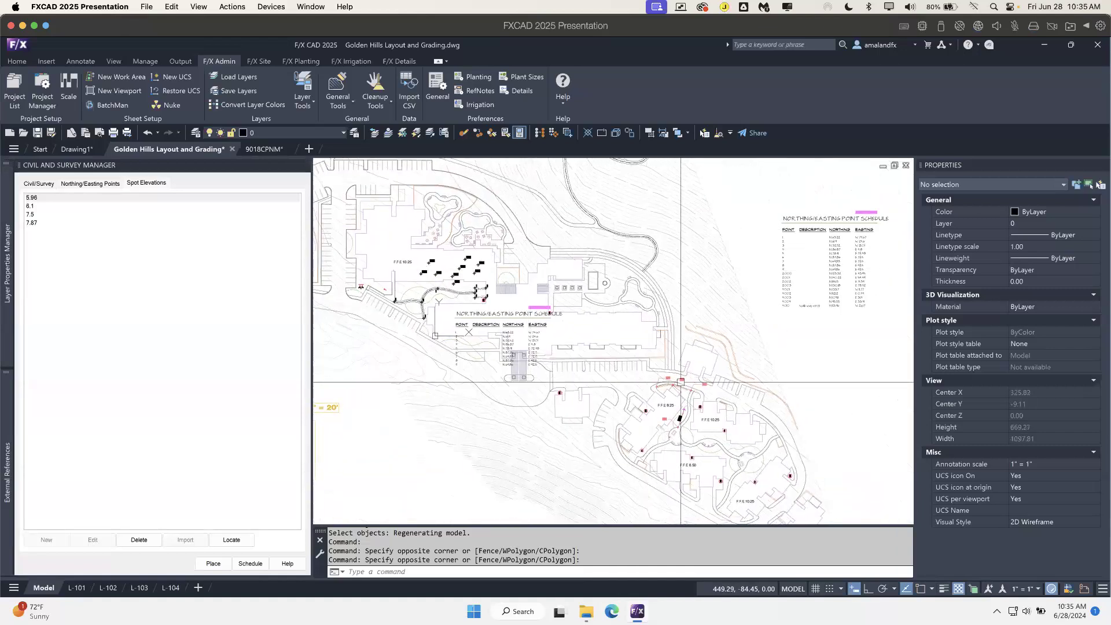
scroll(664, 382, "up", 5)
mouse_move(750, 319)
middle_mouse_down()
mouse_move(644, 388)
mouse_move(583, 283)
mouse_move(575, 330)
mouse_move(638, 354)
middle_mouse_up()
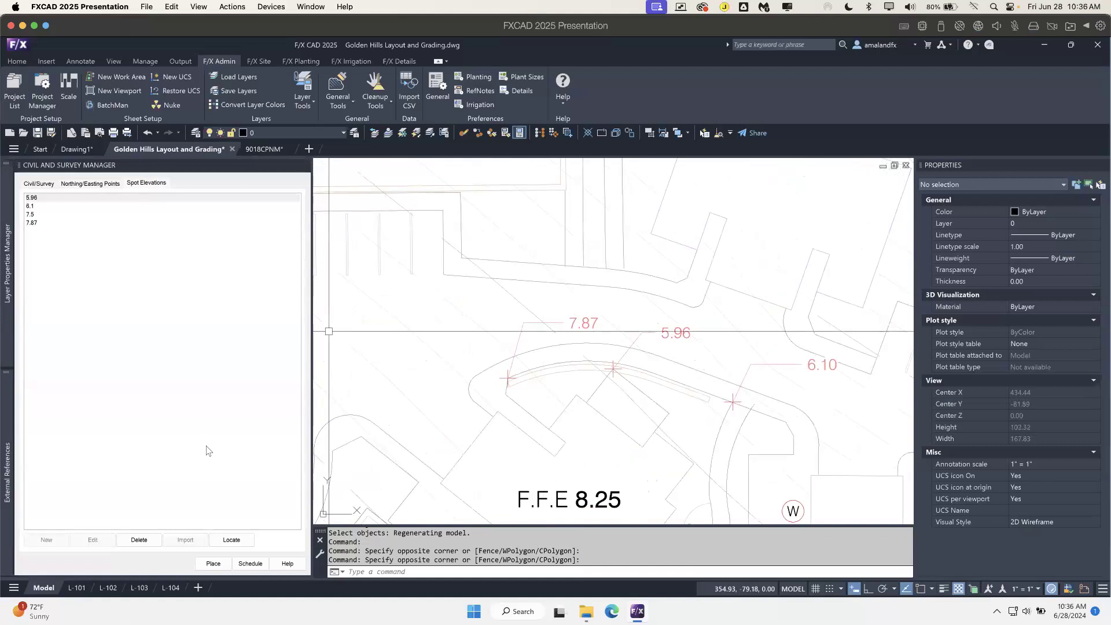
- Start a spot elevation west of the 7.87 callout with Point 1 elevation 10.25 and abbreviation TC
left_click(214, 565)
mouse_move(468, 338)
middle_mouse_down()
mouse_move(511, 305)
mouse_move(494, 309)
middle_mouse_up()
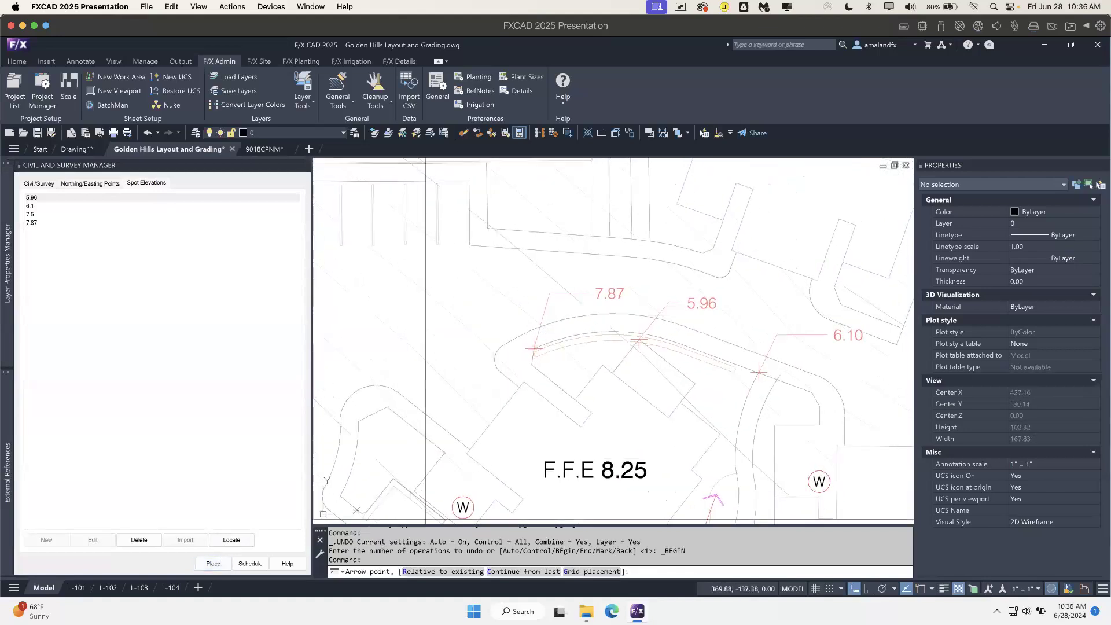
left_click(409, 310)
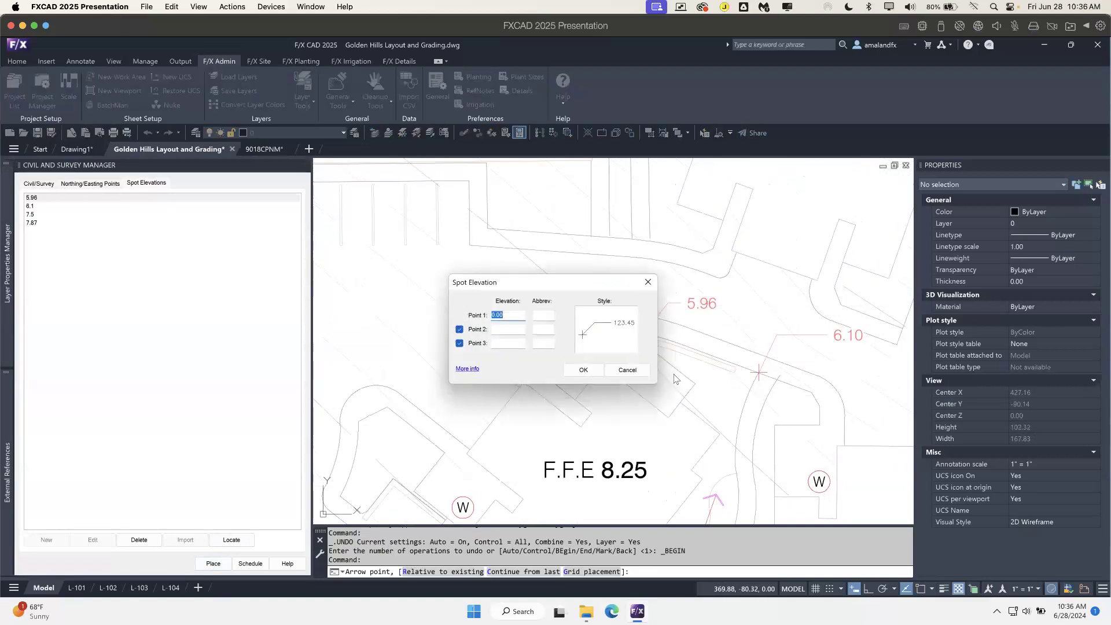
left_click(507, 314)
left_click_drag(506, 314, 485, 314)
- Choose the SPOTELEV-EXST-ULINE style and place the 10.25 TC callout with its leader running northeast at 45°
left_click(613, 324)
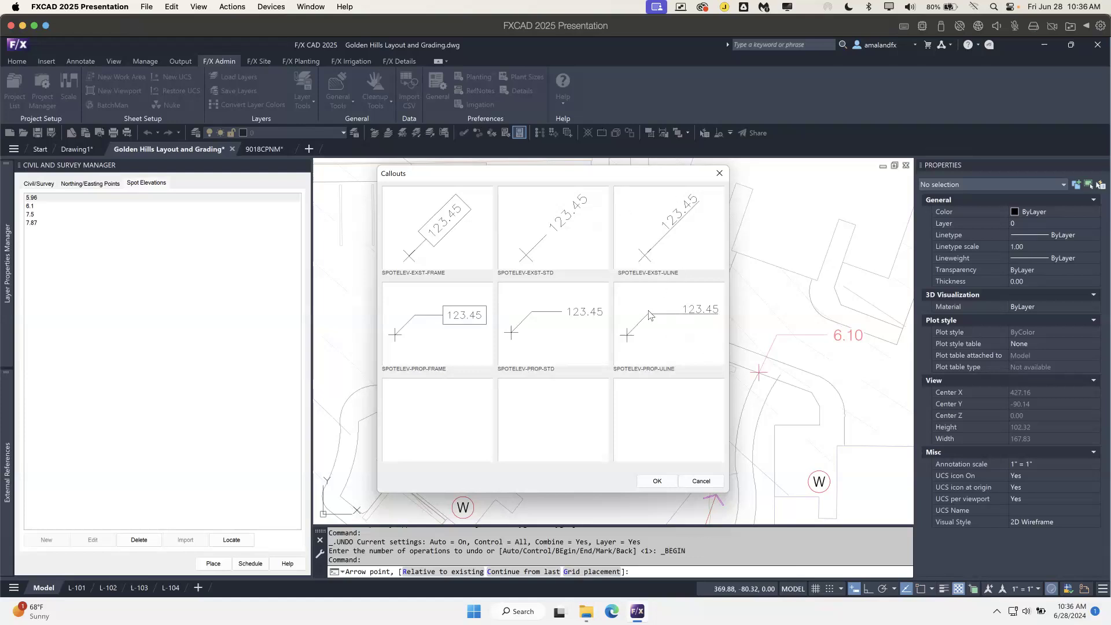
left_click_drag(489, 180, 206, 172)
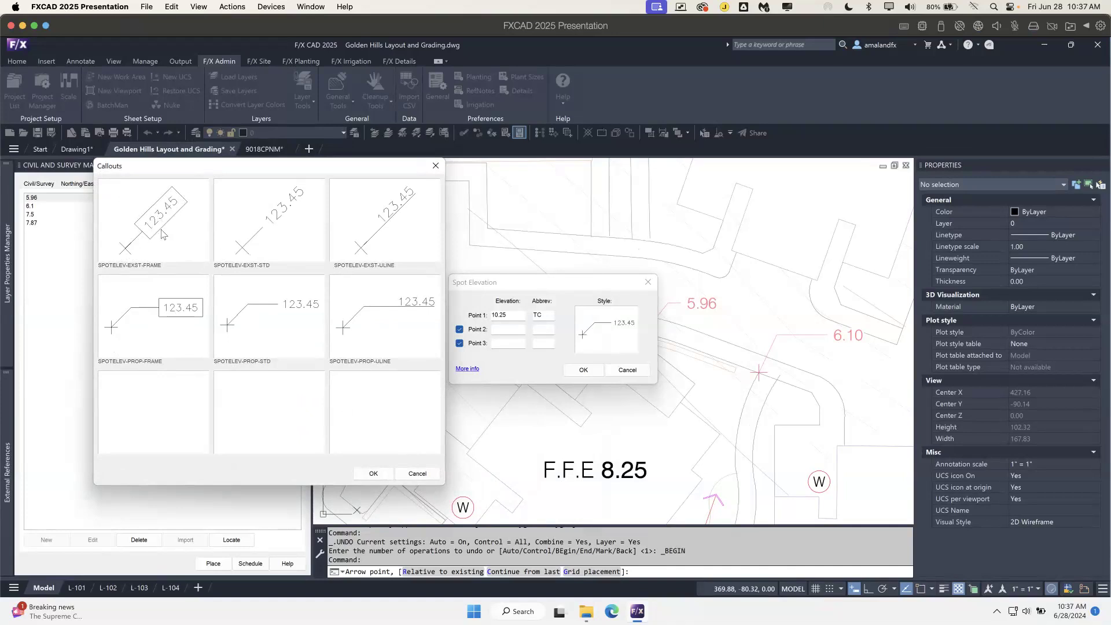
left_click(383, 224)
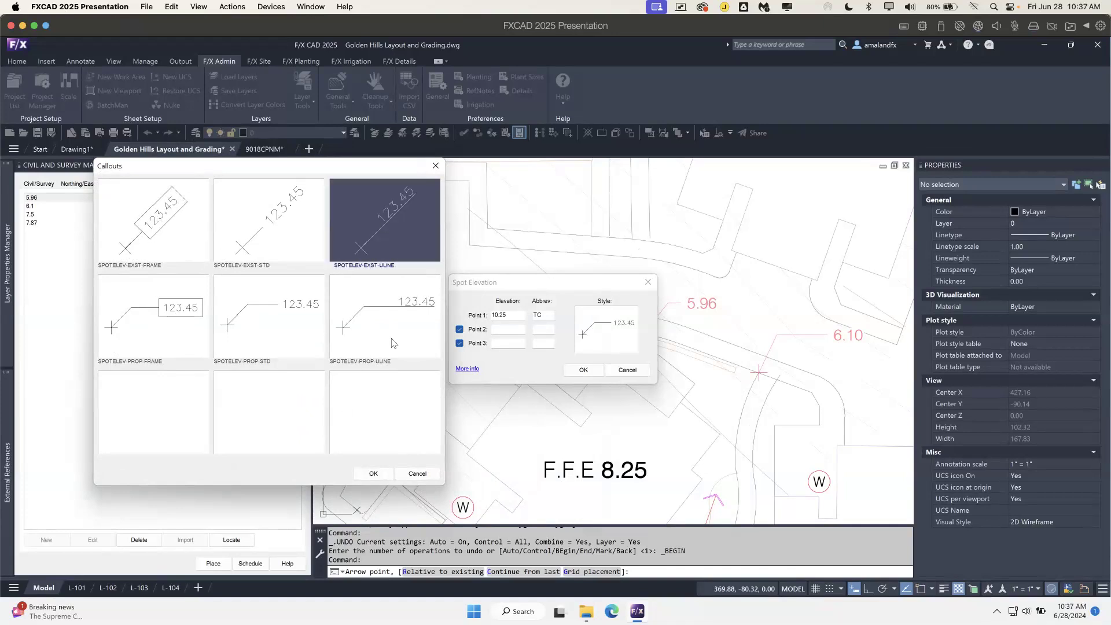
left_click(374, 473)
left_click(582, 374)
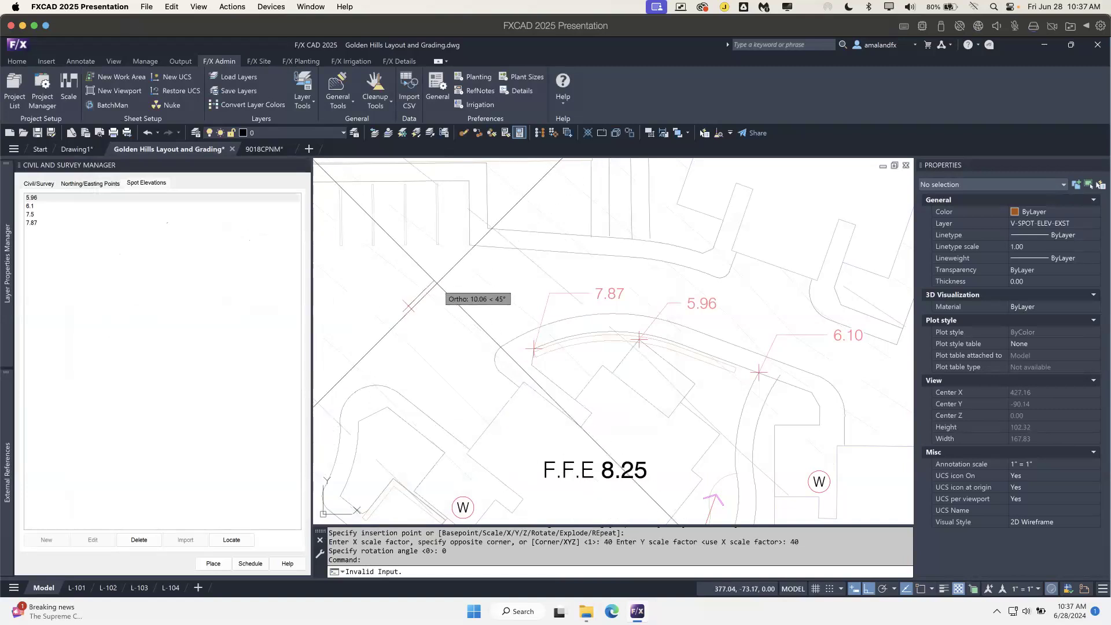
left_click(450, 265)
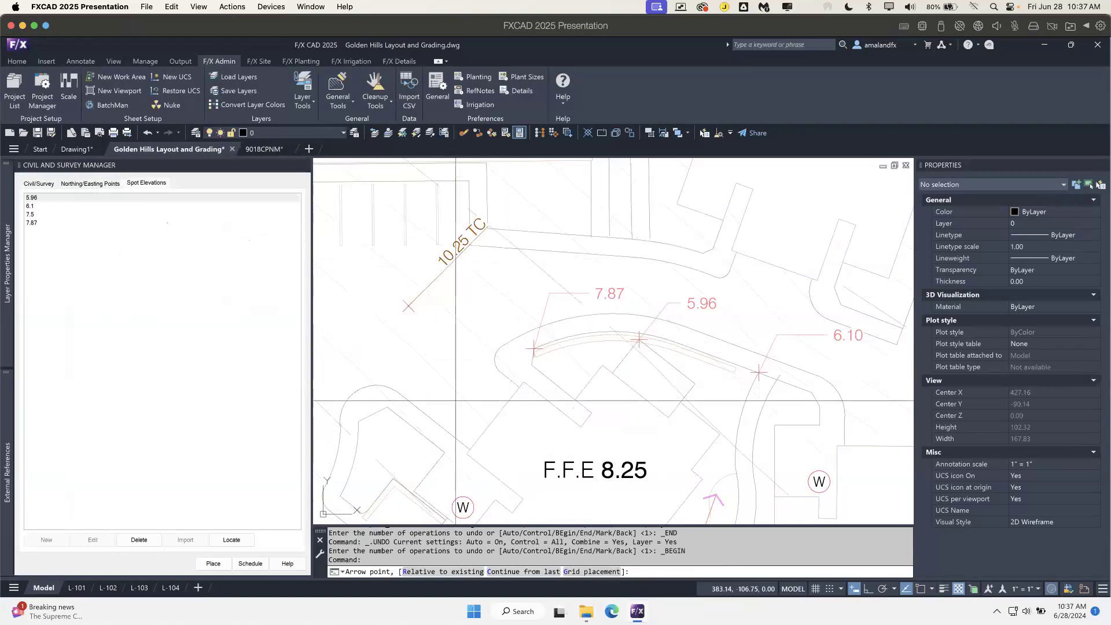
- Set up a three-point spot elevation just northeast of the 10.25 TC text: 9.63 RIM, 6.30 N INV and 6.15 S INV
left_click(515, 212)
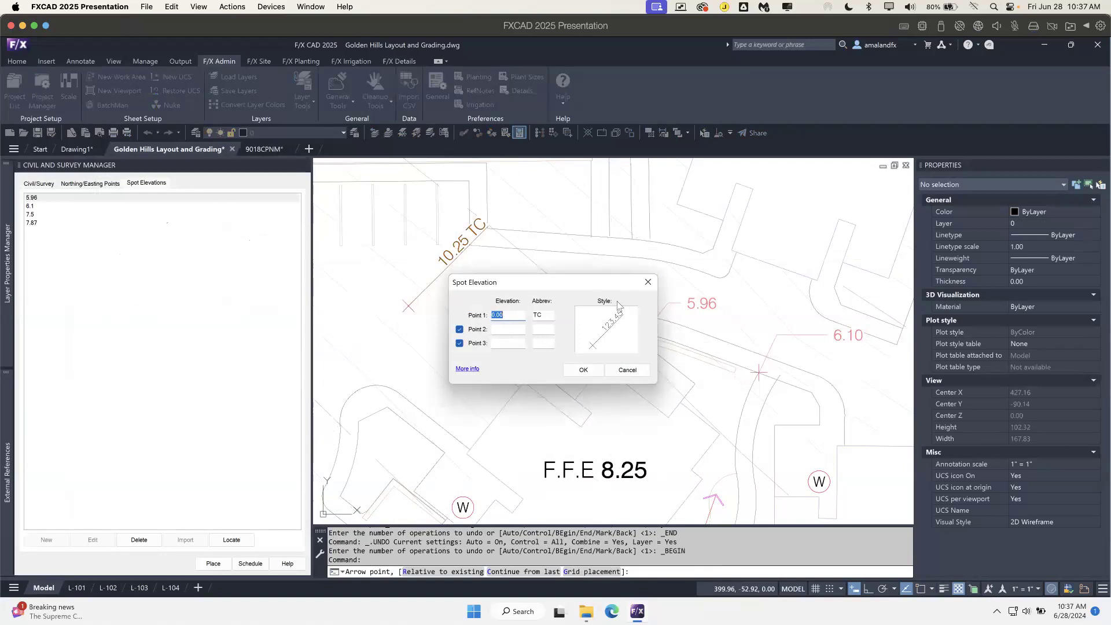
type("9")
key("Tab")
type("RIM")
left_click(512, 330)
type("C")
key("BackSpace")
key("BackSpace")
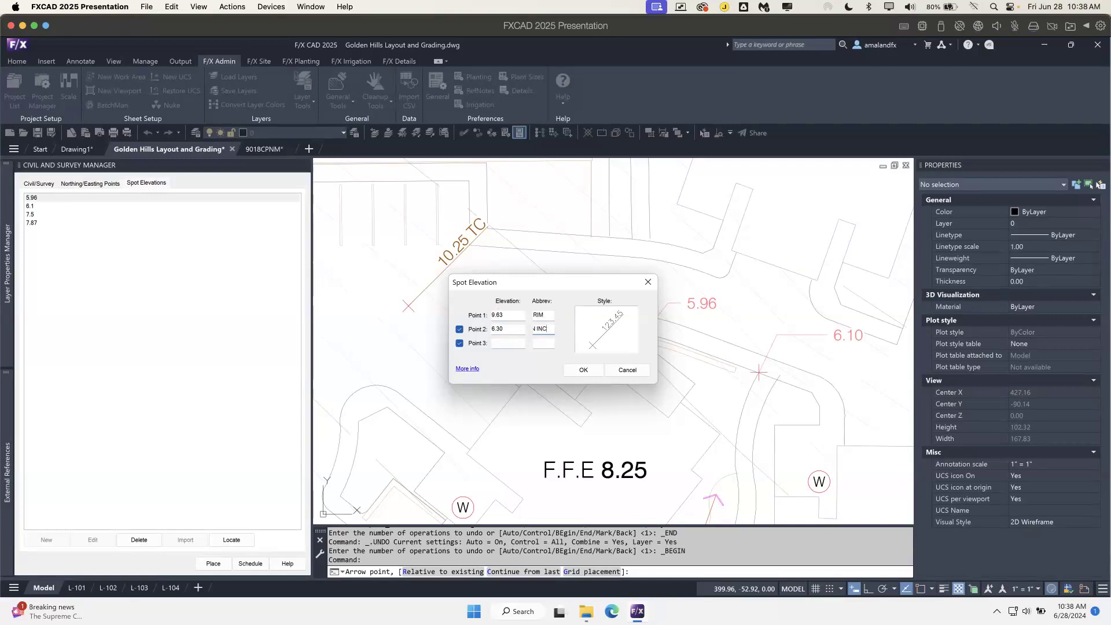
left_click(515, 342)
type("6.15")
- Choose the SPOTELEV-PROP-FRAME style, place the three-line callout northeast of its arrow point, and end spot elevation placement
left_click(602, 340)
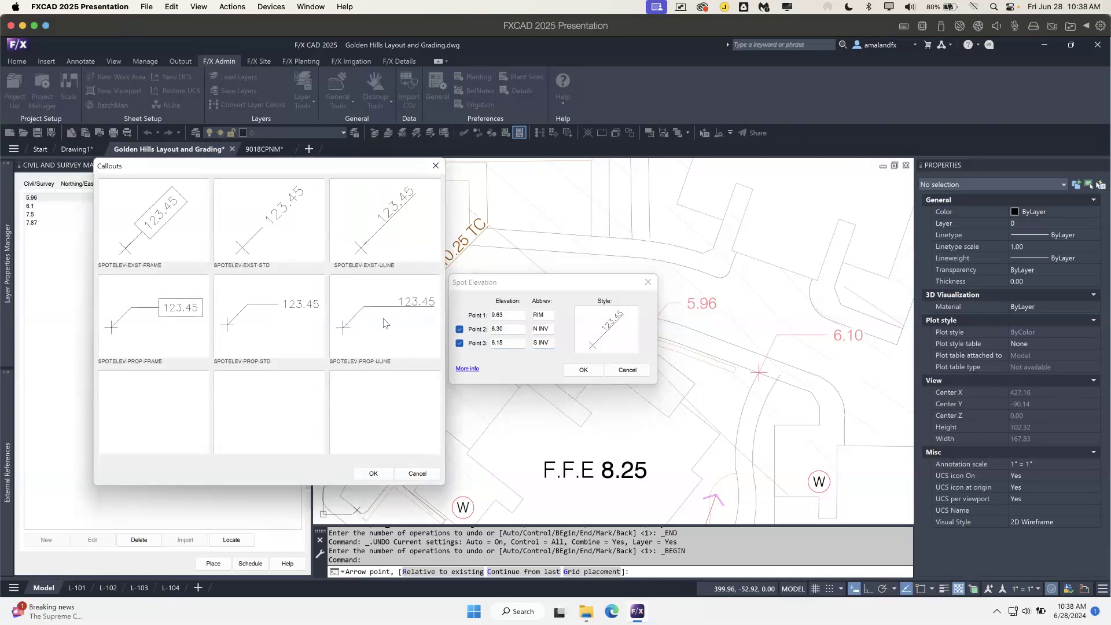
left_click(288, 327)
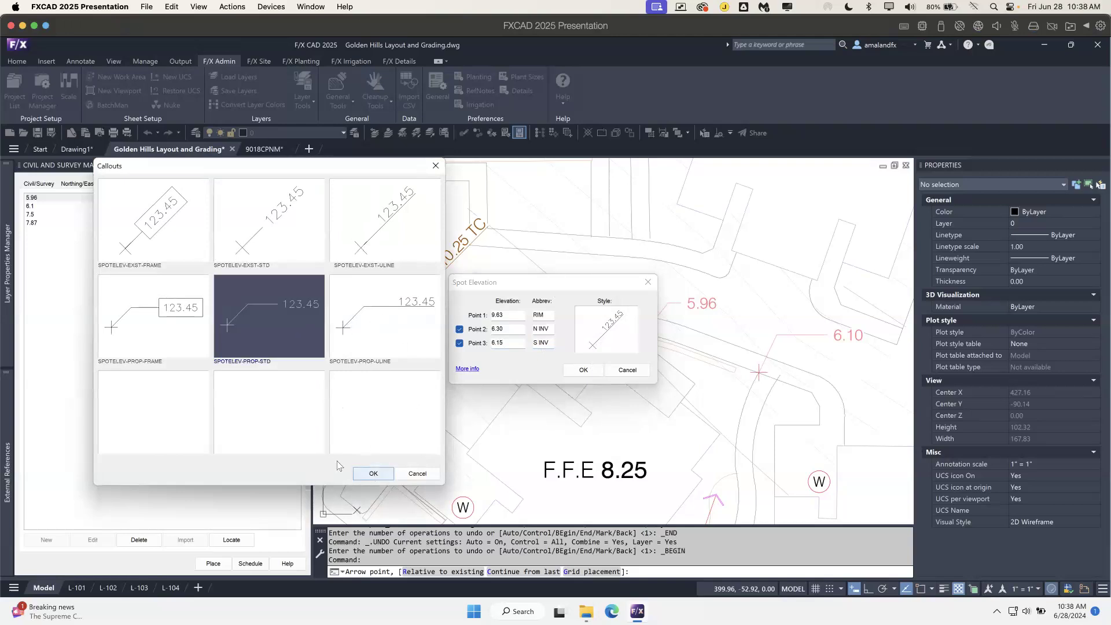
left_click(174, 321)
left_click(372, 473)
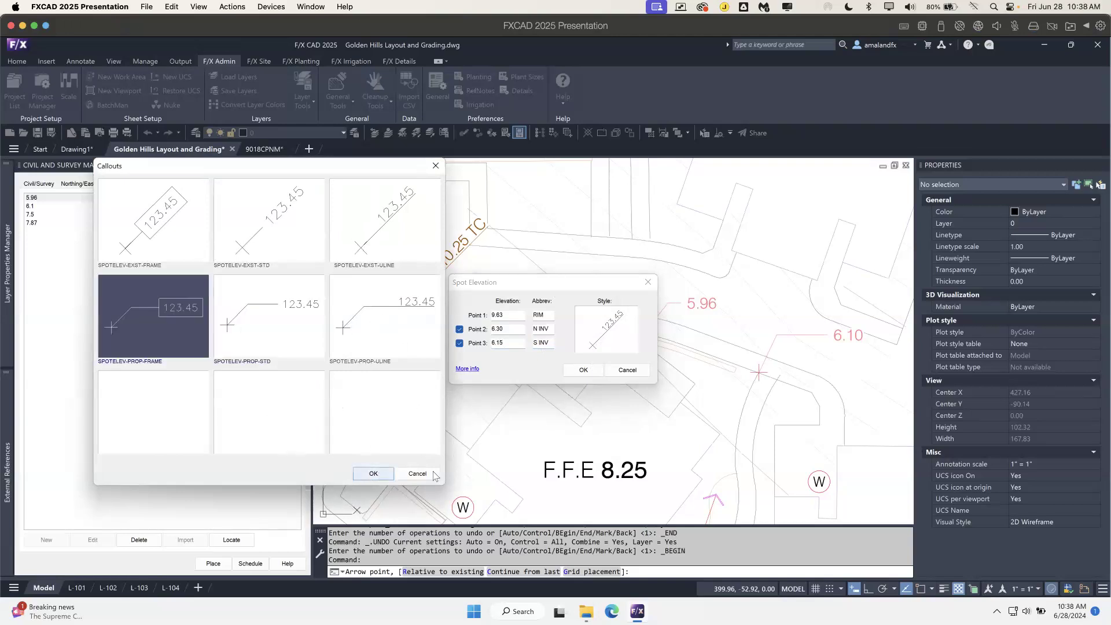
left_click(582, 370)
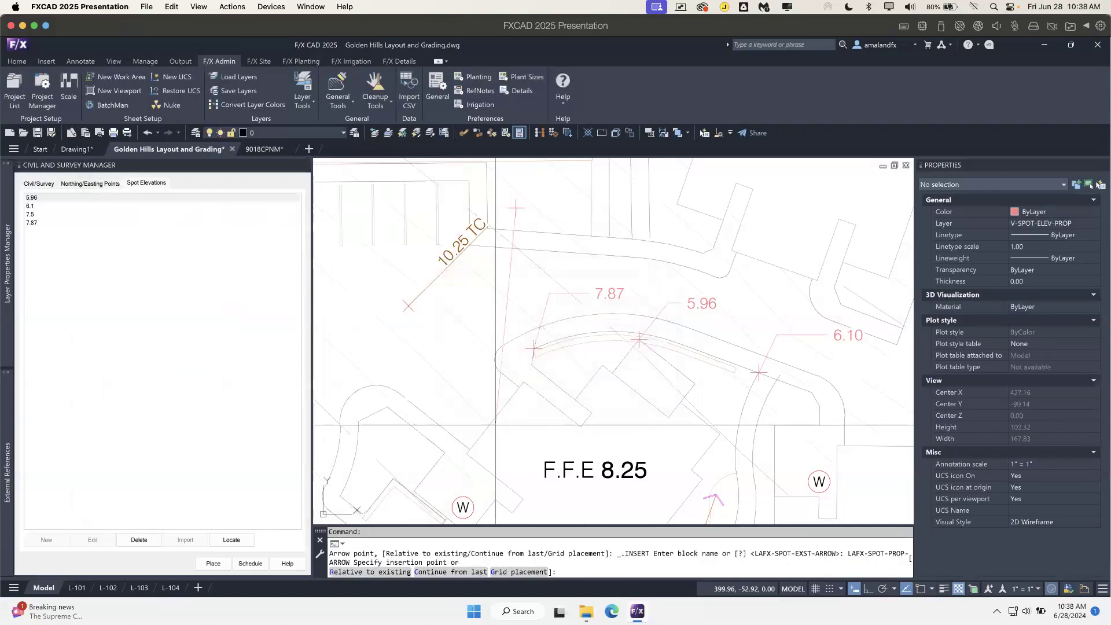
middle_click_drag(568, 233, 575, 400)
left_click(550, 303)
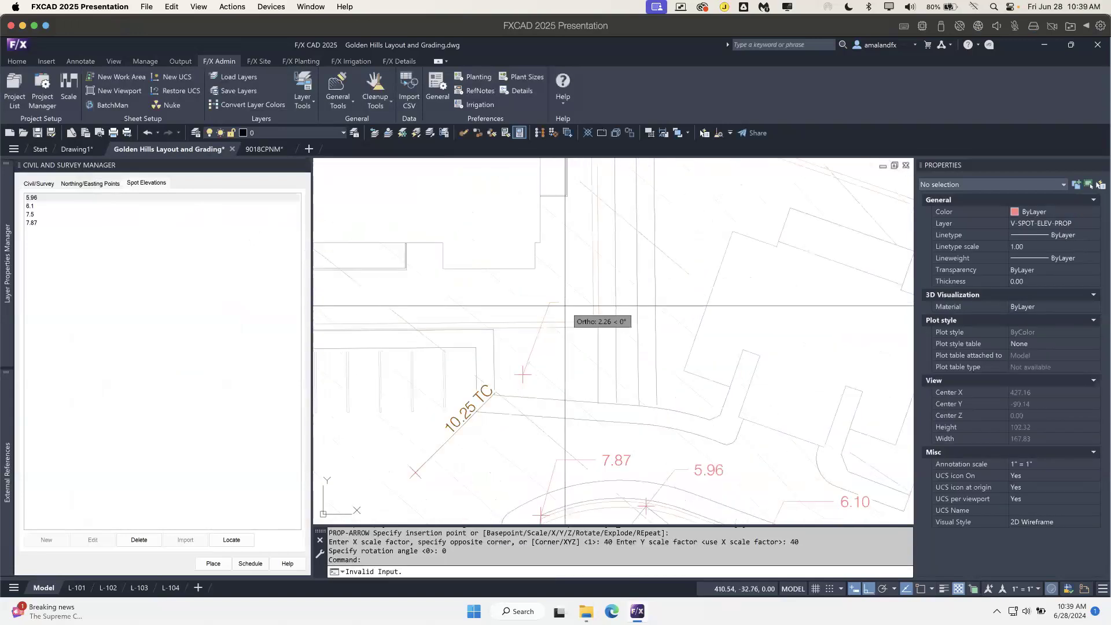
left_click(581, 303)
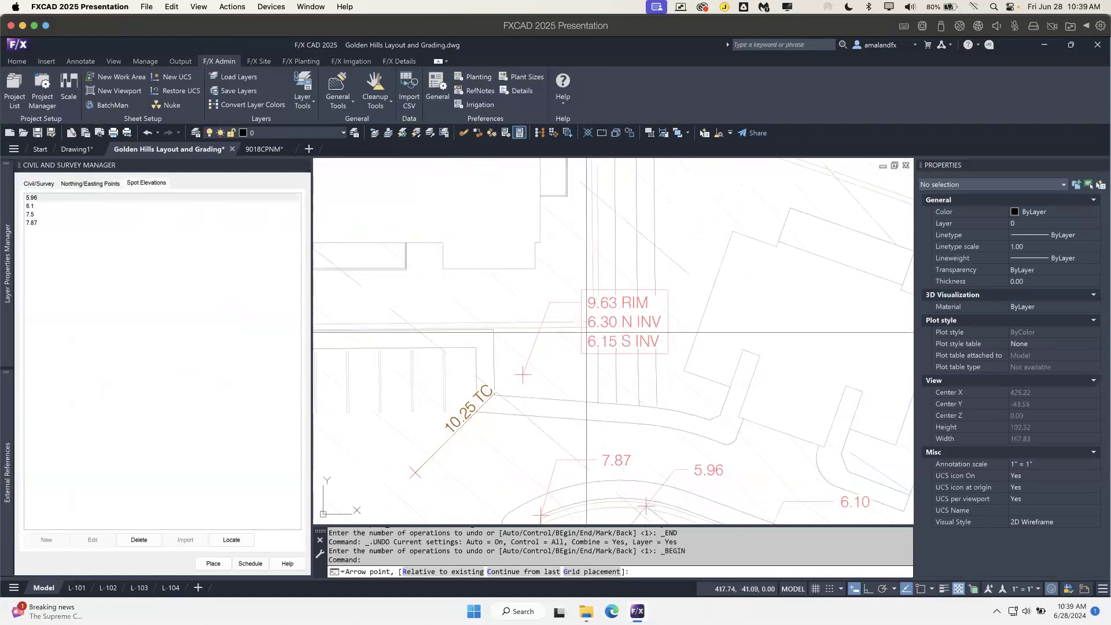
key("Escape")
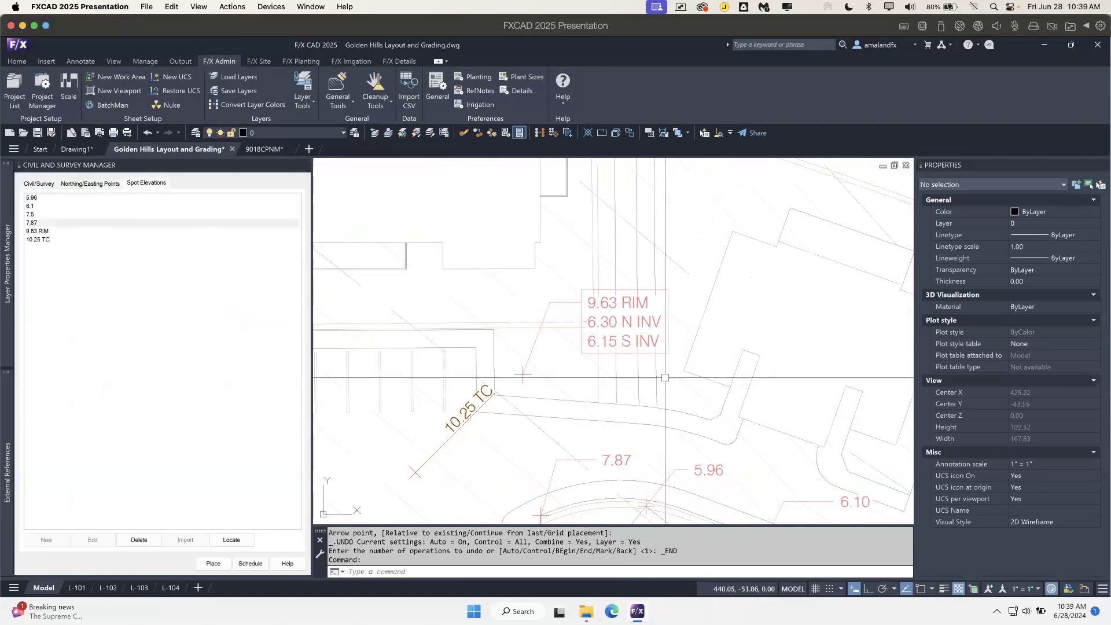
- Stretch the landing of the framed 9.63 RIM callout to the northwest so its text flips to the other side of the leader
left_click(652, 345)
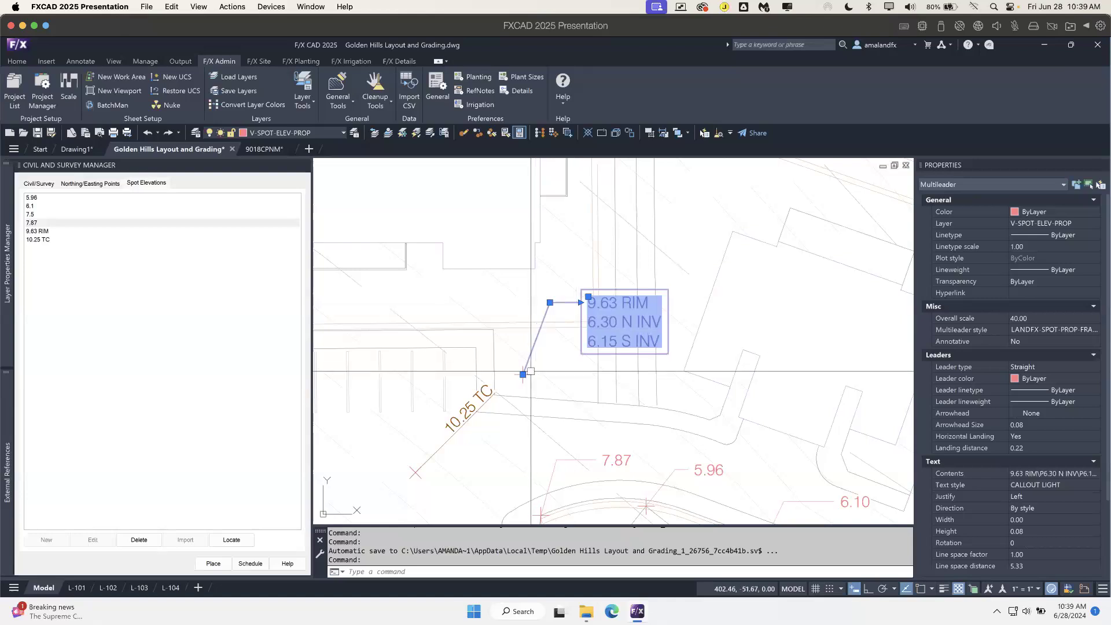
scroll(531, 373, "up", 2)
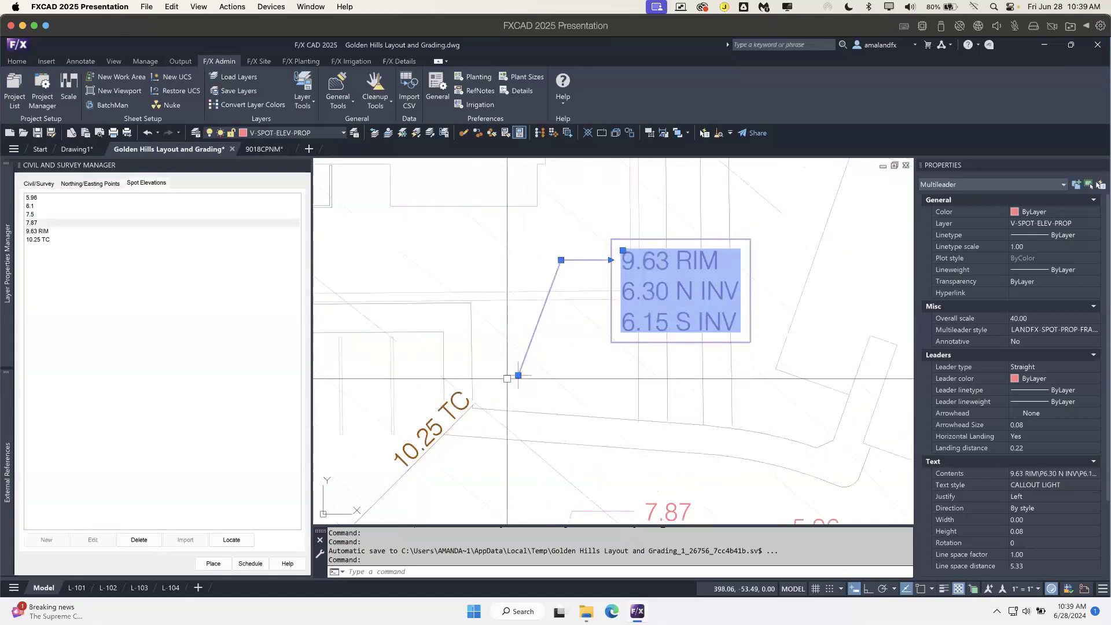
left_click(560, 260)
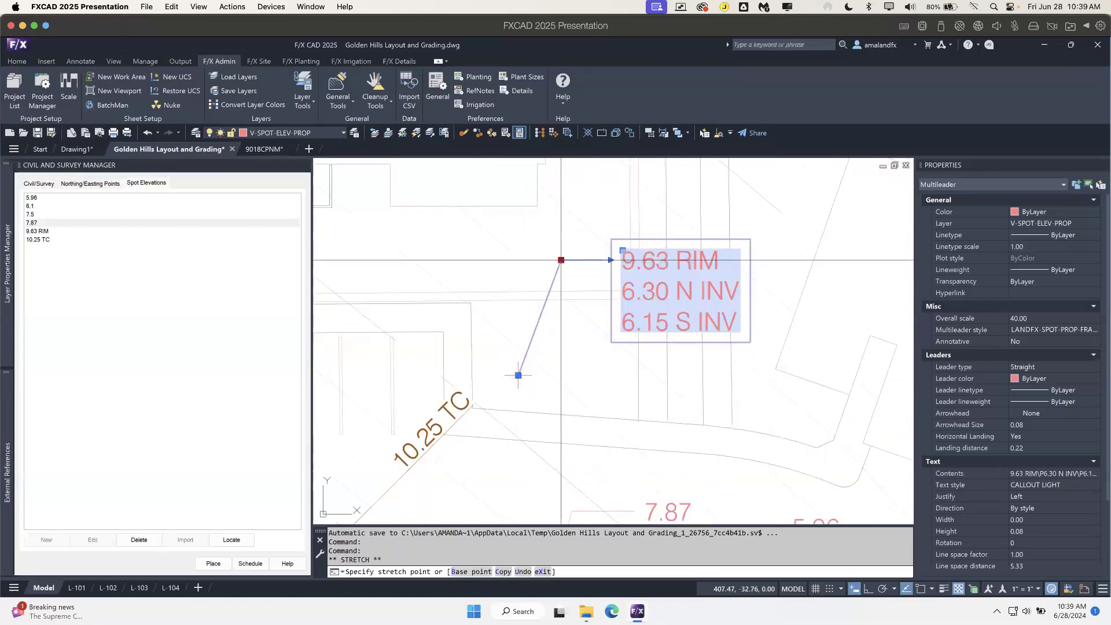
middle_click_drag(448, 260, 662, 320)
left_click(628, 224)
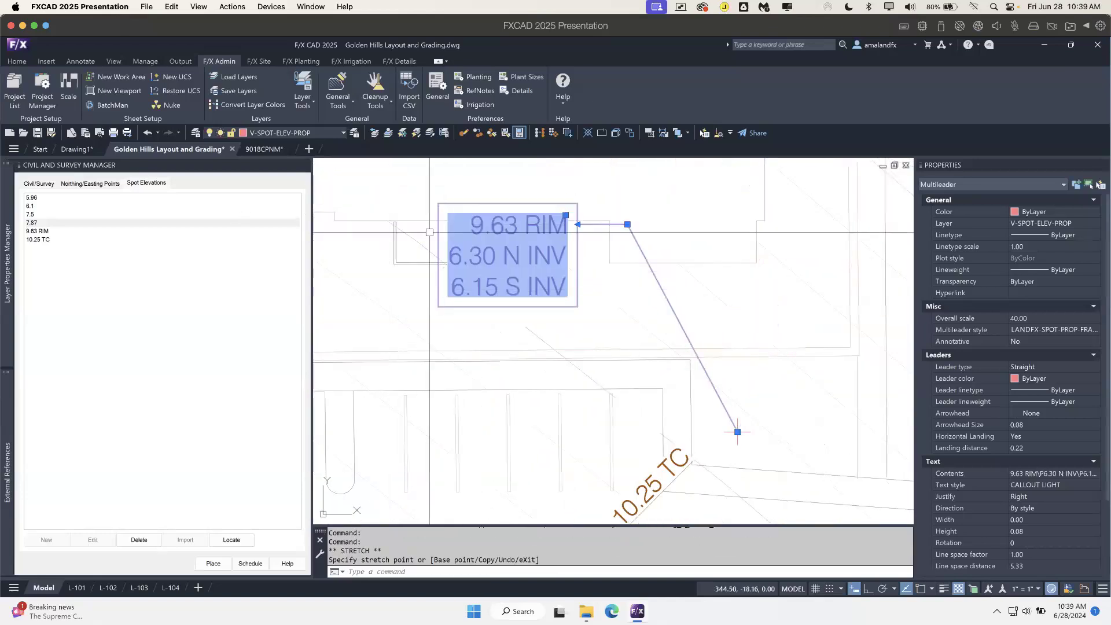
key("Escape")
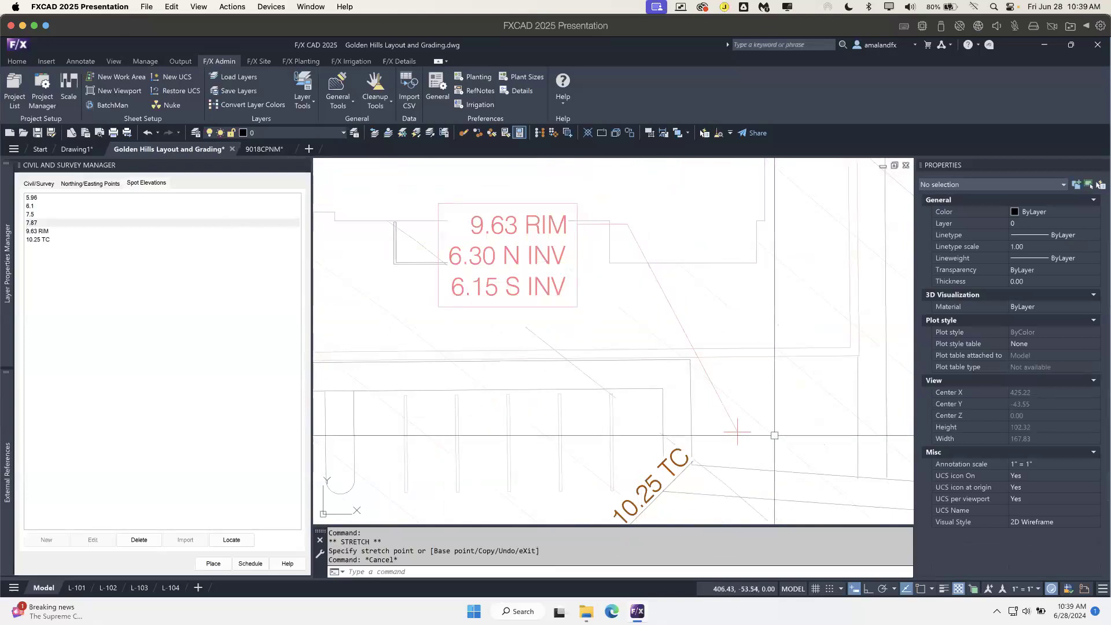
scroll(802, 405, "down", 4)
middle_click_drag(799, 408, 509, 284)
scroll(430, 251, "up", 2)
scroll(431, 250, "up", 2)
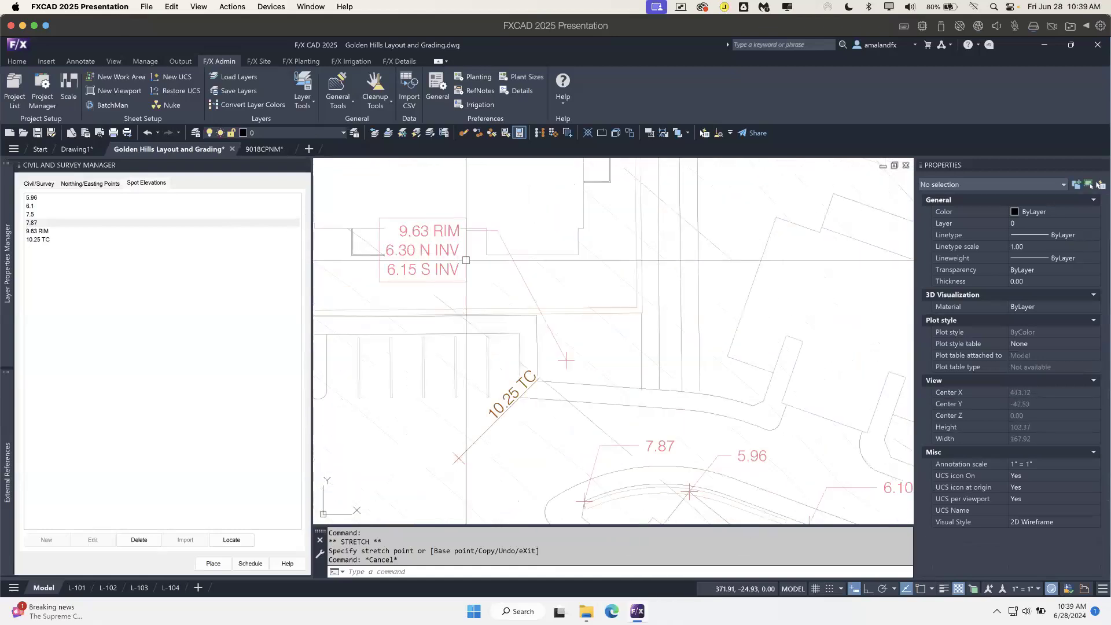
left_click(500, 239)
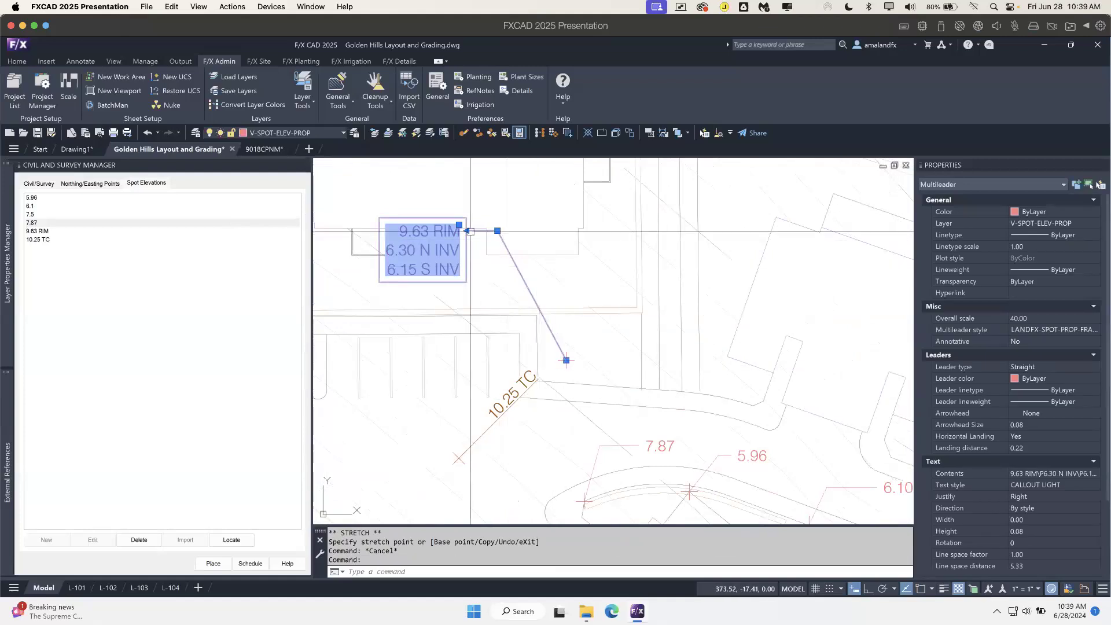
scroll(572, 361, "up", 4)
left_click(548, 355)
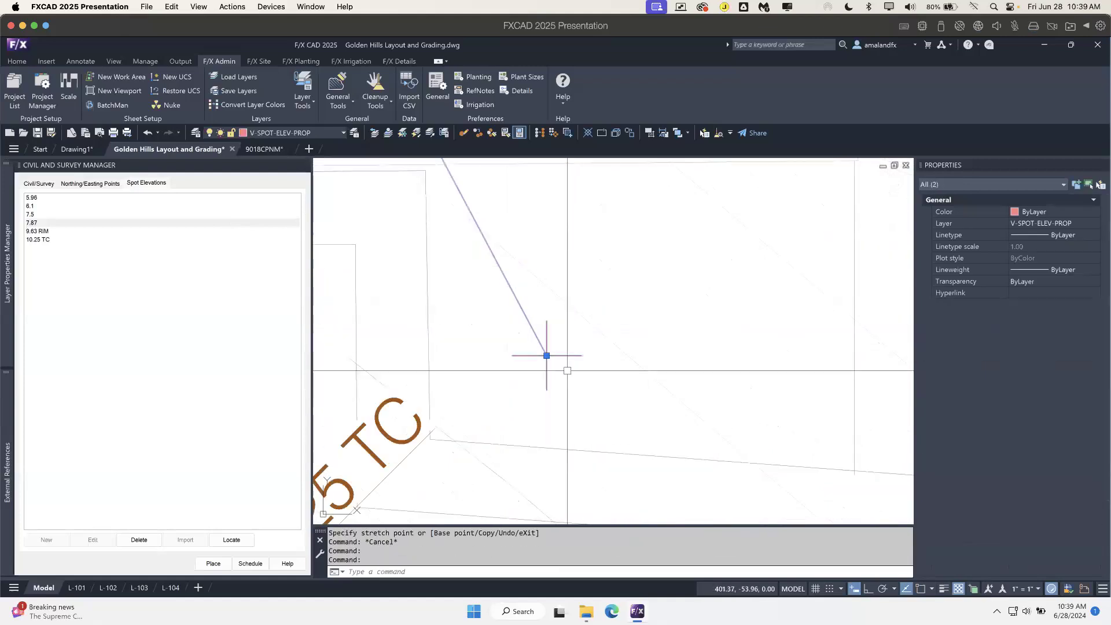
key("Escape")
left_click(548, 356)
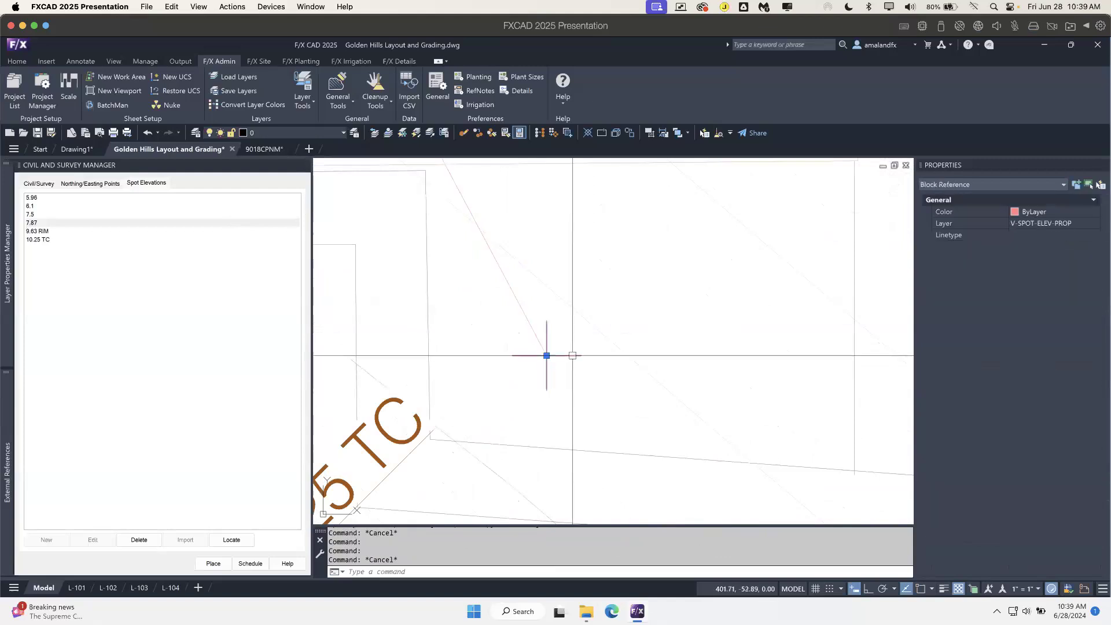
left_click(550, 355)
key("Escape")
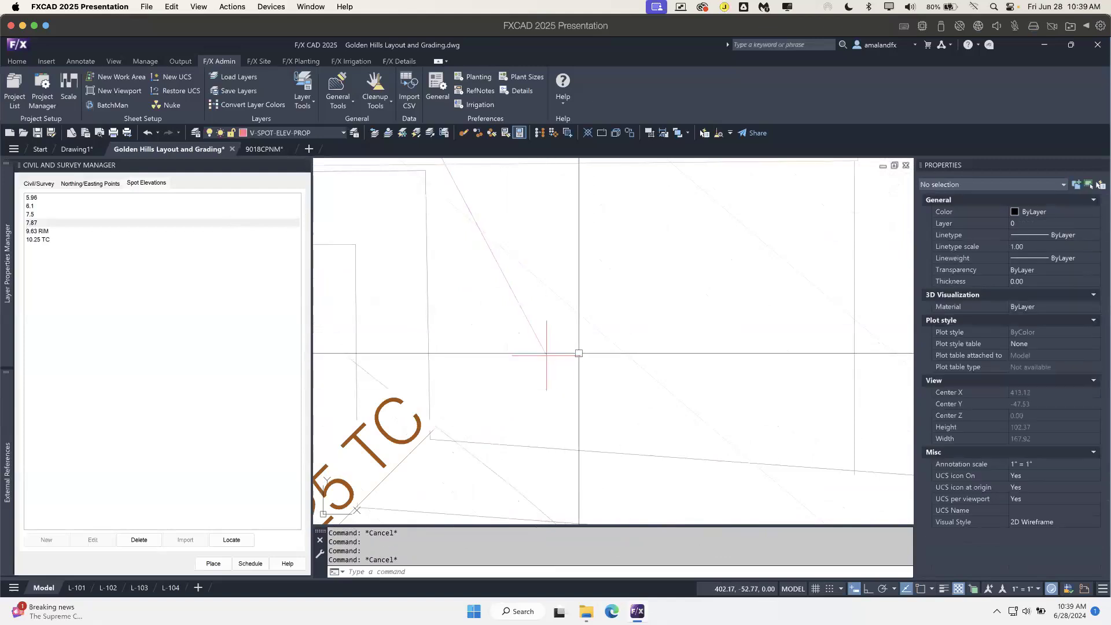
- Move the arrow cross of the framed 9.63 RIM callout northwest into the building, to about X 317.7, Y 4.9
left_click(550, 362)
left_click(547, 355)
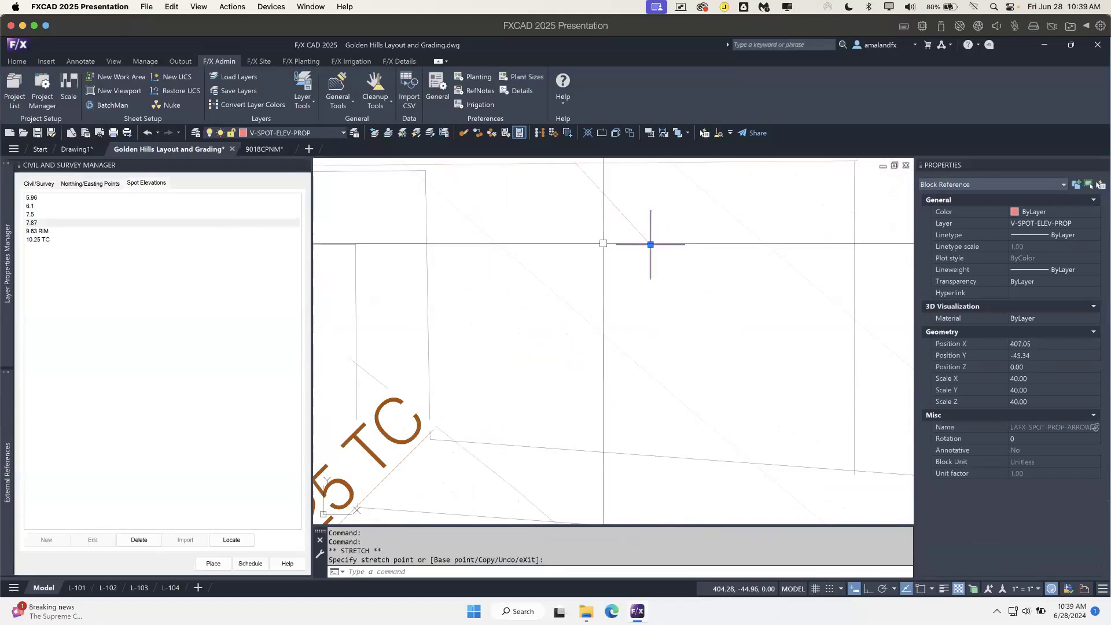
scroll(677, 281, "down", 5)
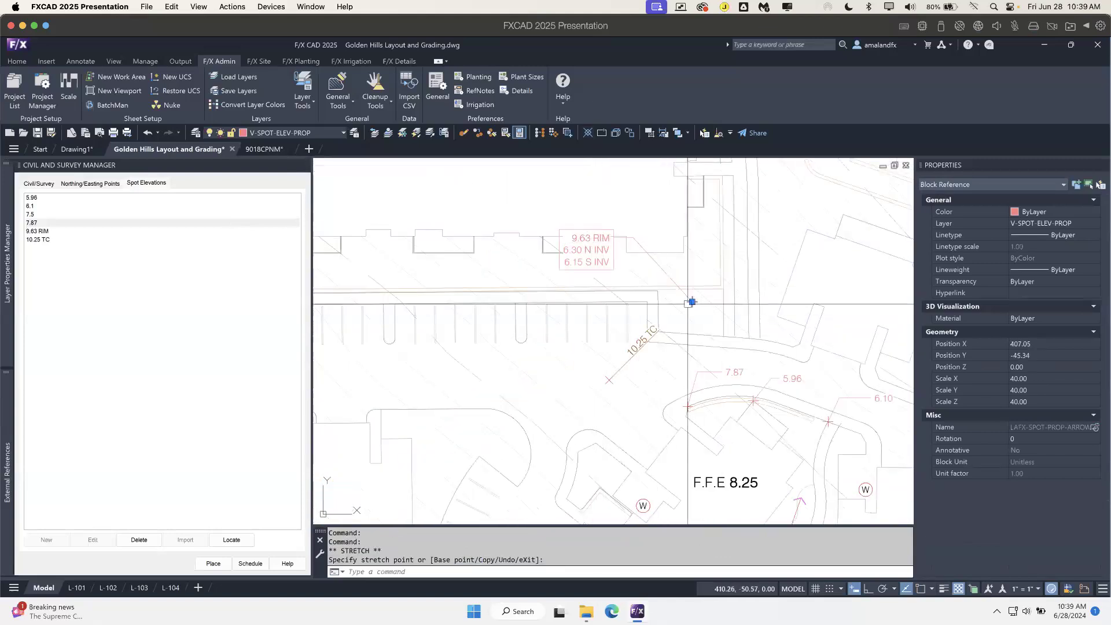
left_click(692, 302)
left_click(693, 301)
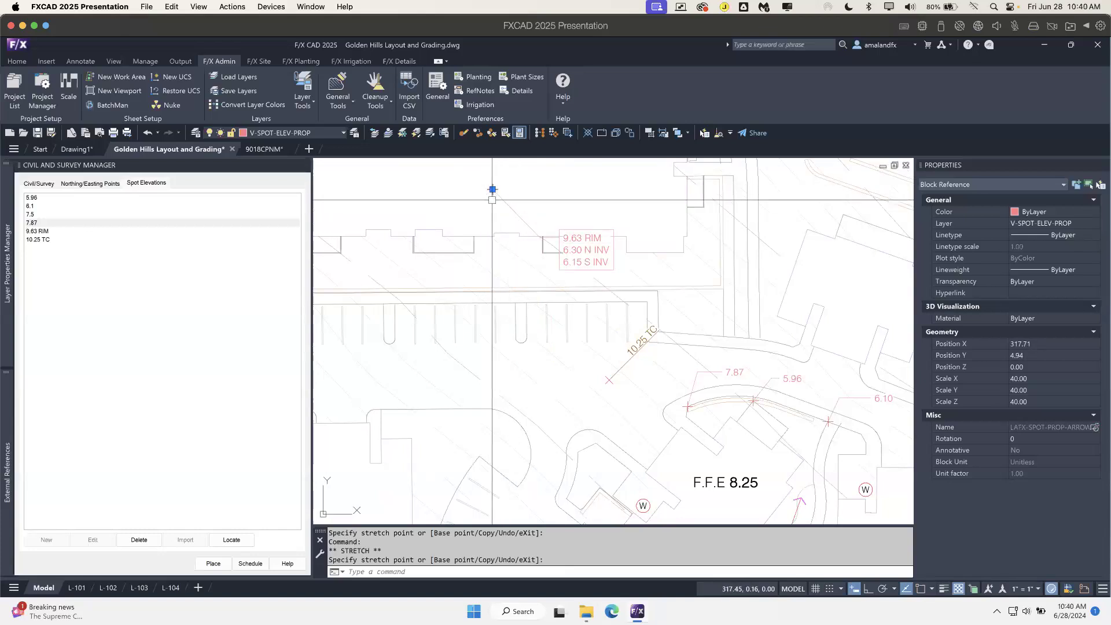
key("Escape")
middle_click_drag(535, 222, 571, 281)
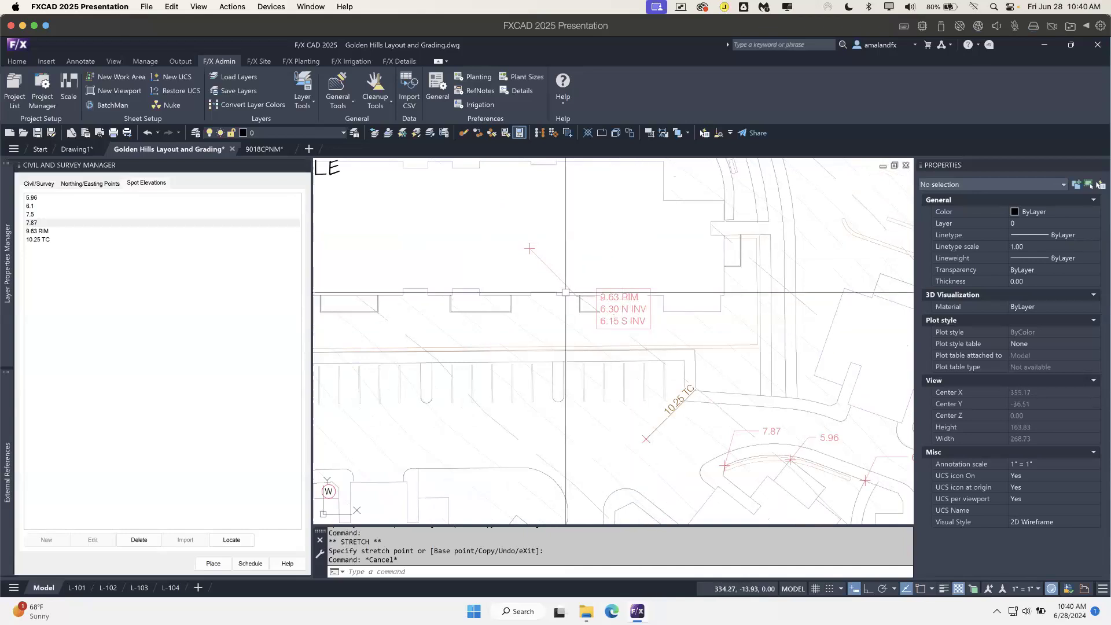
- Place a spot elevation relative to the framed 9.63 RIM callout, sloping up 8.5% along a straight line to a point west-northwest inside the building
middle_click_drag(602, 302, 619, 329)
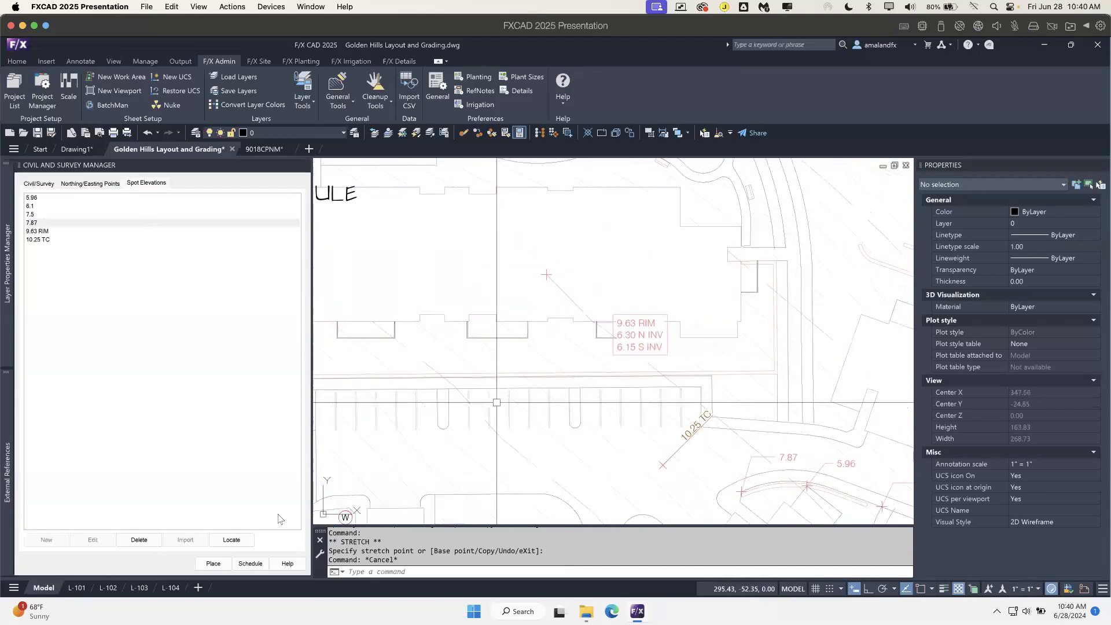
left_click(213, 563)
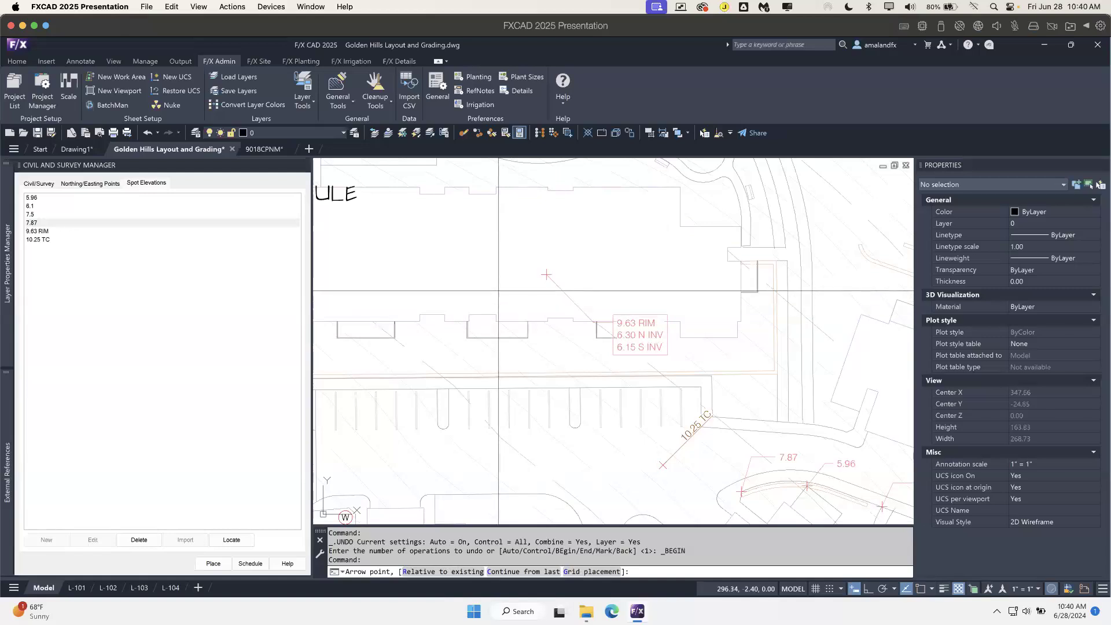
key("Return")
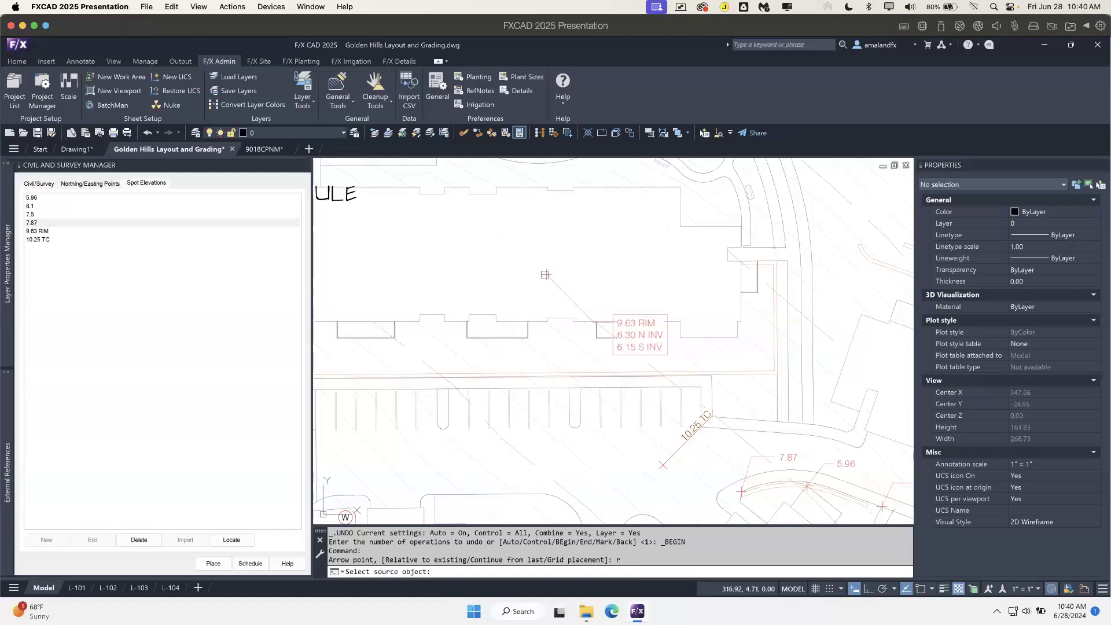
left_click(640, 330)
mouse_move(546, 228)
left_mouse_down()
mouse_move(411, 216)
mouse_move(416, 233)
left_mouse_up()
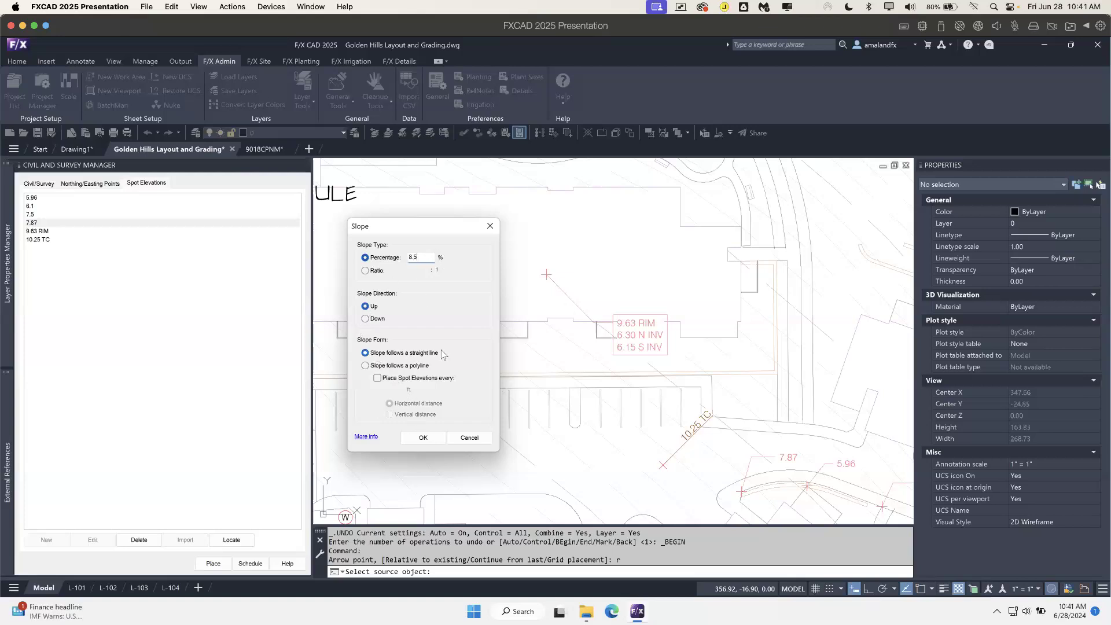
key("Return")
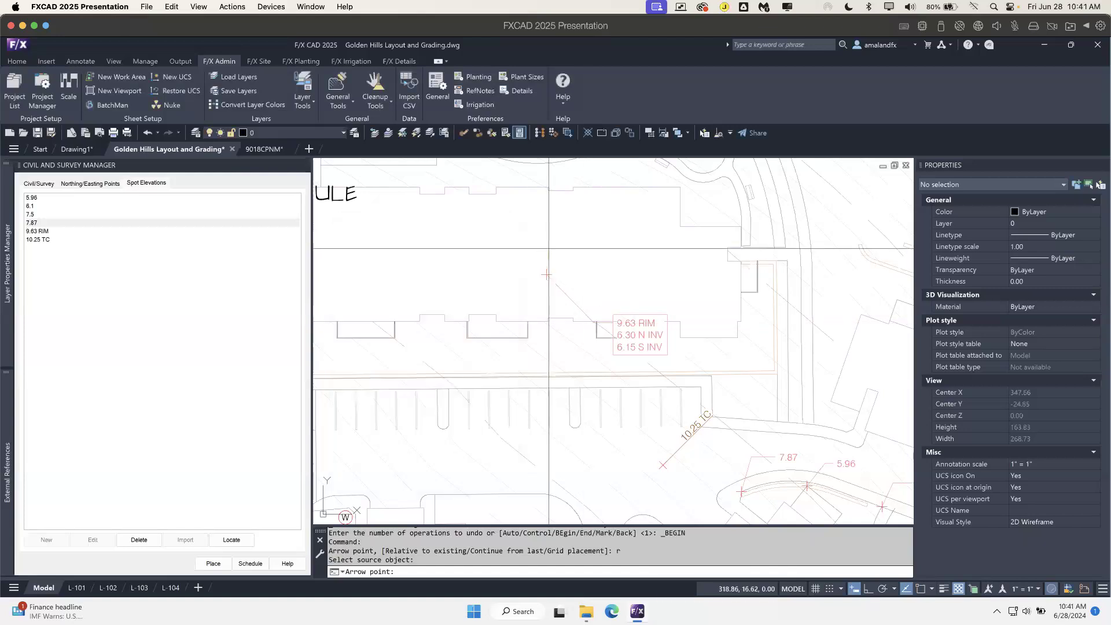
left_click(401, 233)
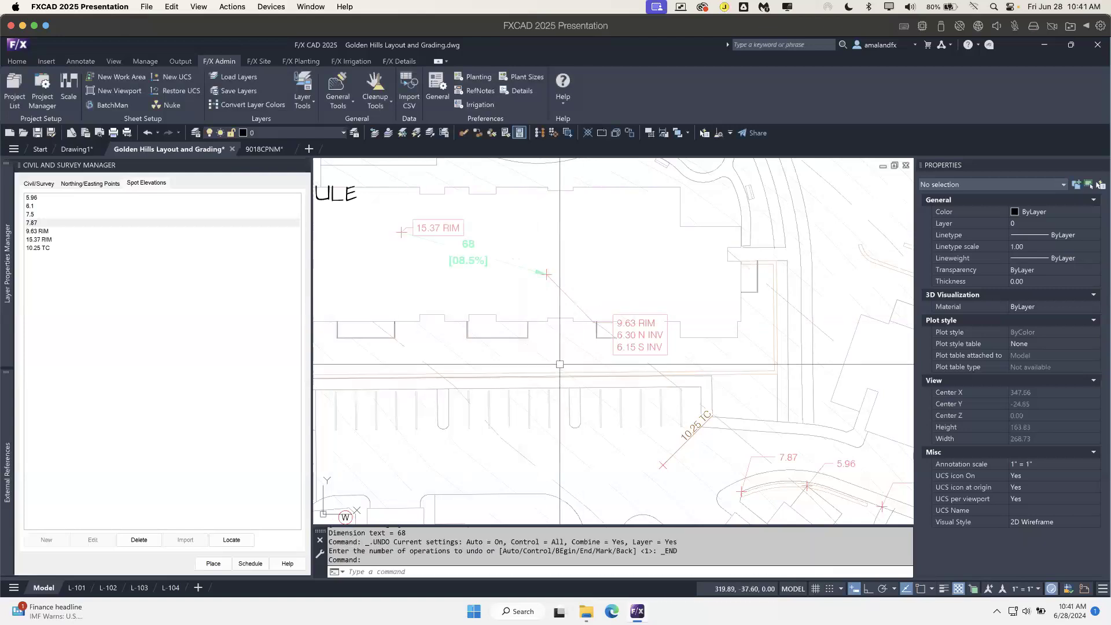
- Examine the properties of the slope dimension between the two framed callouts in the building, leaving it unchanged
left_click(470, 261)
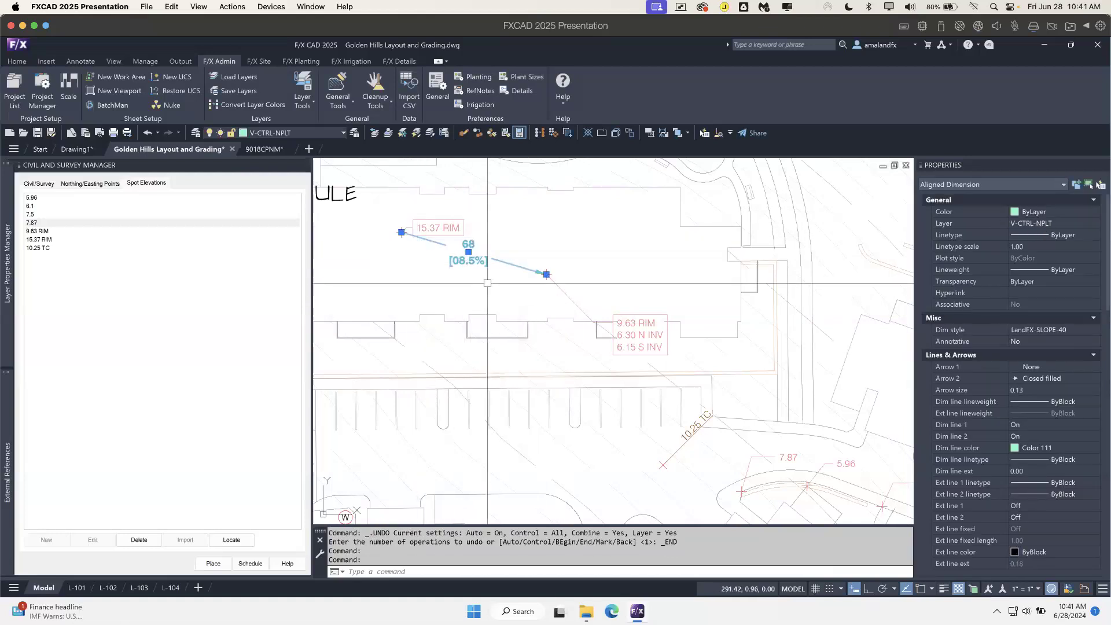
key("Escape")
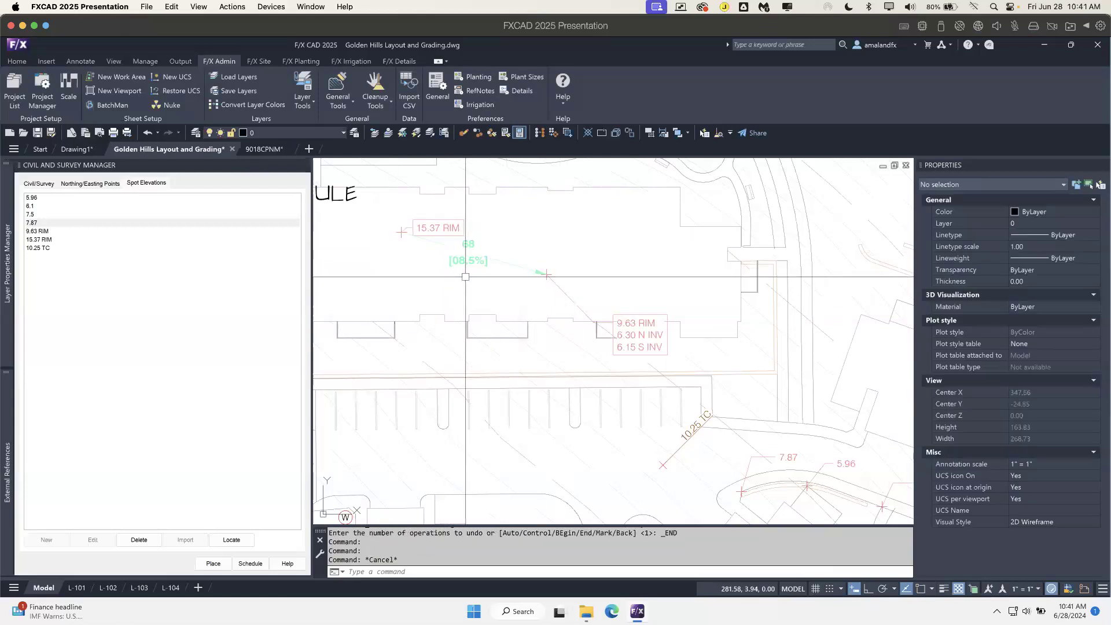
middle_click_drag(456, 264, 536, 305)
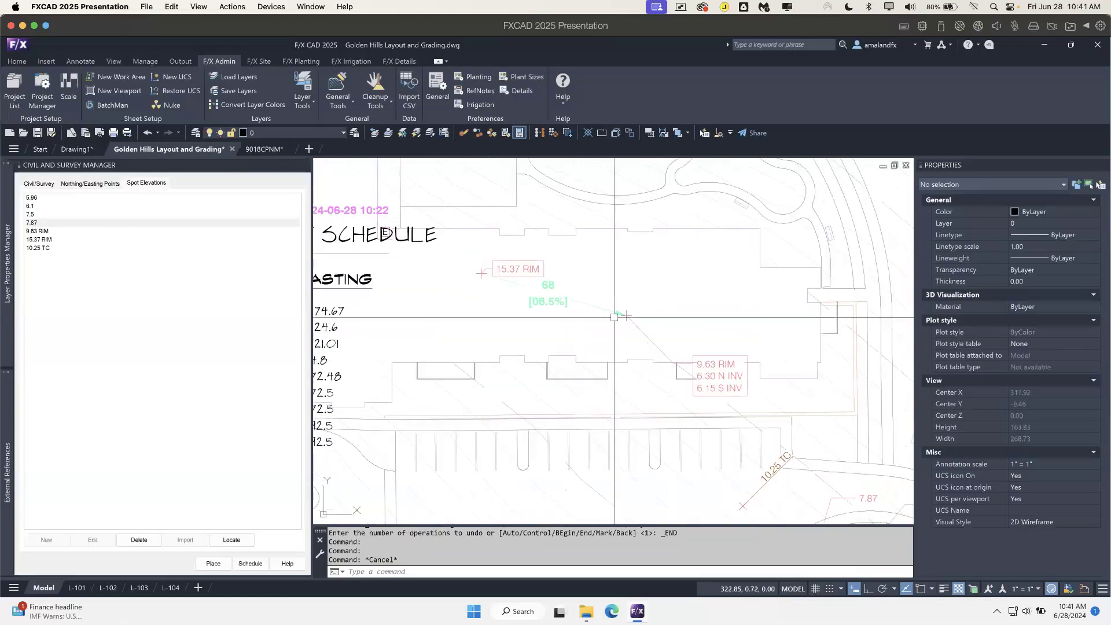
- Remove the RIM abbreviation from the text of the framed 15.37 callout and leave the text editor
left_click(516, 270)
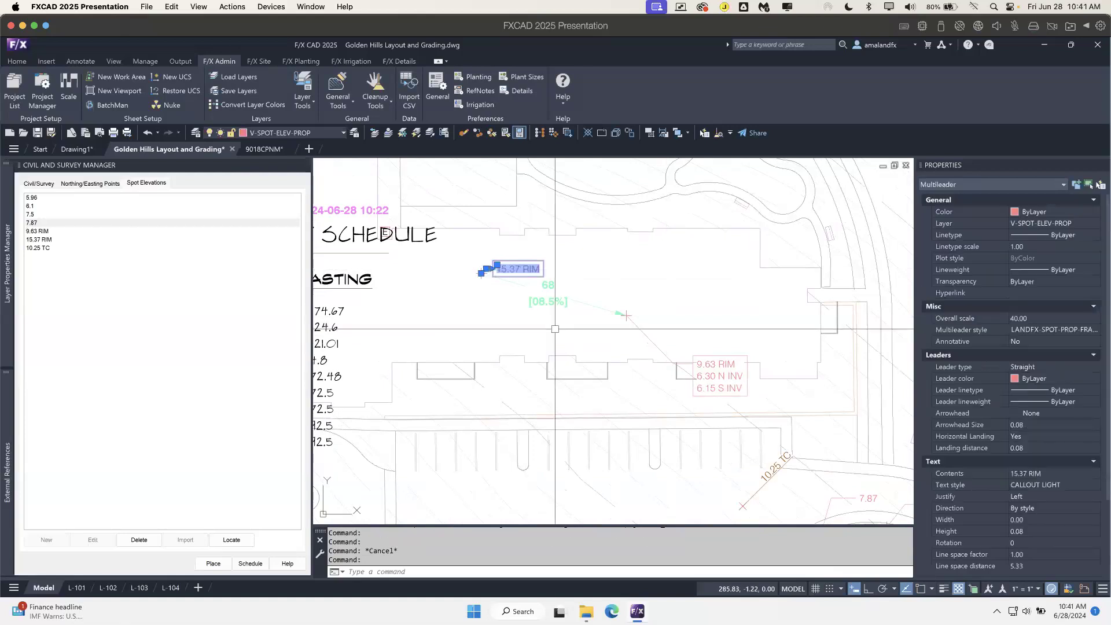
left_click(45, 240)
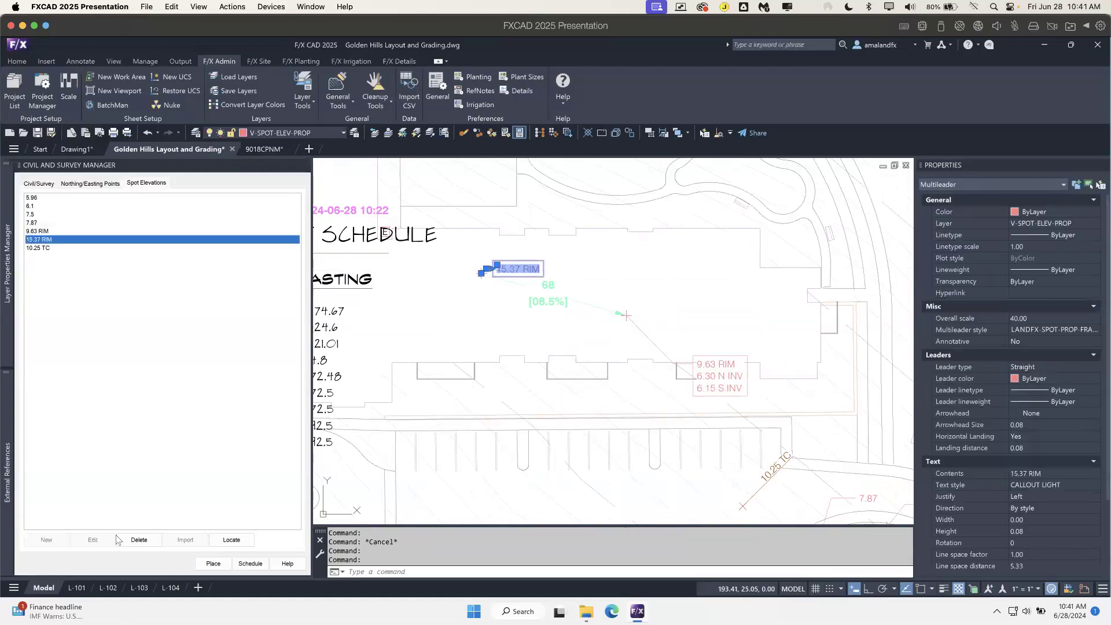
double_click(517, 270)
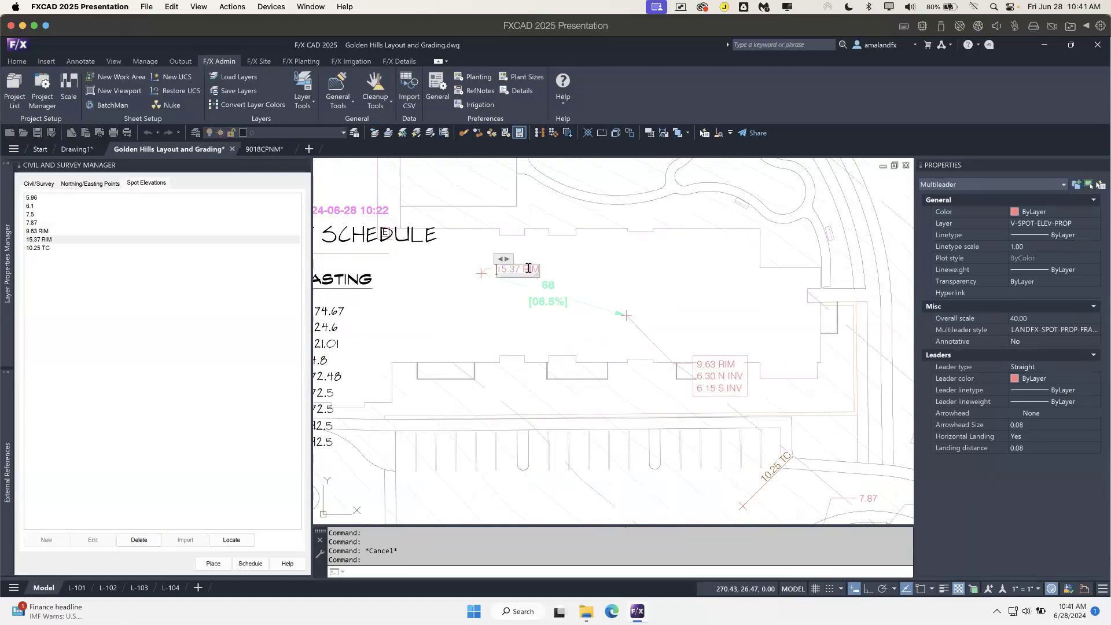
left_click(564, 260)
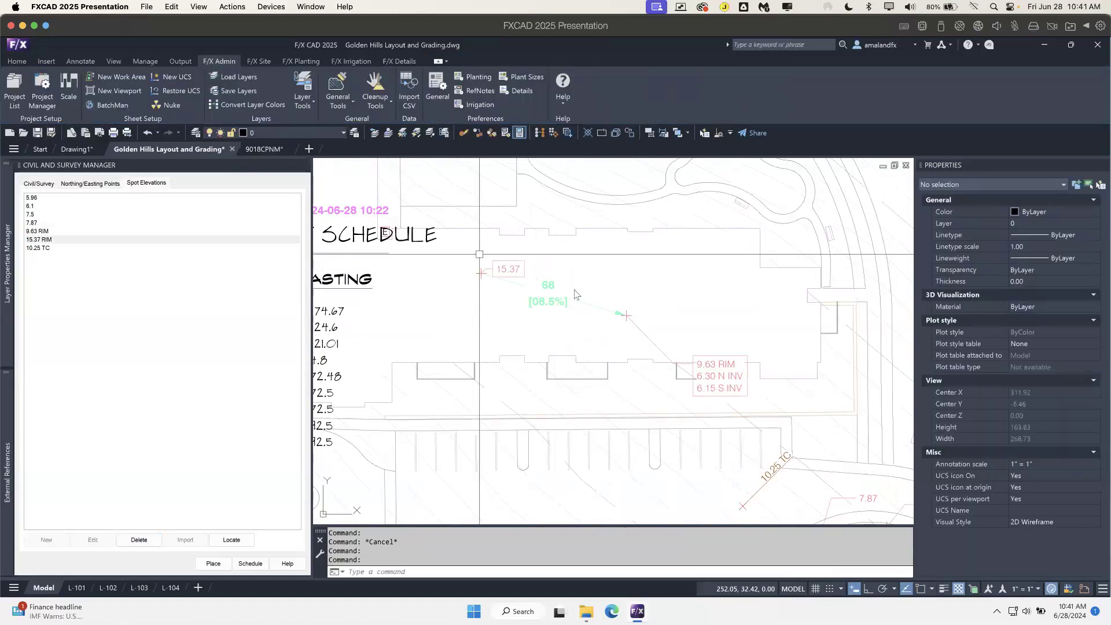
left_click(508, 318)
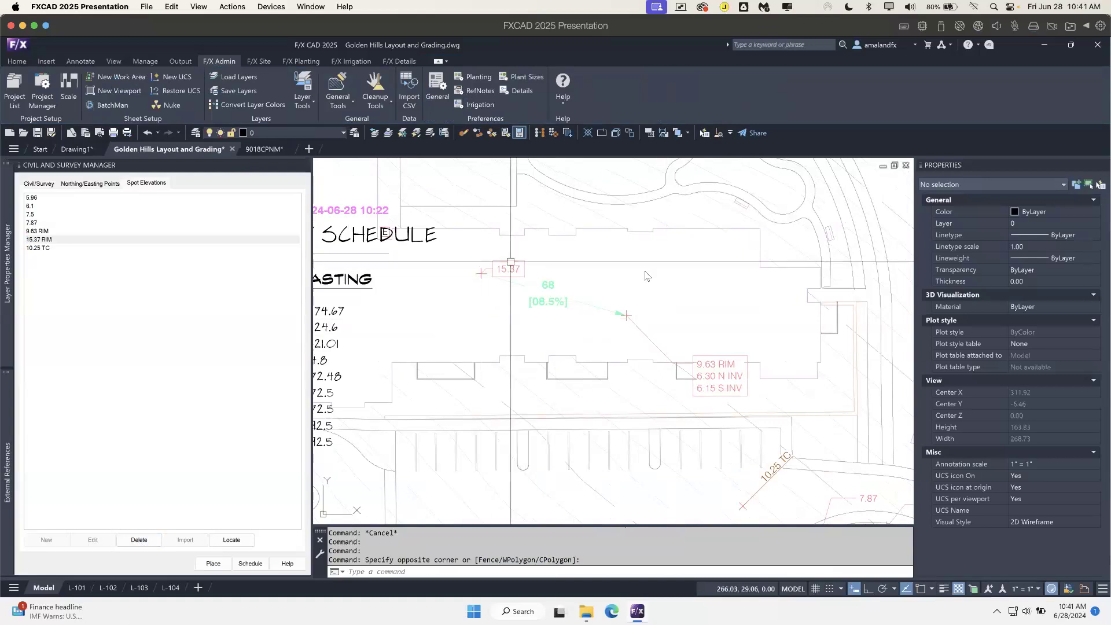
left_click(724, 370)
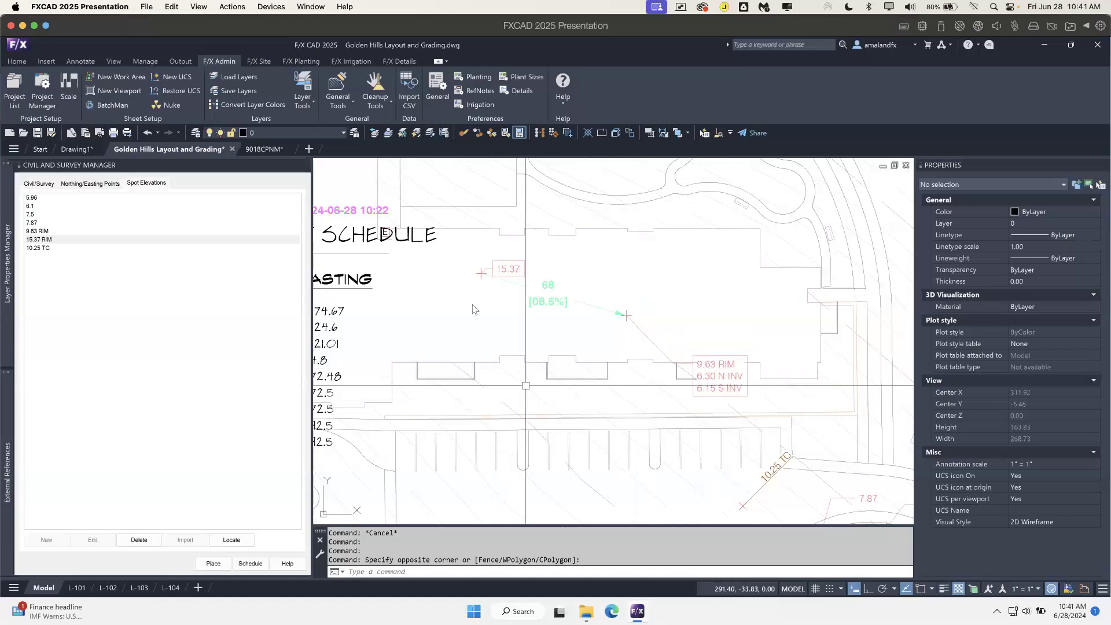
- Examine the winding walkway northeast of the buildings and check its L-WALK-CNTR centerline polyline at the lower end
scroll(739, 326, "down", 3)
middle_click_drag(740, 322, 704, 387)
mouse_move(672, 262)
middle_mouse_down()
mouse_move(607, 315)
mouse_move(577, 411)
middle_mouse_up()
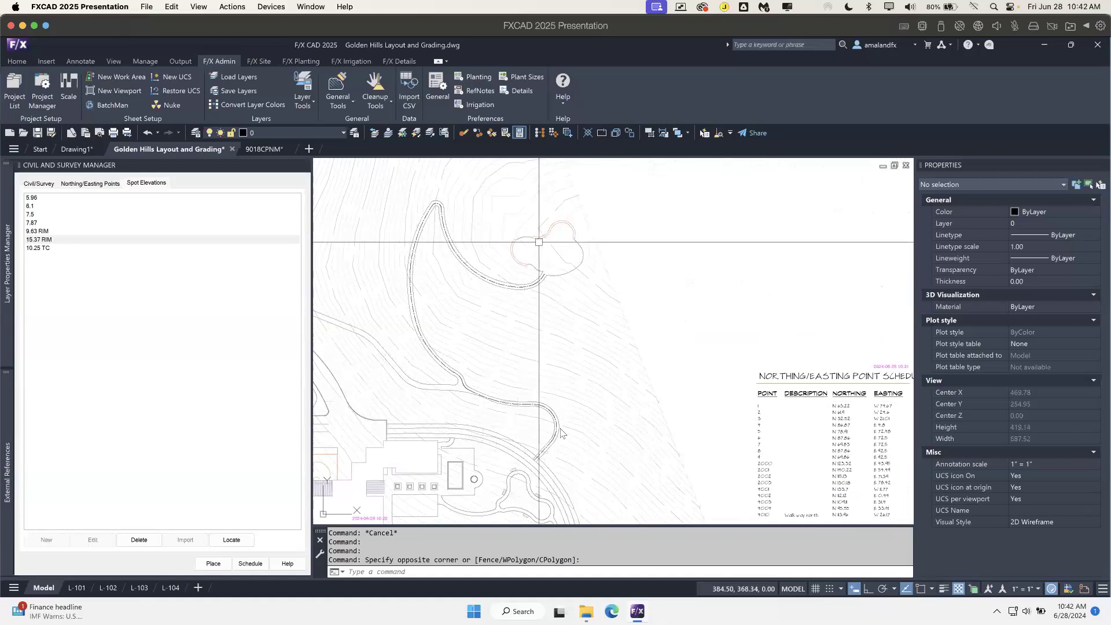
scroll(532, 484, "up", 10)
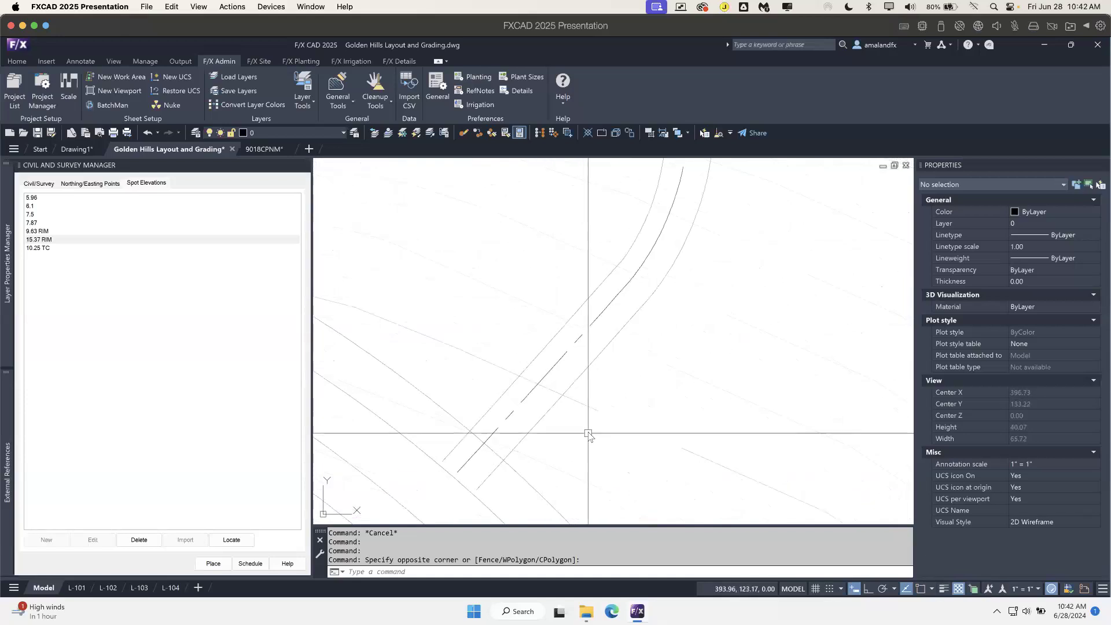
mouse_move(489, 513)
middle_mouse_down()
mouse_move(520, 459)
mouse_move(594, 395)
middle_mouse_up()
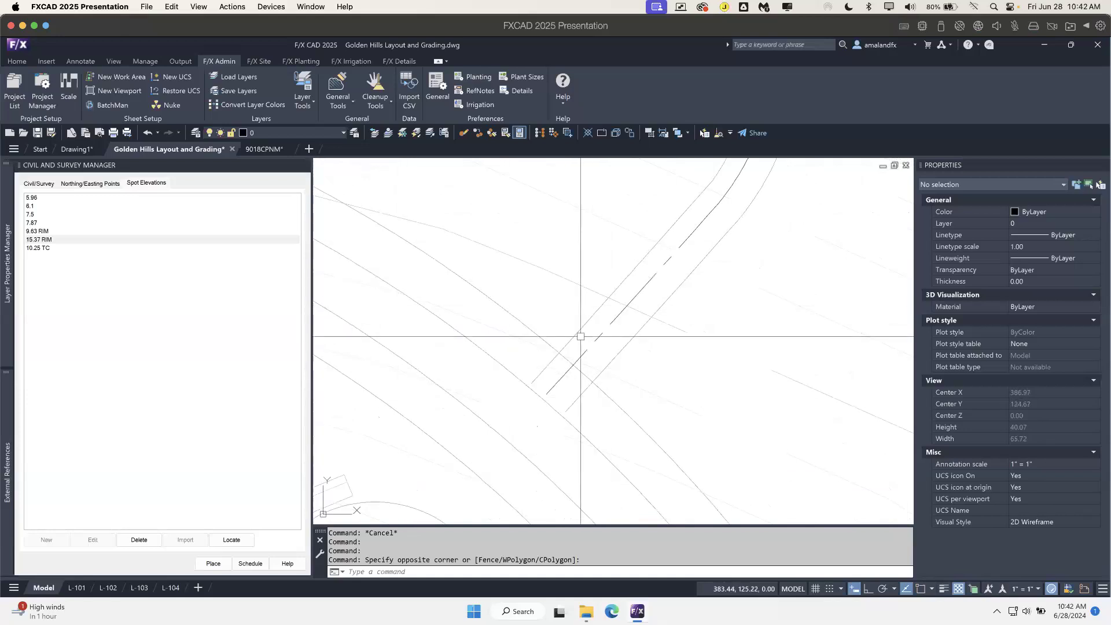
scroll(572, 320, "down", 8)
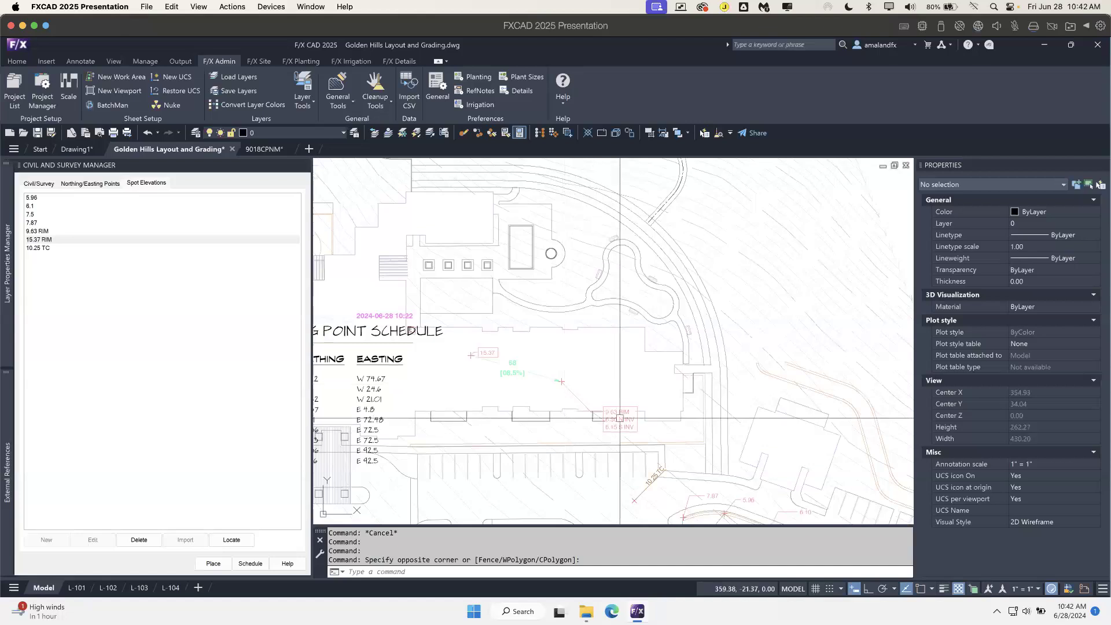
middle_click_drag(665, 239, 588, 392)
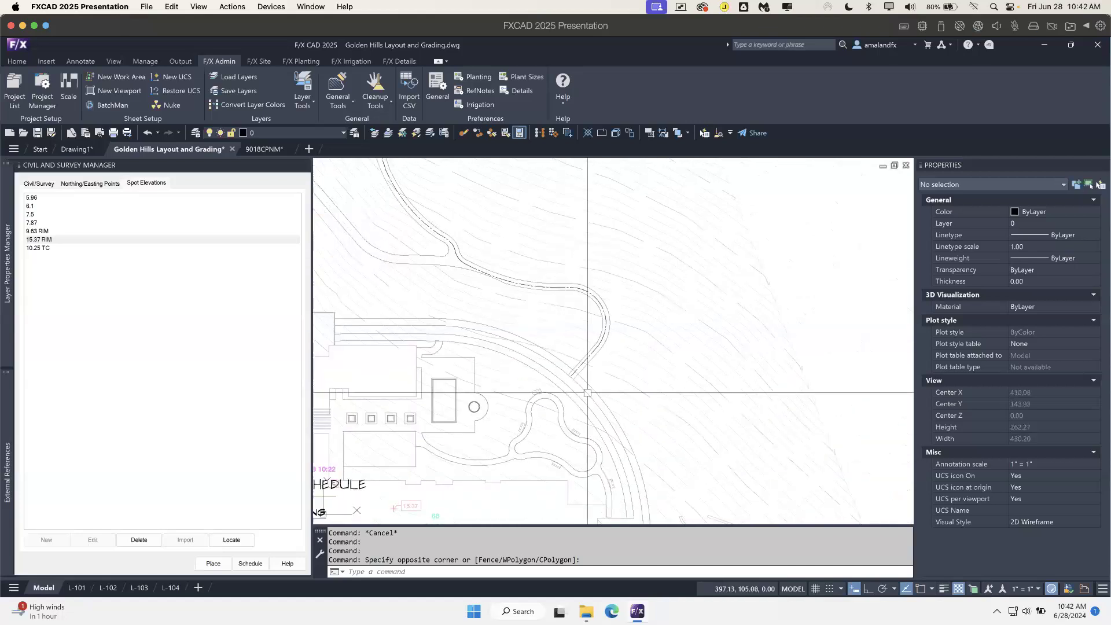
scroll(578, 376, "up", 6)
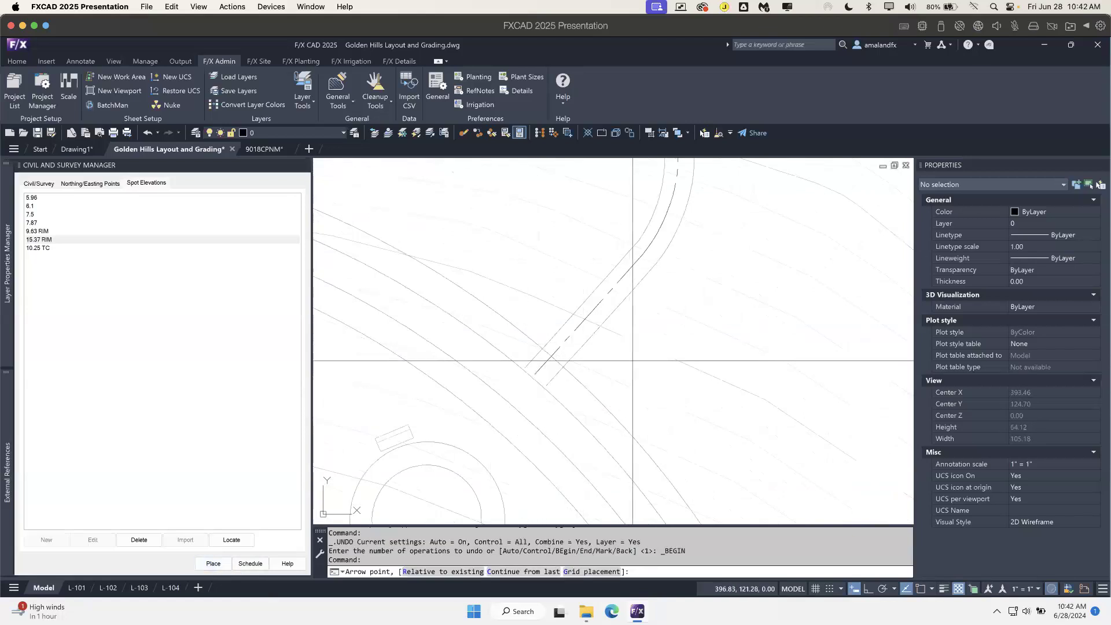
key("Escape")
left_click(575, 330)
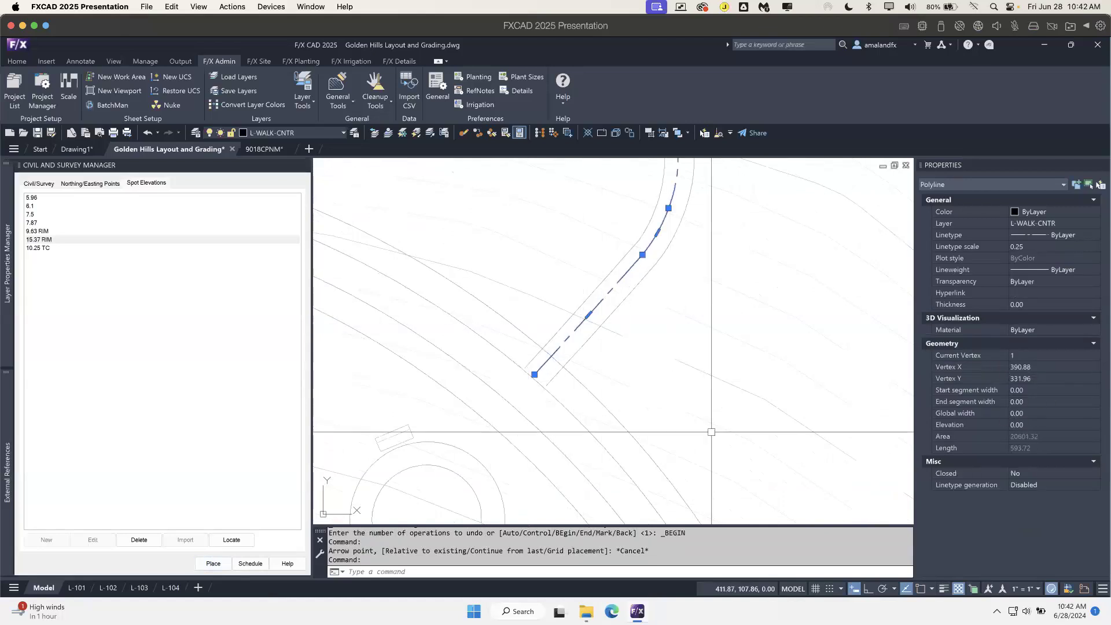
key("Escape")
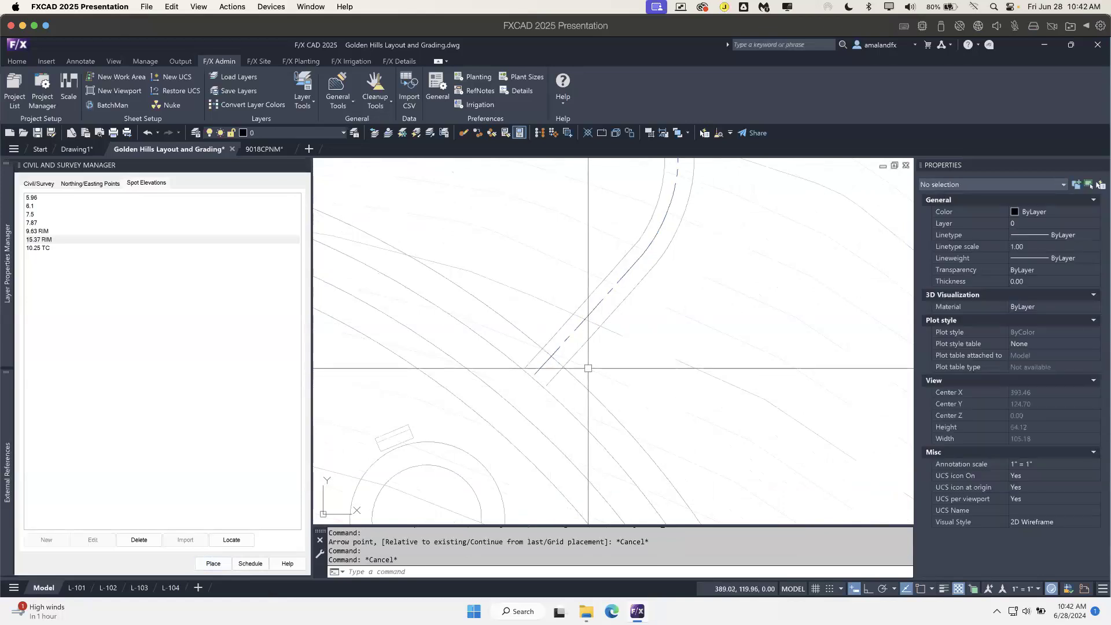
- Start a spot elevation with object snap turned on and set its arrow point just southeast of the walkway centerline's lower end
mouse_move(639, 618)
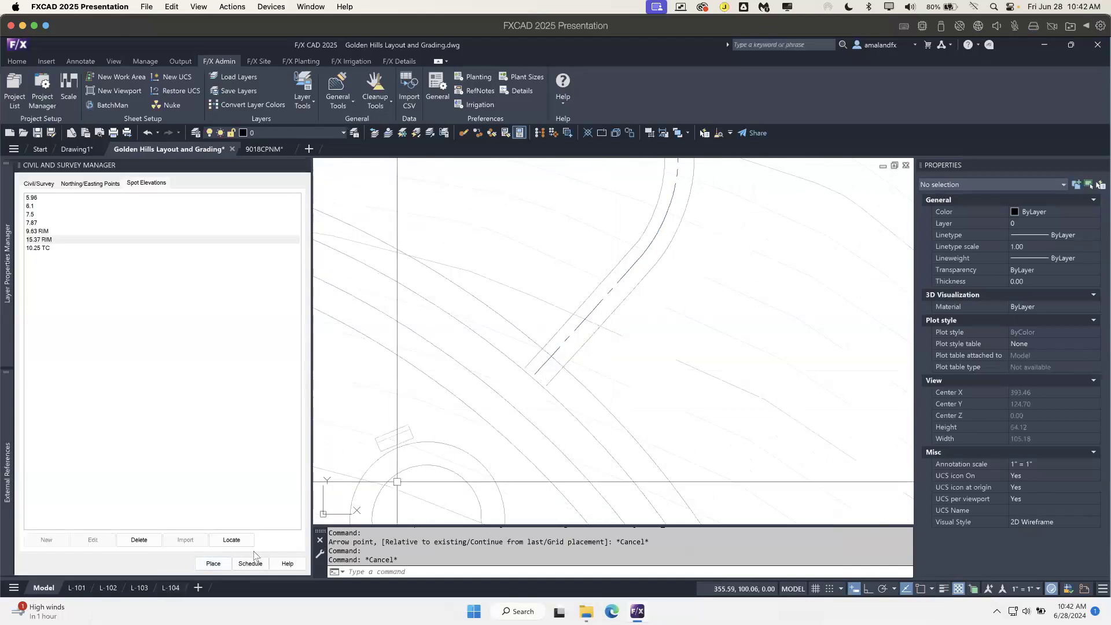
left_click(204, 565)
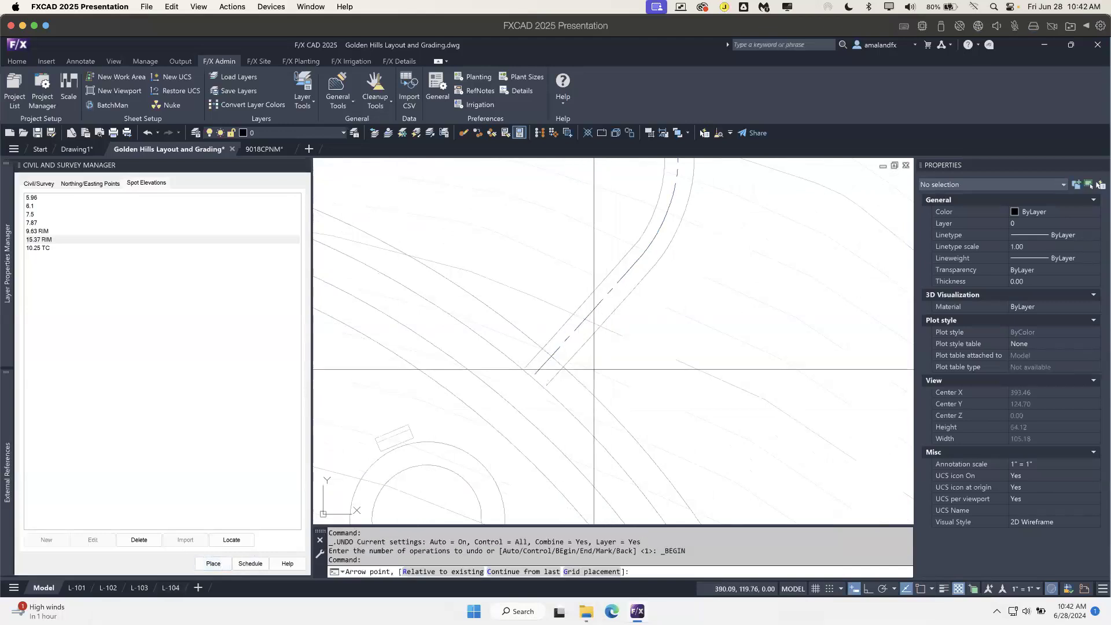
left_click(920, 587)
left_click(931, 588)
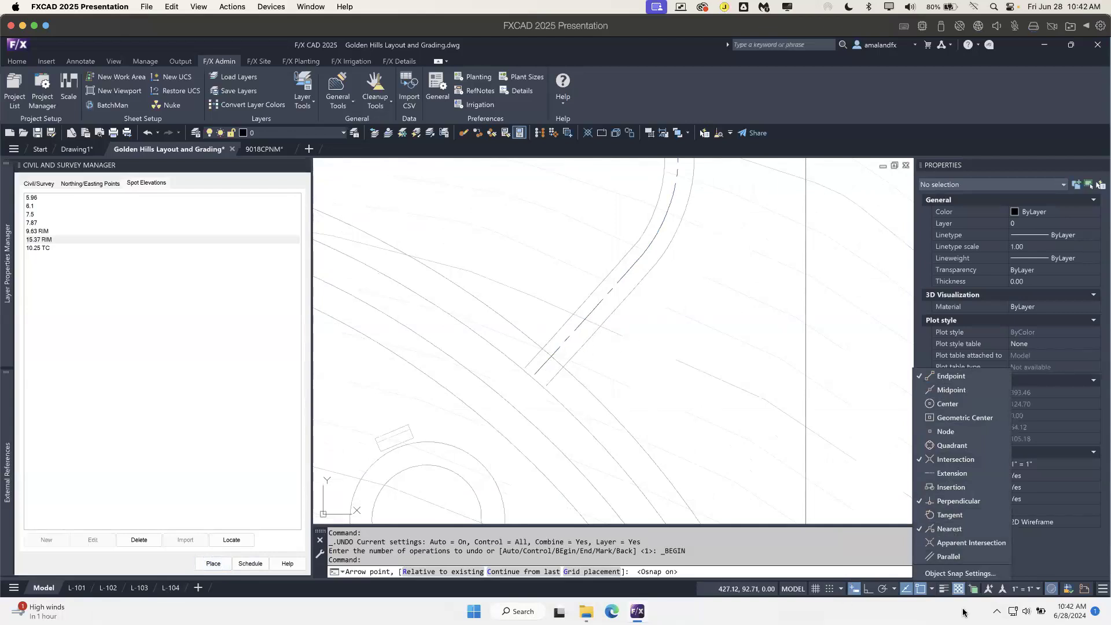
left_click(933, 589)
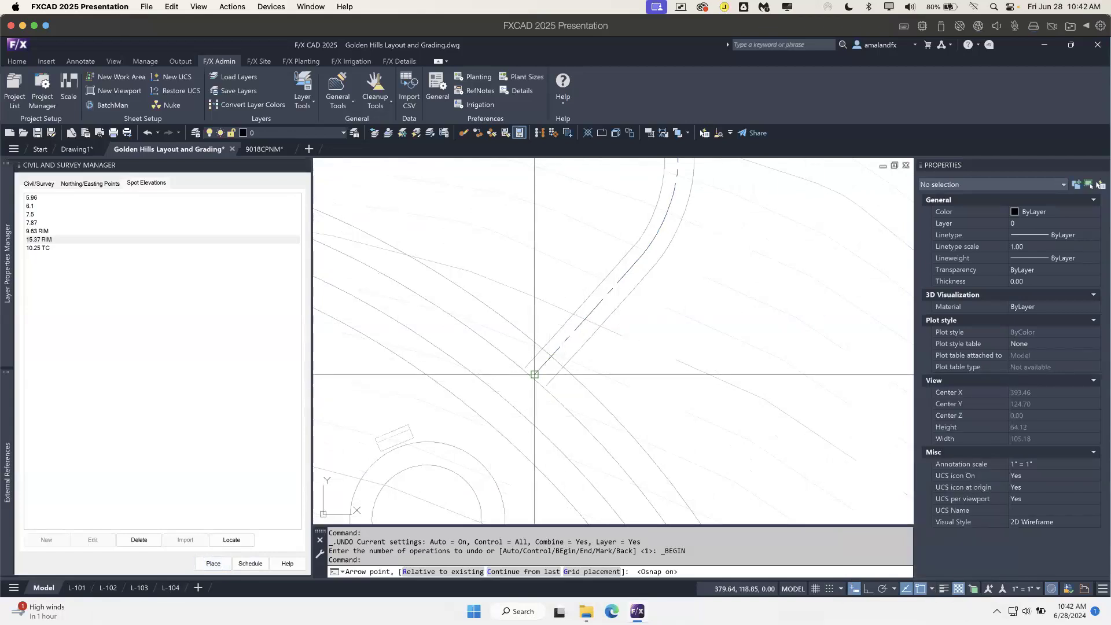
left_click(553, 403)
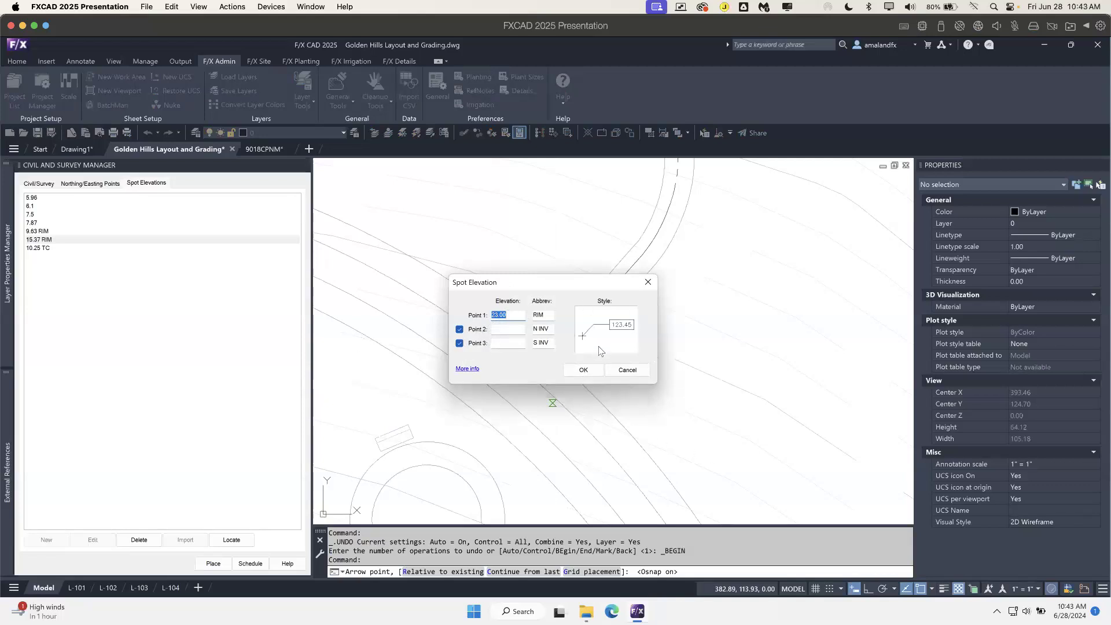
- Choose the SPOTELEV-PROP-ULINE style for the 23.00 RIM elevation and place the callout text northeast of its arrow point
left_click(605, 332)
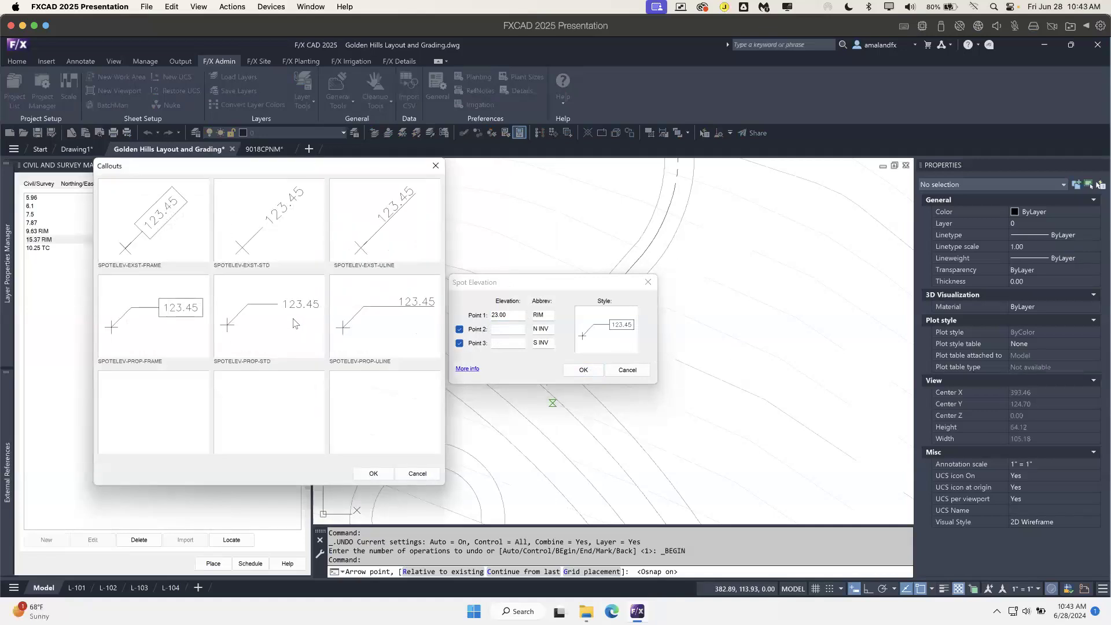
left_click(397, 321)
left_click(380, 475)
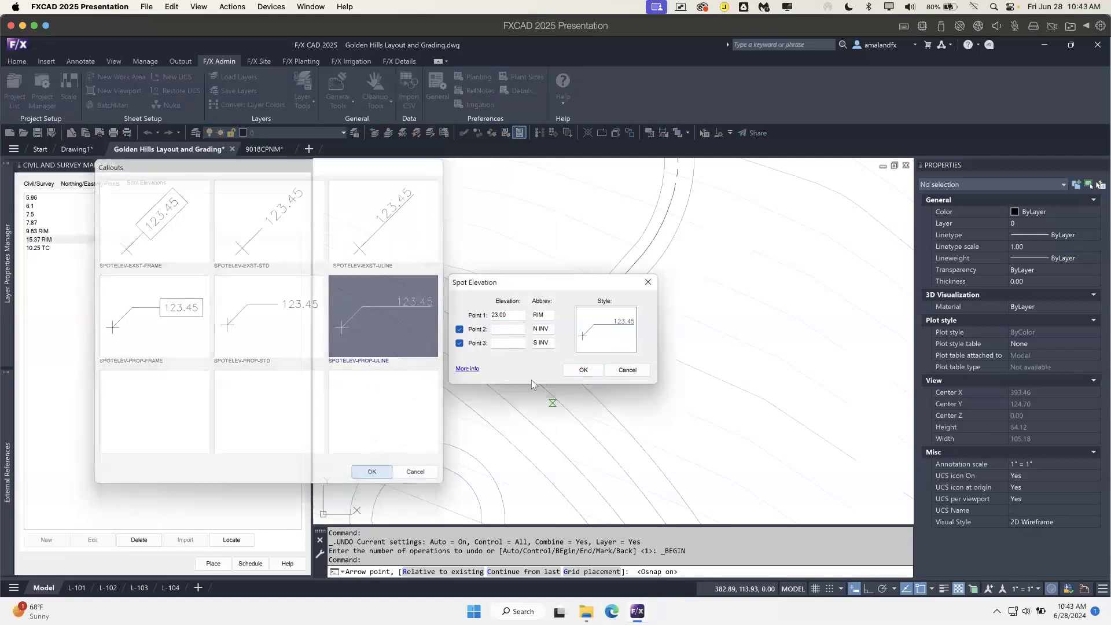
left_click(584, 369)
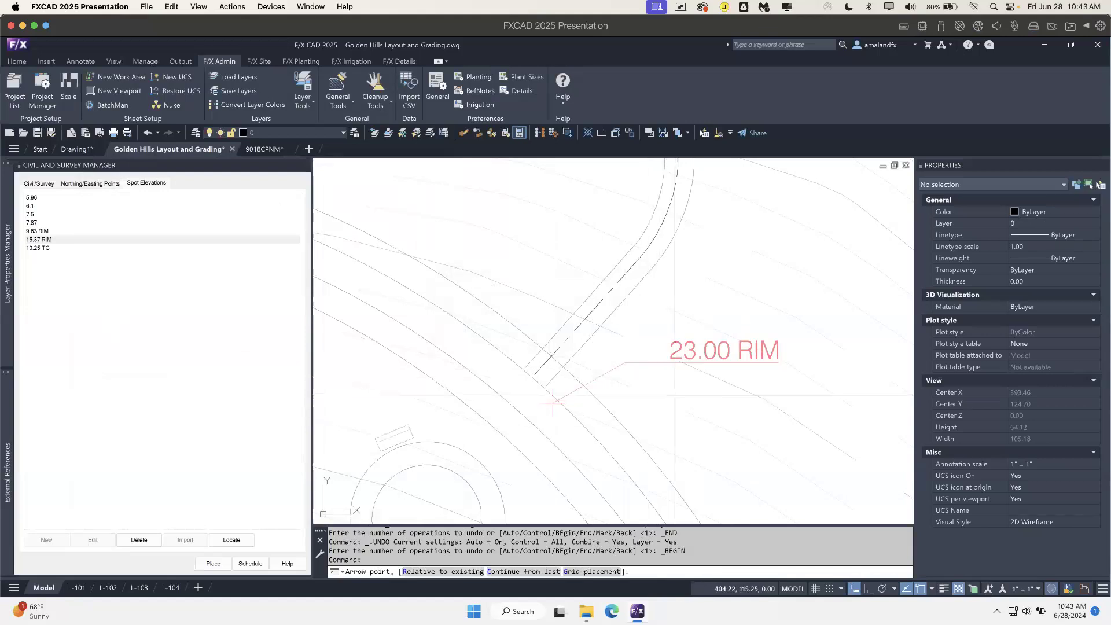
- Place a 23.00 spot elevation without abbreviation at the lower endpoint of the walkway centerline, with its text to the northwest
left_click(552, 403)
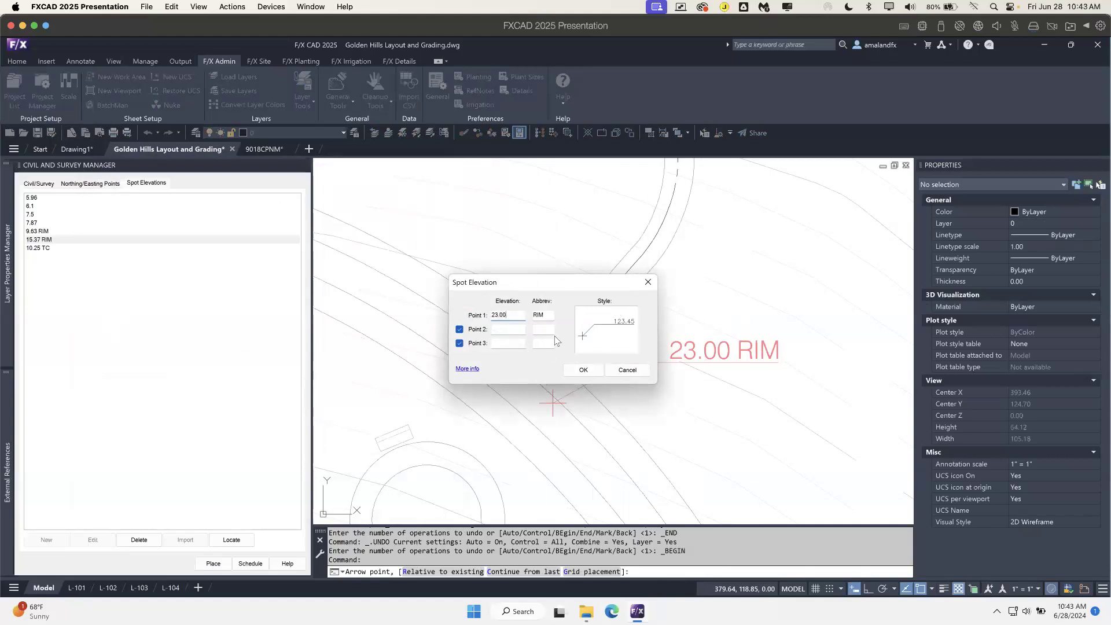
double_click(546, 315)
key("Return")
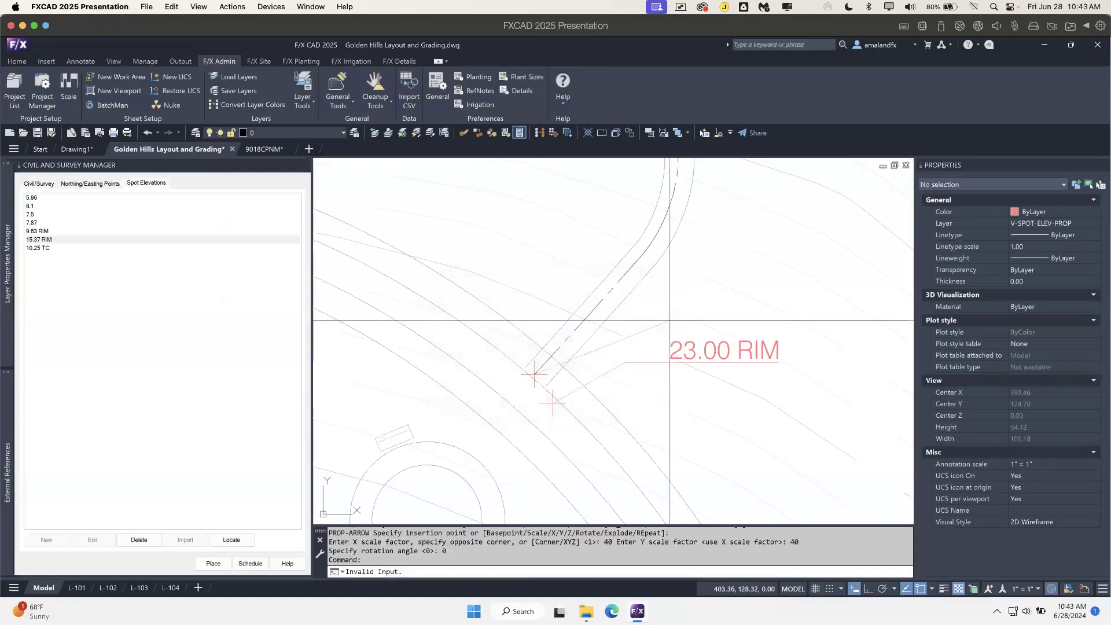
key("F8")
left_click(435, 293)
- Place a 53.00 spot elevation just east of the walkway centerline's upper end, with its text to the northeast
scroll(541, 357, "down", 2)
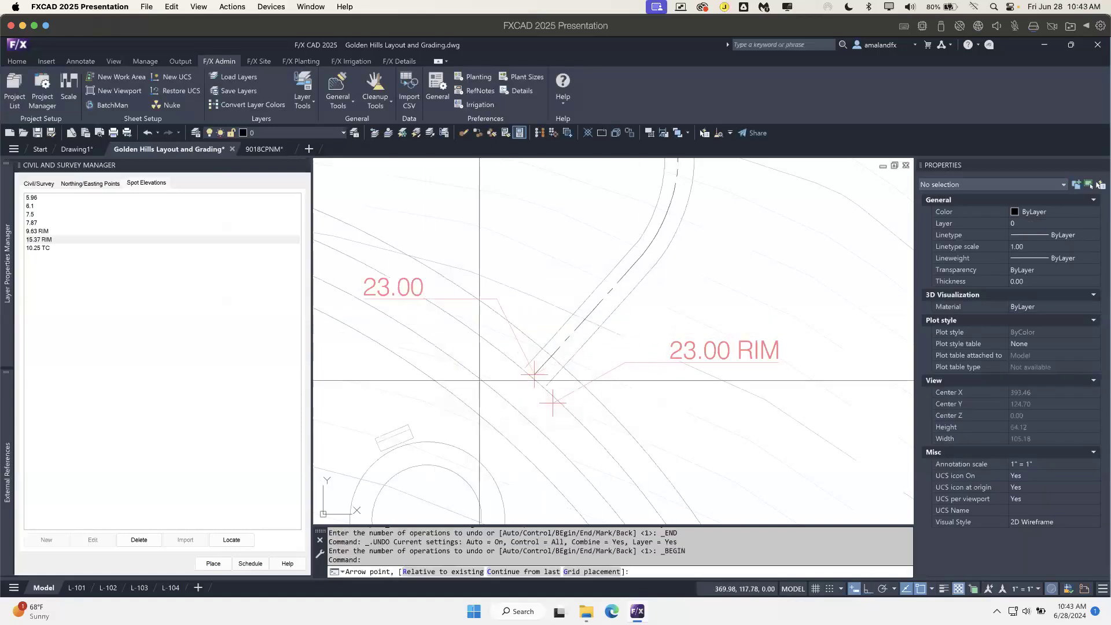
middle_click_drag(625, 173, 504, 512)
scroll(504, 371, "down", 3)
scroll(490, 319, "up", 5)
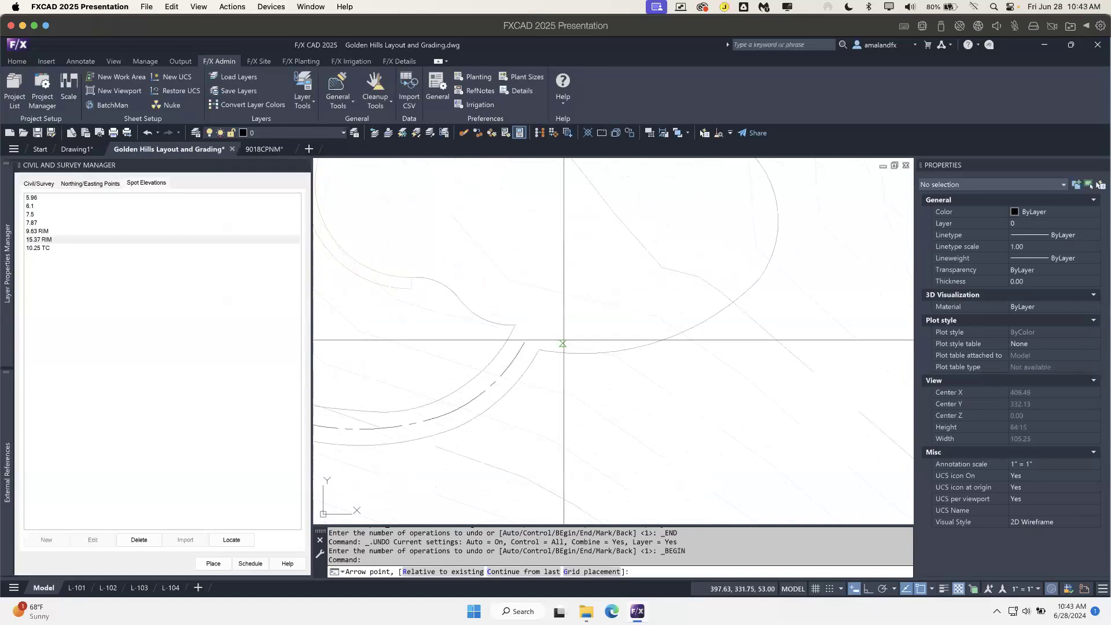
left_click(564, 343)
left_click(579, 370)
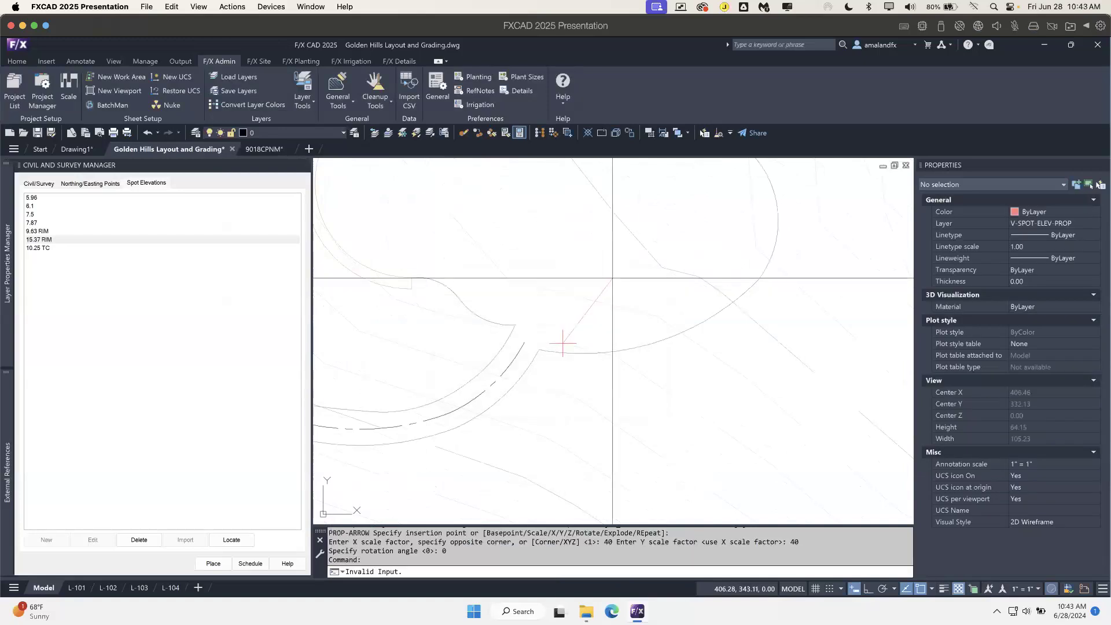
left_click(612, 281)
- Place a 53.00 spot elevation at the walkway centerline's upper endpoint and delete the misplaced 53.00 callout just east of it
left_click(524, 342)
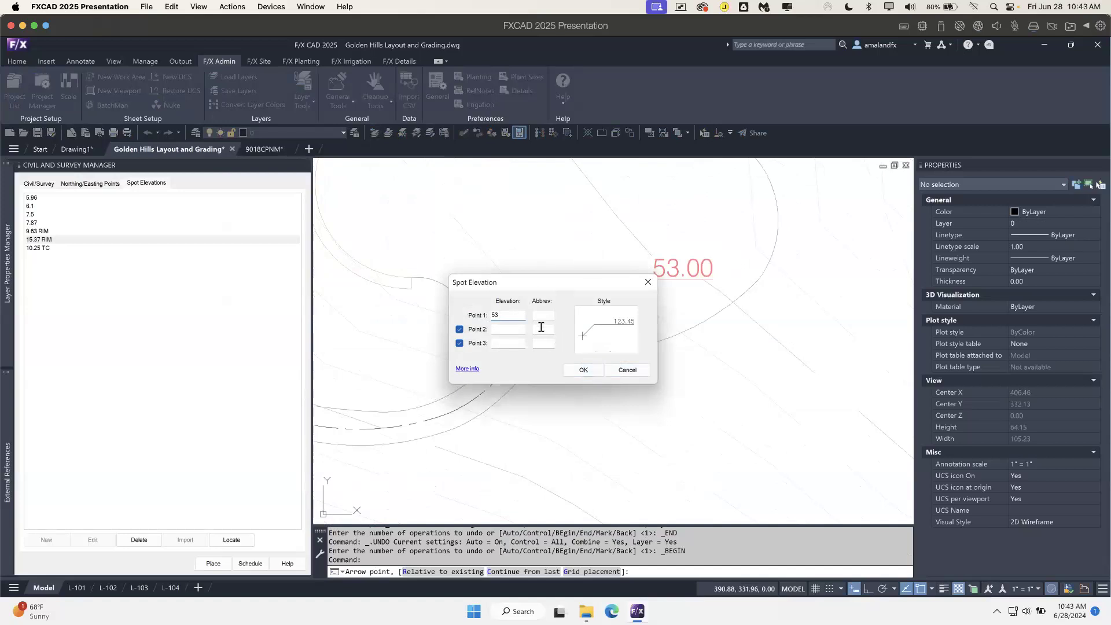
left_click(583, 370)
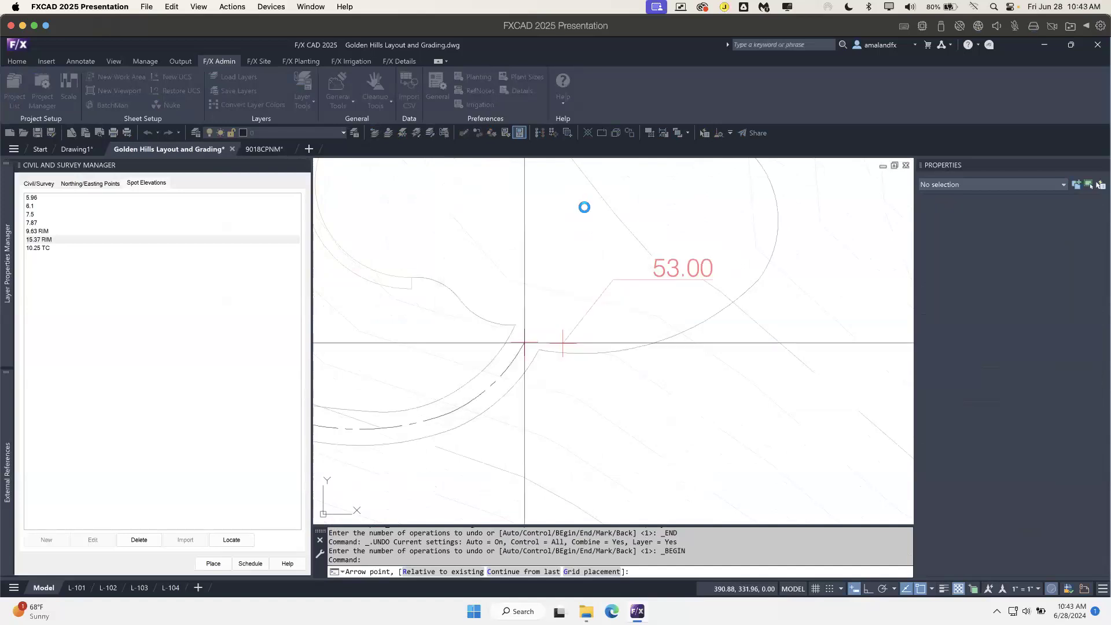
left_click(564, 342)
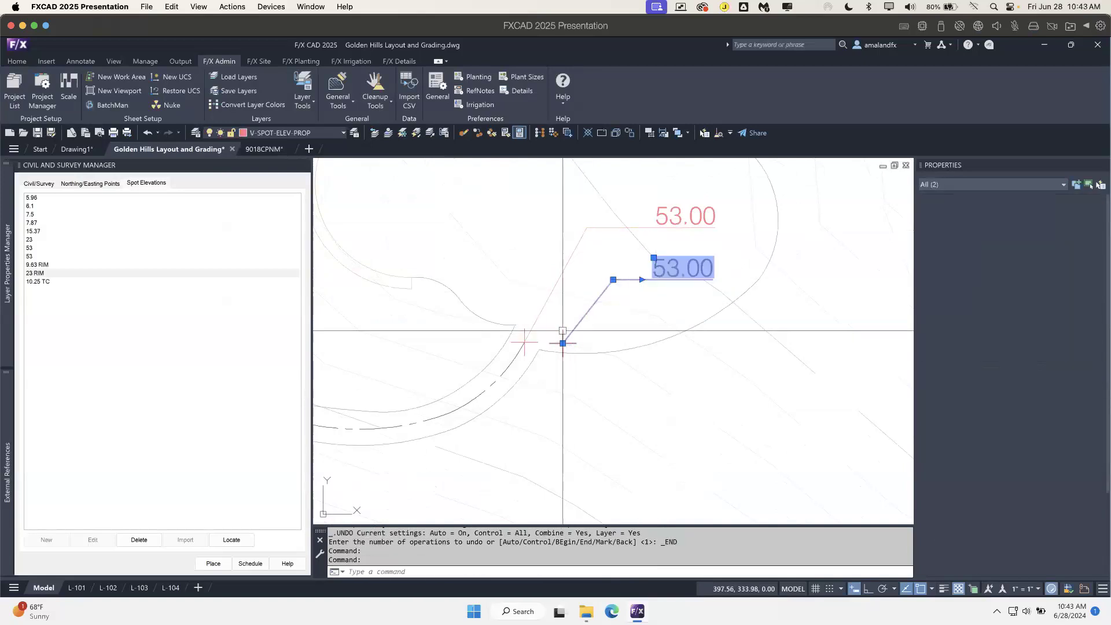
key("Delete")
- Start a spot elevation relative to the existing 23.00 callout at the walkway centerline's lower endpoint
scroll(558, 429, "down", 5)
middle_click_drag(558, 429, 573, 284)
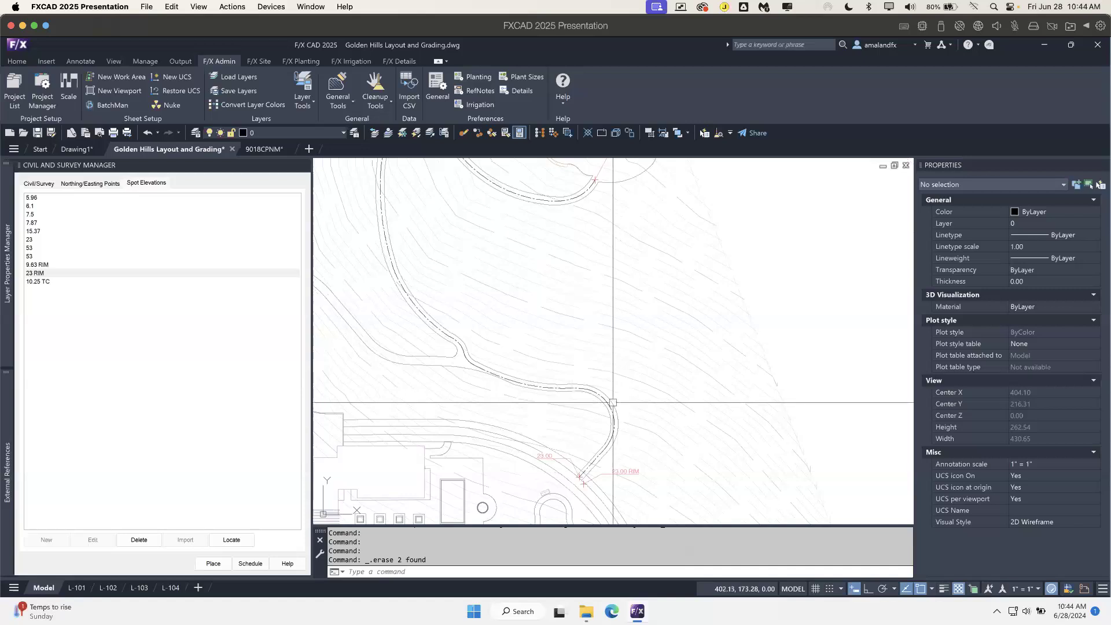
scroll(618, 406, "up", 2)
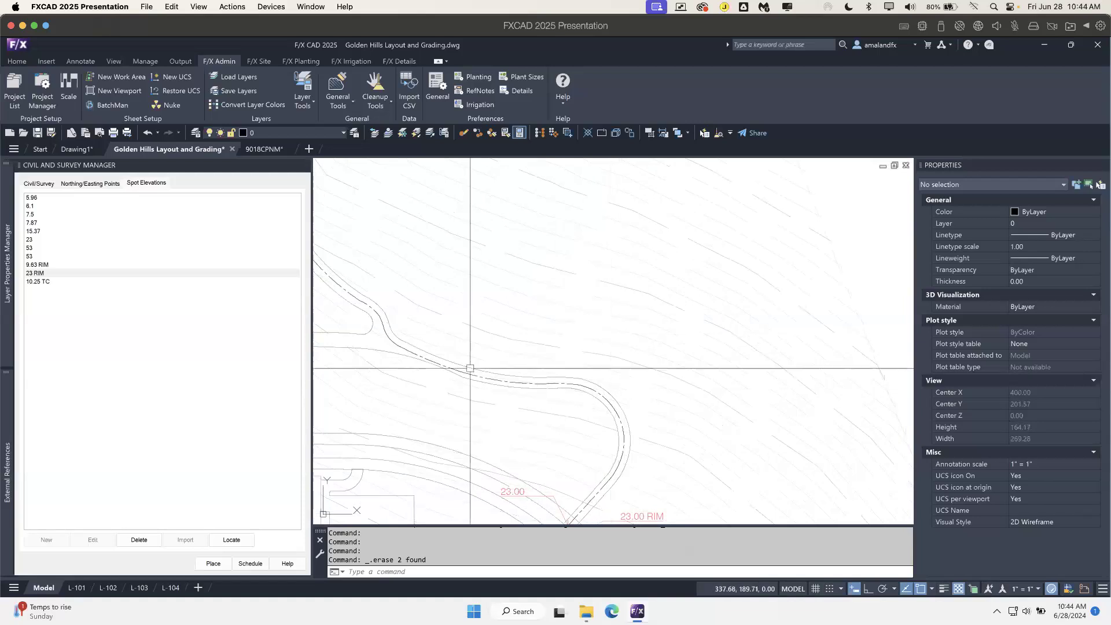
scroll(467, 316, "down", 4)
middle_click_drag(467, 317, 529, 329)
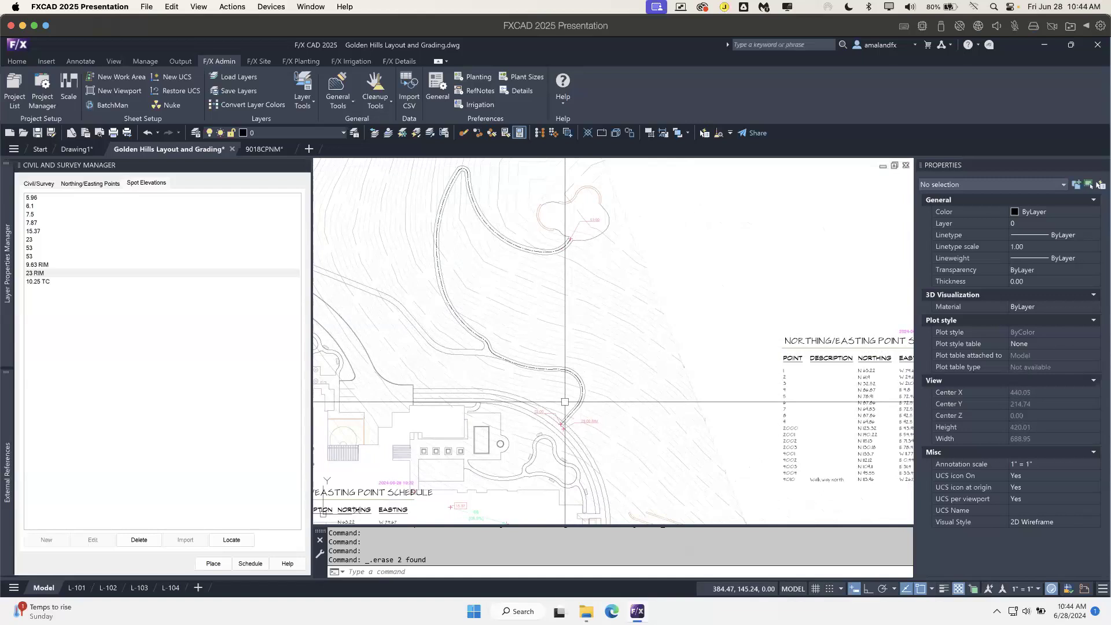
scroll(565, 402, "up", 2)
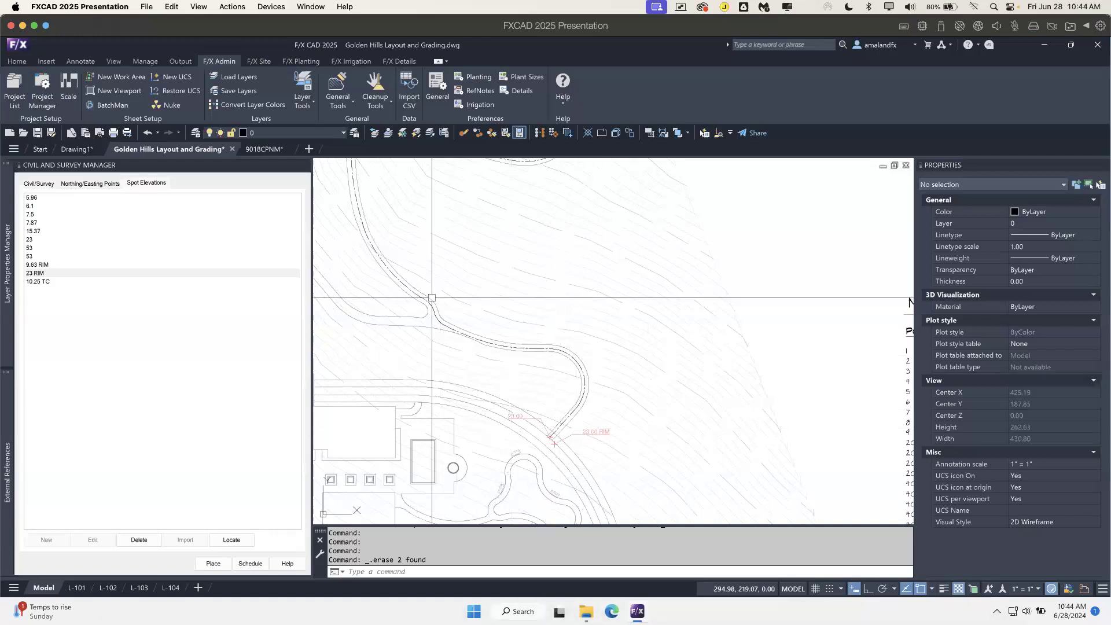
left_click(212, 564)
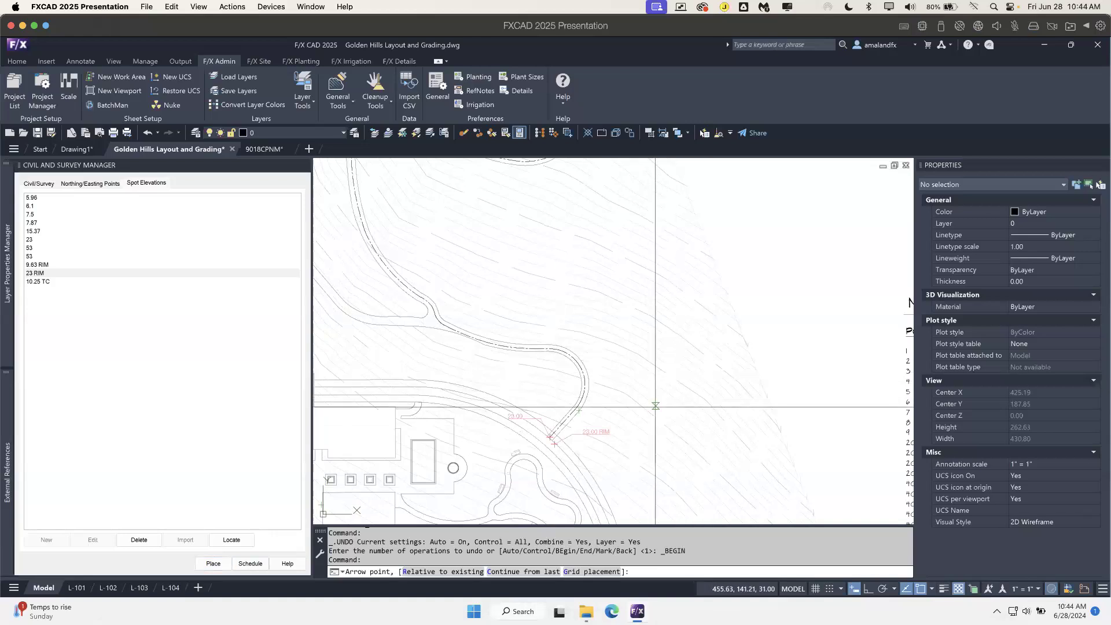
type("r")
key("Return")
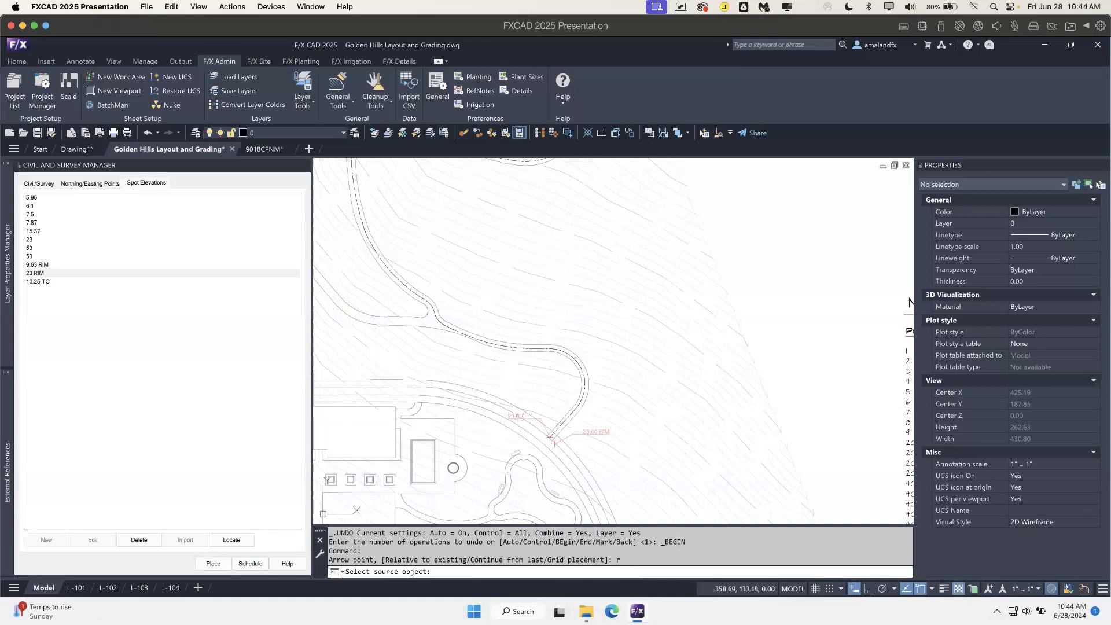
left_click(520, 417)
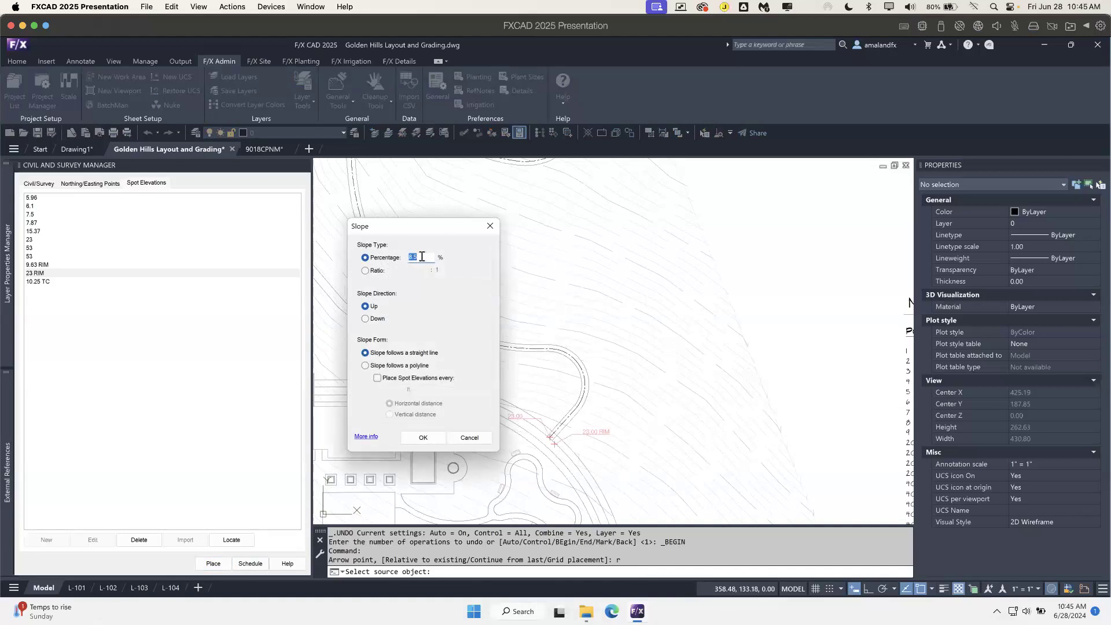
- Set a 5% upward slope following a polyline with spot elevations every 1 ft of vertical distance, and apply it to the walkway centerline
type("5")
left_click(366, 366)
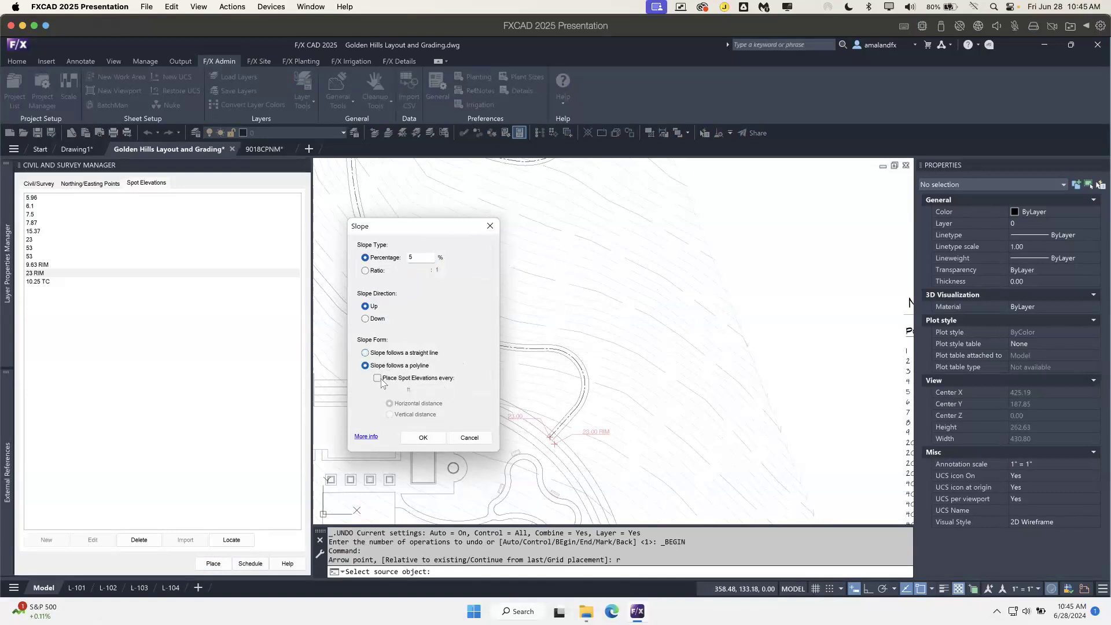
left_click(377, 378)
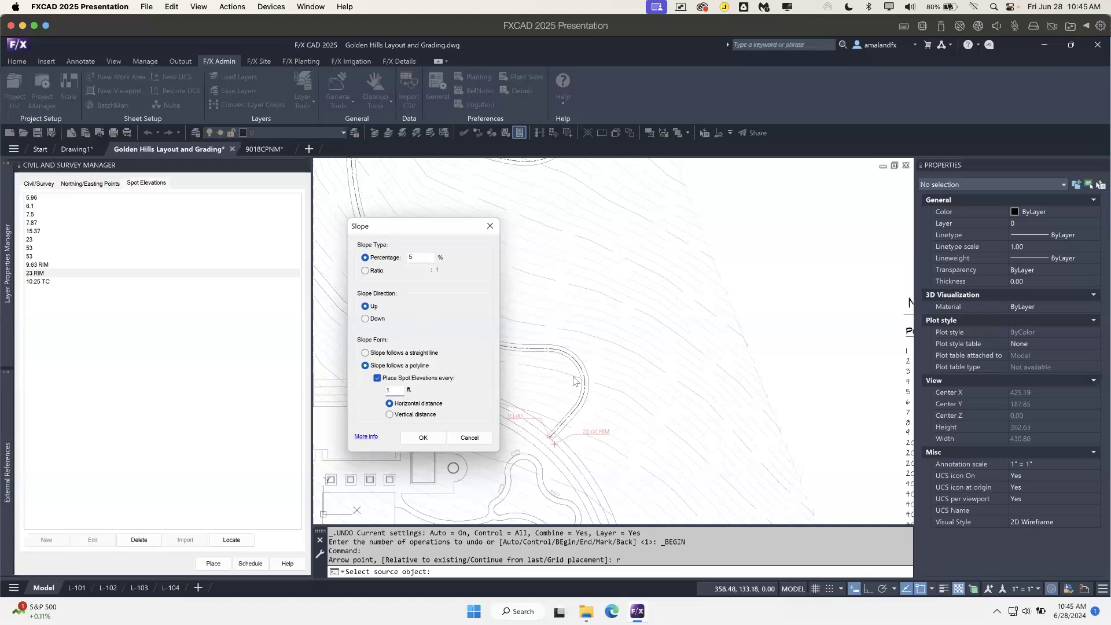
left_click(391, 416)
left_click(429, 439)
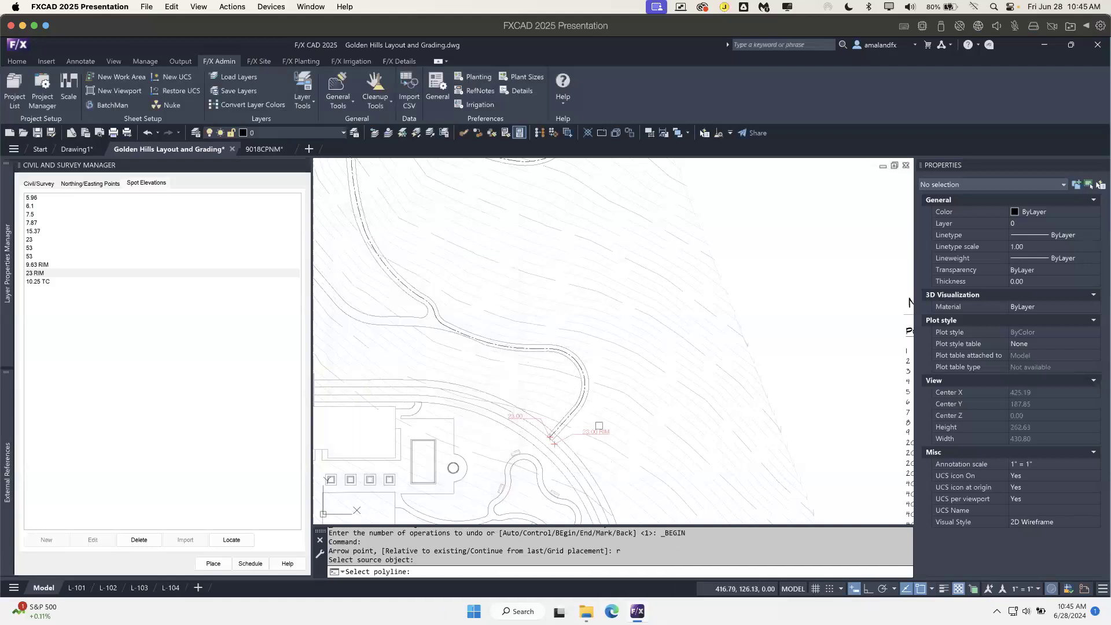
scroll(581, 357, "up", 6)
left_click(582, 356)
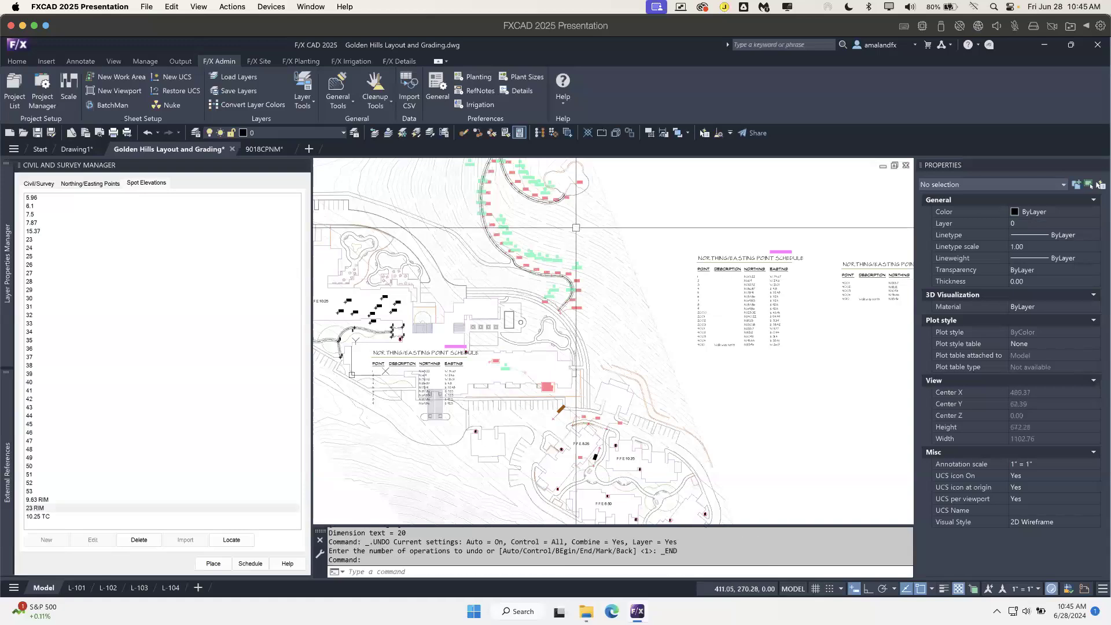
- Examine the spot elevations and slope dimensions along the whole walkway, from its upper end through the hairpin to its lower end
scroll(638, 225, "up", 5)
middle_click_drag(638, 225, 594, 377)
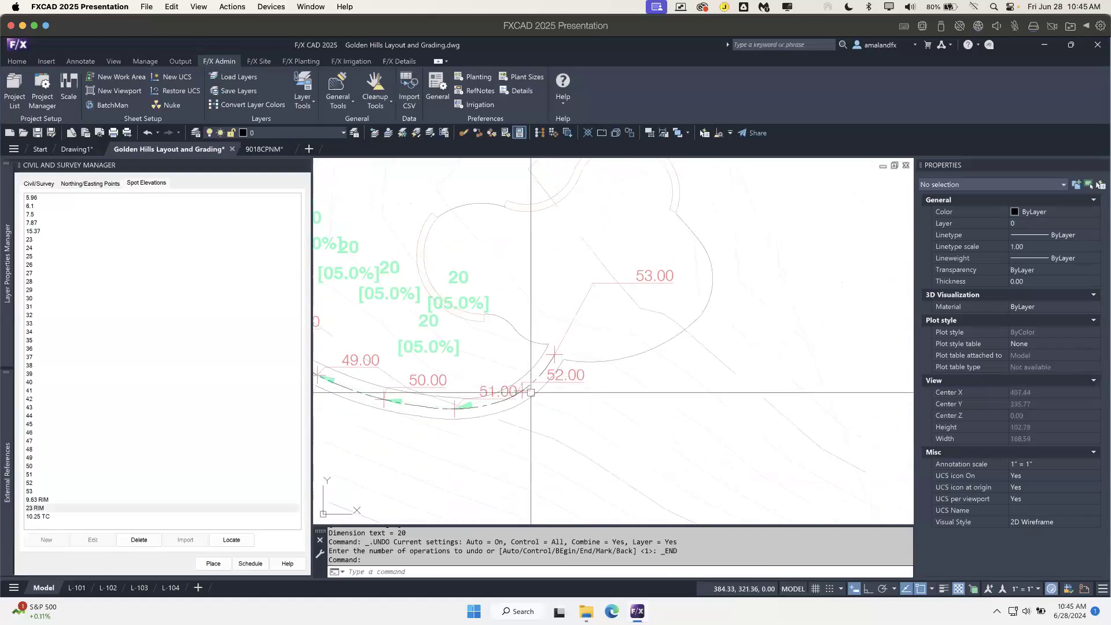
scroll(531, 397, "down", 4)
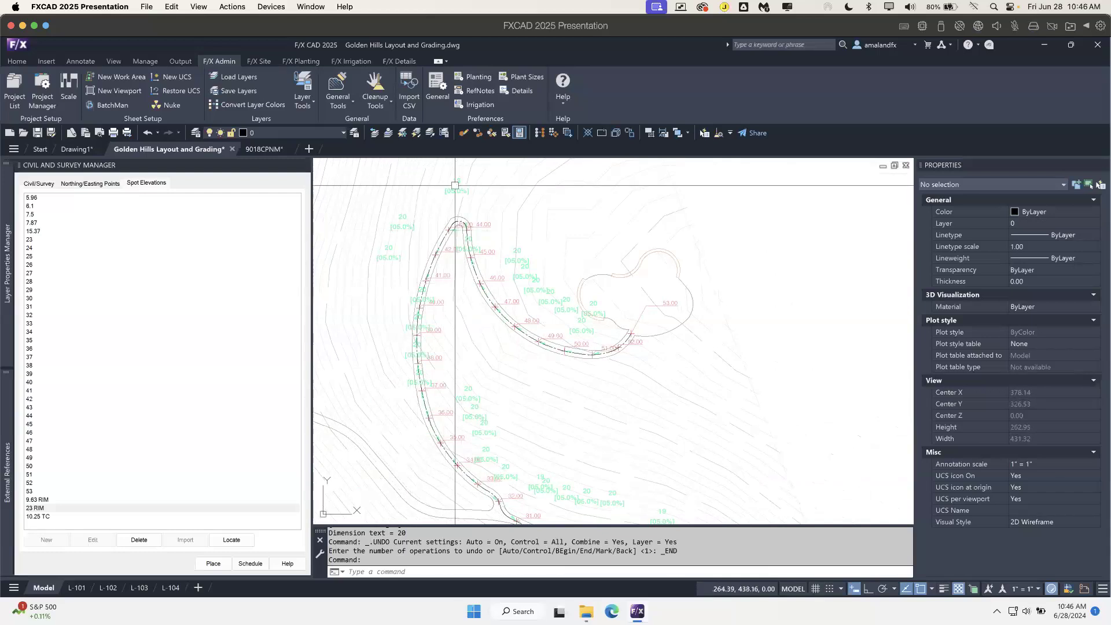
middle_click_drag(459, 211, 505, 305)
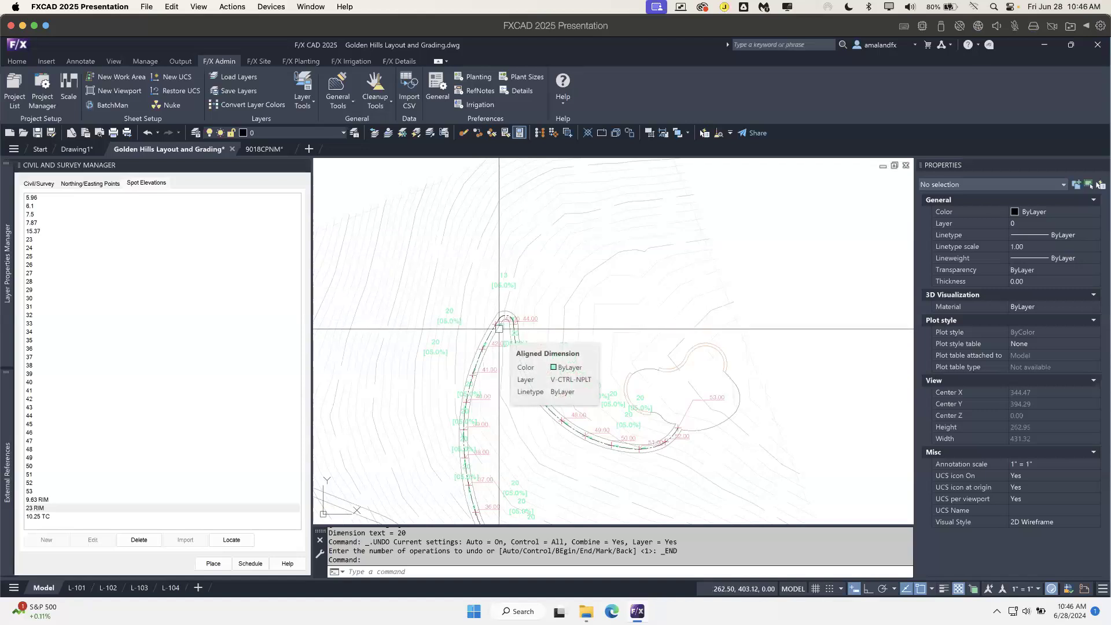
scroll(499, 329, "down", 3)
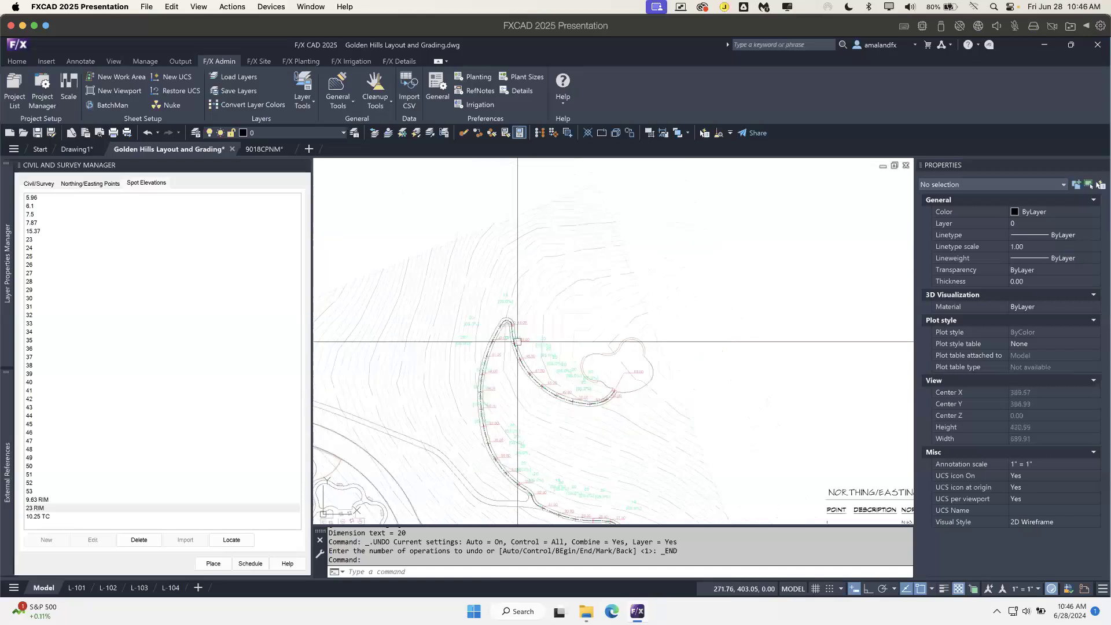
scroll(501, 336, "up", 4)
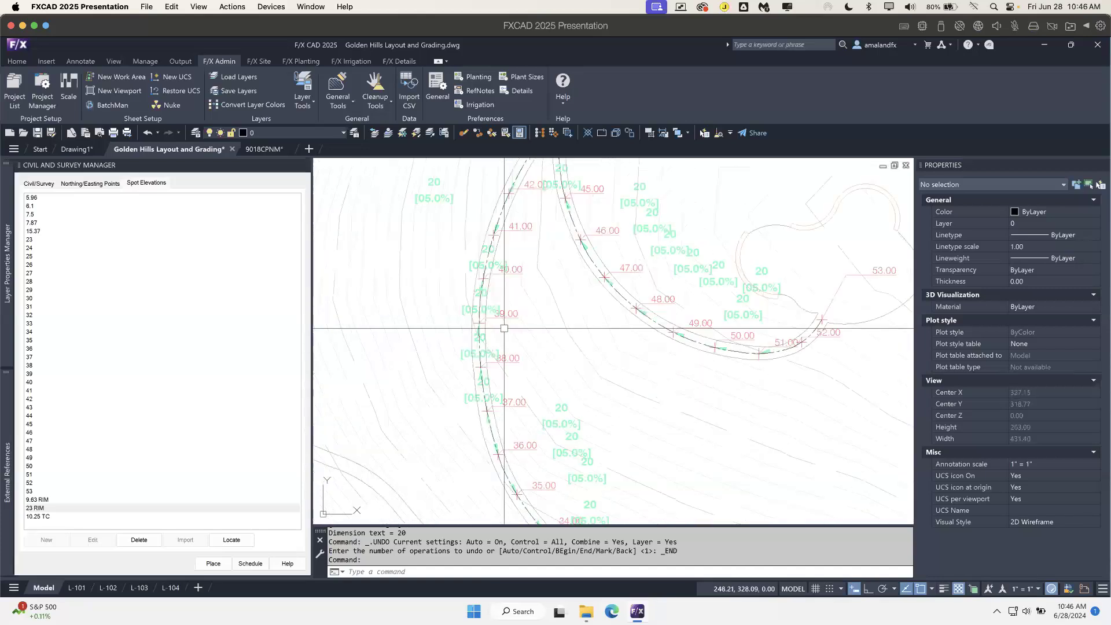
middle_click_drag(575, 348, 541, 221)
mouse_move(598, 363)
middle_mouse_down()
mouse_move(575, 318)
mouse_move(477, 224)
middle_mouse_up()
mouse_move(680, 375)
middle_mouse_down()
mouse_move(654, 318)
mouse_move(619, 287)
middle_mouse_up()
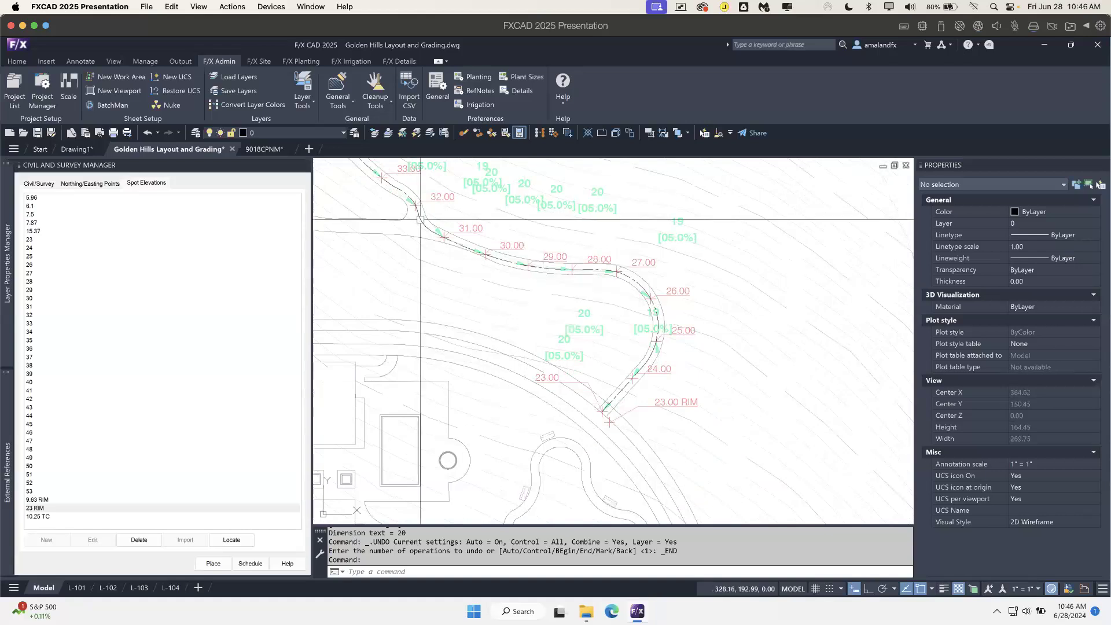
scroll(543, 304, "down", 4)
mouse_move(490, 338)
middle_mouse_down()
mouse_move(582, 424)
mouse_move(601, 462)
middle_mouse_up()
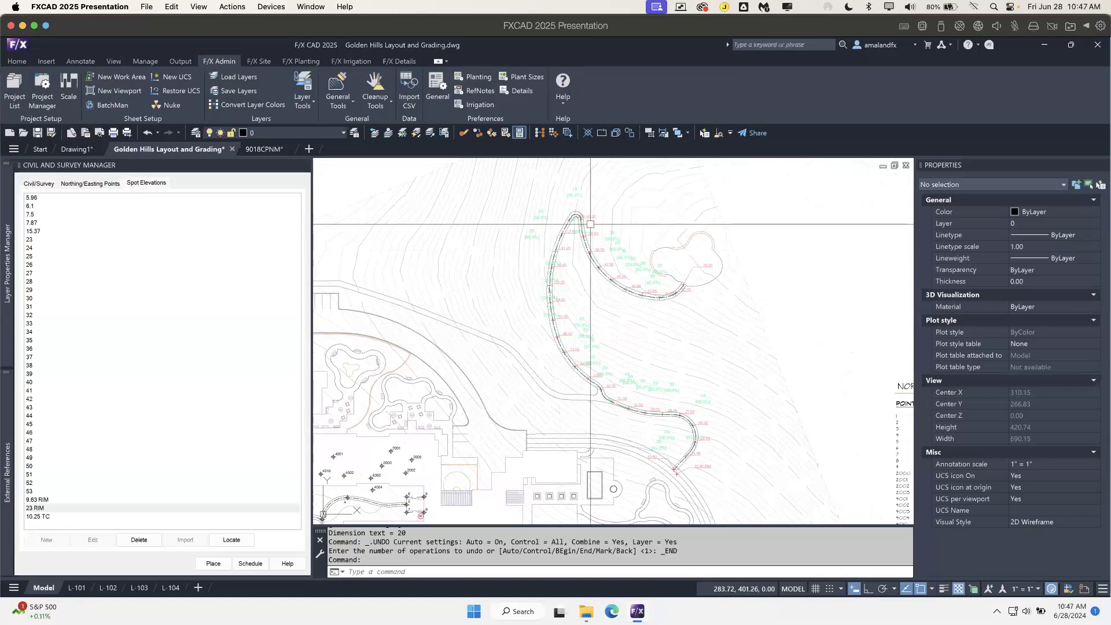
- Move the 43.00 callout's text at the walkway's hairpin bend to the northwest, outside the path
scroll(591, 230, "up", 5)
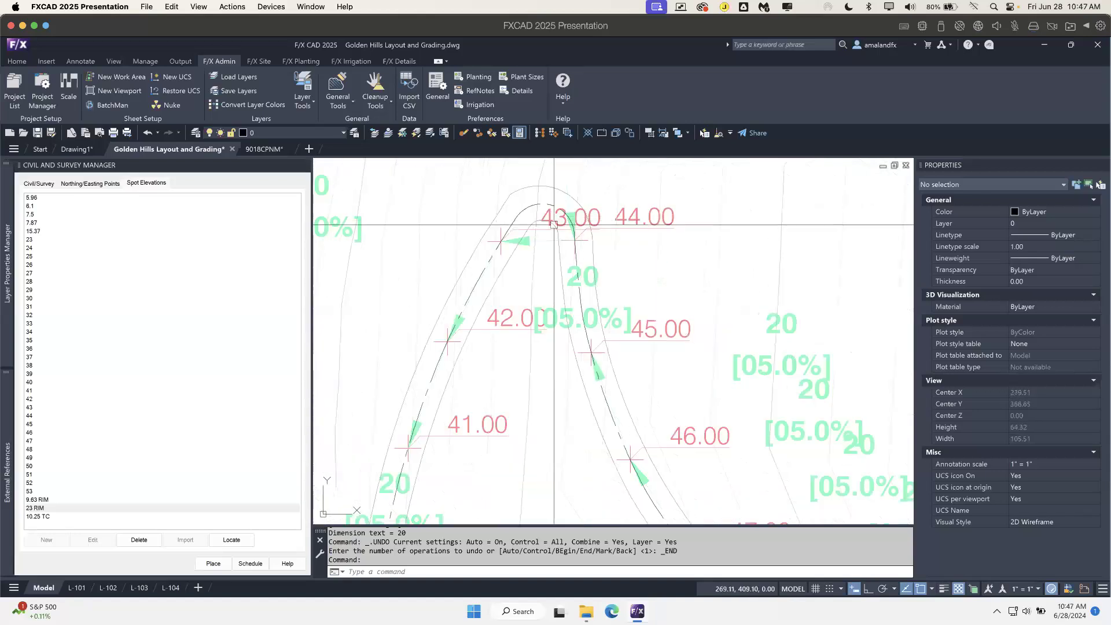
left_click(548, 229)
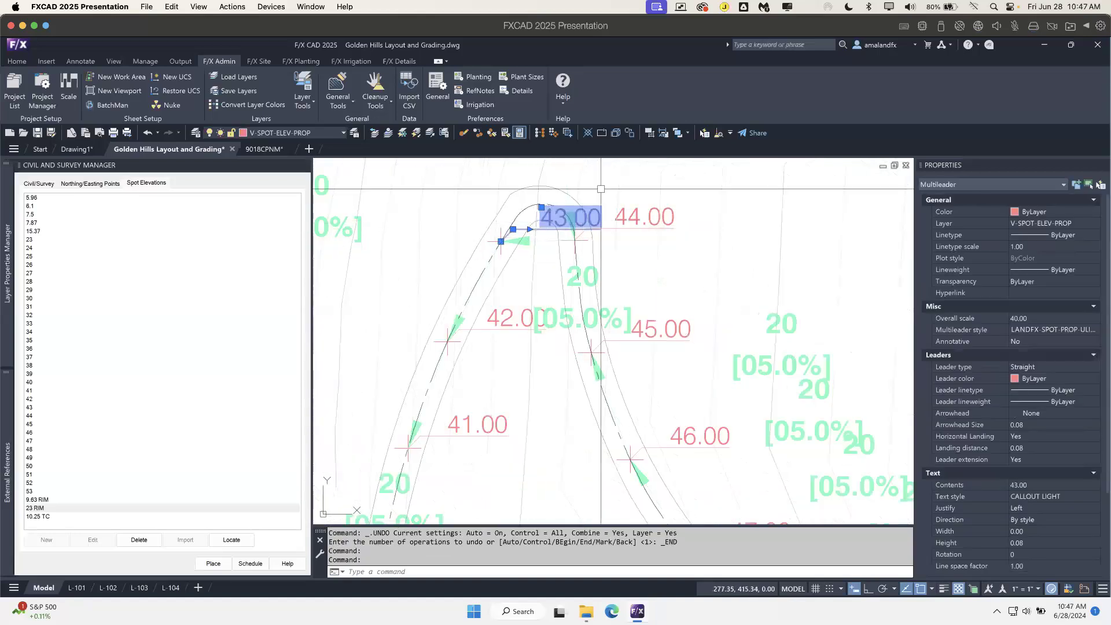
left_click(542, 208)
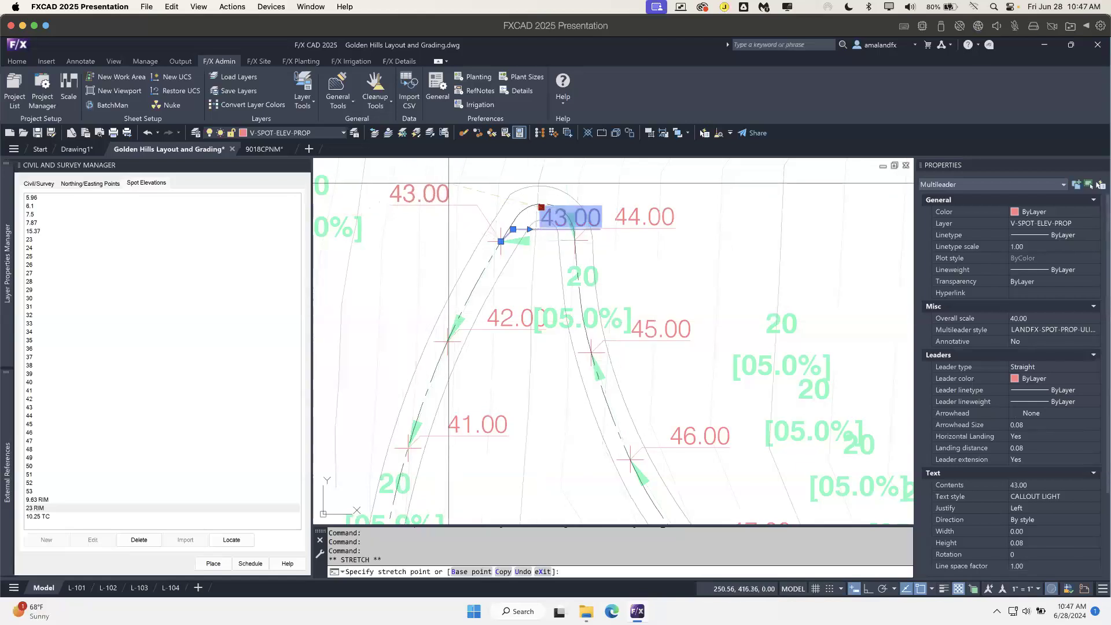
key("Escape")
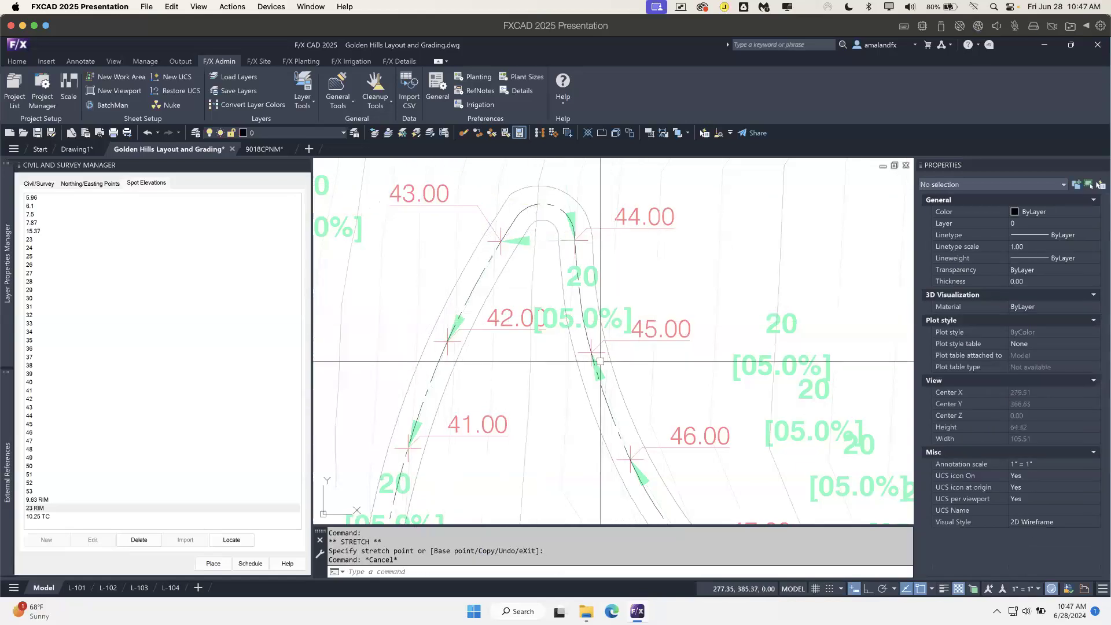
- Check the properties of the slope dimension between the 49.00 and 50.00 spot elevations
scroll(599, 358, "down", 2)
scroll(599, 235, "down", 6)
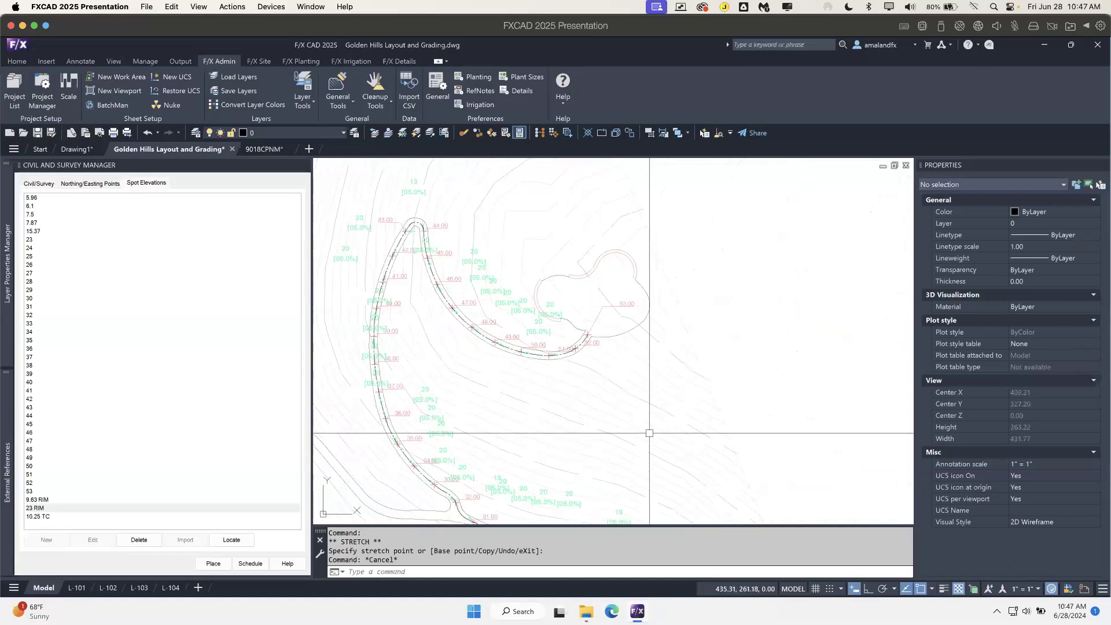
left_click(518, 349)
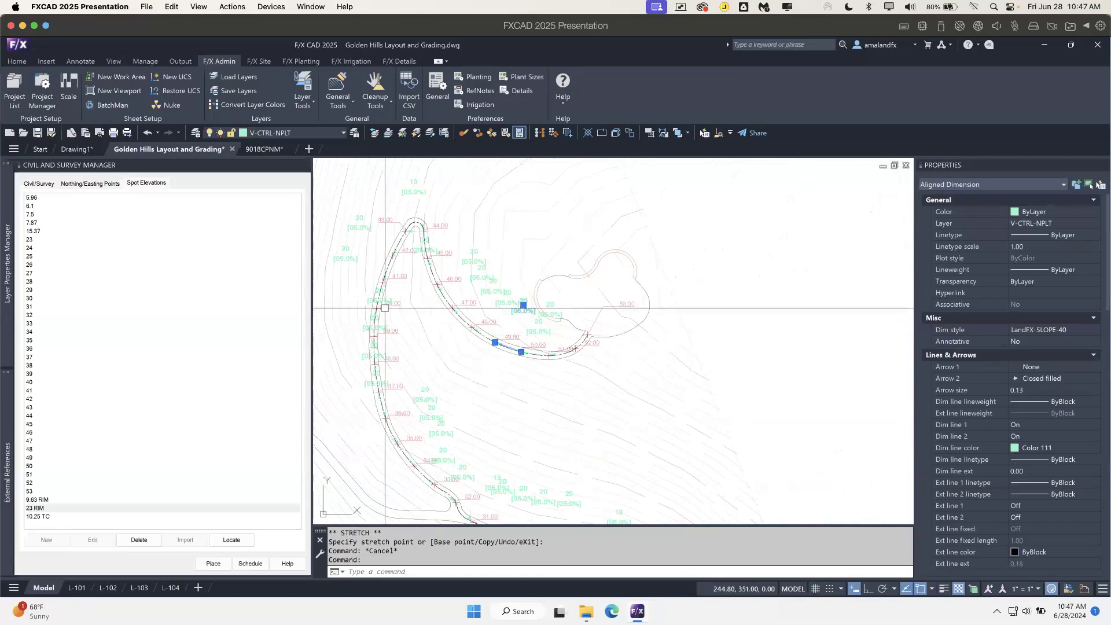
scroll(391, 315, "up", 2)
key("Escape")
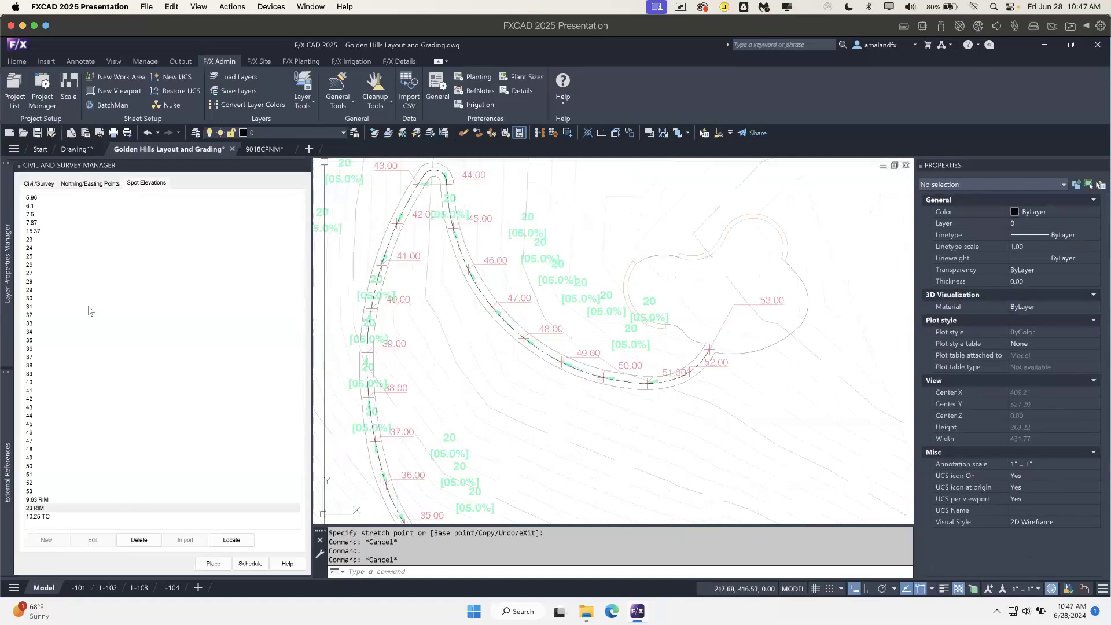
- Place a slope callout between the 40.00 and 39.00 spot elevations on the walkway
left_click(258, 61)
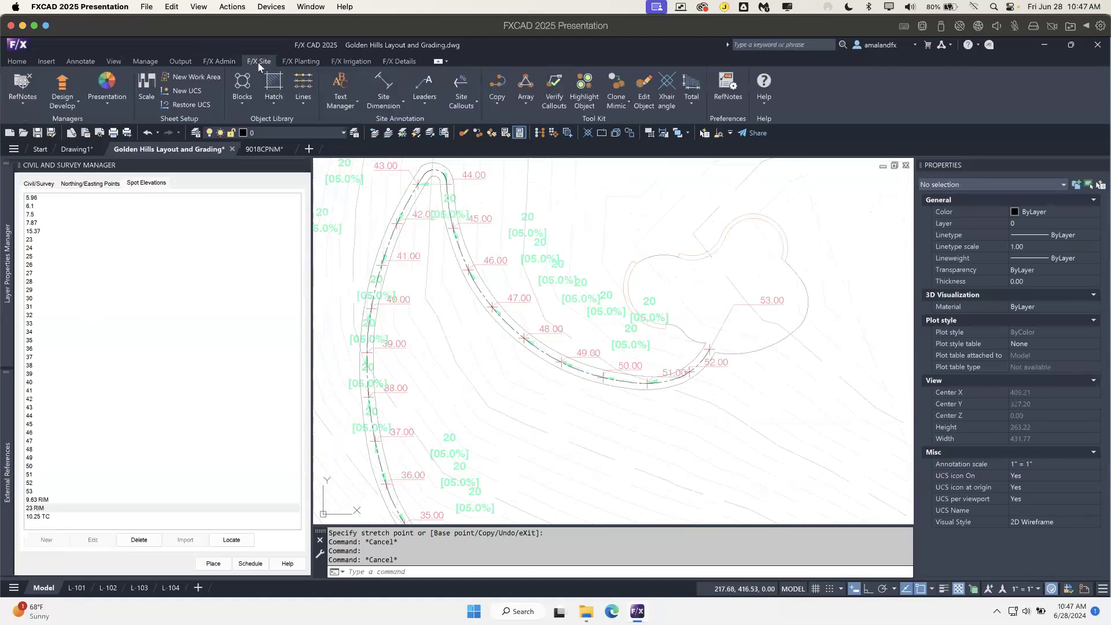
left_click(459, 102)
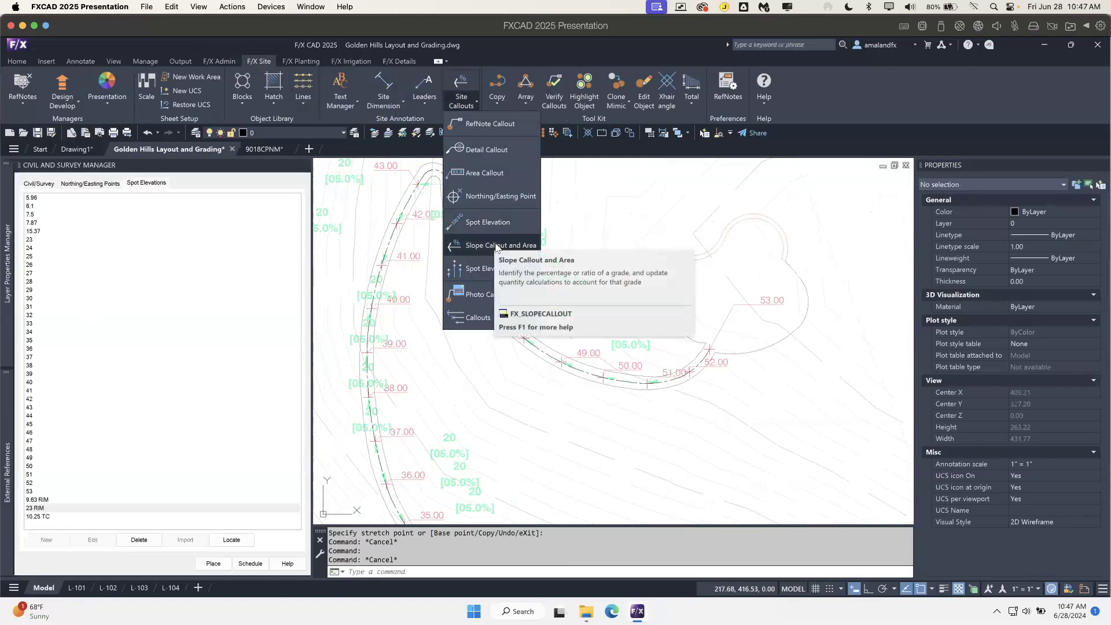
left_click(479, 248)
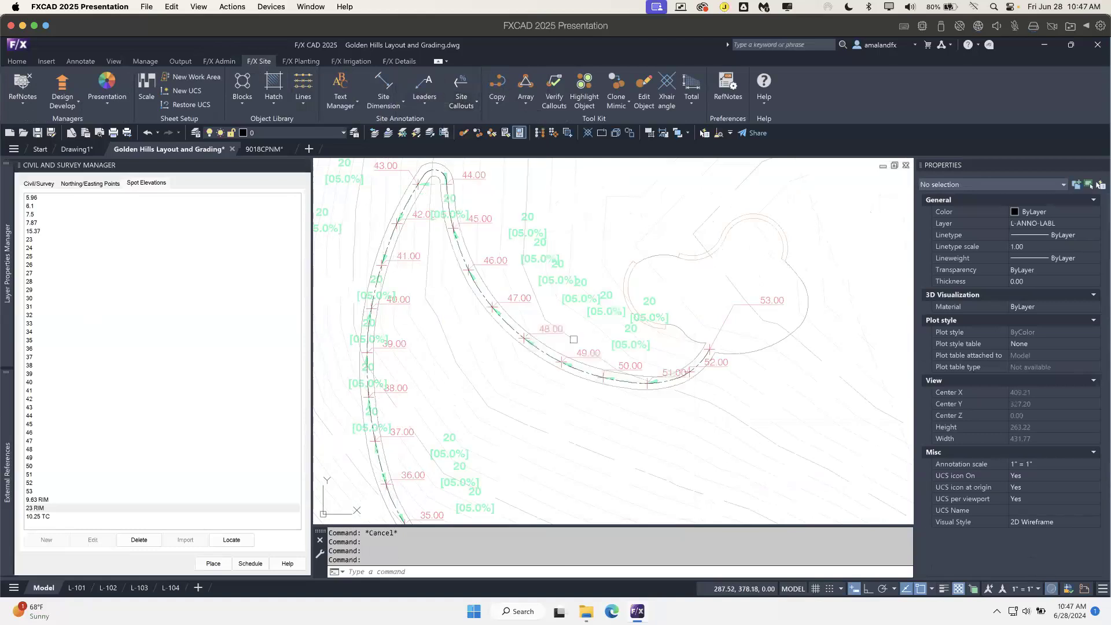
scroll(393, 312, "up", 4)
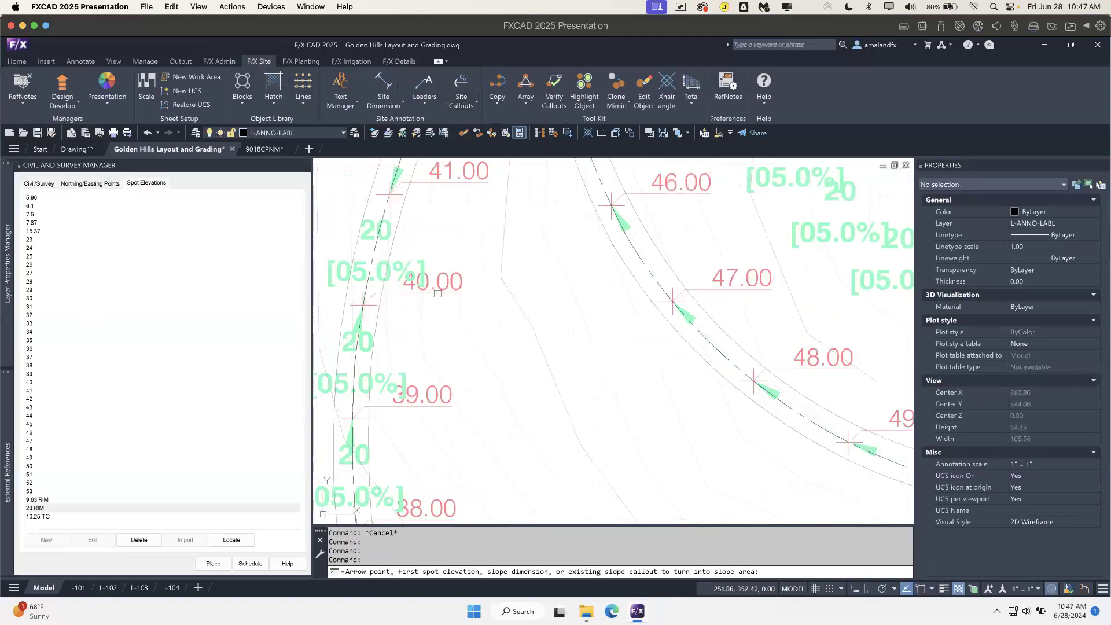
left_click(435, 396)
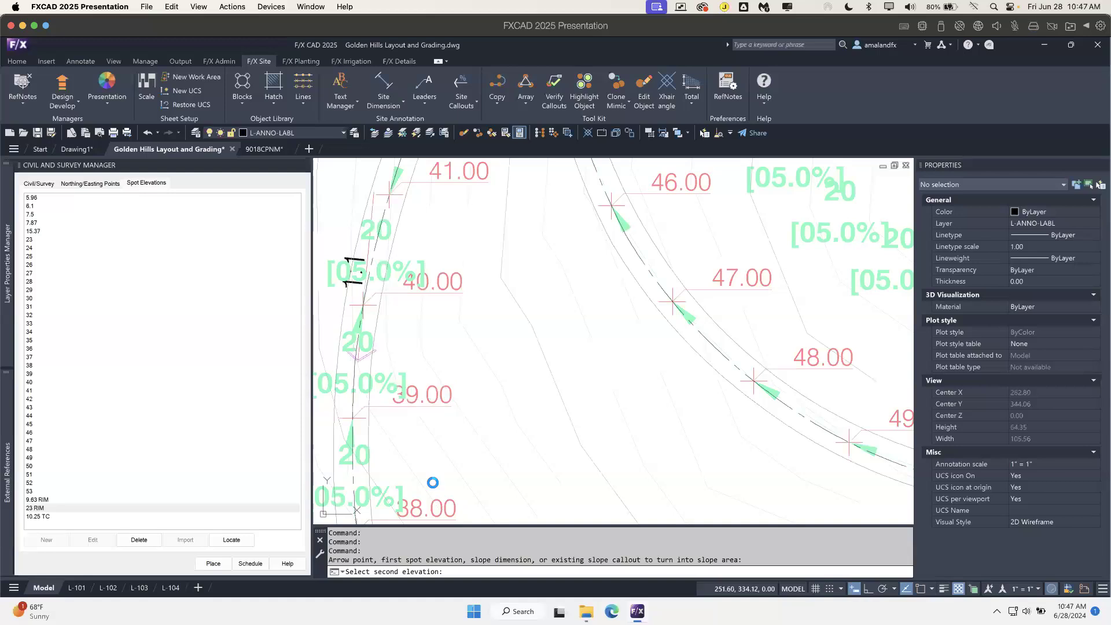
left_click(432, 482)
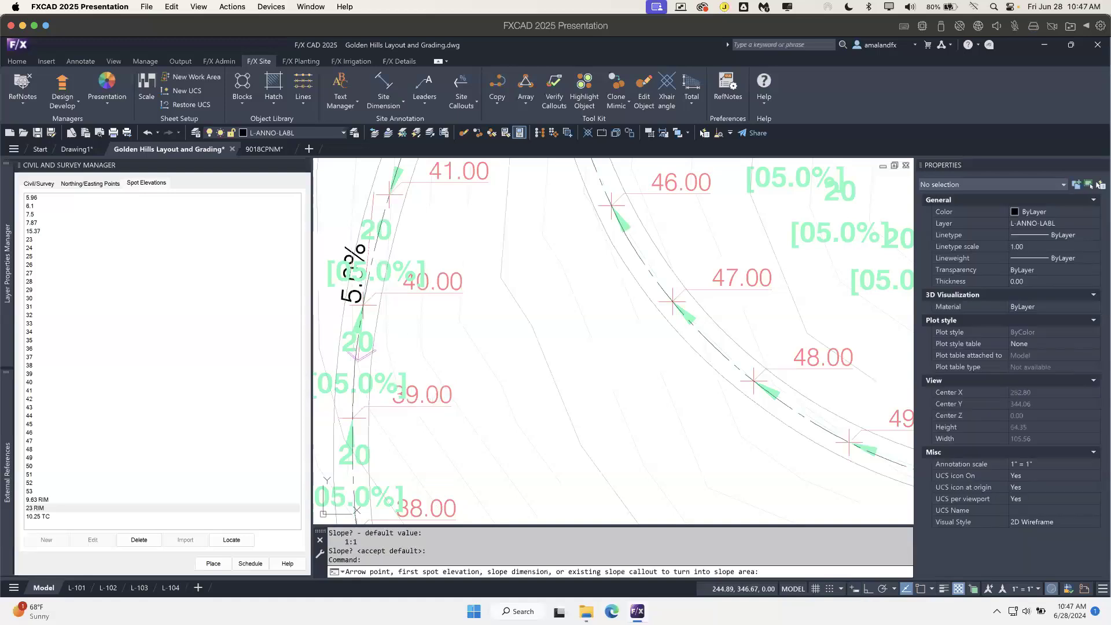
key("Return")
- Move the 5.0% slope callout off the walkway onto the open ground west of the 39.00 and 40.00 spot elevations
left_click(355, 288)
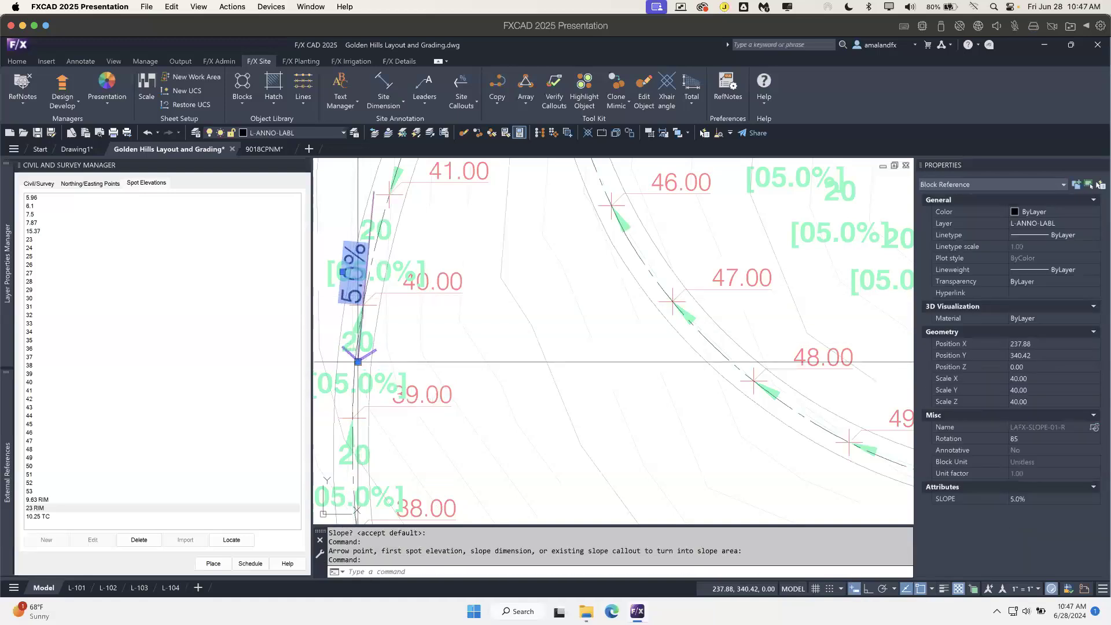
left_click(358, 362)
middle_click_drag(376, 318, 615, 303)
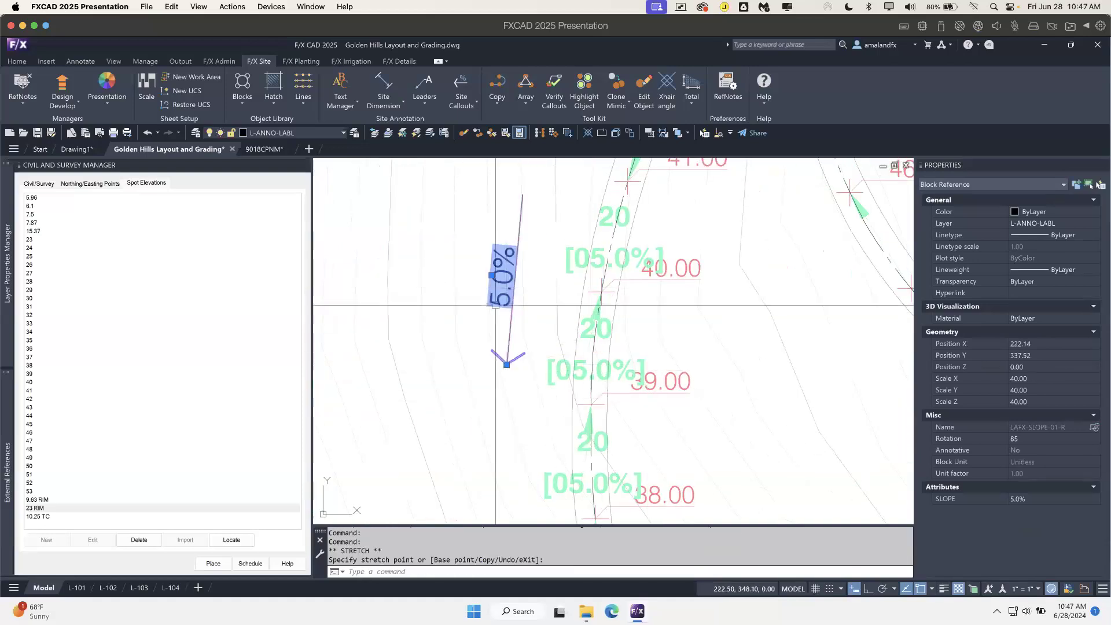
left_click(522, 351)
key("Escape")
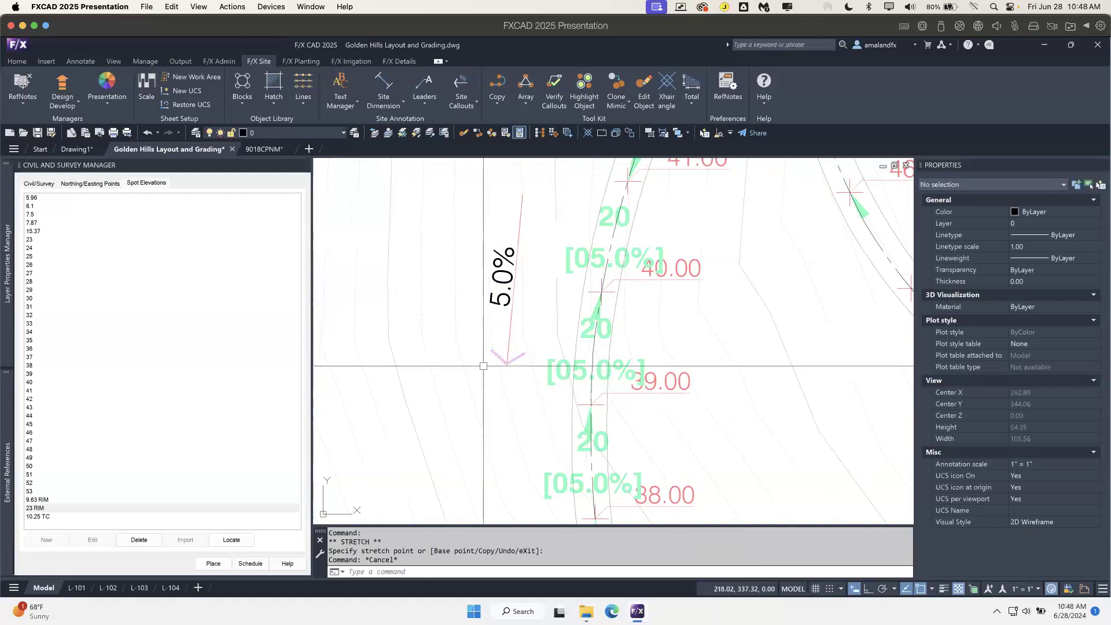
- Place a freestanding slope callout with a 2:1 ratio on the open hillside east of the 37.00 spot elevation
scroll(647, 369, "down", 2)
mouse_move(699, 399)
middle_mouse_down()
mouse_move(378, 234)
mouse_move(454, 291)
middle_mouse_up()
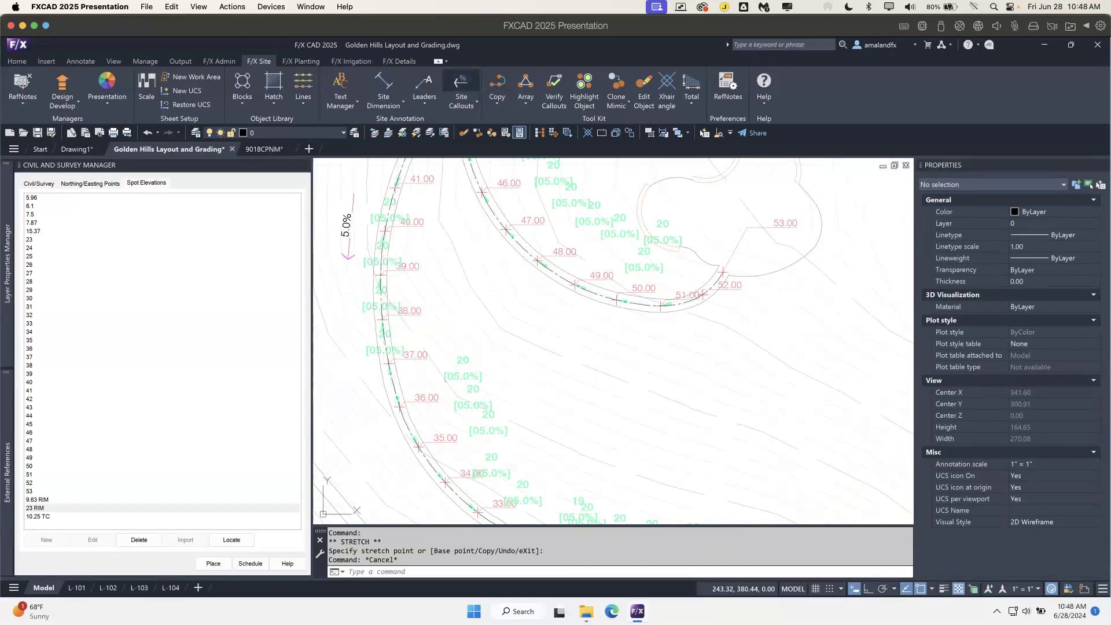
left_click(462, 84)
left_click(559, 365)
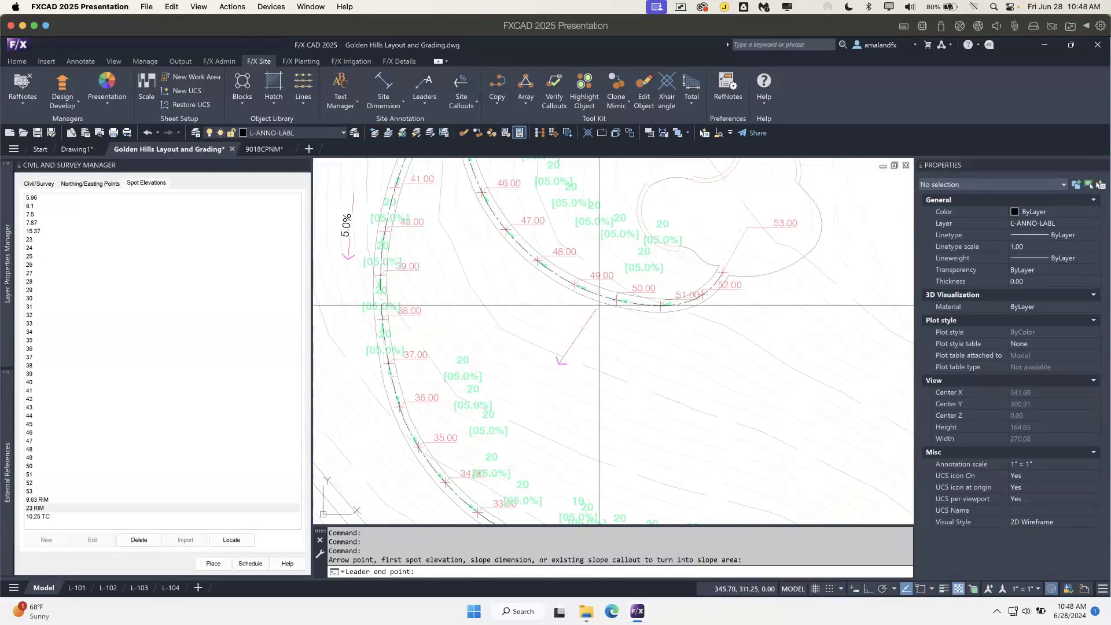
left_click(441, 350)
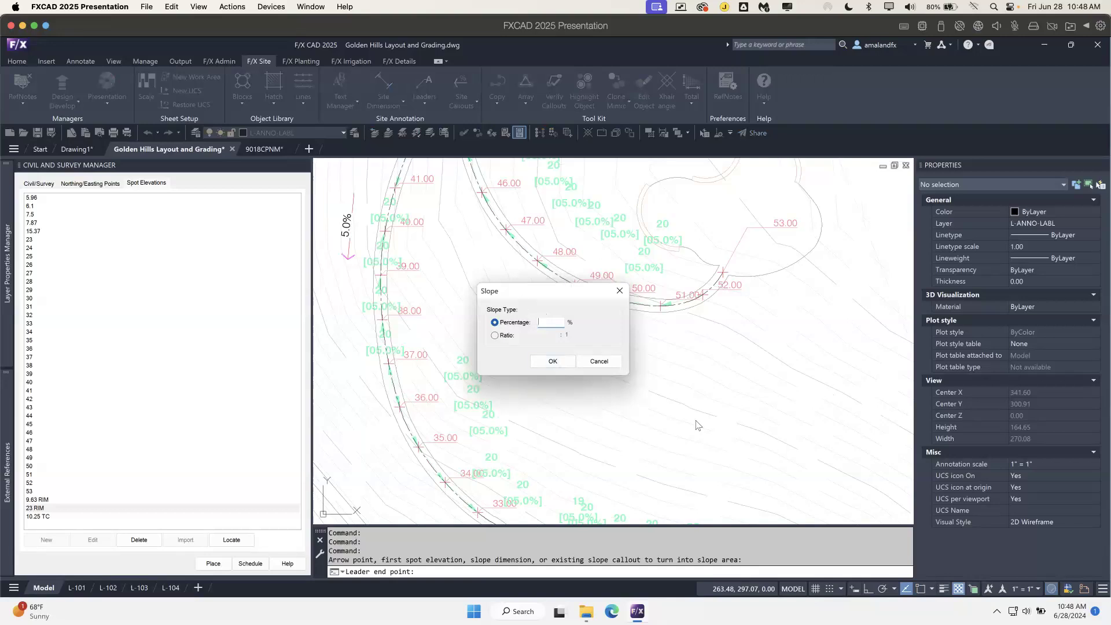
left_click_drag(559, 299, 705, 293)
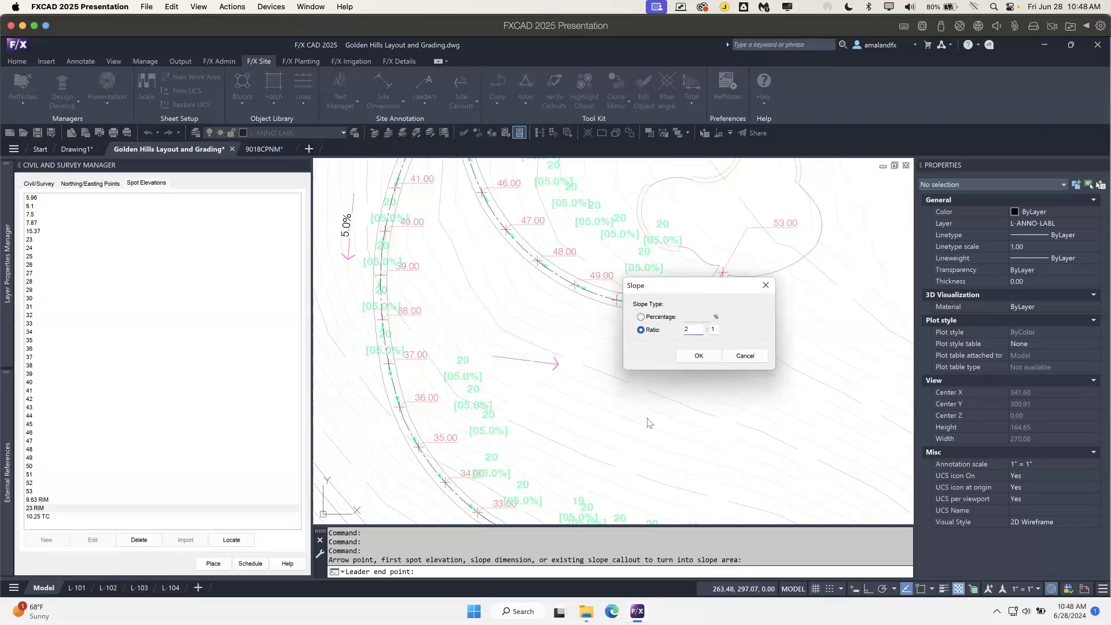
left_click(699, 356)
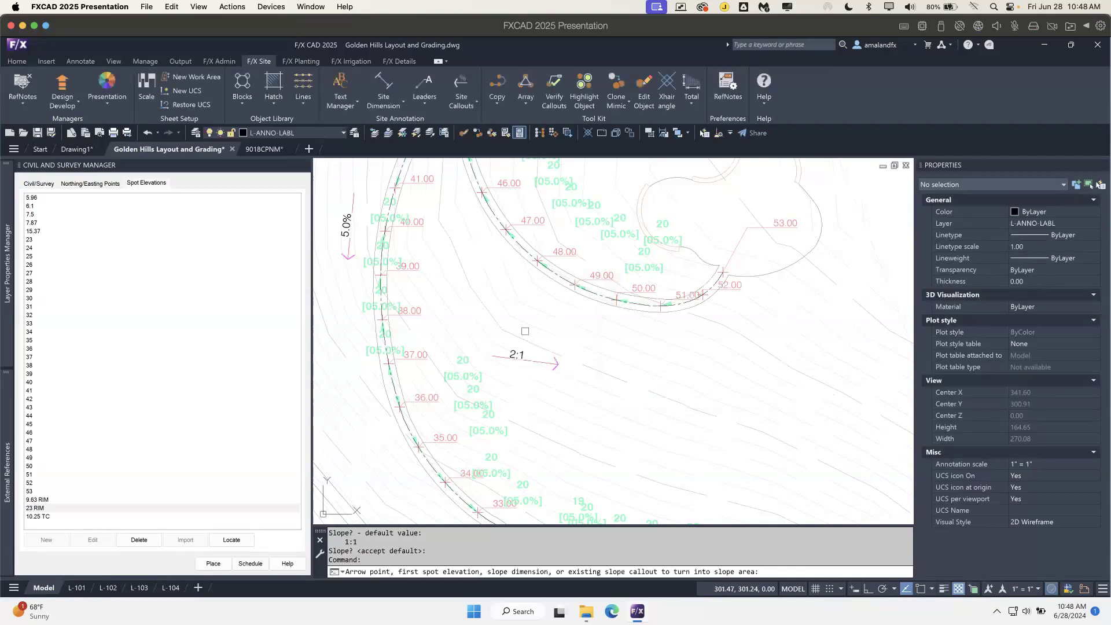
key("Escape")
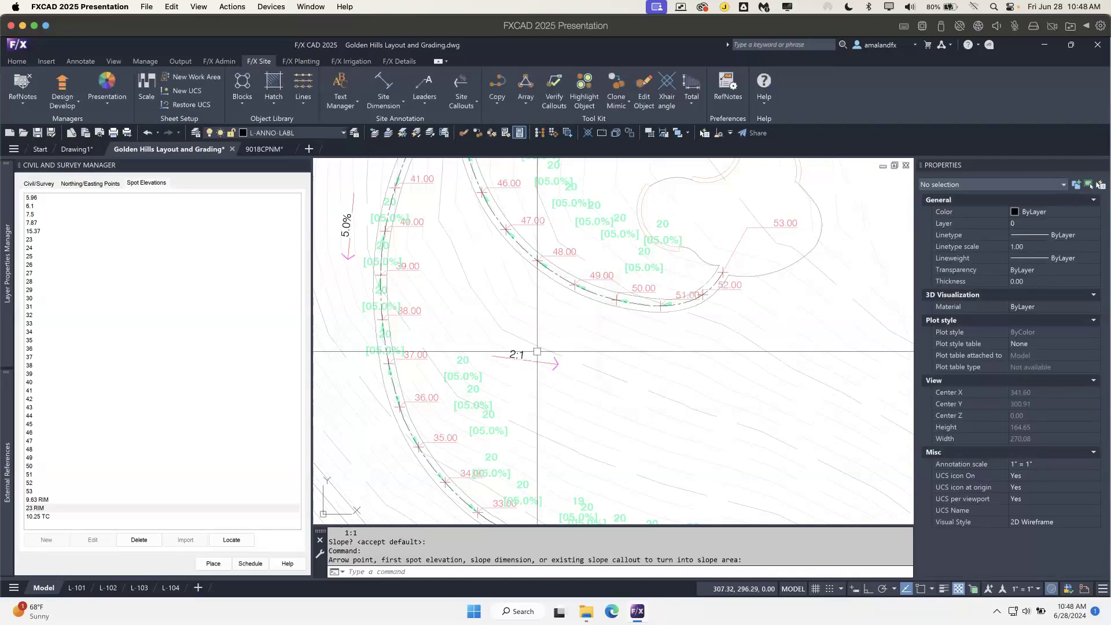
left_click(521, 358)
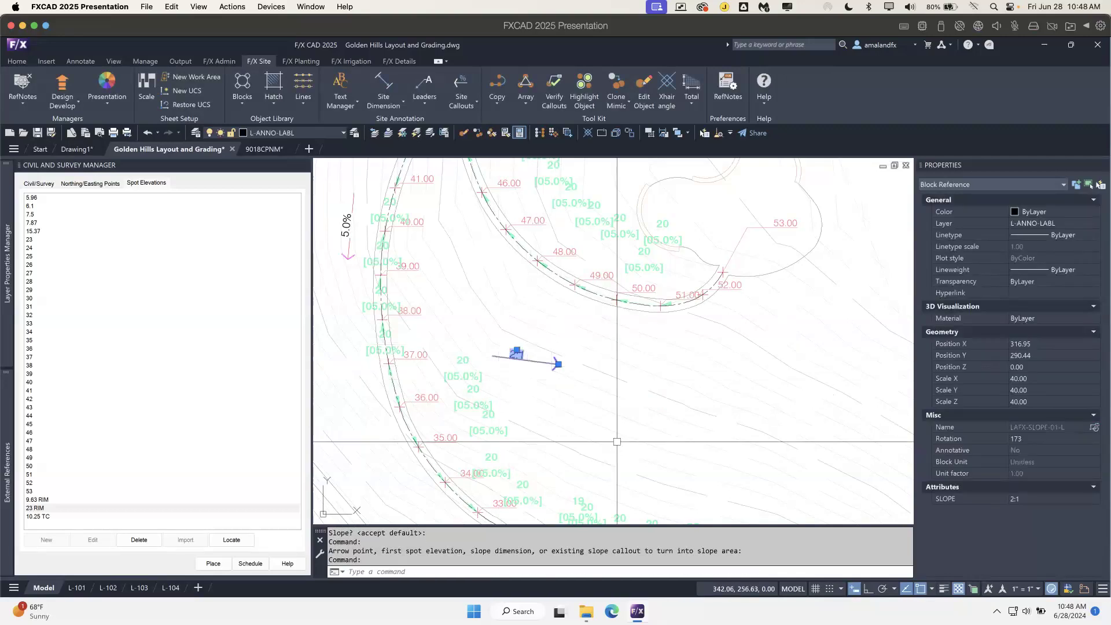
middle_click_drag(536, 366, 673, 380)
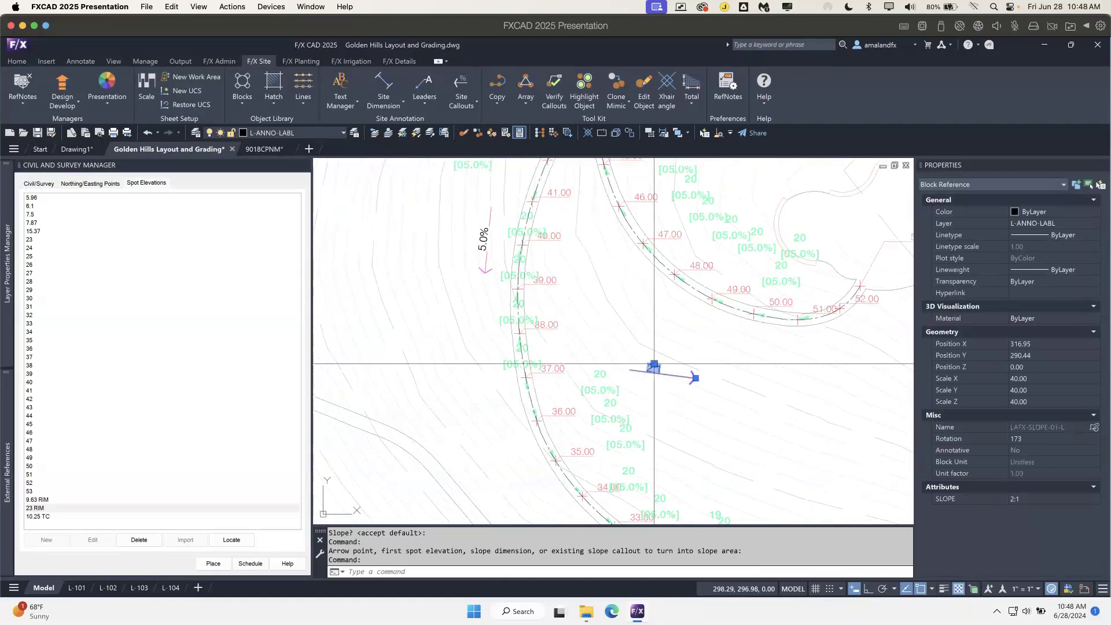
left_click(653, 365)
key("Escape")
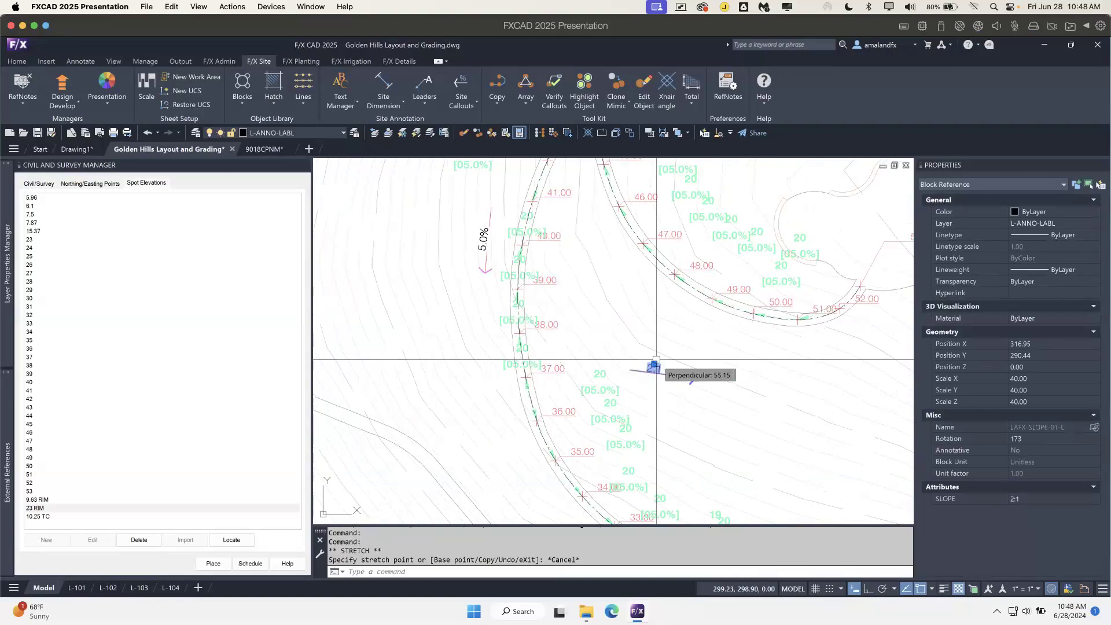
key("Escape")
- Move the 2:1 slope callout southeast to the open hillside below the walkway's 50.00 and 51.00 spot elevations
middle_click_drag(687, 365, 566, 317)
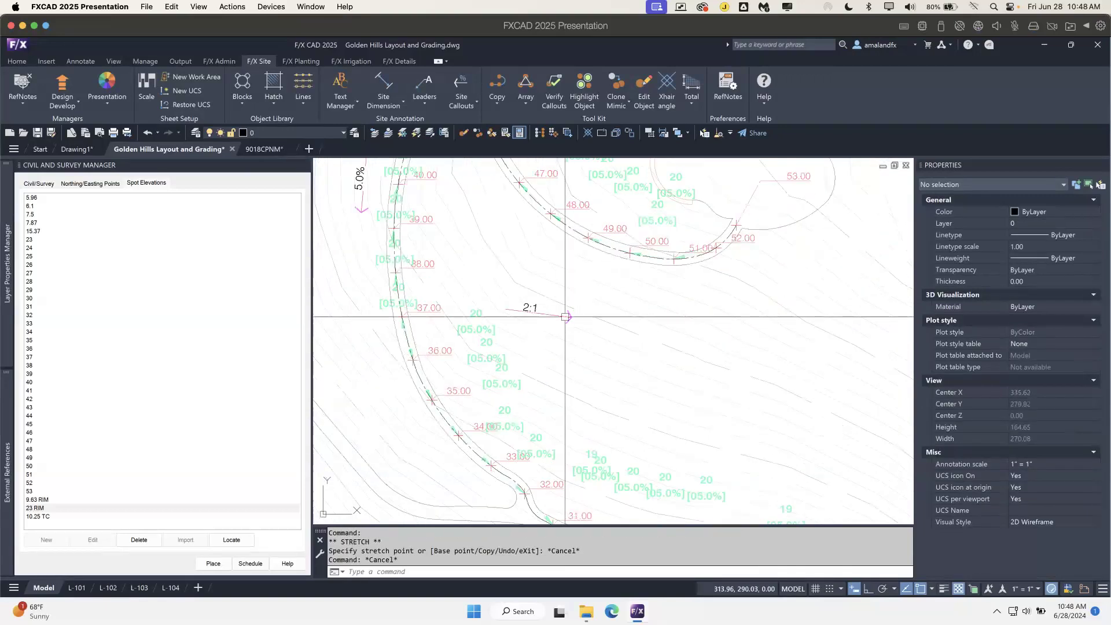
left_click(566, 317)
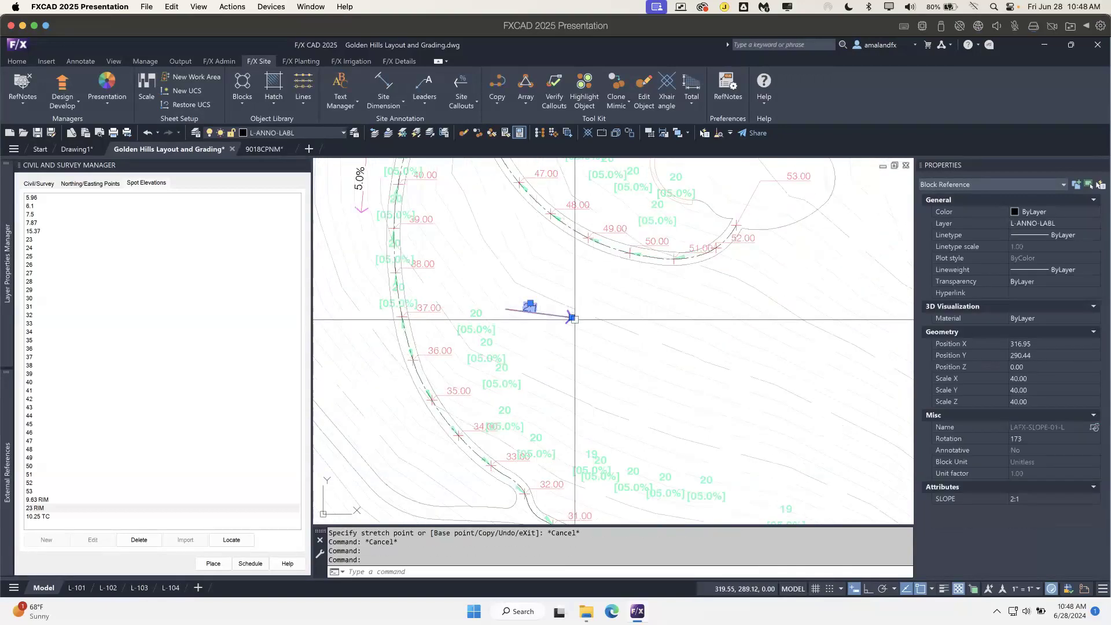
left_click(573, 318)
left_click(686, 354)
key("Escape")
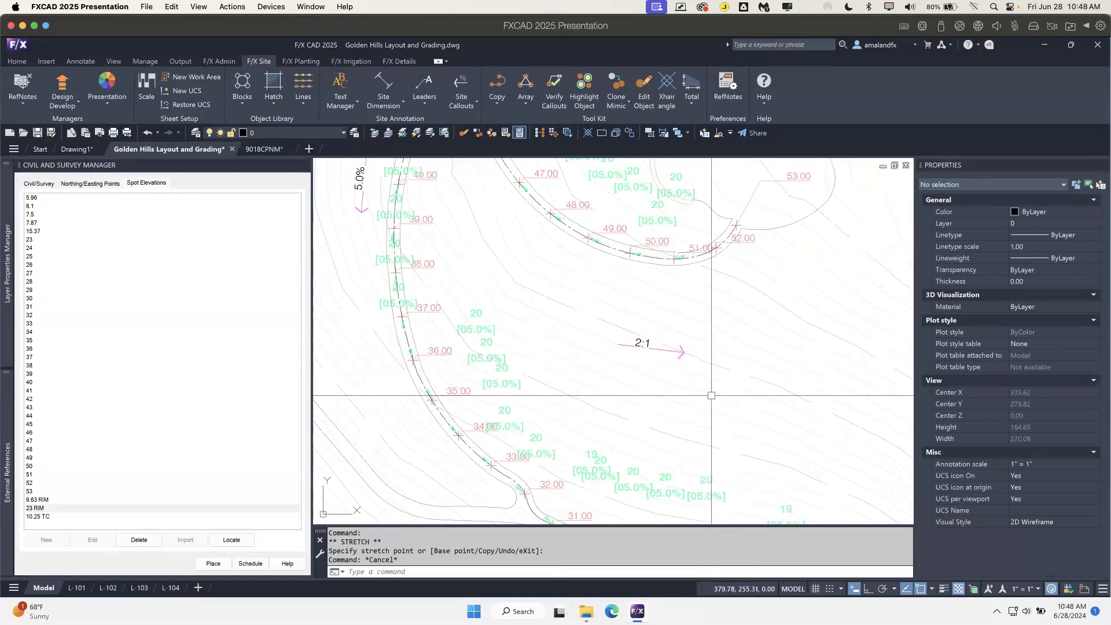
- Turn the 2:1 slope callout into a slope area by drawing a five-sided boundary around it on the hillside
left_click(474, 104)
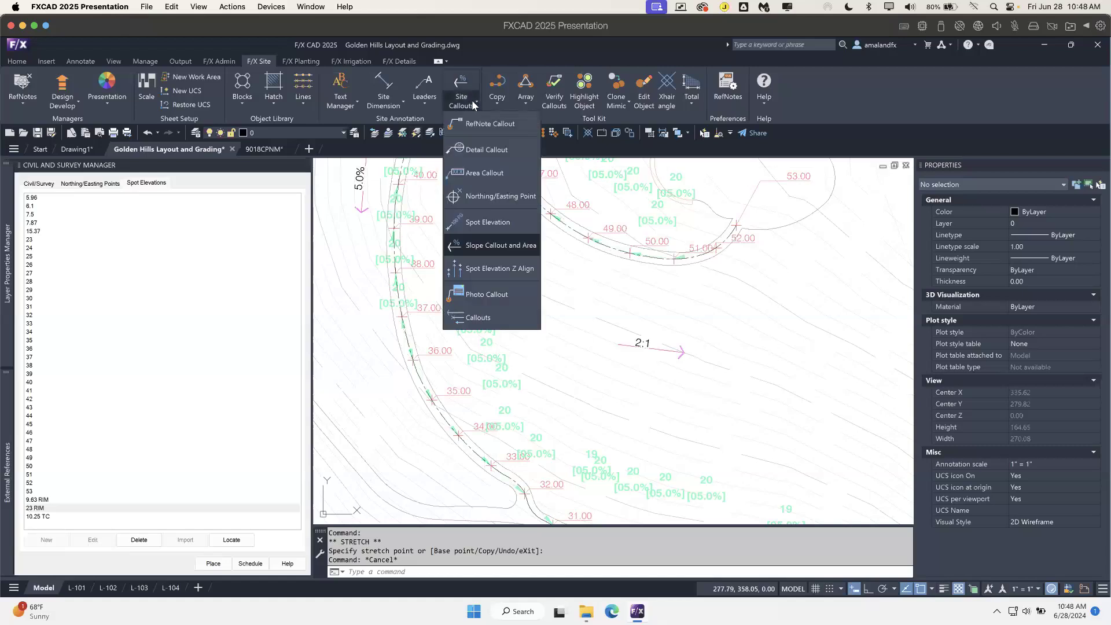
left_click(500, 243)
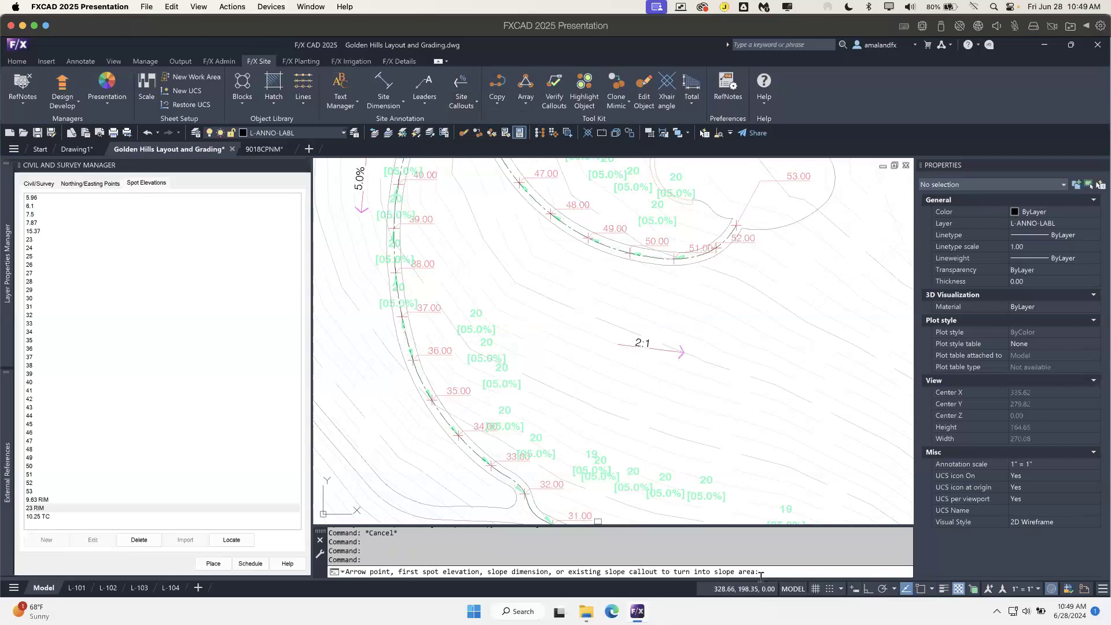
left_click(643, 342)
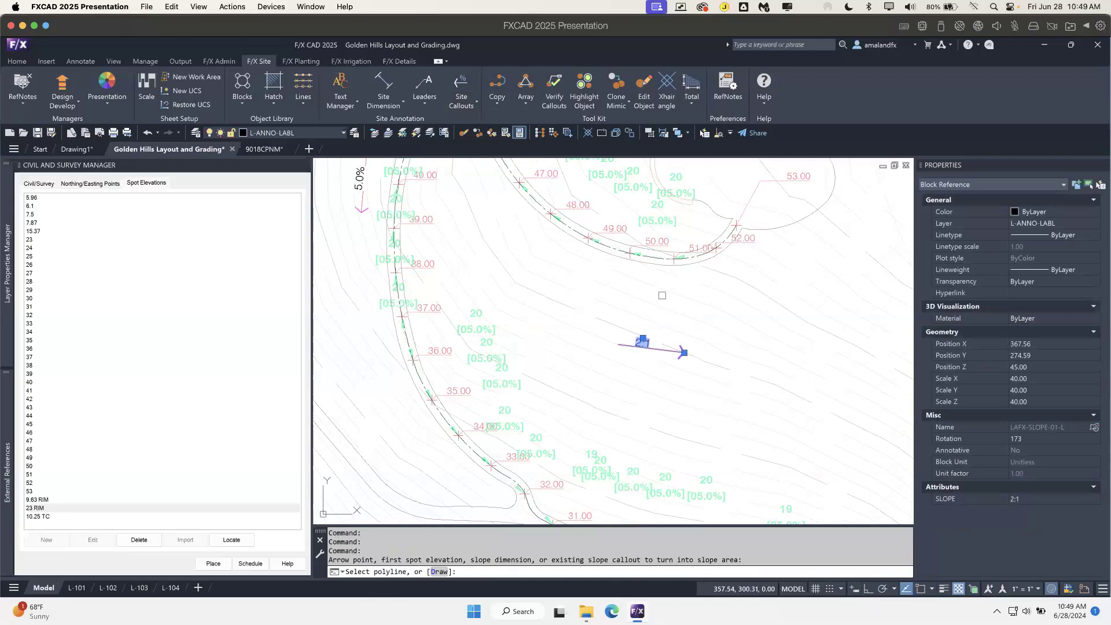
key("Return")
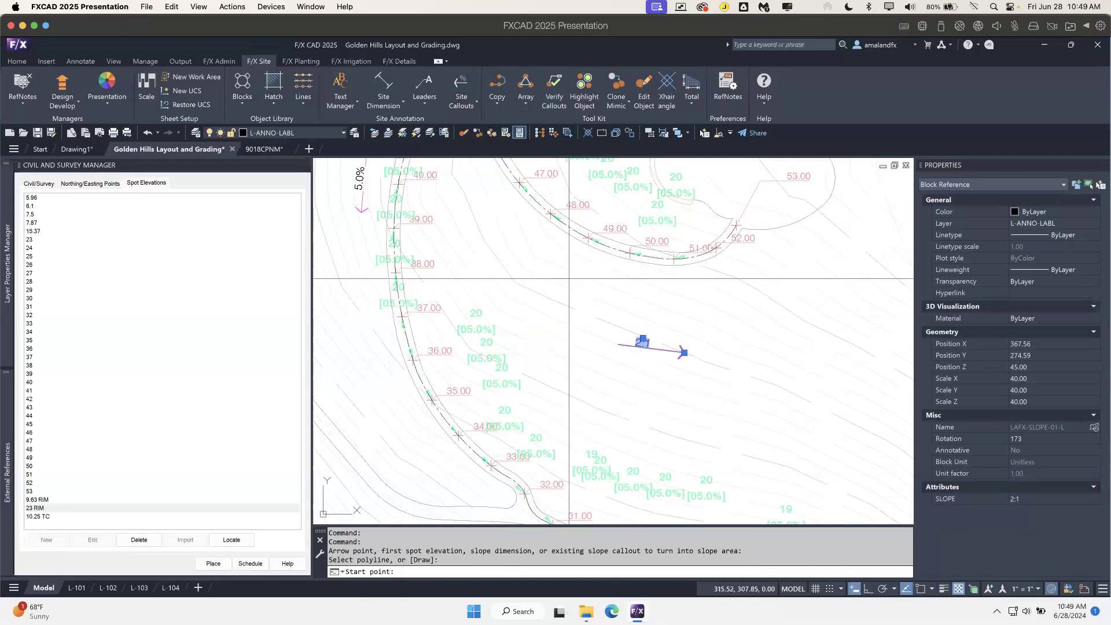
left_click(552, 273)
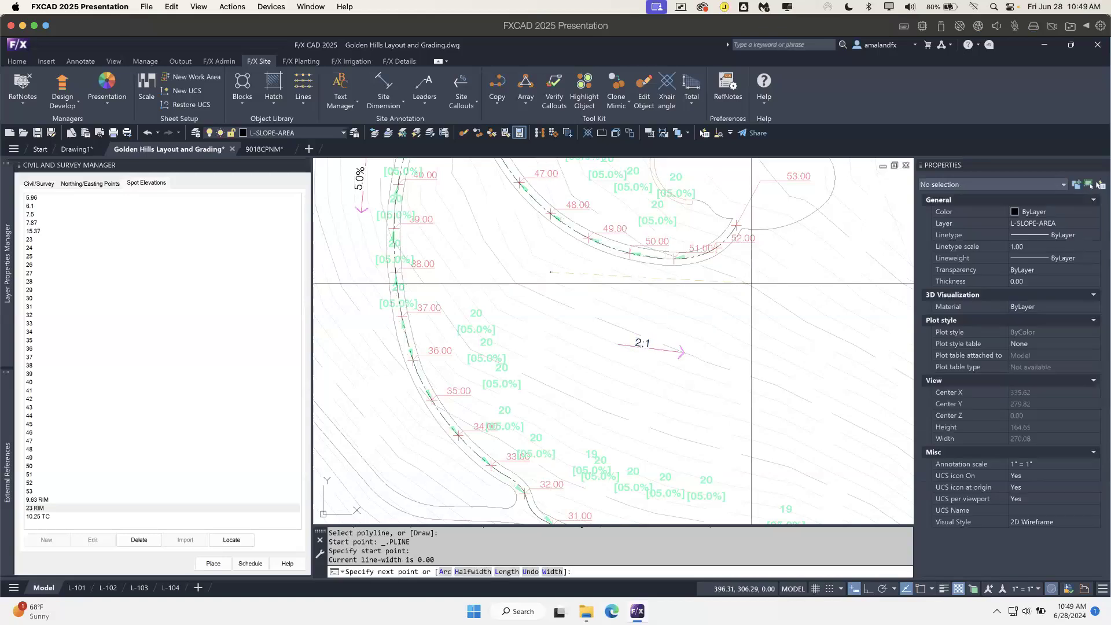
left_click(799, 466)
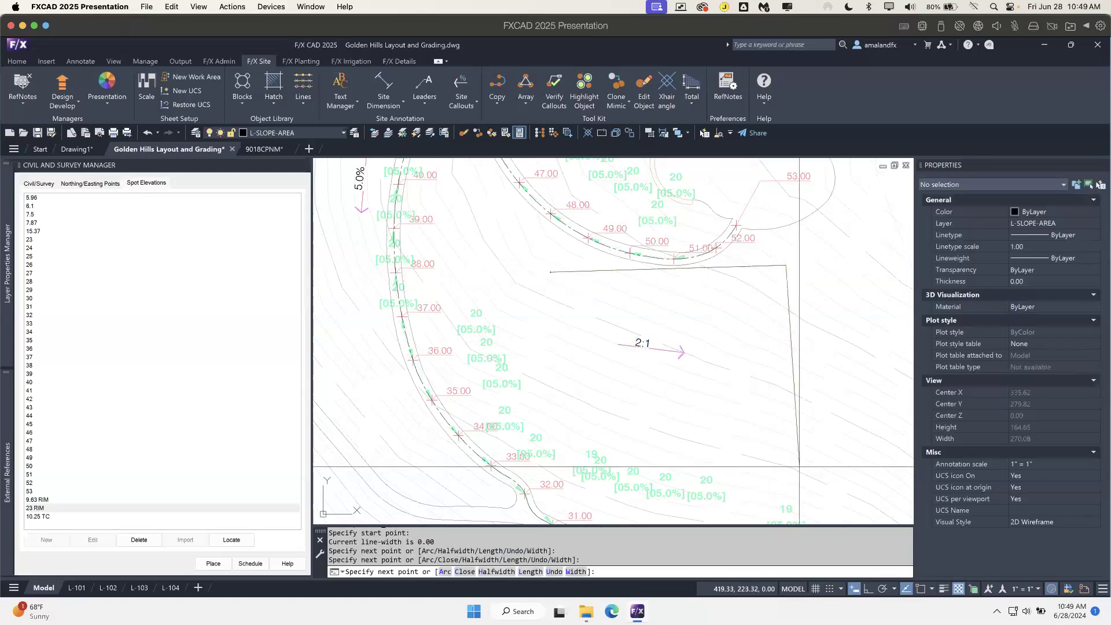
left_click(543, 428)
left_click(528, 313)
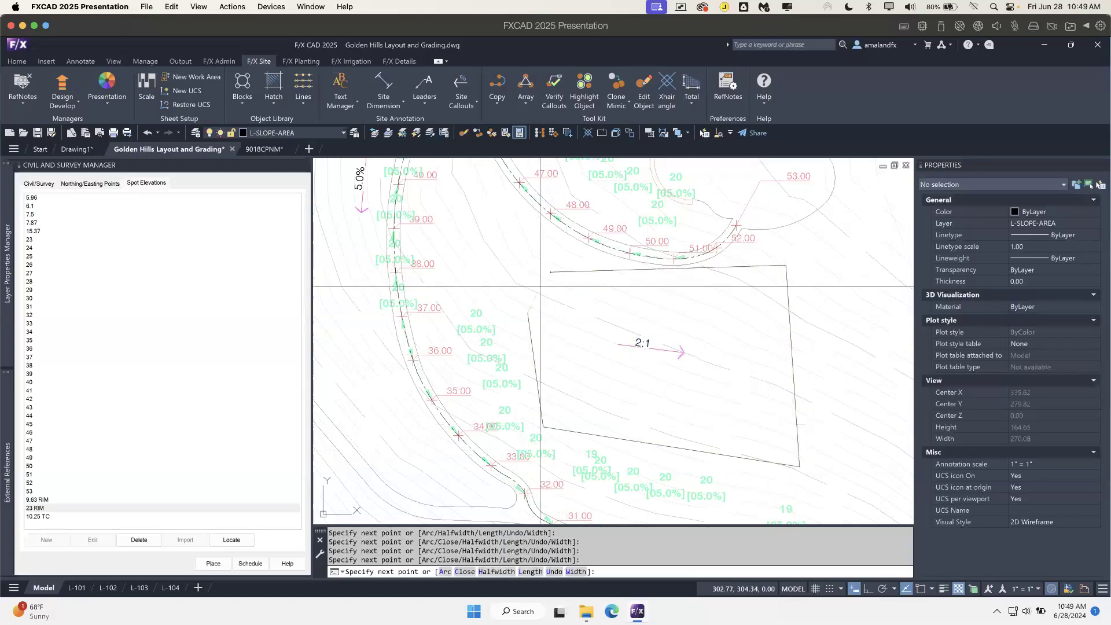
key("Return")
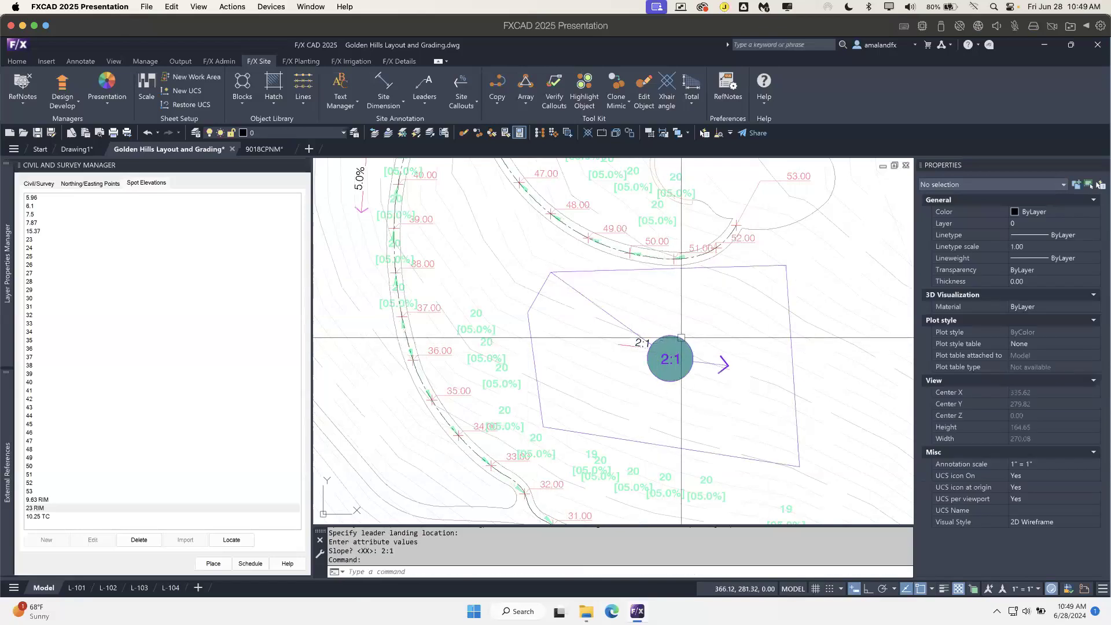
- Move the slope area's circular 2:1 tag northwest, above the original slope callout and inside the boundary
left_click(675, 359)
left_click(673, 359)
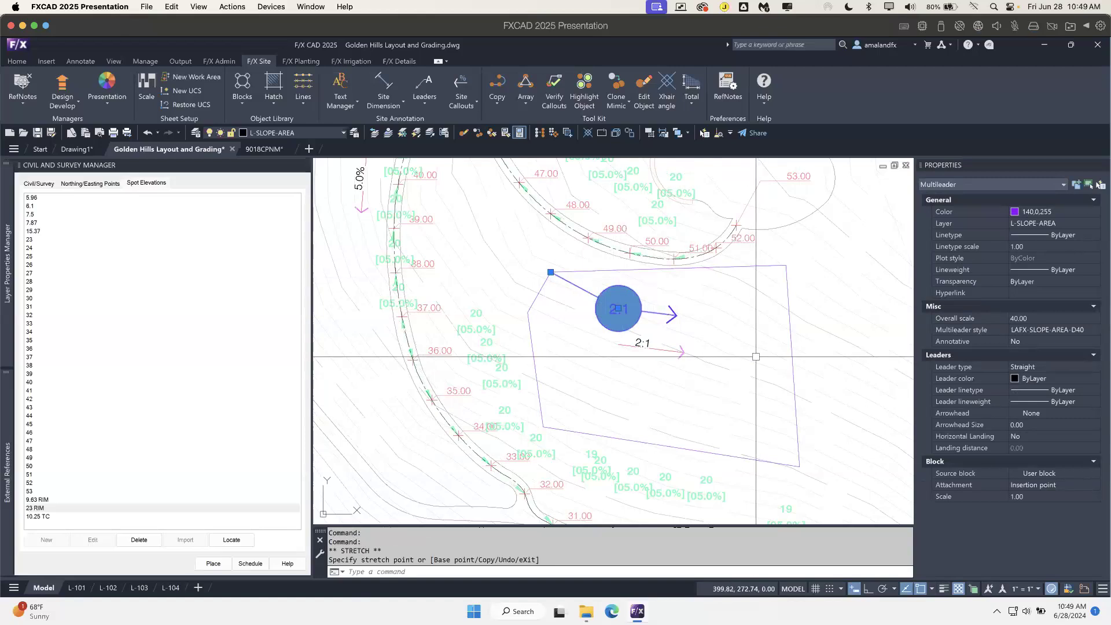
key("Escape")
- Draw a 10 by 10 rectangle on the open ground just east of the slope area boundary
mouse_move(753, 356)
middle_mouse_down()
mouse_move(546, 315)
mouse_move(535, 335)
middle_mouse_up()
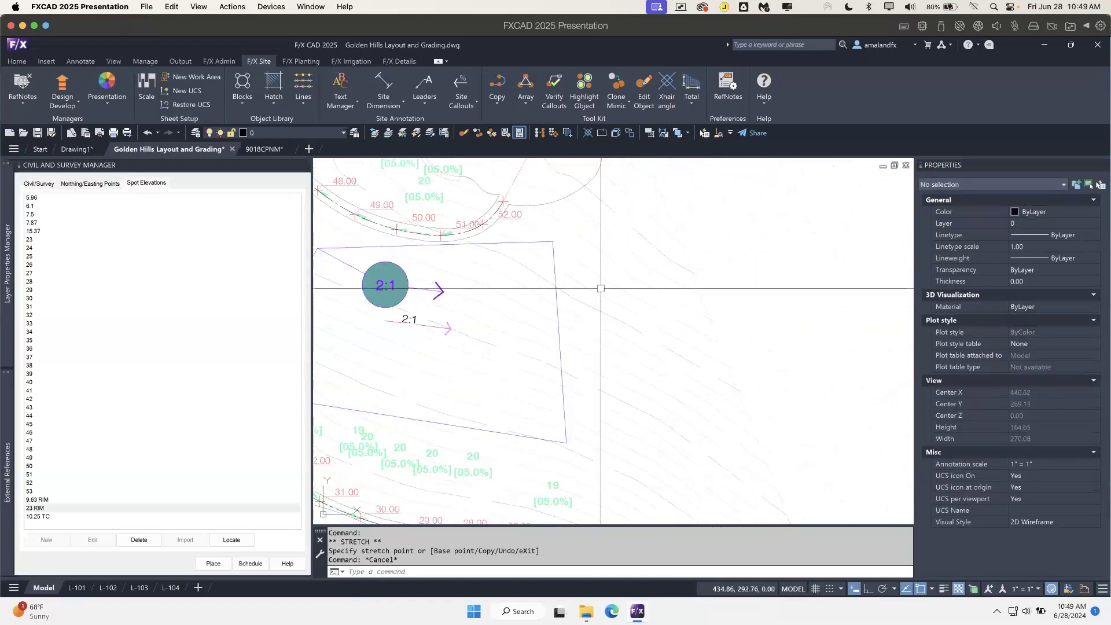
type("rec")
key("Return")
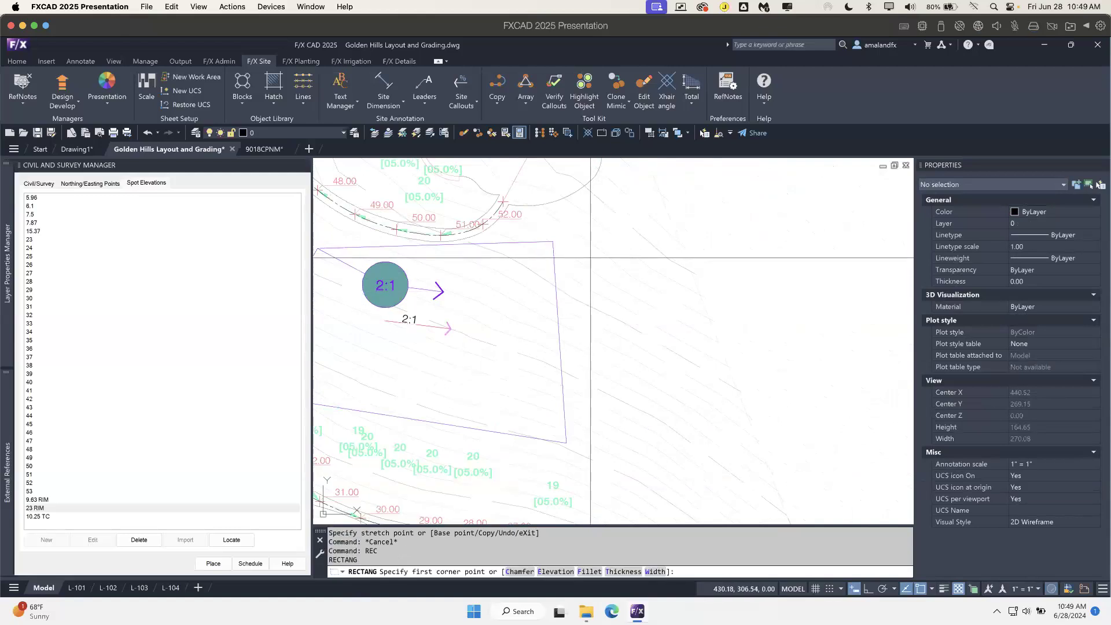
left_click(593, 333)
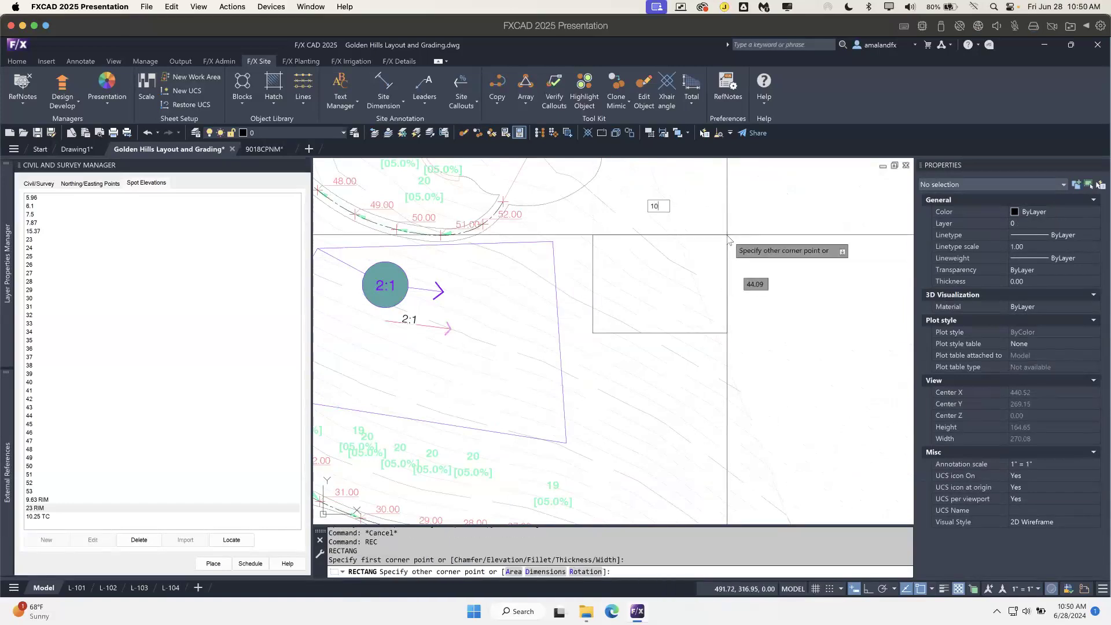
key("Tab")
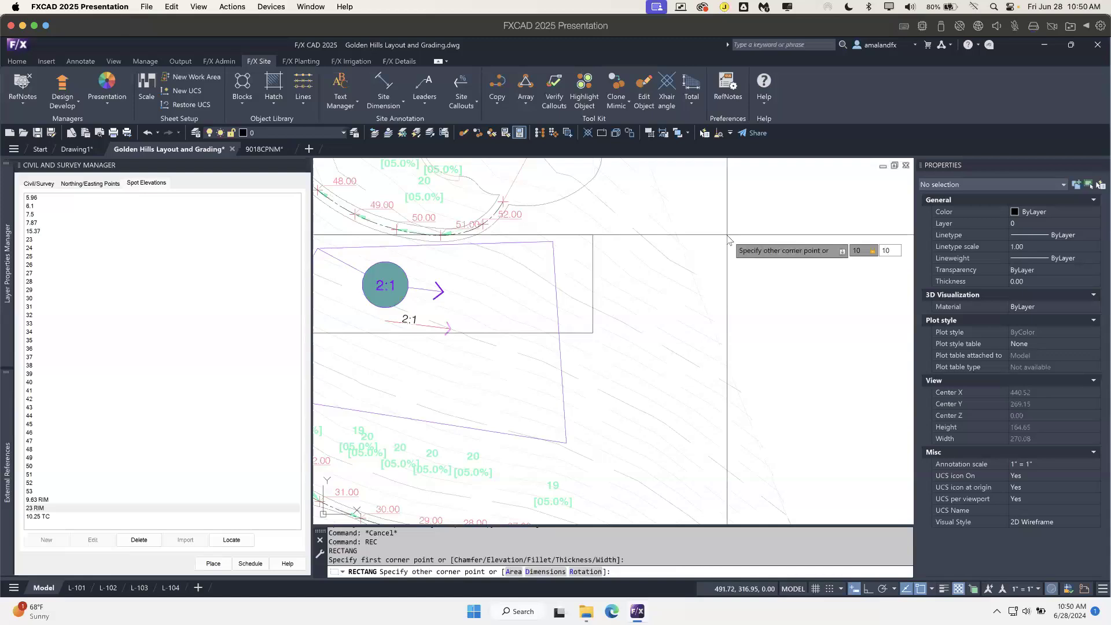
key("Return")
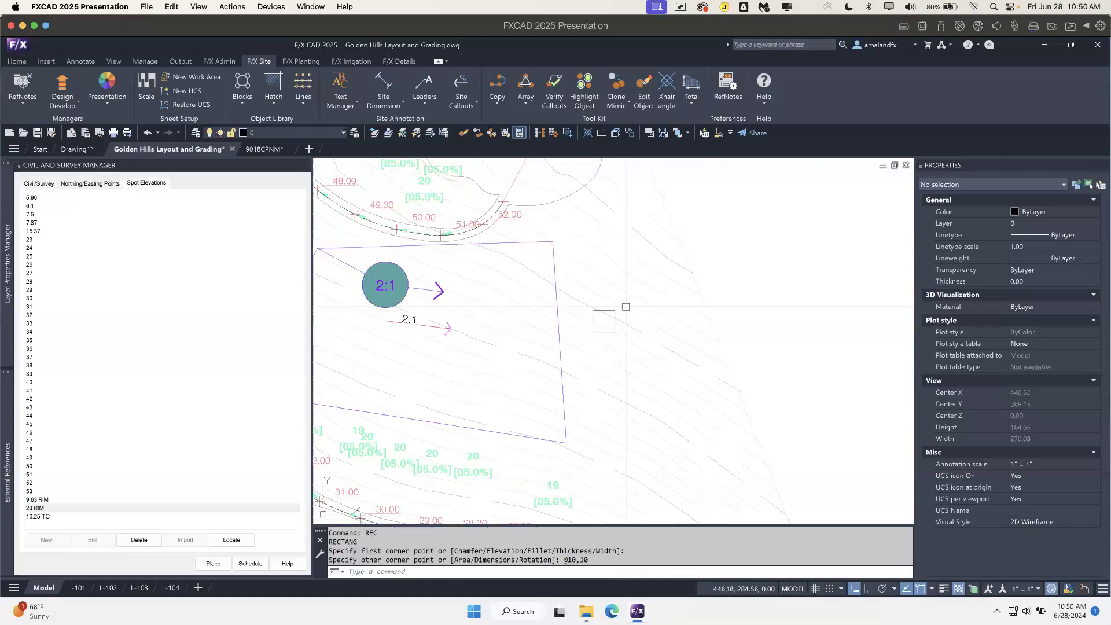
- Add an area callout to the 10 by 10 square east of the slope area, with its label placed farther east
scroll(626, 307, "up", 4)
scroll(643, 384, "down", 2)
middle_click_drag(695, 366, 651, 354)
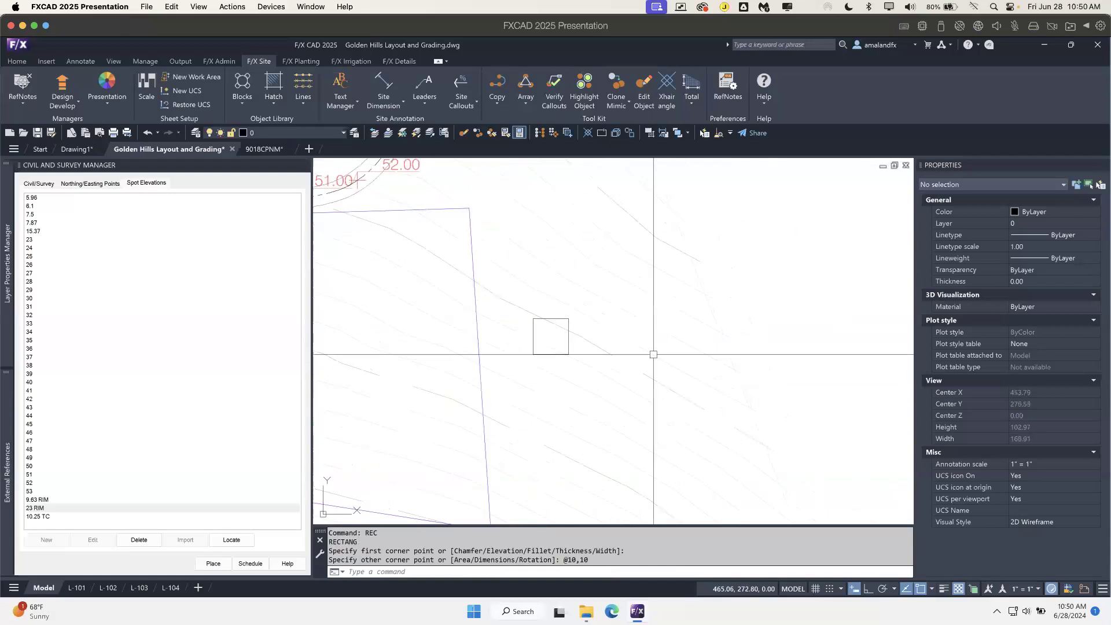
left_click(465, 106)
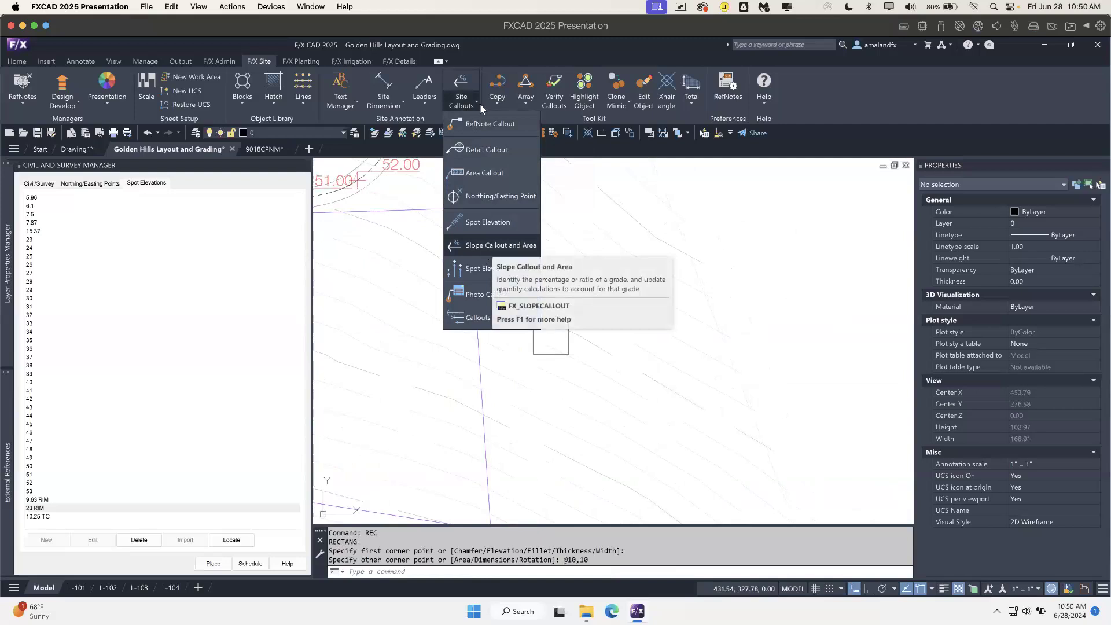
left_click(492, 168)
left_click(568, 321)
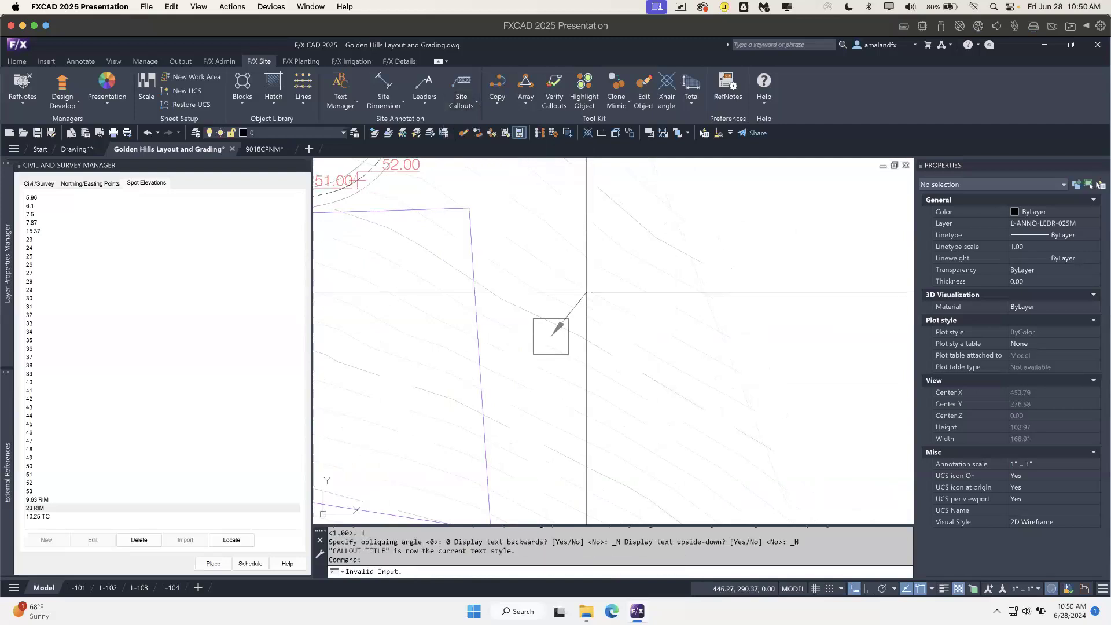
left_click(589, 279)
left_click(611, 280)
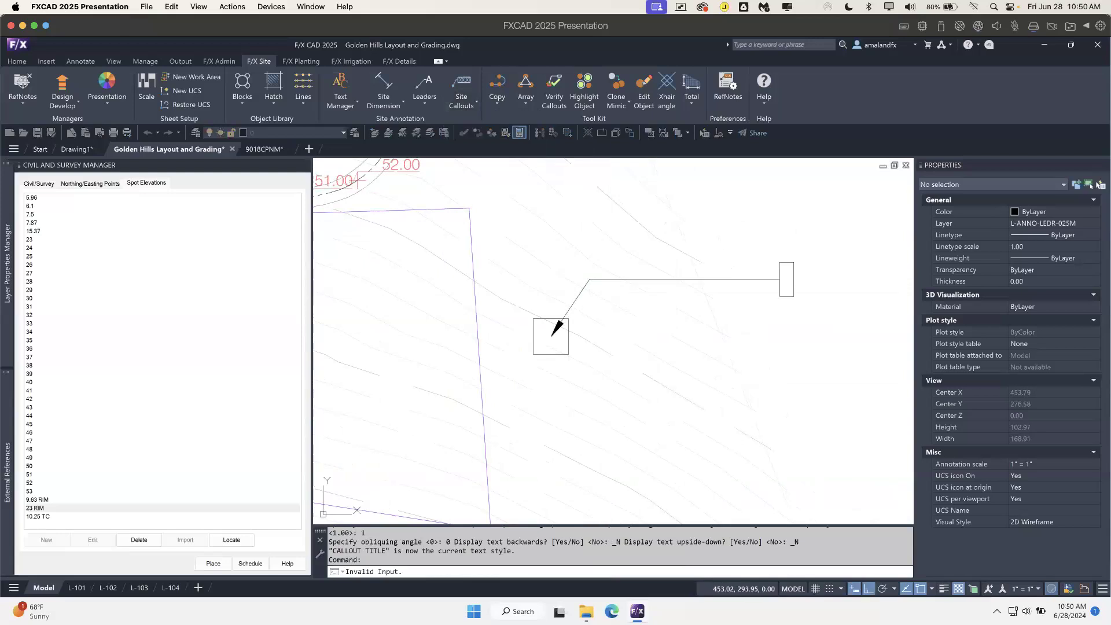
- Copy the 10 by 10 square into the slope area, just below the original 2:1 slope callout
scroll(731, 279, "down", 3)
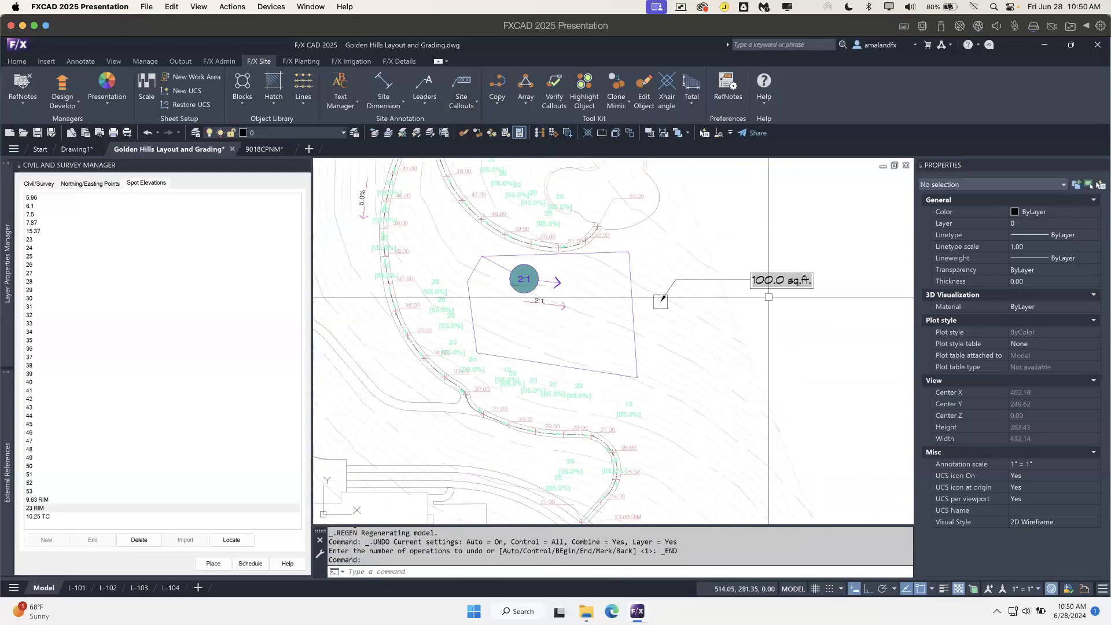
scroll(670, 306, "up", 2)
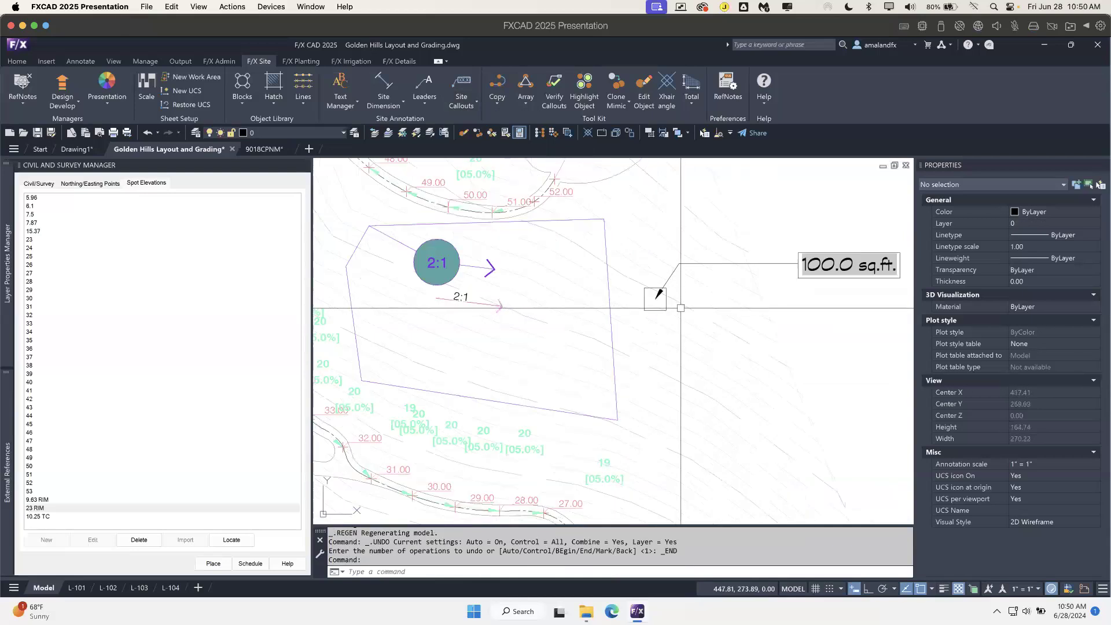
key("Return")
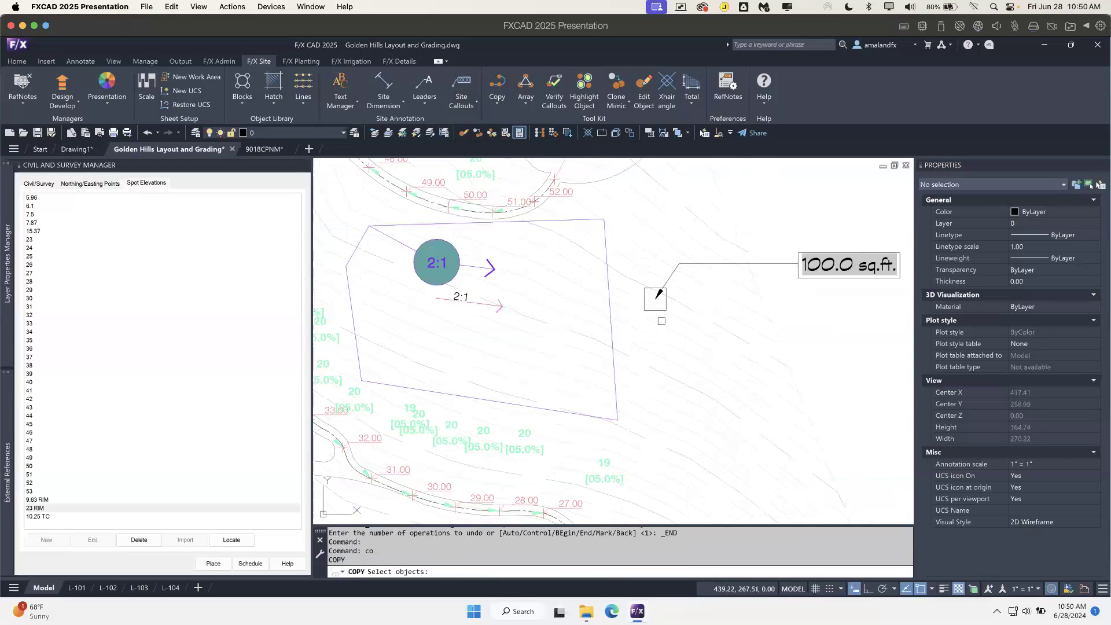
scroll(654, 310, "up", 2)
key("Return")
left_click(660, 303)
left_click(387, 359)
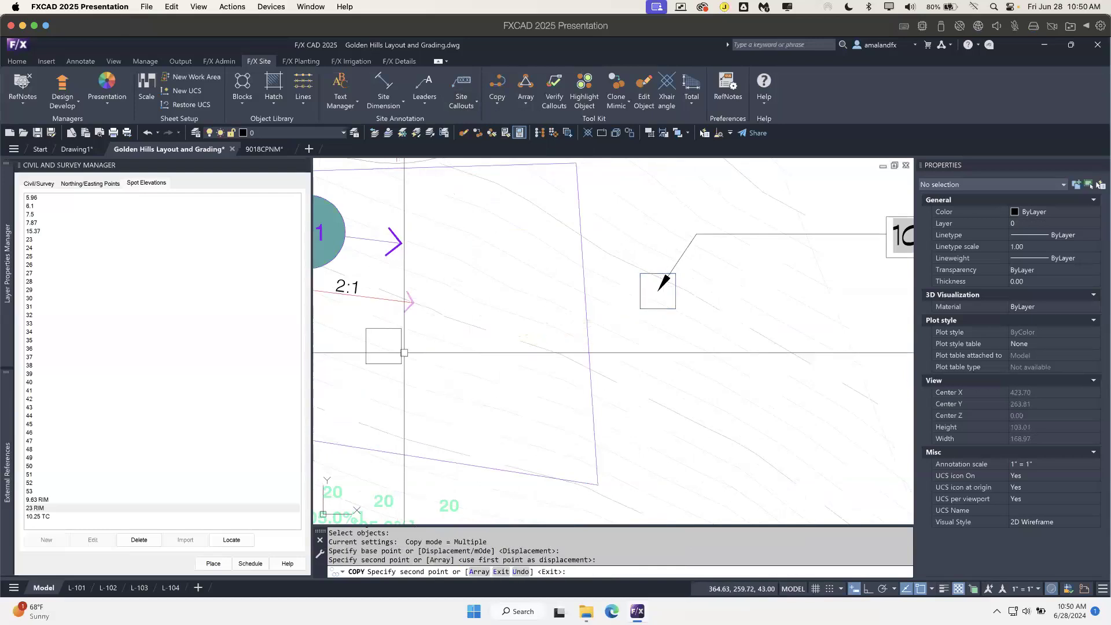
key("Escape")
- Add an area callout to the copied square inside the slope area, with its label to the southeast
scroll(473, 365, "down", 3)
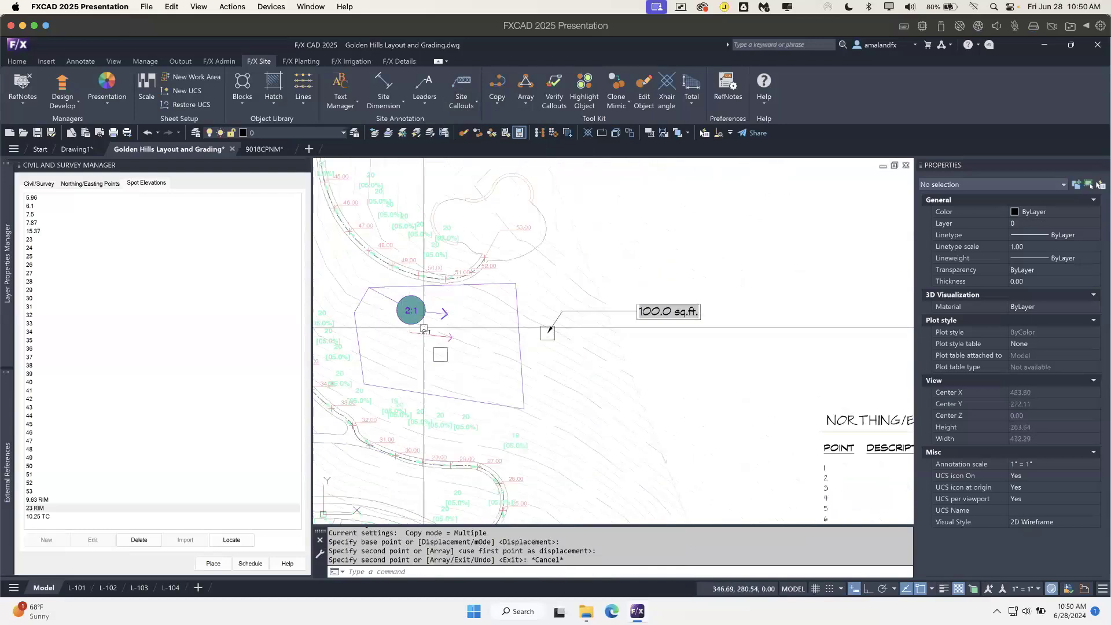
scroll(486, 324, "up", 4)
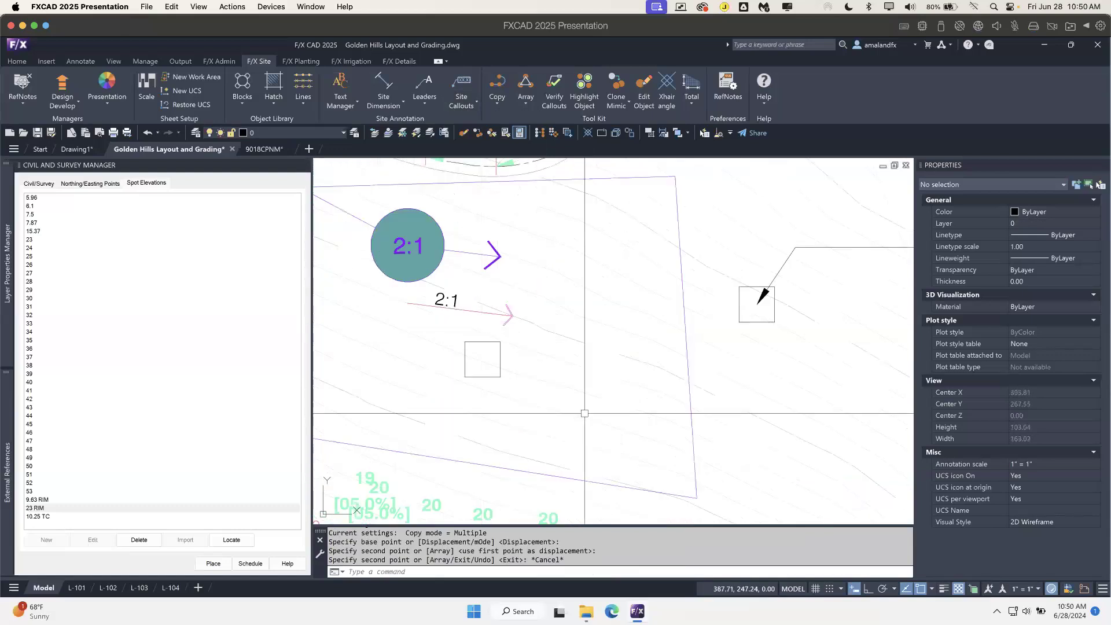
left_click(461, 87)
left_click(485, 365)
left_click(536, 416)
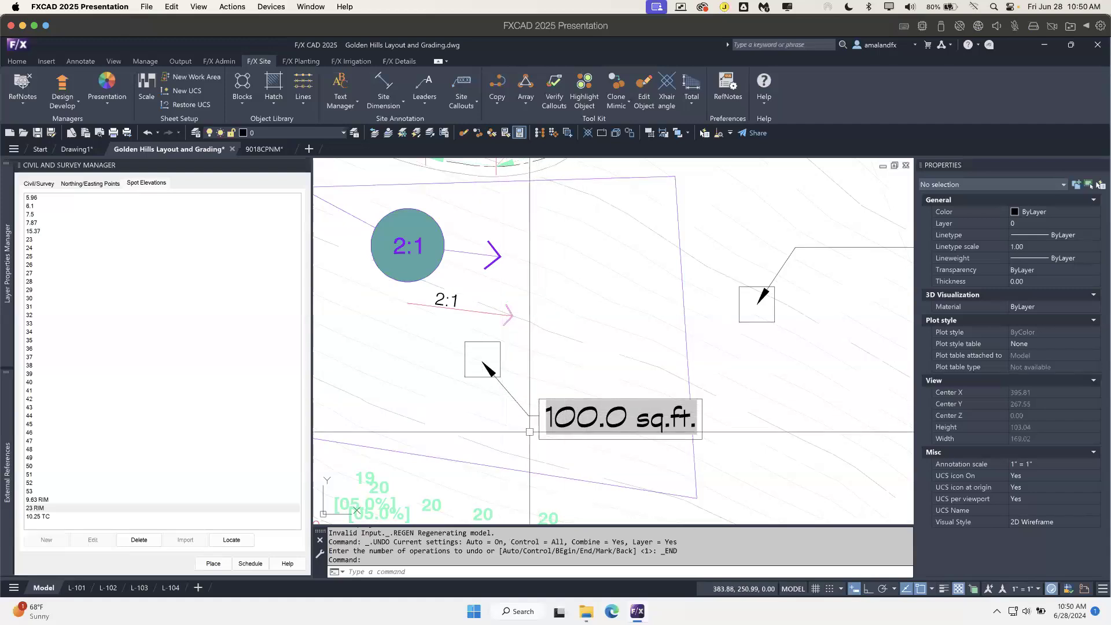
- Delete the copied square inside the slope area together with its area callout
scroll(495, 355, "down", 2)
middle_click_drag(523, 354, 438, 319)
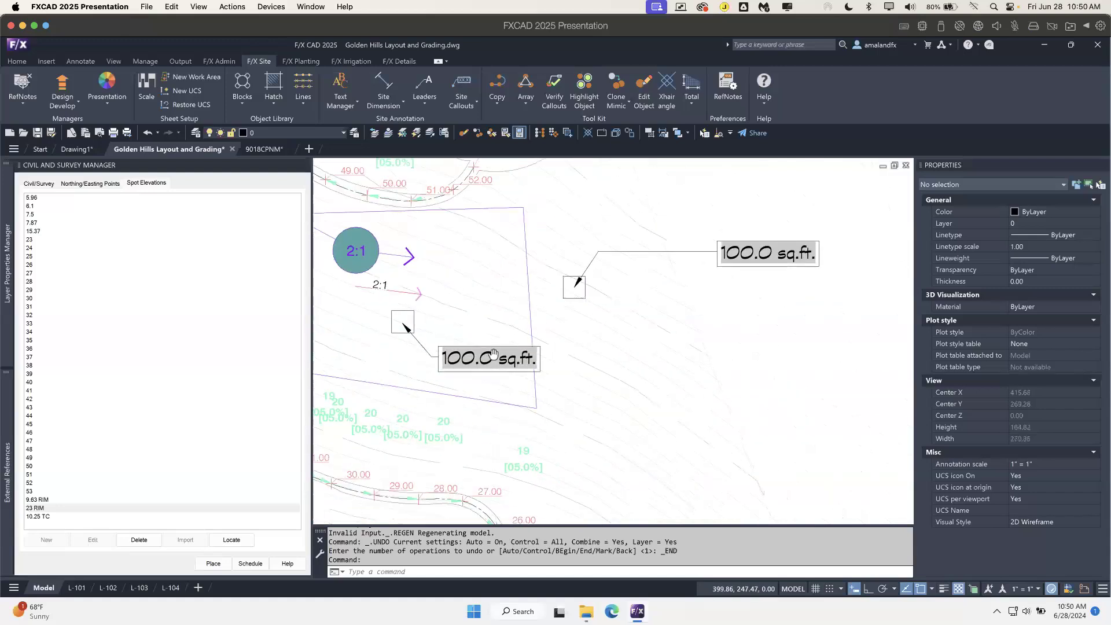
left_click(408, 334)
key("Delete")
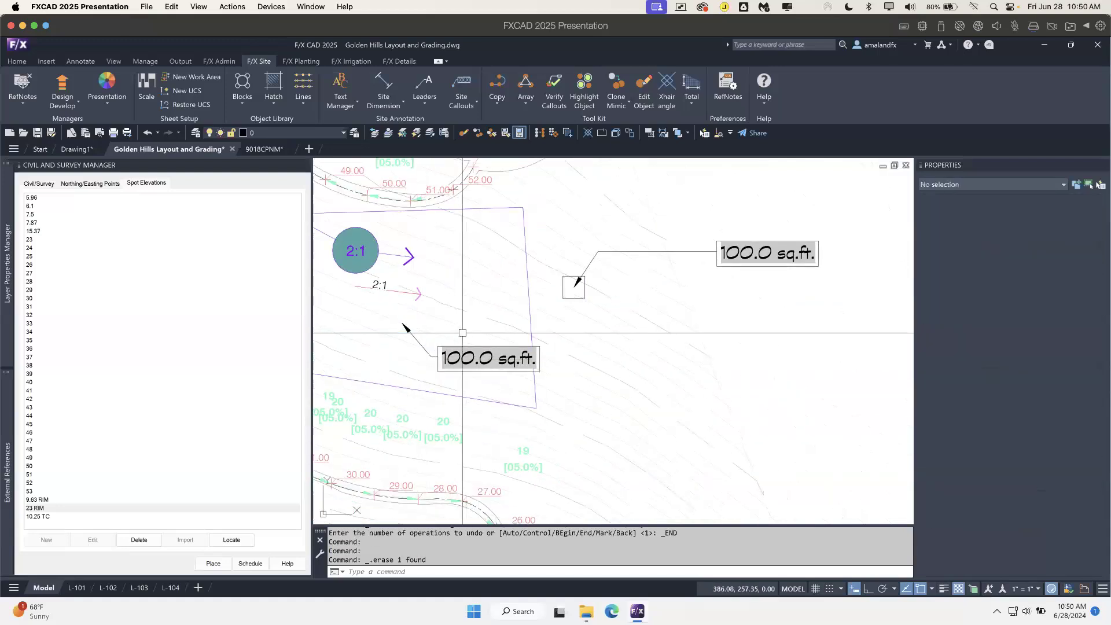
left_click(446, 347)
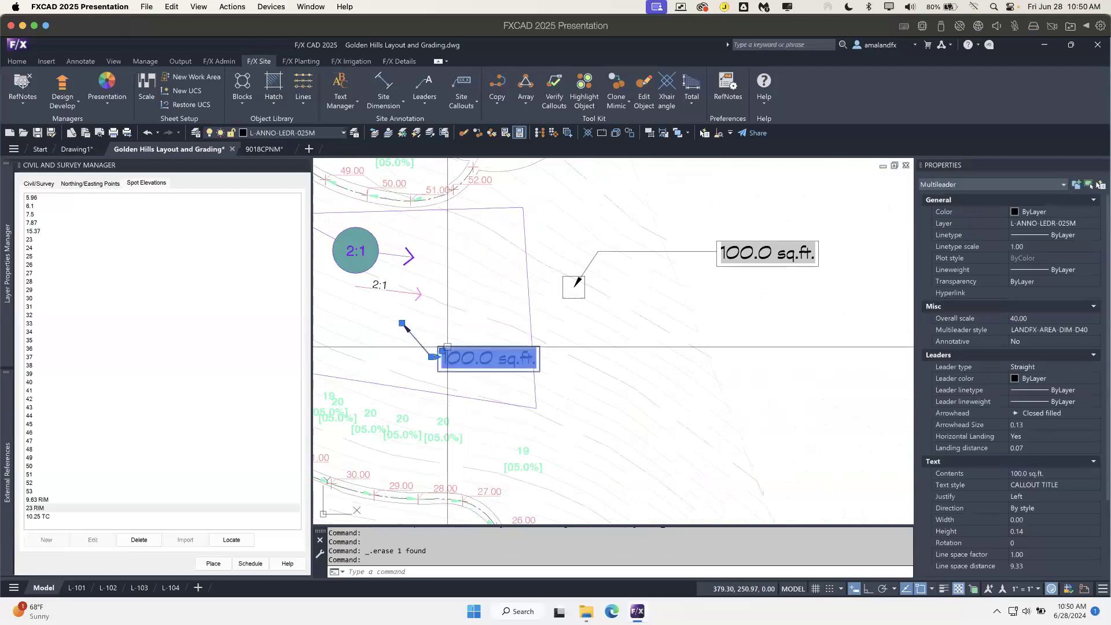
key("Delete")
- Draw a 100 by 100 rectangle starting from a corner inside the slope area, below the 2:1 slope callout
type("rec")
key("Return")
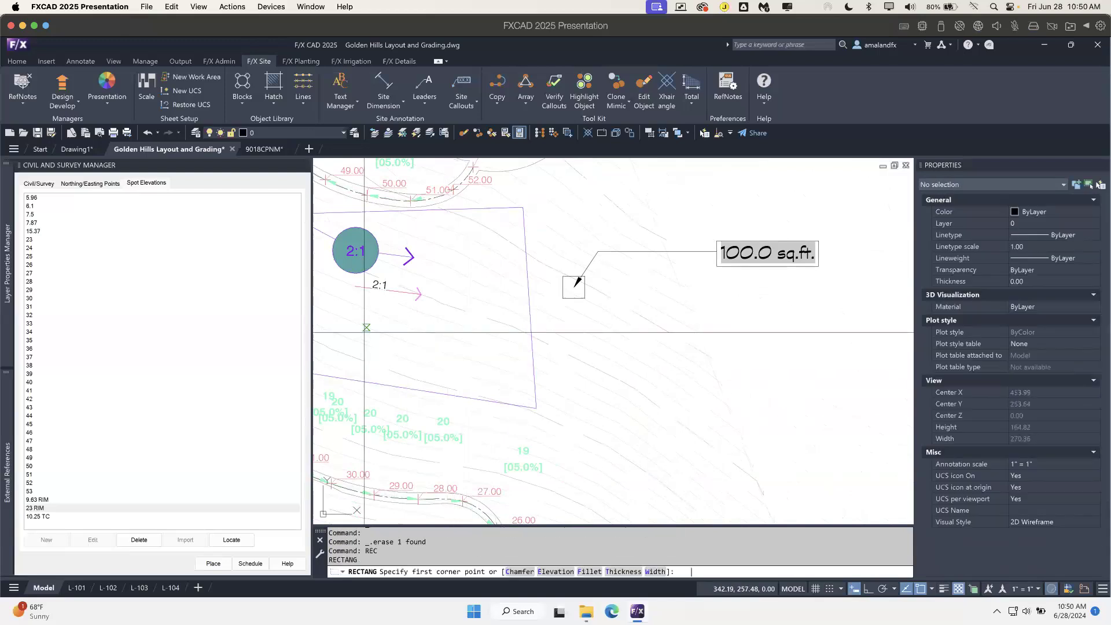
left_click(371, 355)
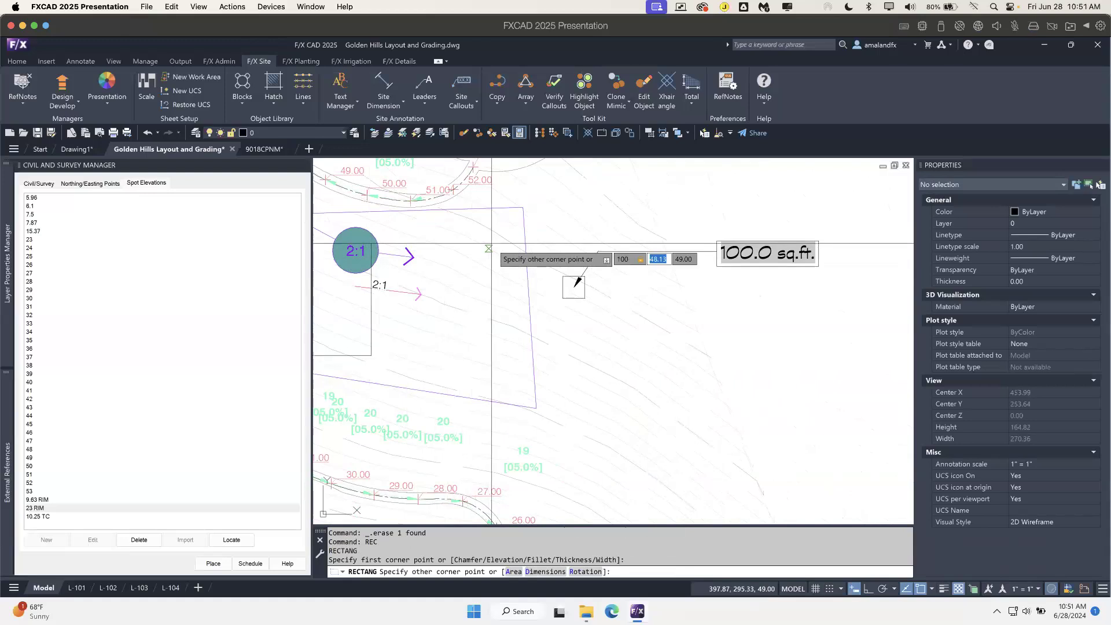
key("Return")
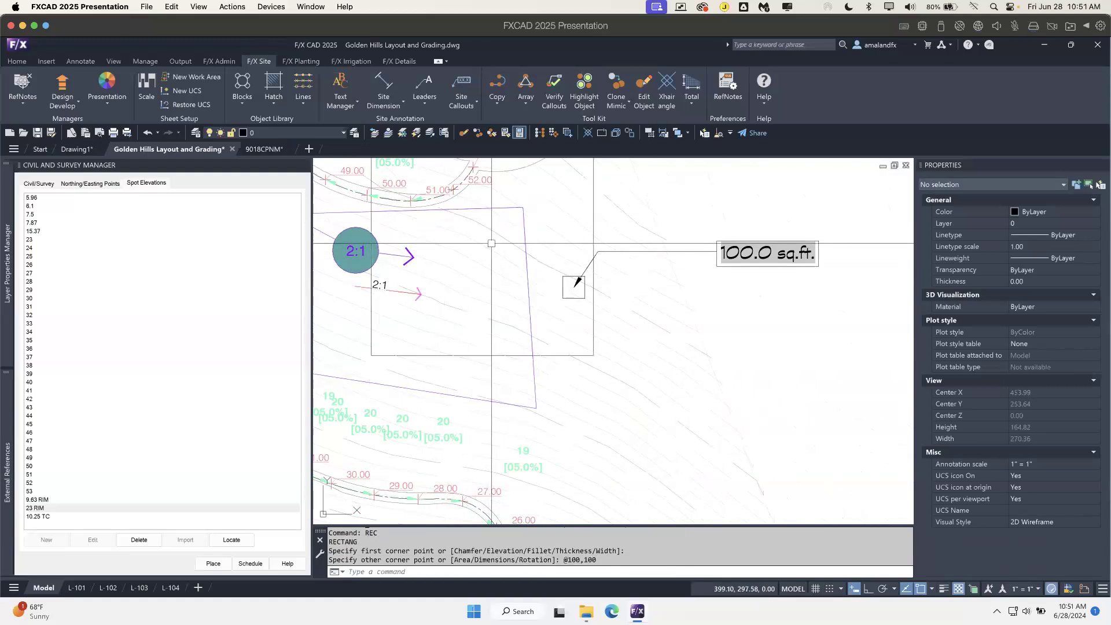
- Stretch the slope area boundary outward by moving its northeast, southeast and southwest corners to cover a much larger part of the hillside
scroll(552, 258, "down", 2)
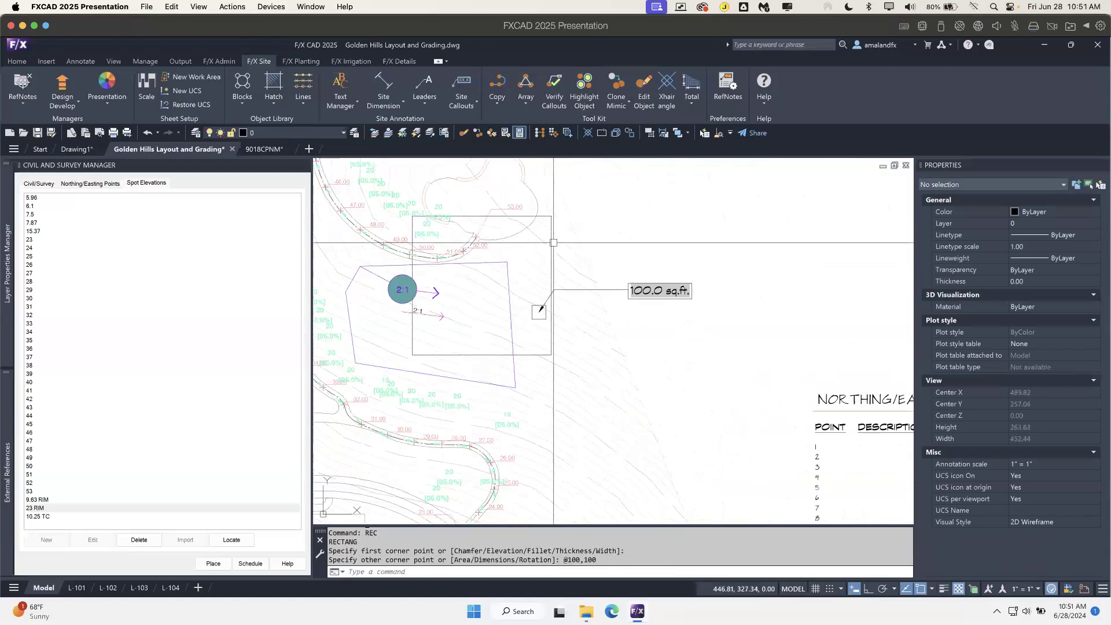
left_click(552, 258)
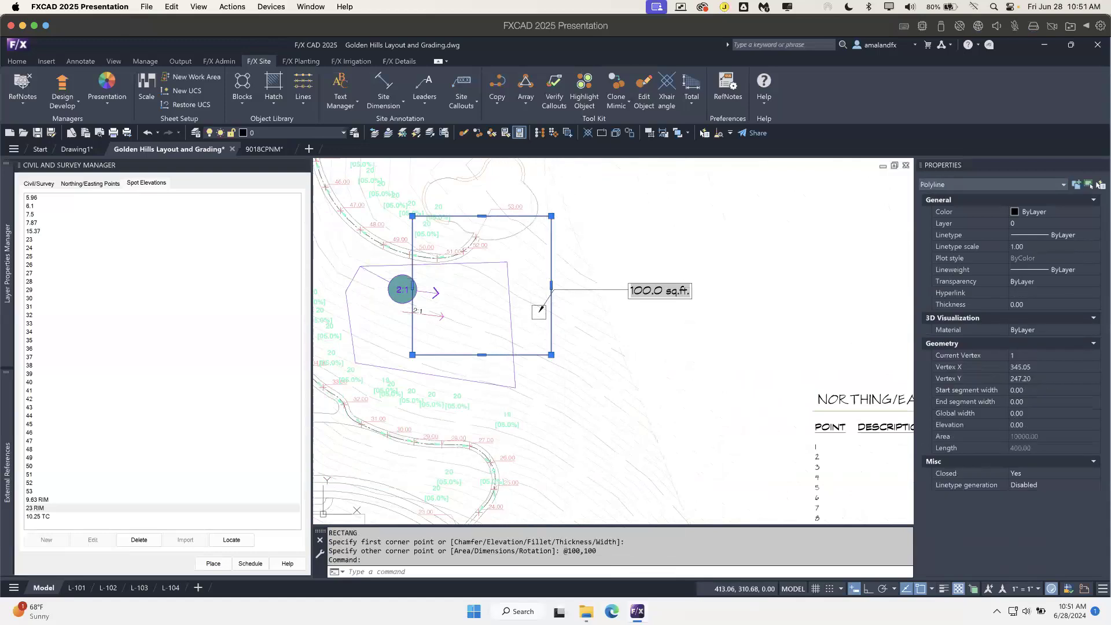
key("Escape")
left_click(508, 278)
left_click(507, 262)
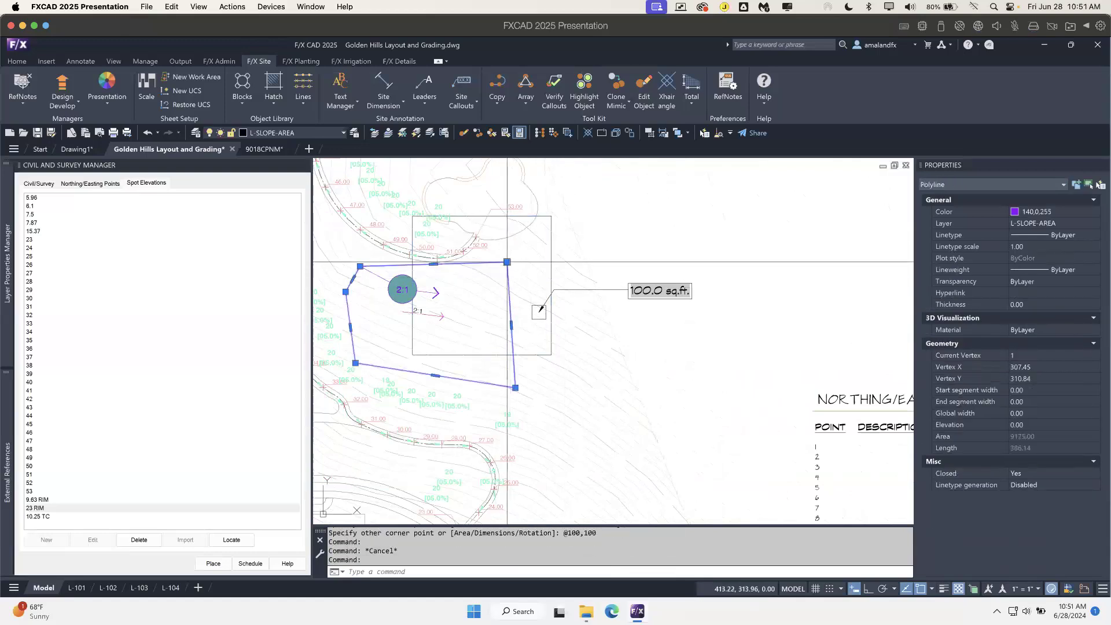
left_click(621, 185)
left_click(360, 266)
left_click(516, 388)
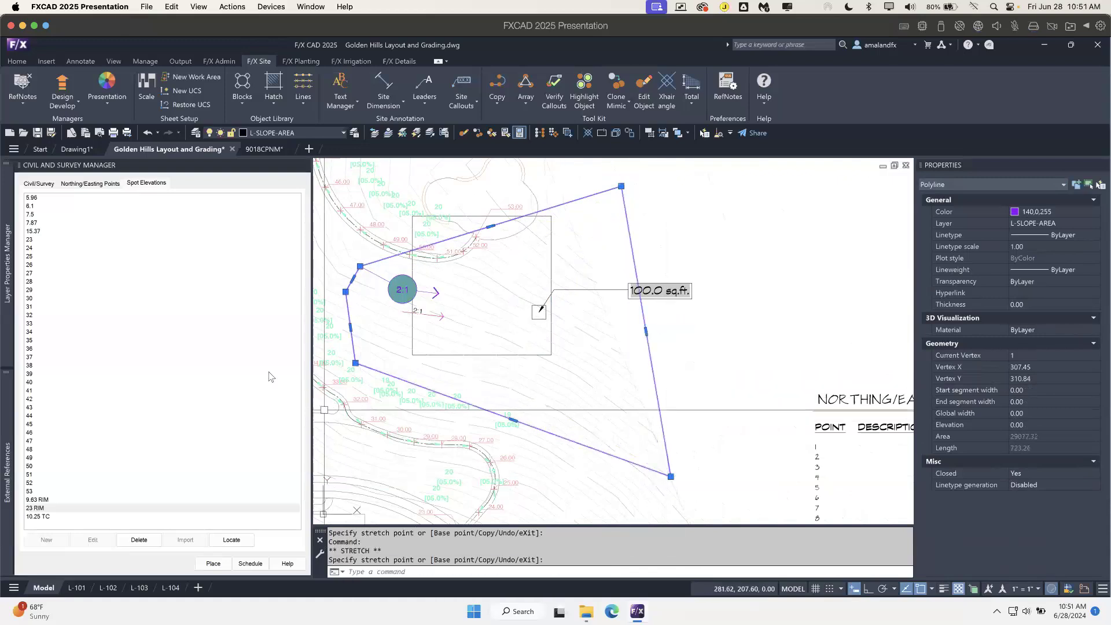
left_click(355, 363)
left_click(354, 477)
key("Escape")
- Move the 100 by 100 rectangle southeast so that it lies fully inside the enlarged slope area boundary
left_click(522, 356)
key("Return")
left_click(539, 305)
left_click(573, 383)
key("Escape")
key("Escape")
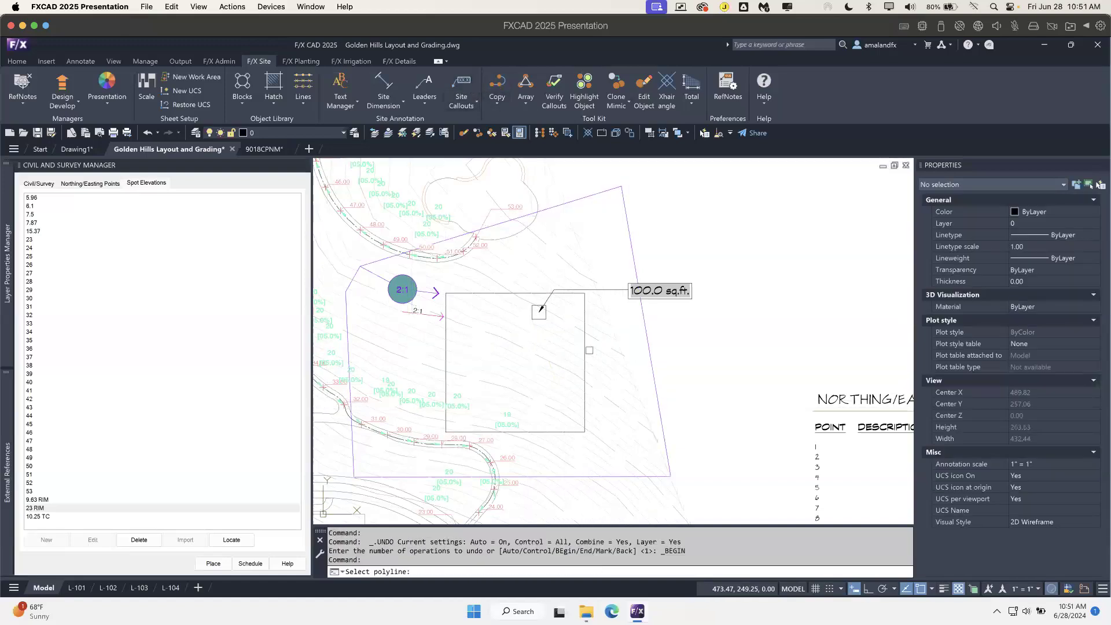
- Add an area callout to the 100 by 100 rectangle with its label to the east, and regenerate the drawing
left_click(585, 340)
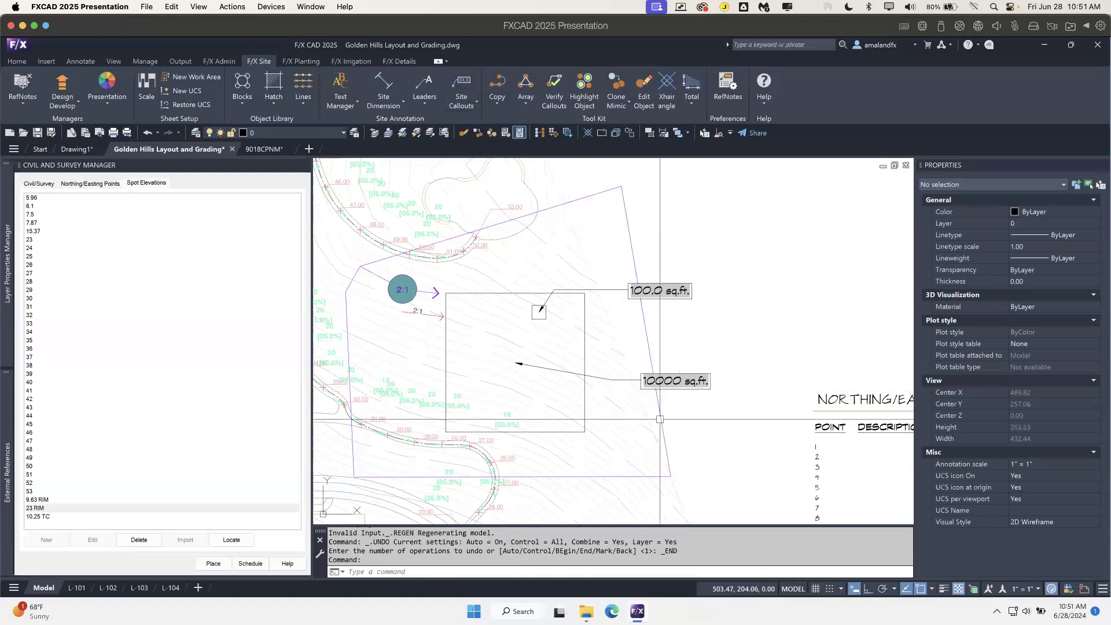
key("Escape")
left_click(426, 246)
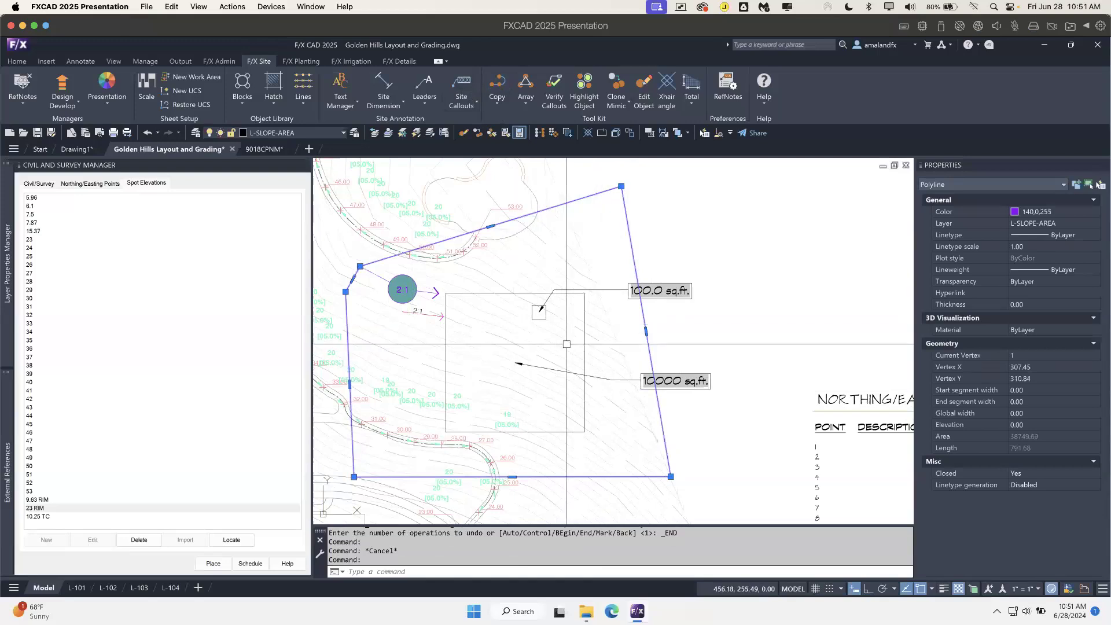
key("Escape")
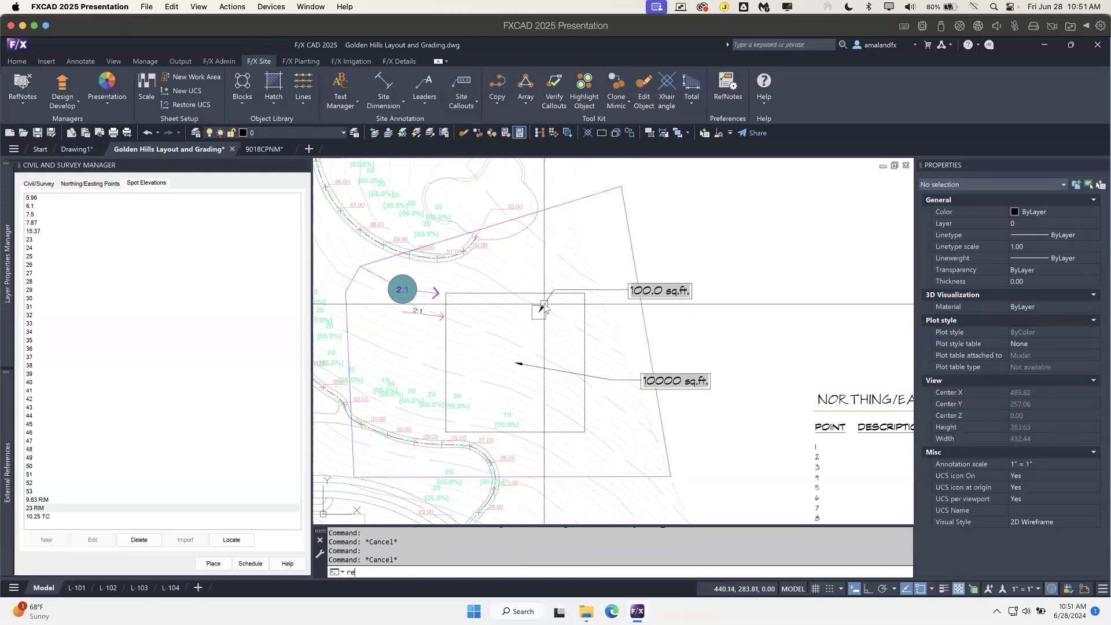
key("Return")
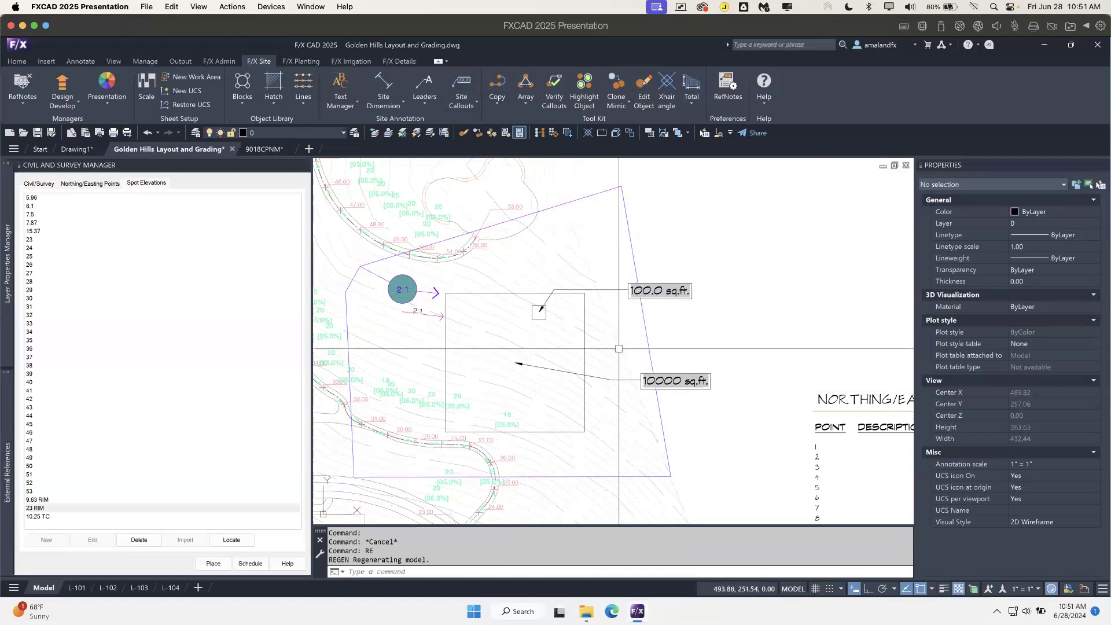
- Delete the 100 by 100 rectangle, both area callouts and the slope area boundary
scroll(619, 348, "down", 3)
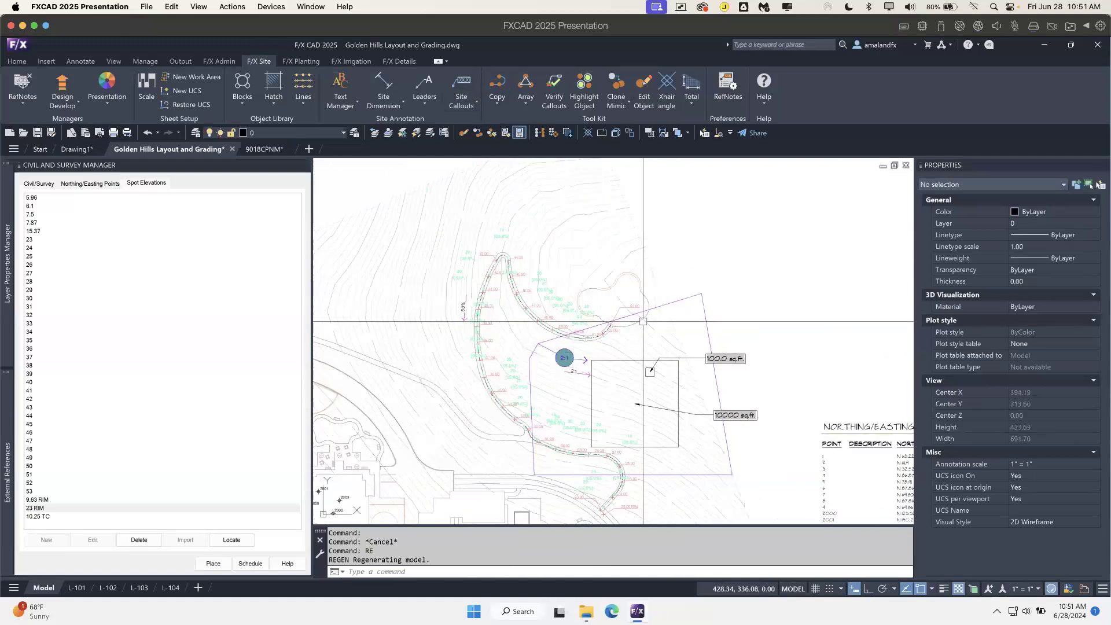
mouse_move(7, 474)
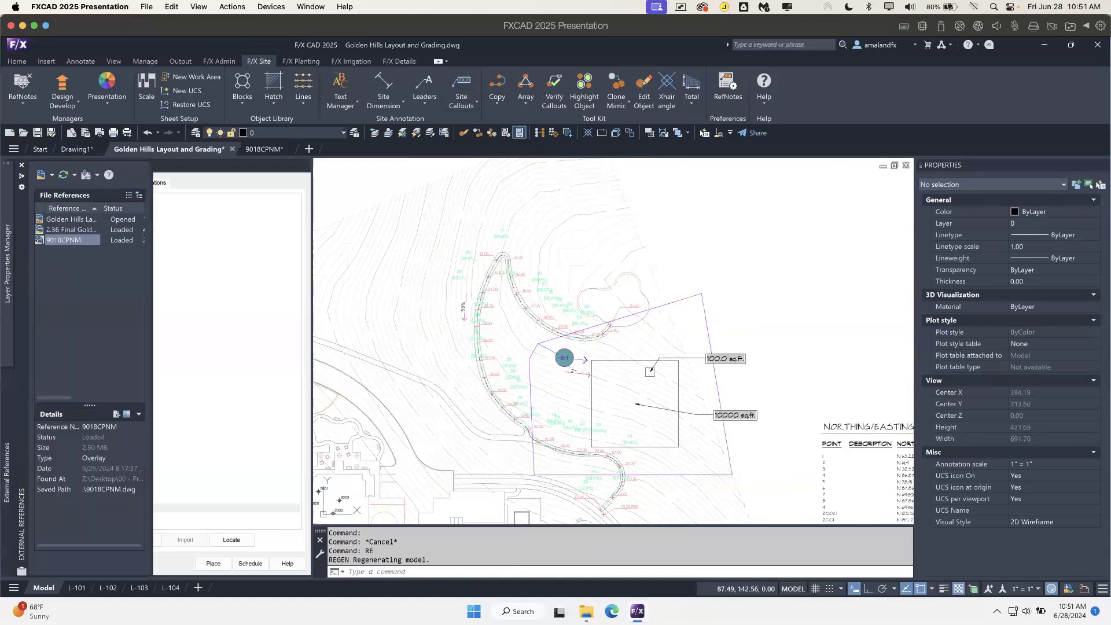
left_click(678, 365)
left_click(690, 358)
left_click(704, 413)
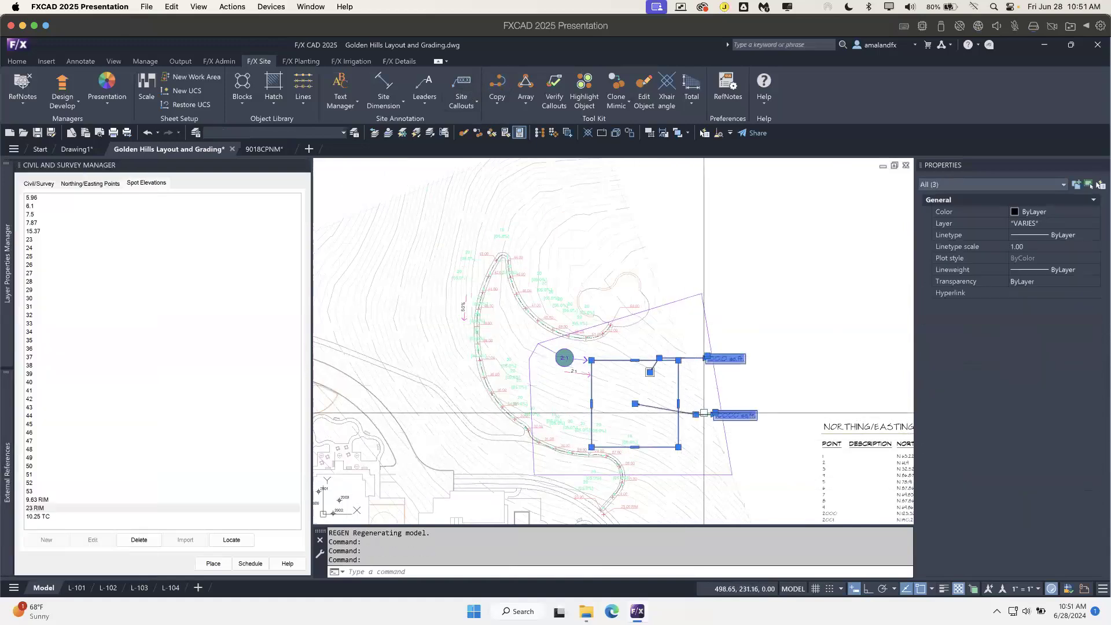
left_click(721, 412)
key("Delete")
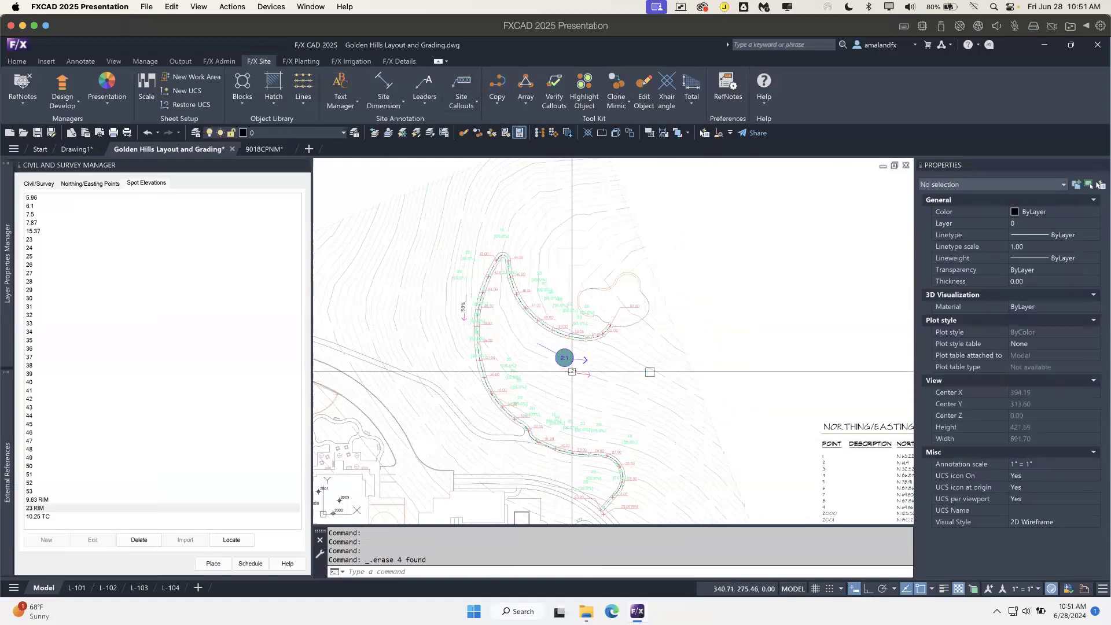
- Delete the slope area's circular 2:1 tag and the remaining 10 by 10 square
left_click(565, 356)
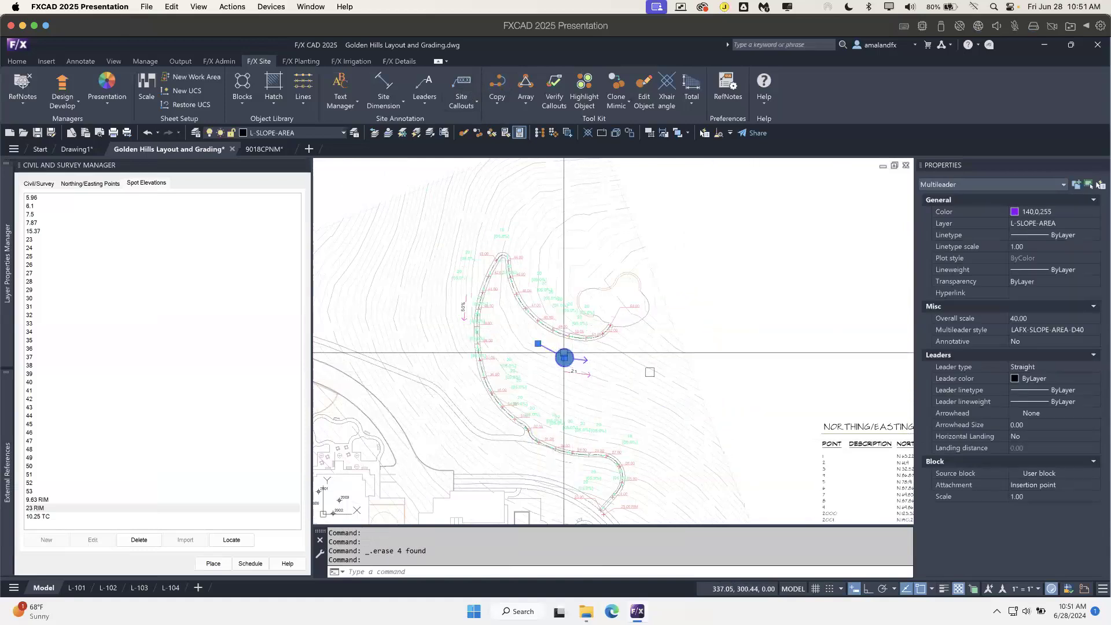
key("Delete")
scroll(588, 385, "up", 3)
left_click(649, 371)
key("Delete")
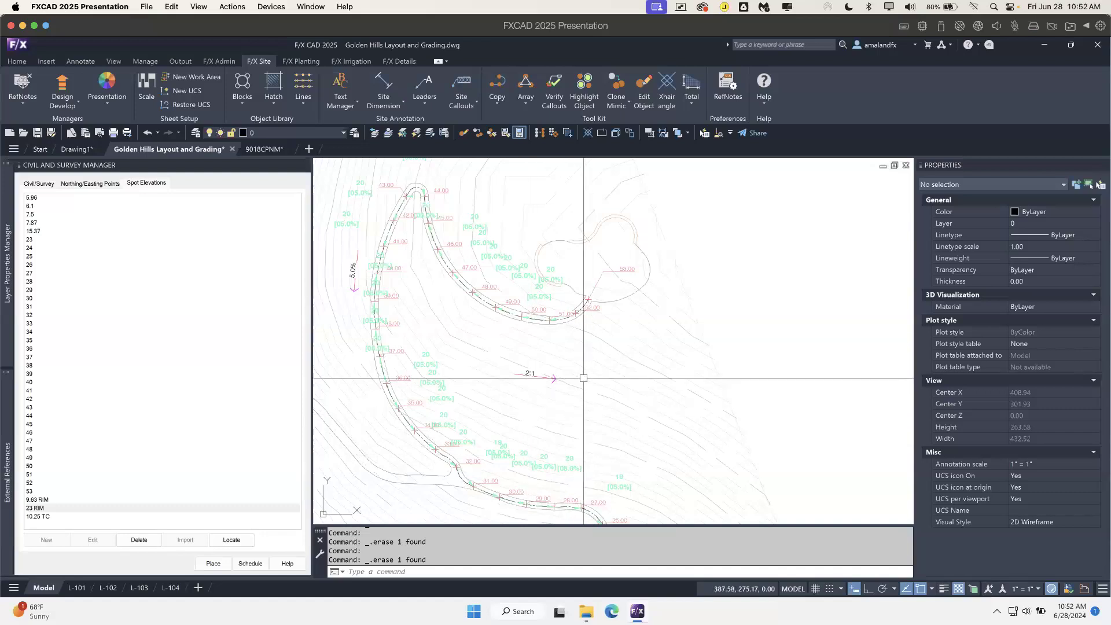
- Edit the SPOT ELEVATION TC reference note so that it reads "SPOT ELEVATION TC Top of Curb"
left_click(37, 184)
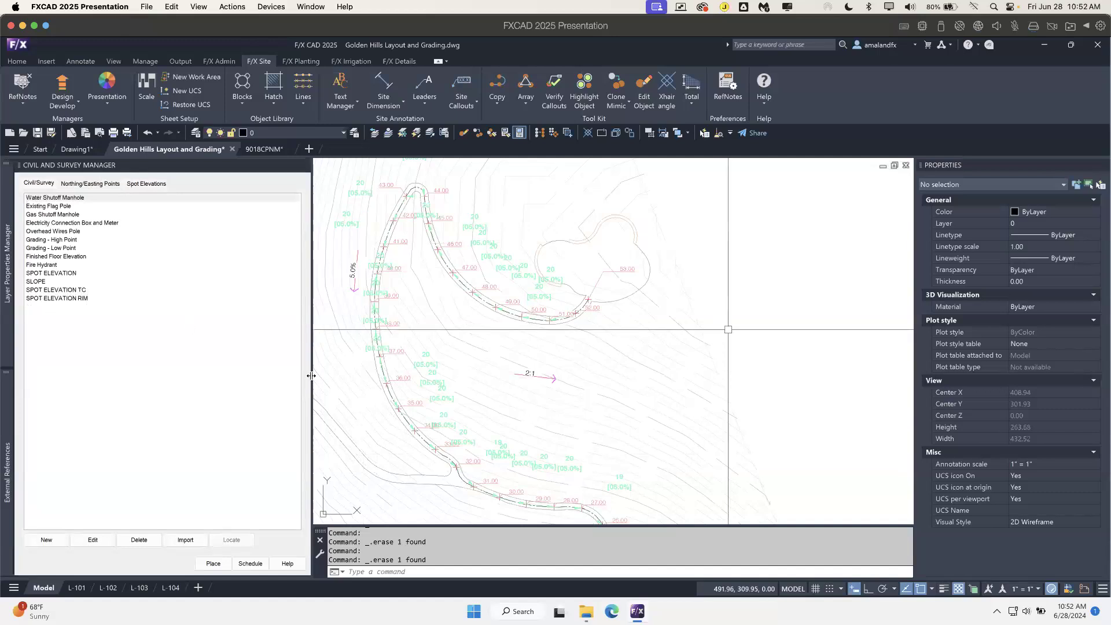
left_click(77, 290)
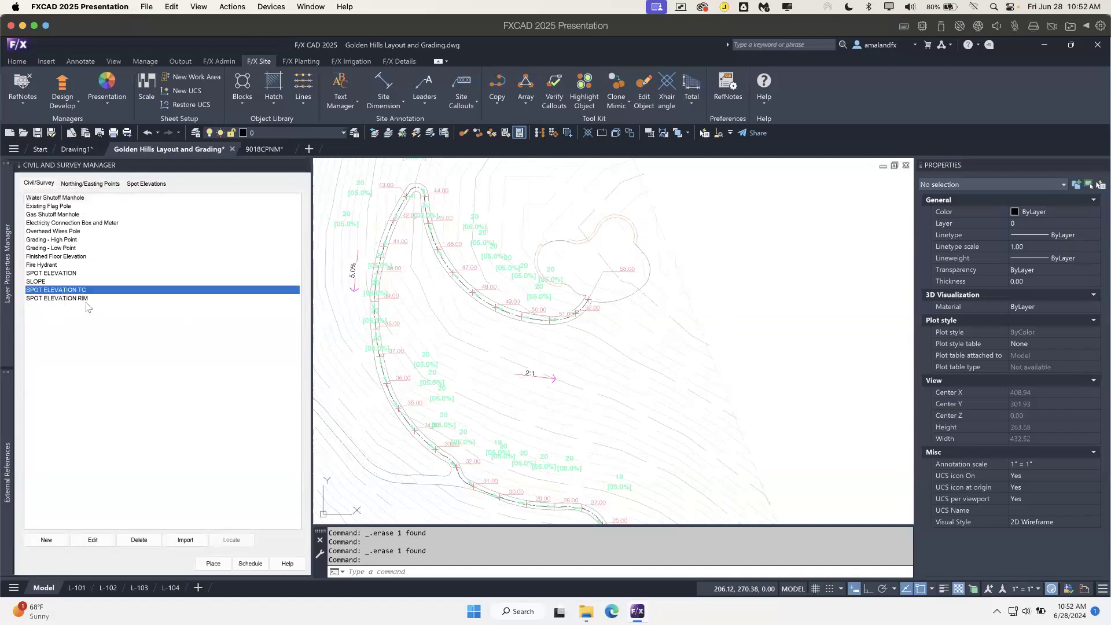
left_click(101, 544)
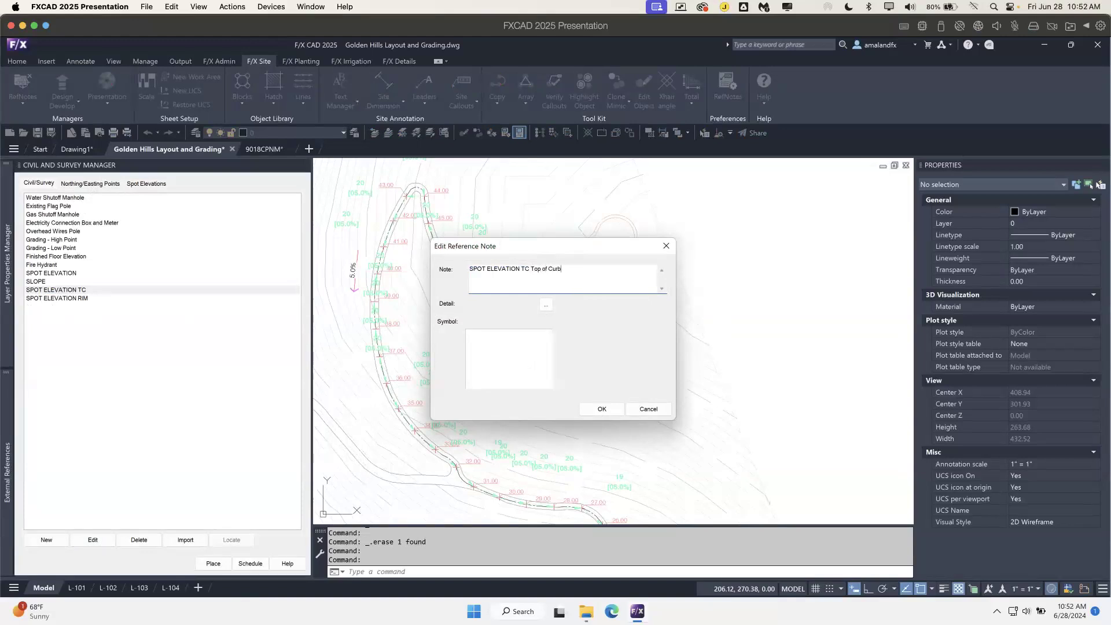
left_click(605, 410)
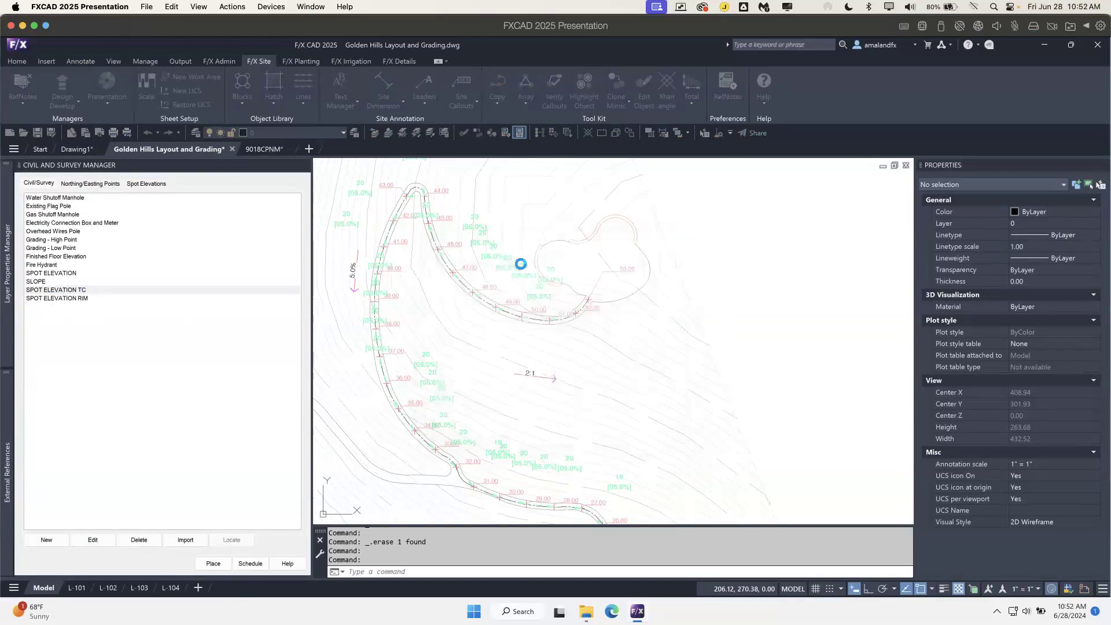
left_click(146, 184)
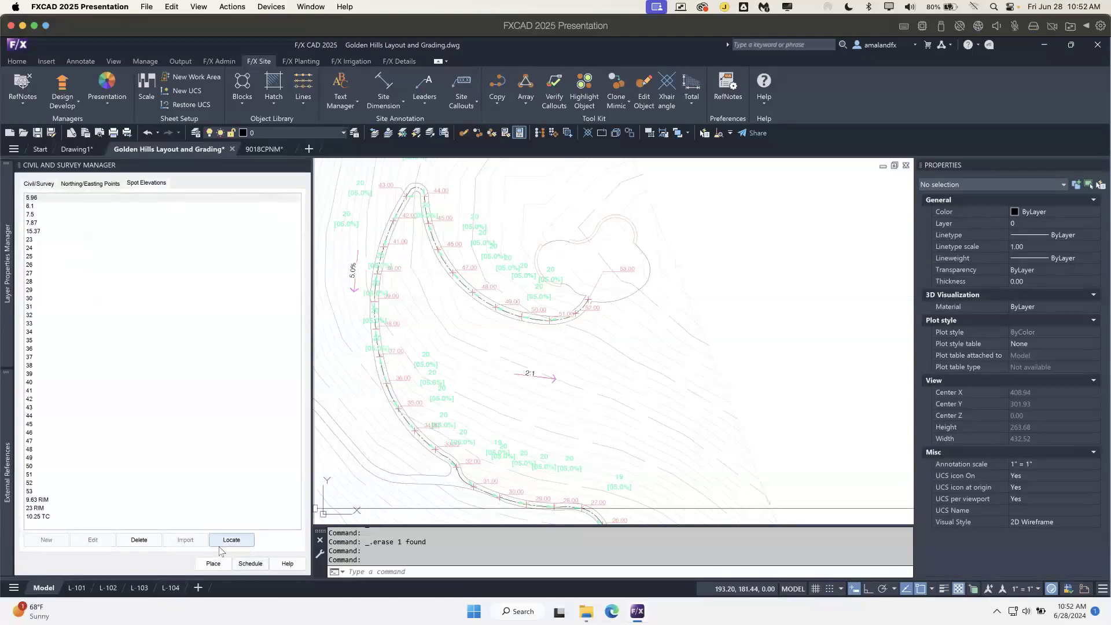
left_click(248, 563)
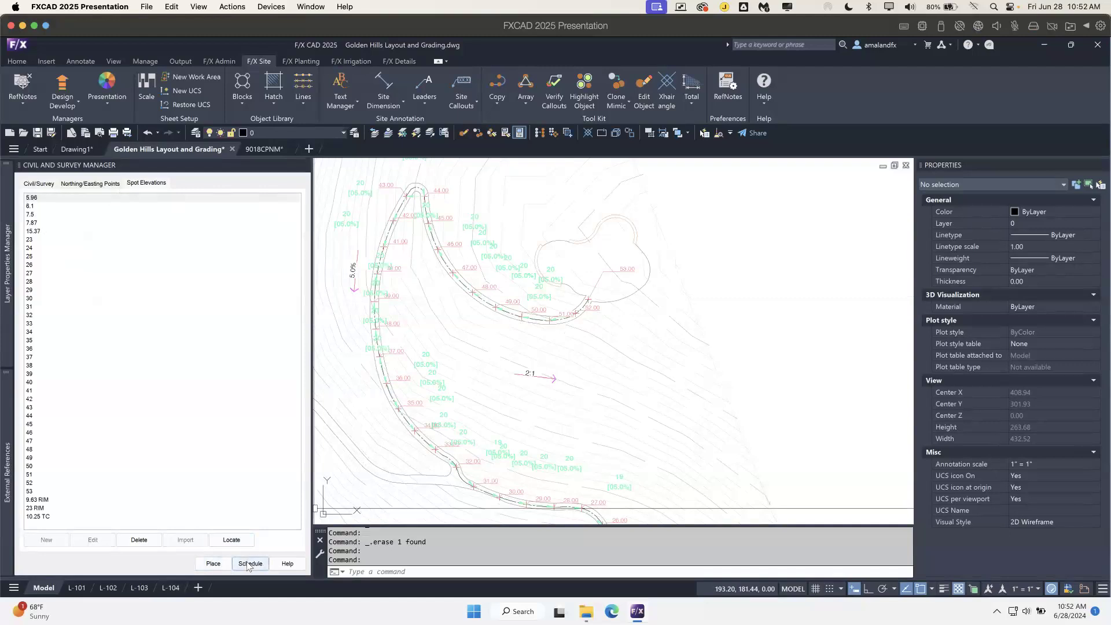
left_click(603, 356)
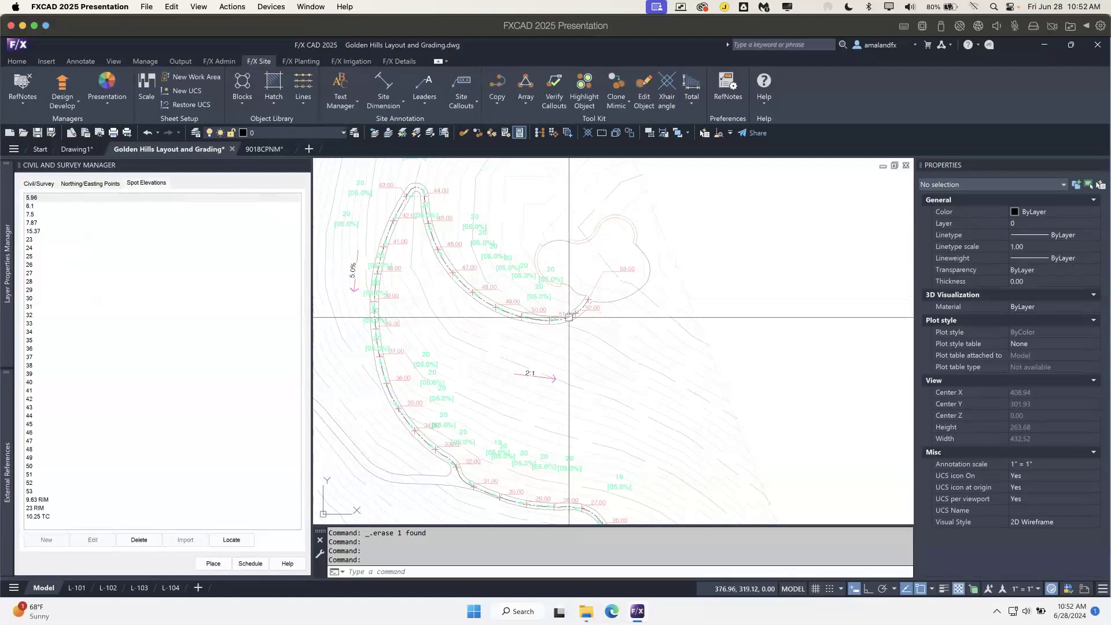
type("spot")
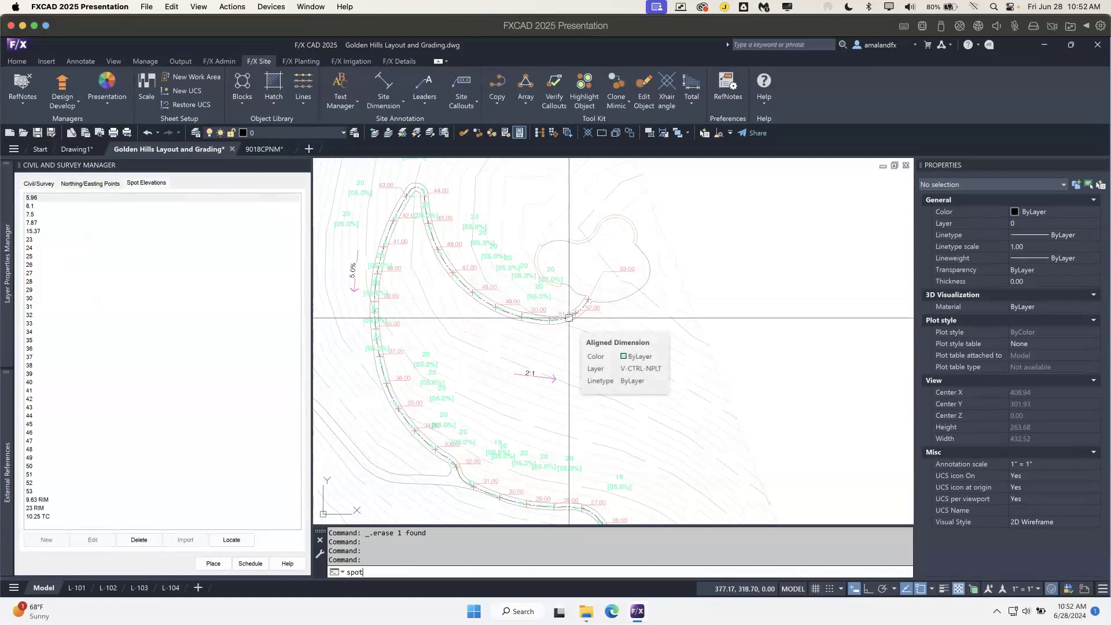
key("Escape")
key("Escape")
key("Escape")
key("Escape")
- Generate a spot elevation schedule for the entire drawing as a table and place it above the northing/easting point schedules
type("s")
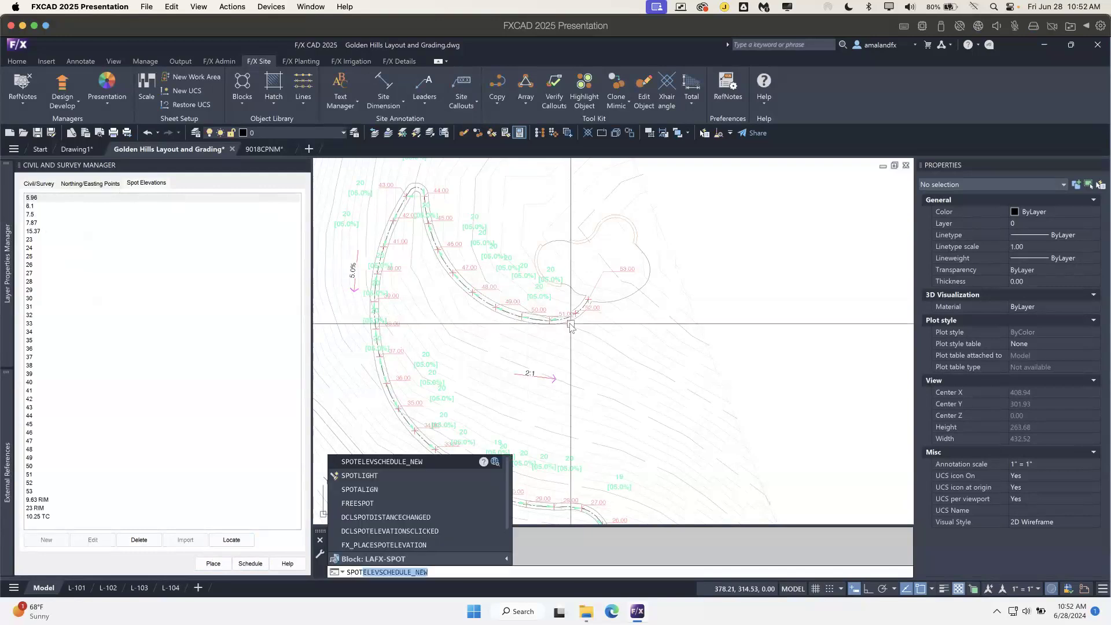
key("Return")
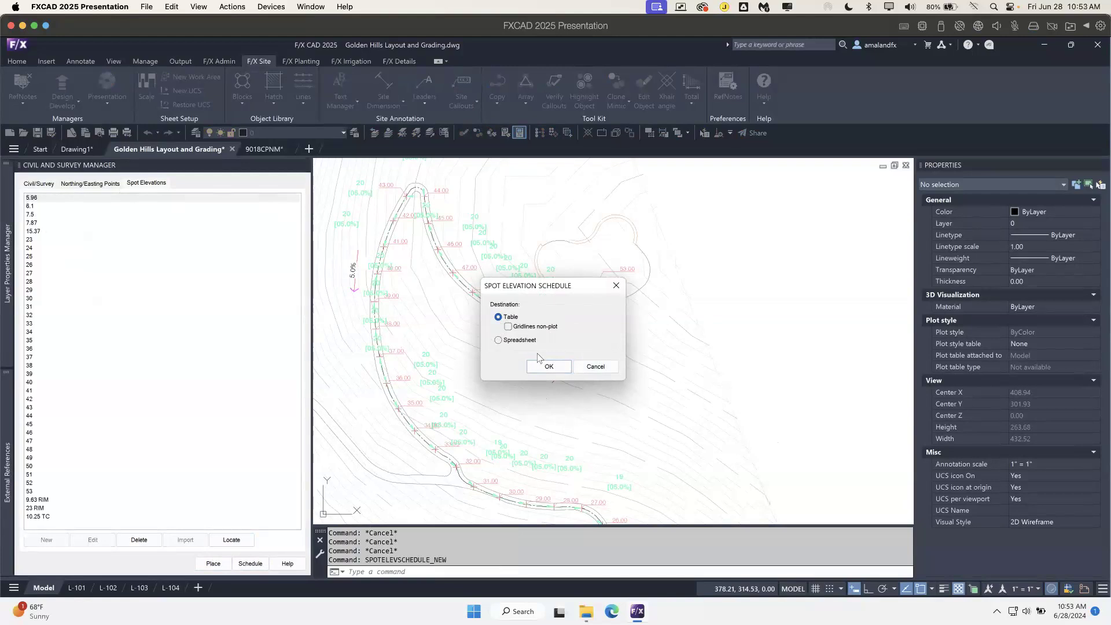
left_click(549, 367)
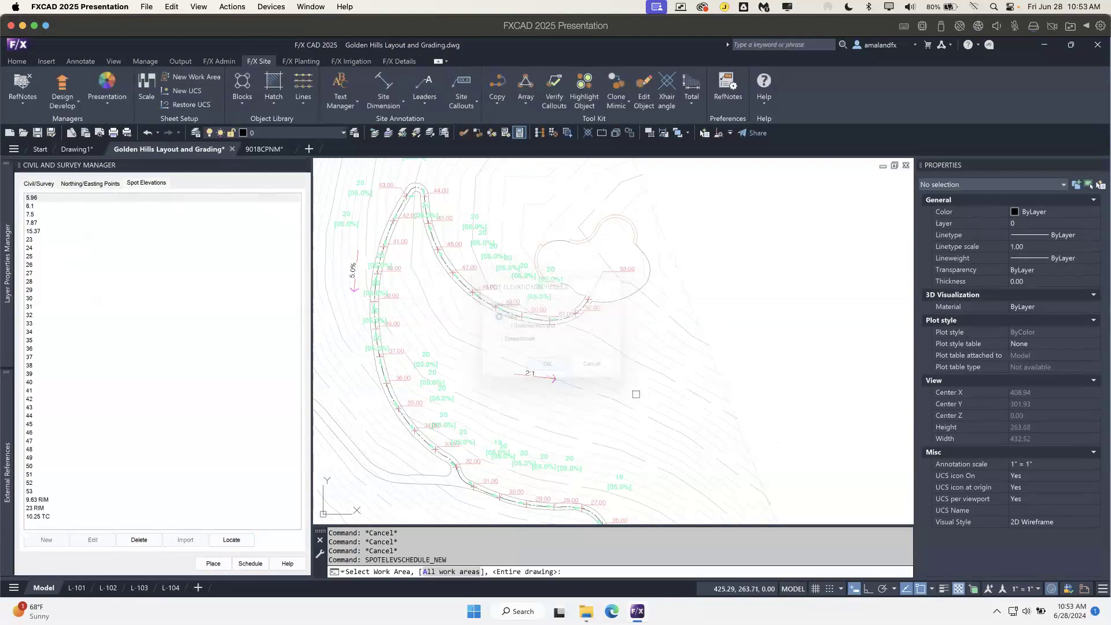
scroll(533, 379, "down", 5)
mouse_move(715, 322)
middle_mouse_down()
mouse_move(525, 333)
mouse_move(468, 405)
middle_mouse_up()
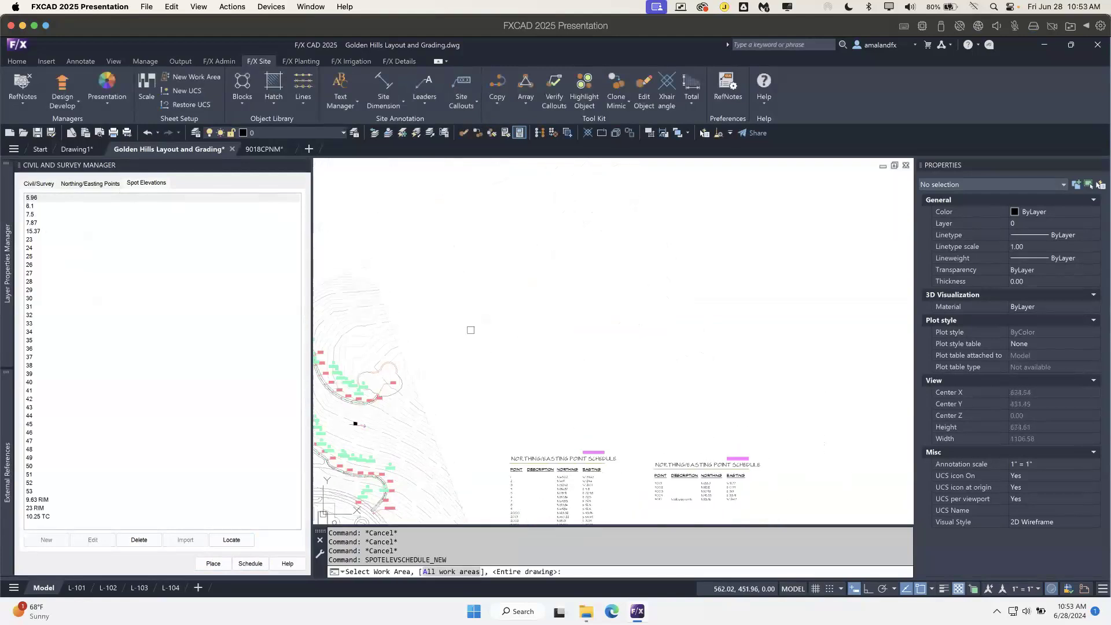
key("Return")
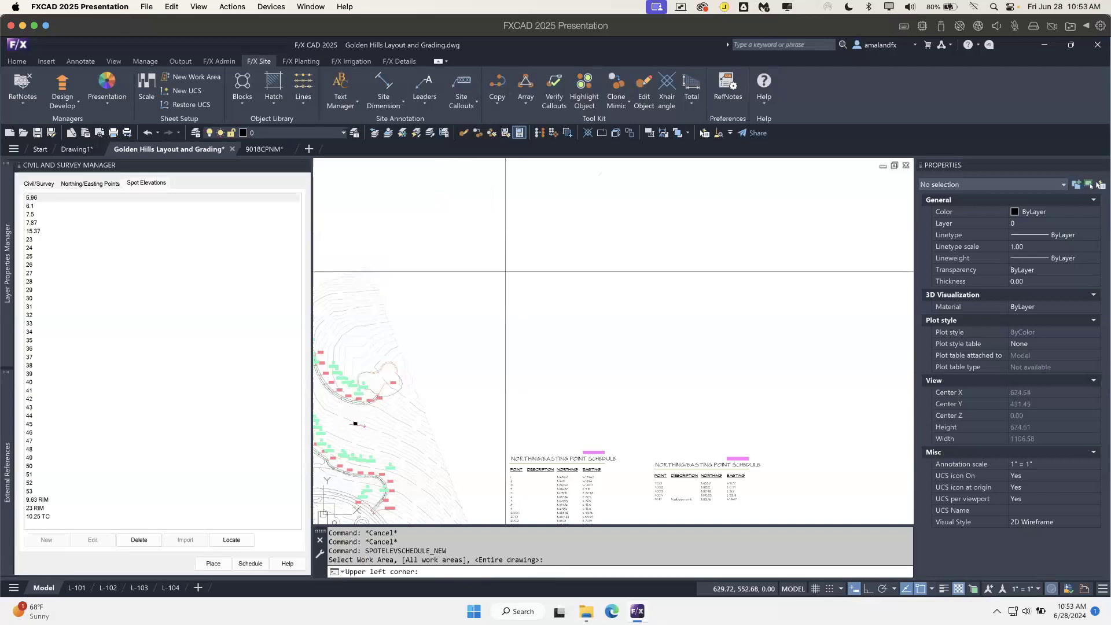
left_click(498, 224)
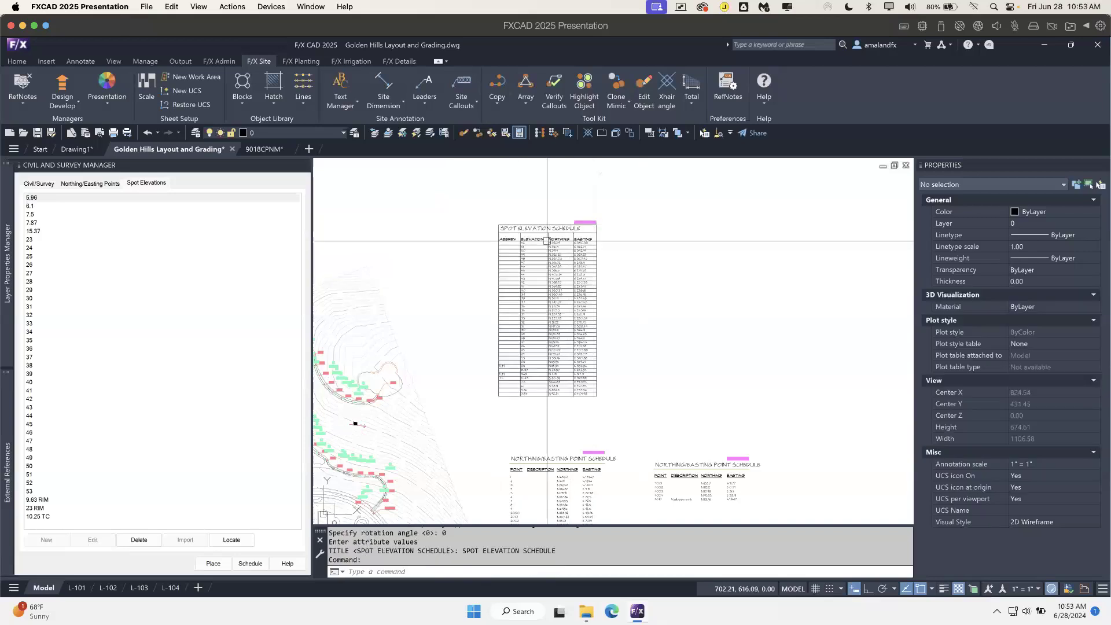
- Examine the placed spot elevation schedule's abbreviation, elevation, northing and easting columns from the first to the last row
scroll(517, 214, "up", 5)
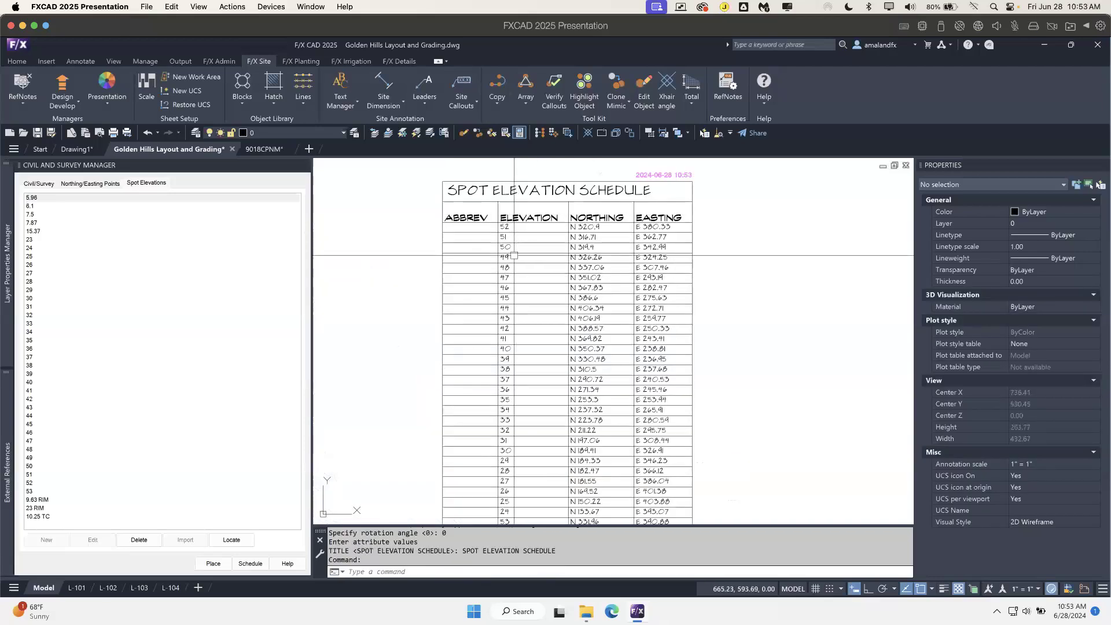
middle_click_drag(511, 489, 508, 370)
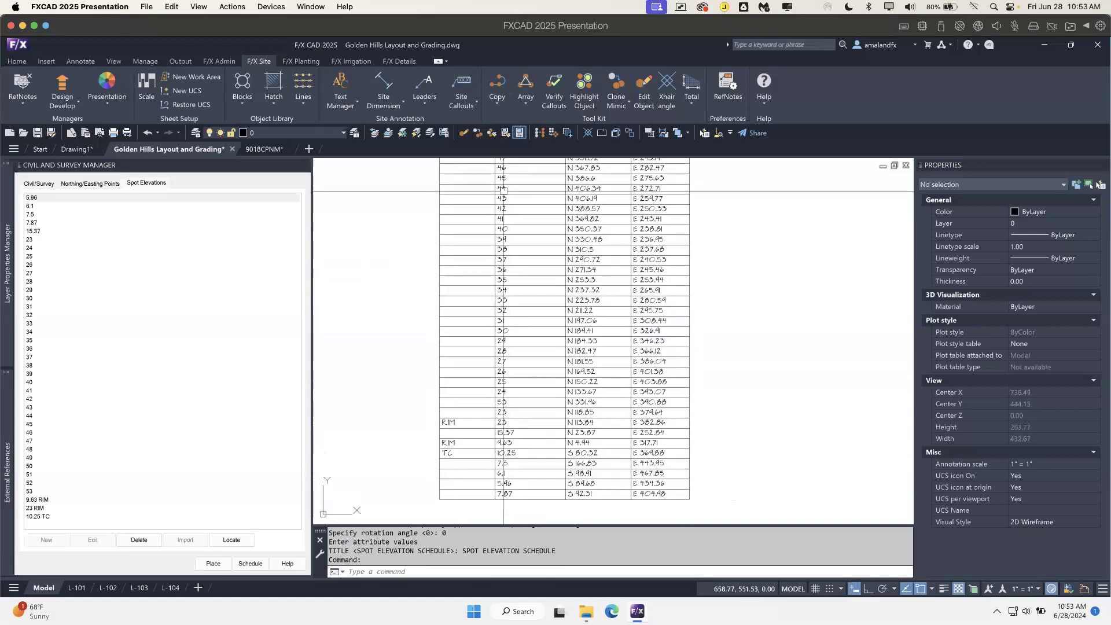
middle_click_drag(673, 338, 637, 466)
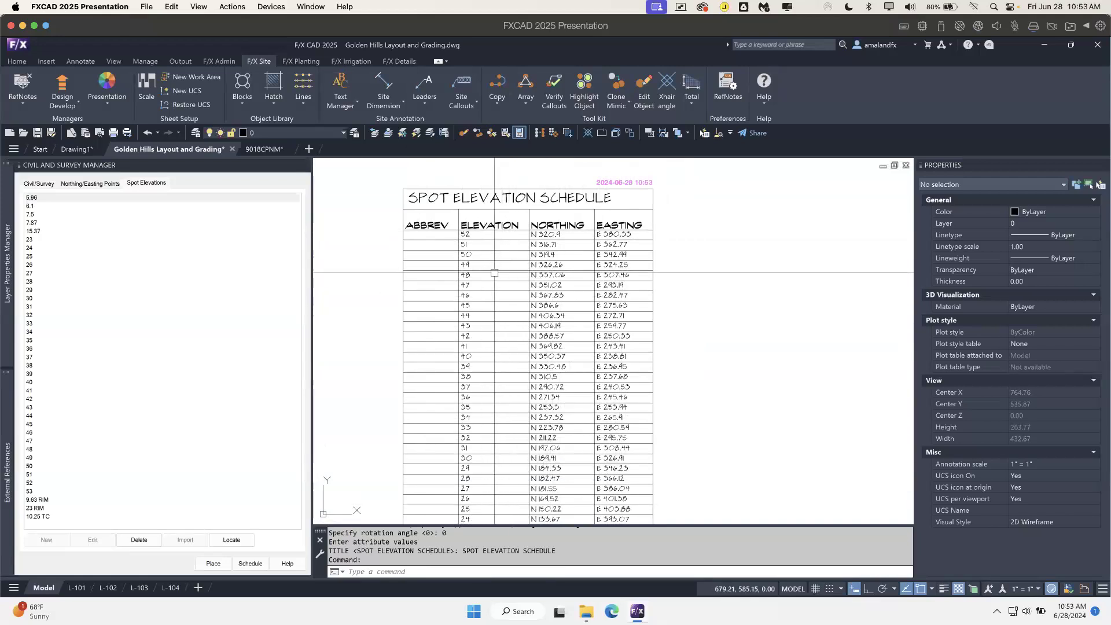
scroll(488, 450, "down", 4)
middle_click_drag(492, 503, 605, 368)
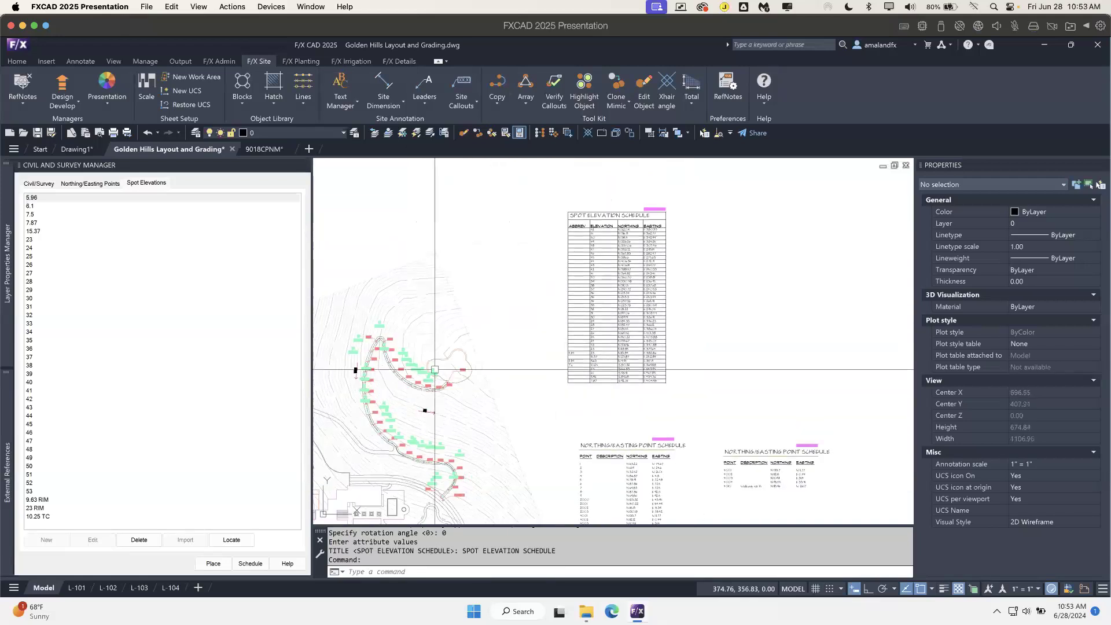
- Check the length type and precision in the drawing units settings, leaving them as they are
scroll(424, 408, "up", 5)
type("UN")
key("Return")
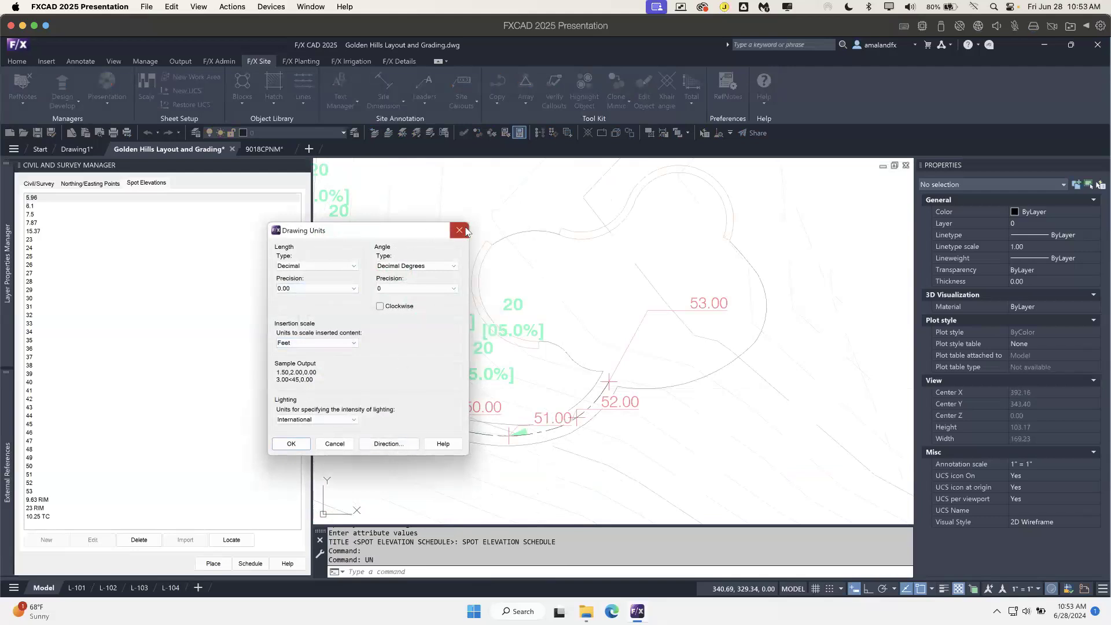
key("Escape")
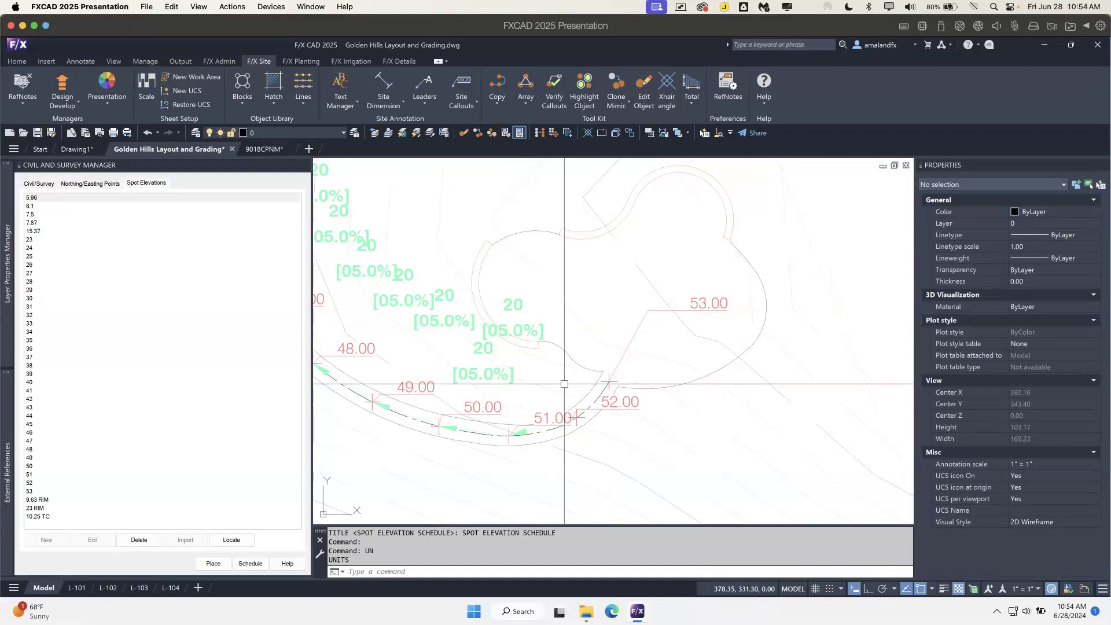
- Examine the properties of the 47.00 spot elevation's leader and its cross marker, comparing the label with the marker's Z position
scroll(463, 373, "down", 3)
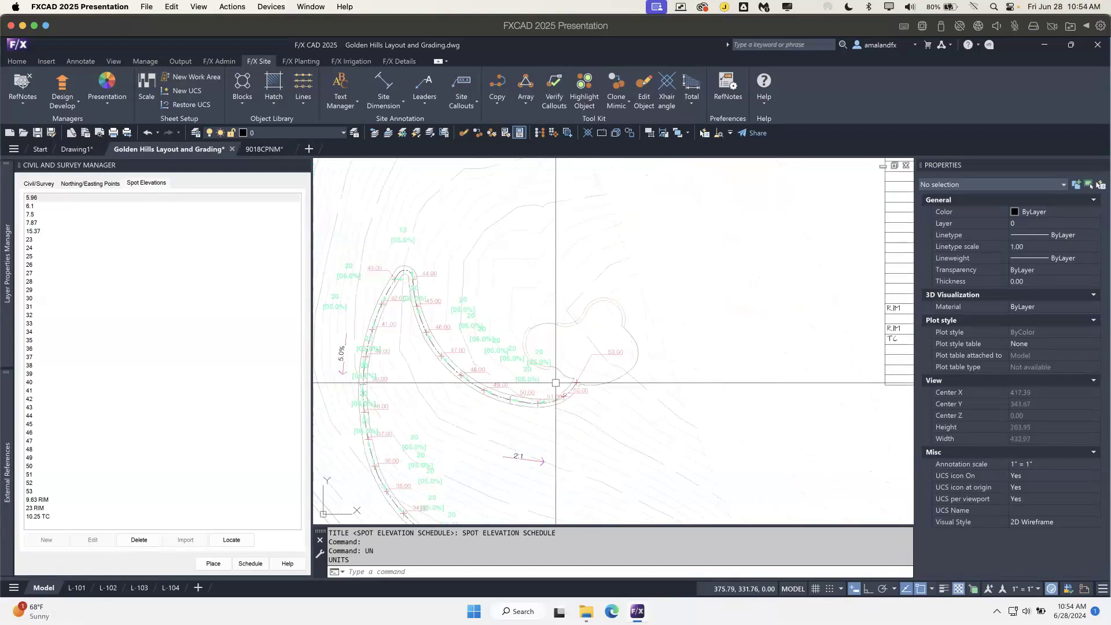
scroll(463, 373, "up", 3)
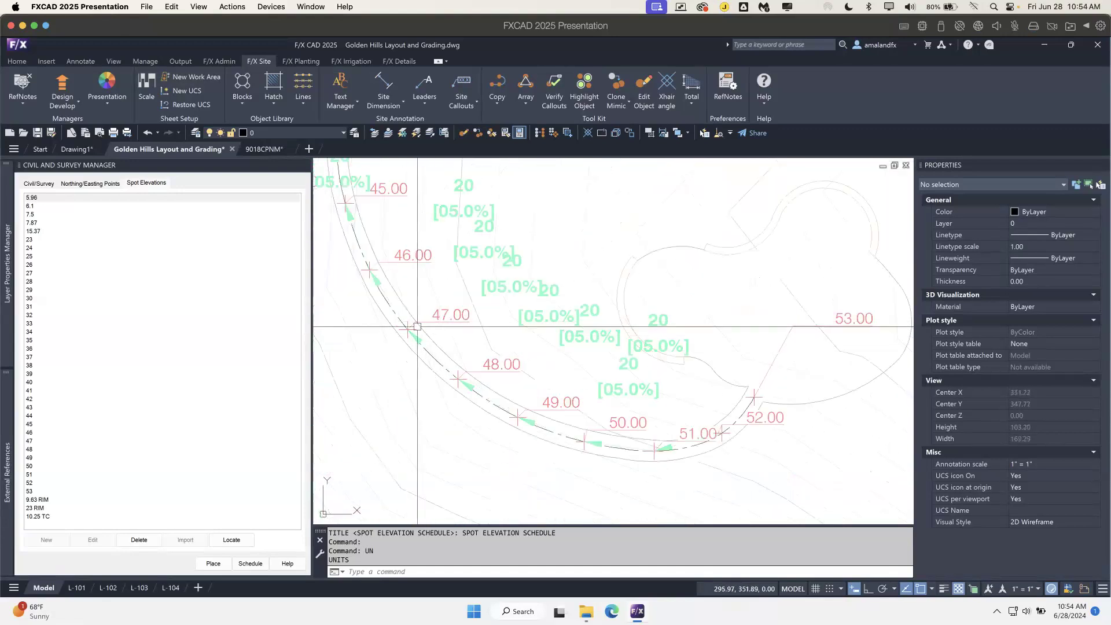
left_click(449, 316)
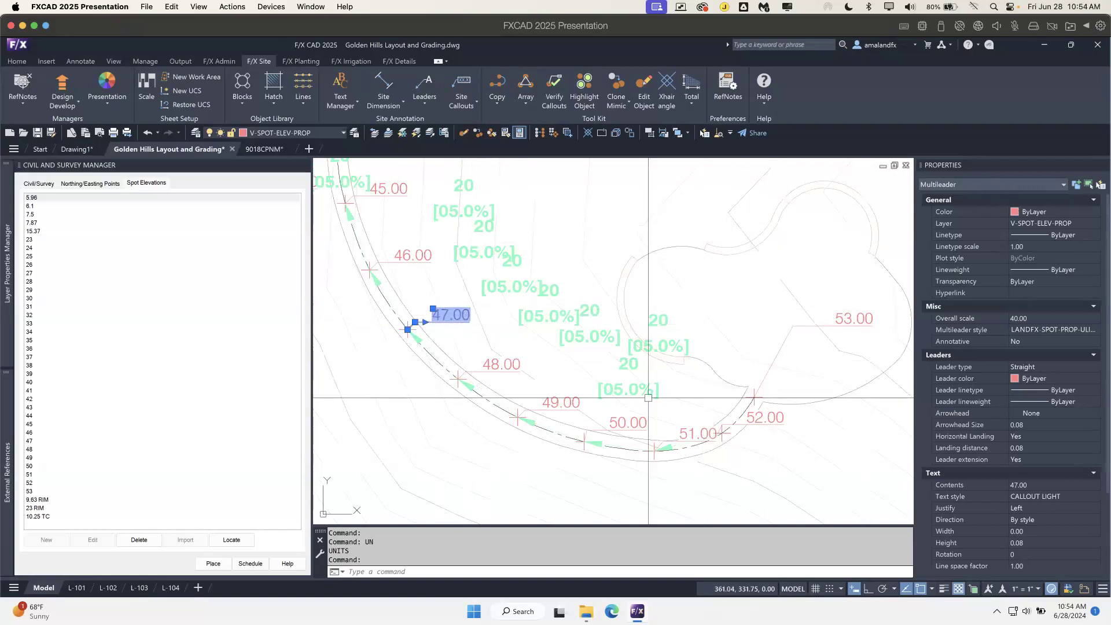
scroll(407, 325, "up", 6)
key("Escape")
left_click(426, 356)
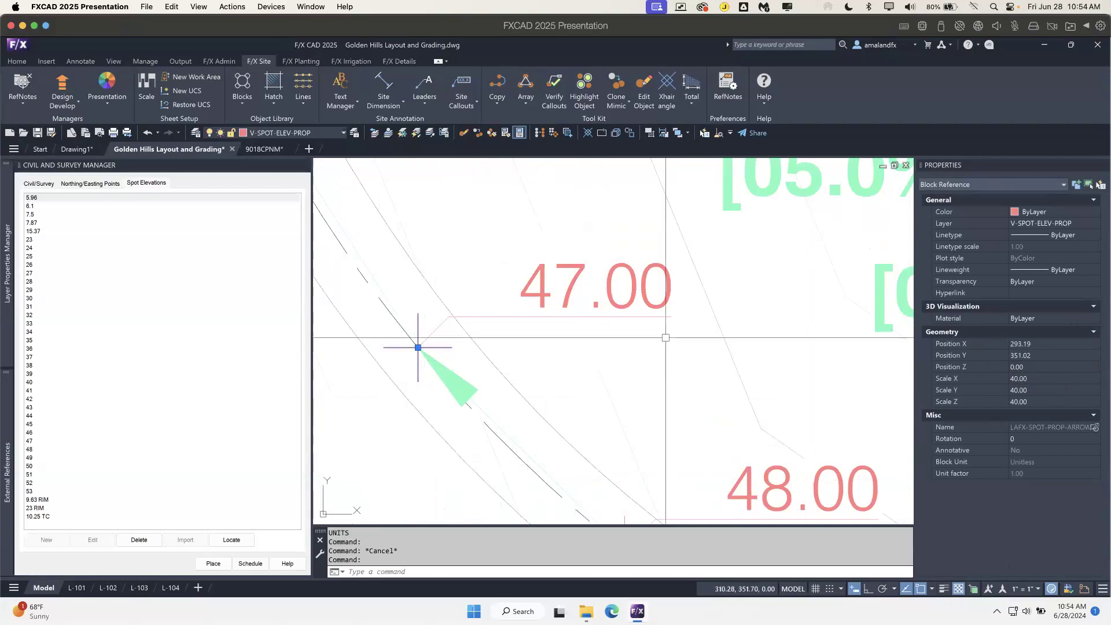
key("Escape")
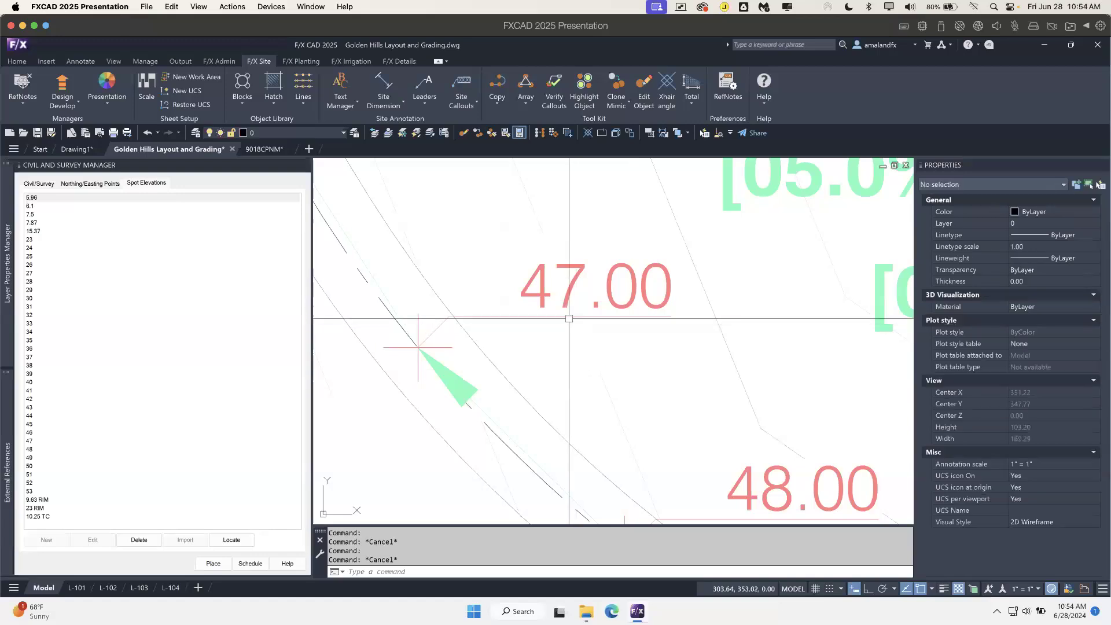
left_click(567, 317)
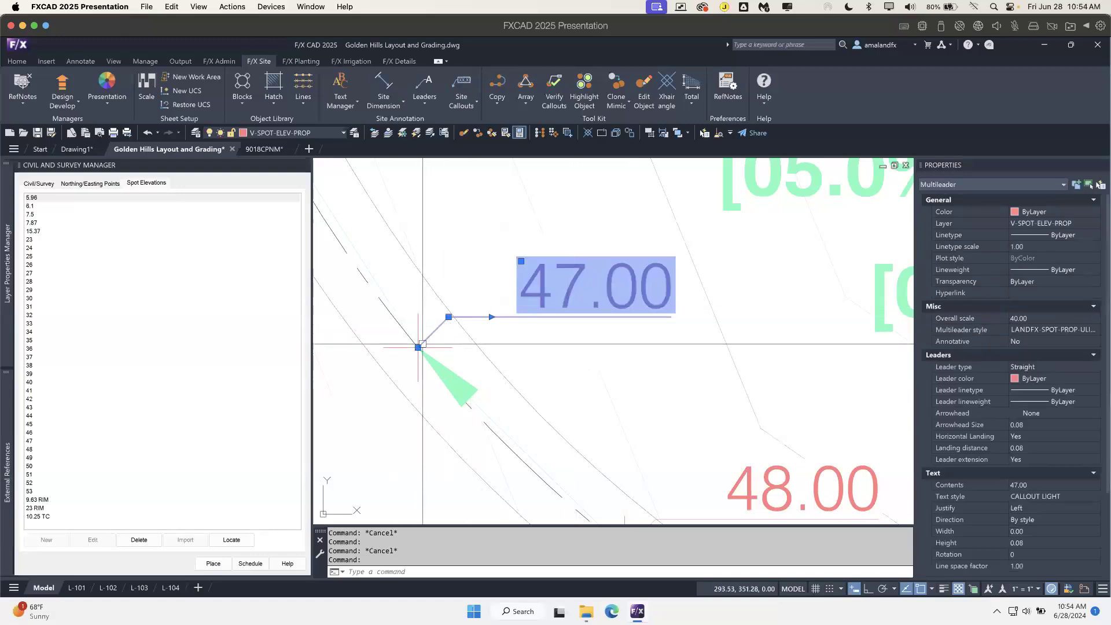
key("Escape")
left_click(418, 348)
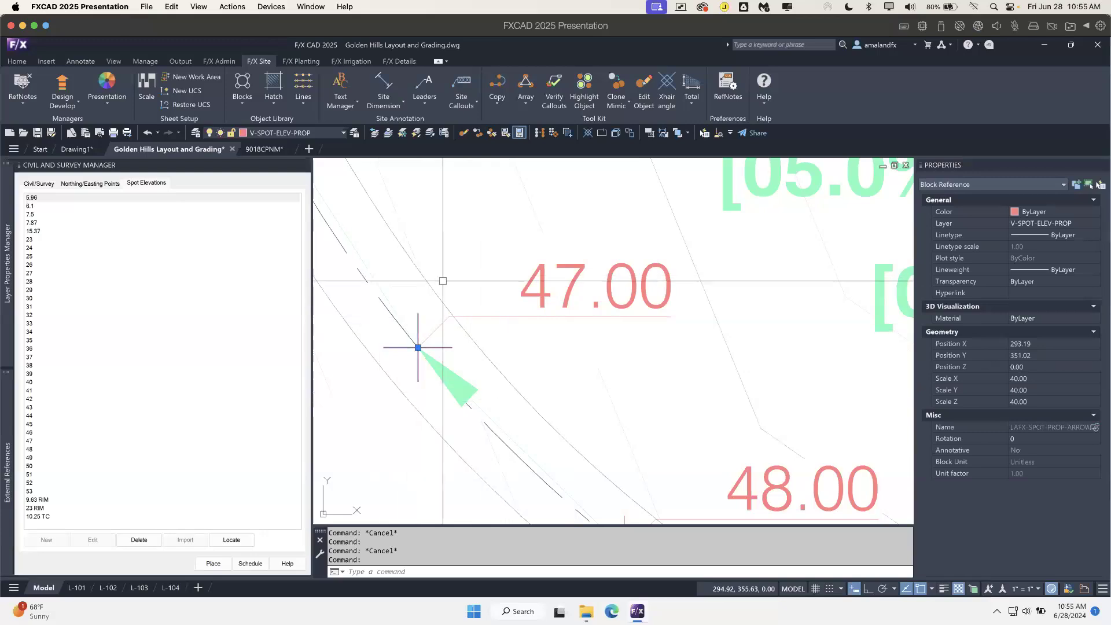
key("Escape")
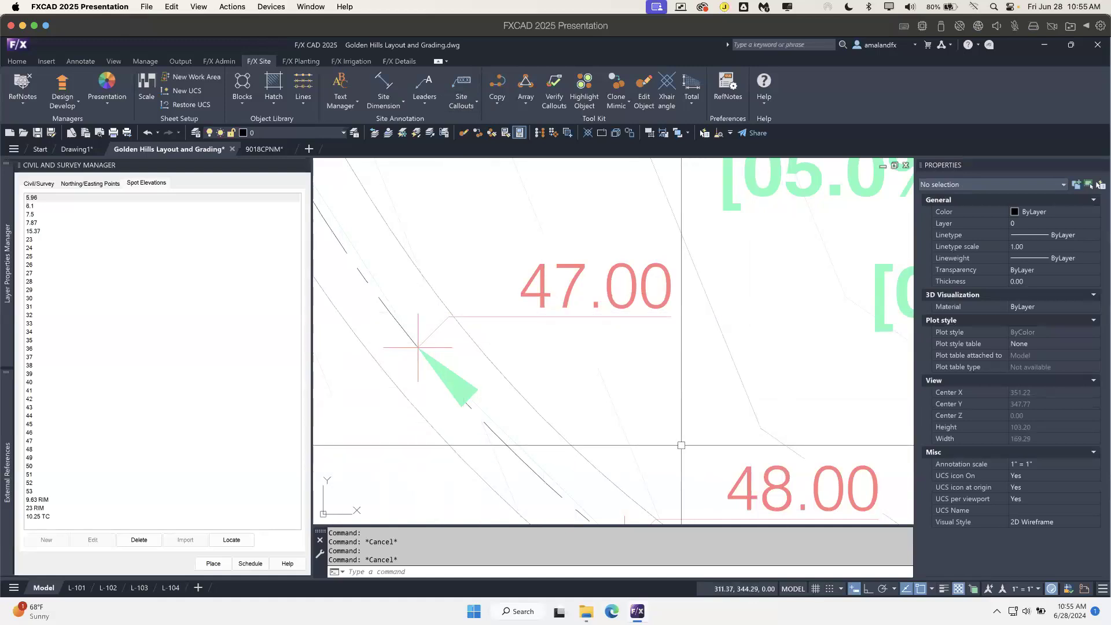
- Run Spot Elevation Z Align to set the spot elevation arrows to their specified Z elevations, and check the 47.00 marker's Z position
left_click(459, 106)
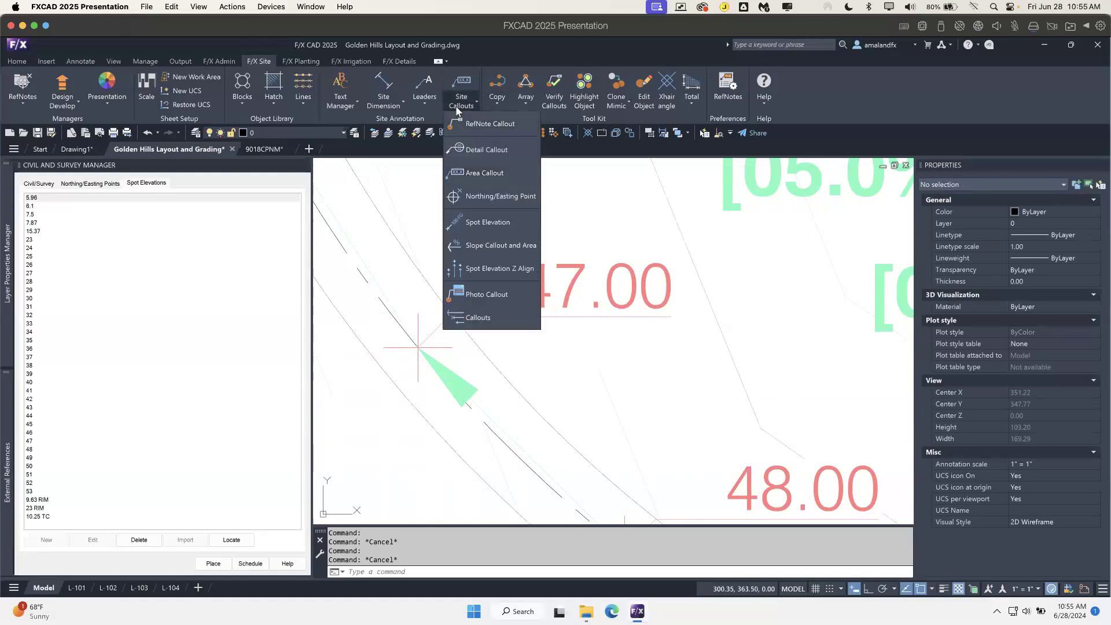
left_click(518, 272)
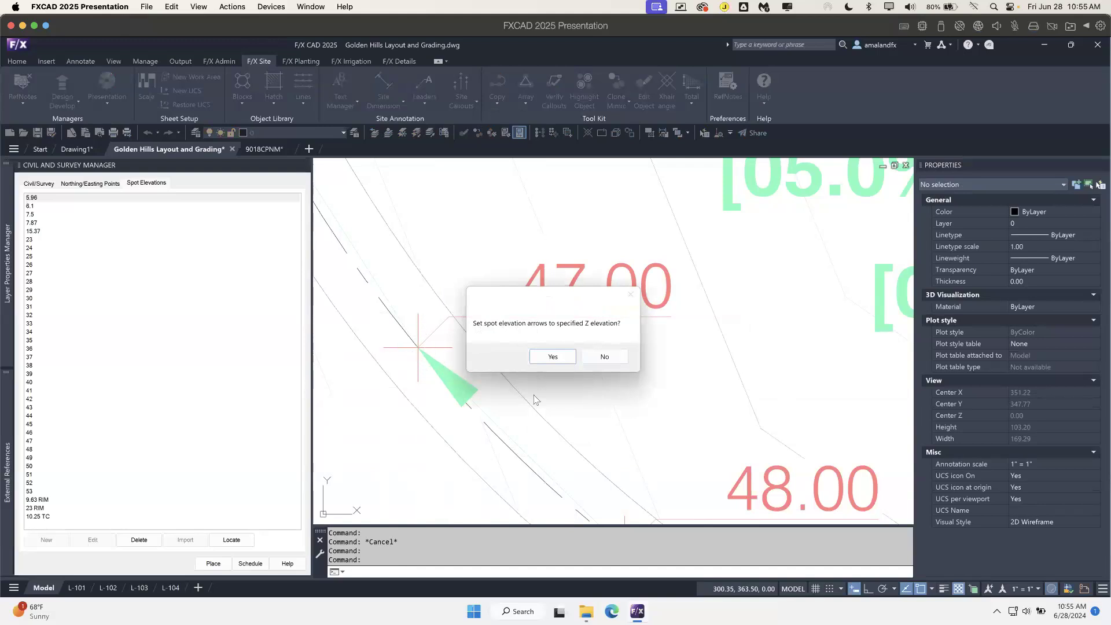
left_click(553, 357)
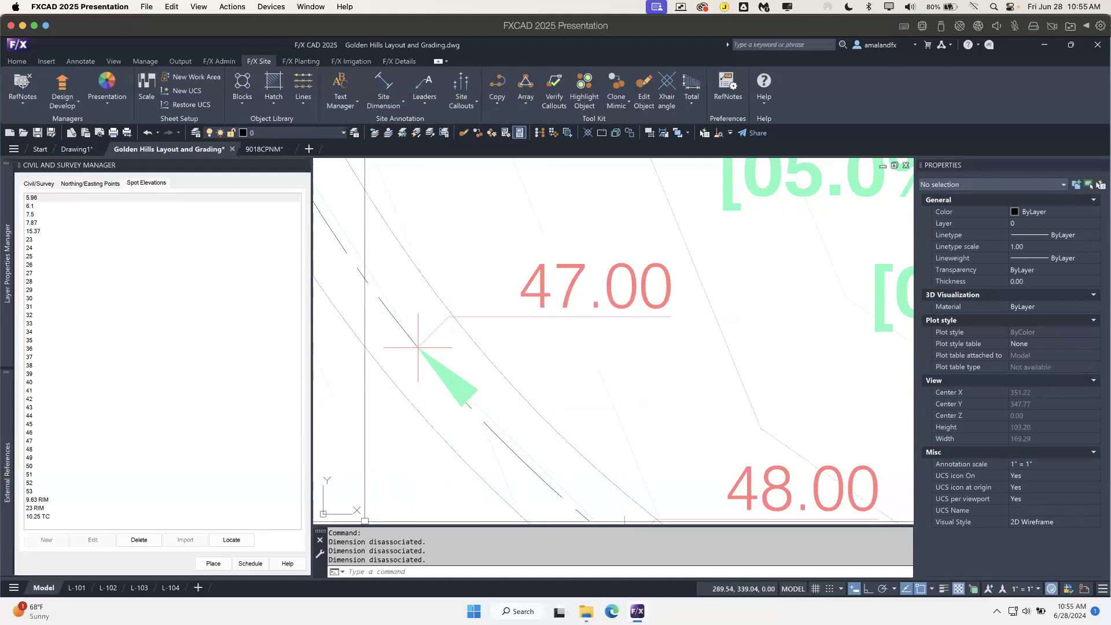
left_click(418, 349)
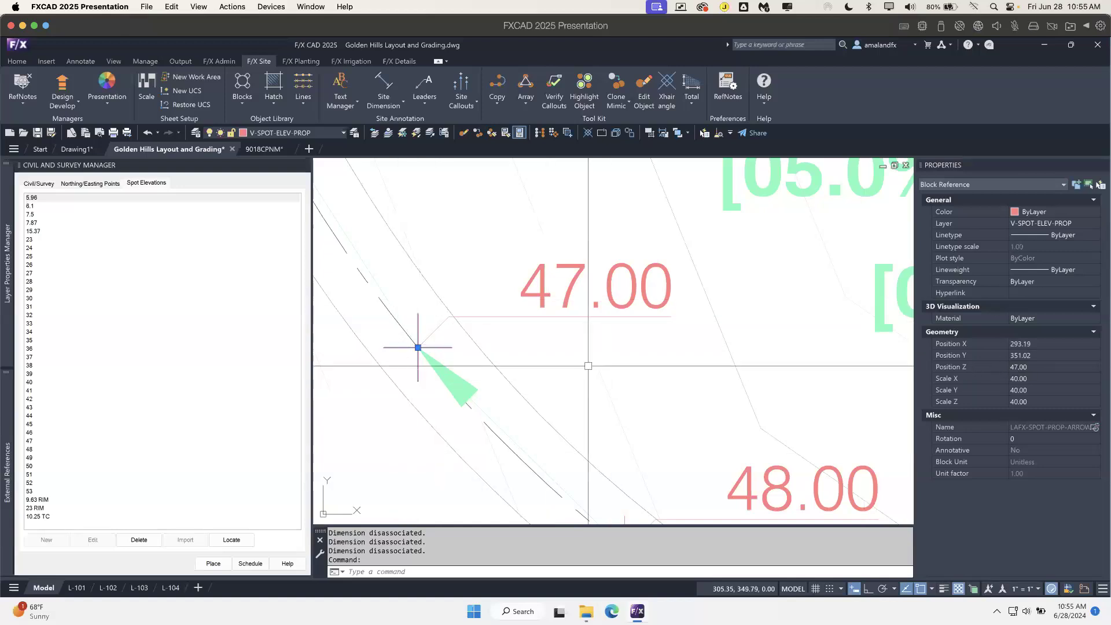
key("Escape")
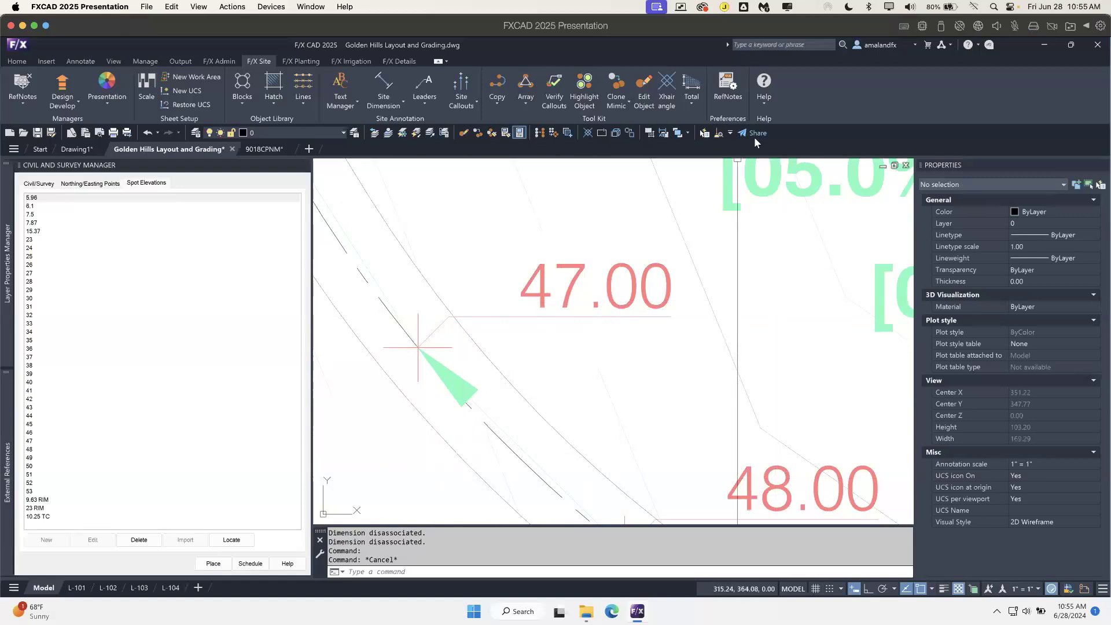
- Try to open the Power Tips video resource from the software's help options, closing the web page and trying again
left_click(765, 102)
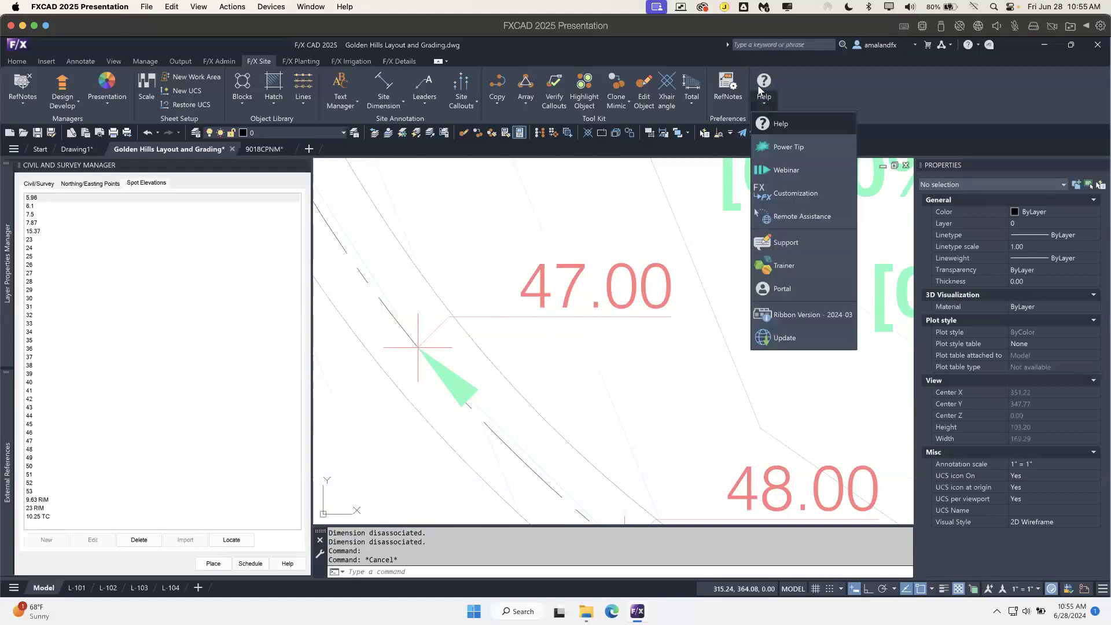
left_click(791, 147)
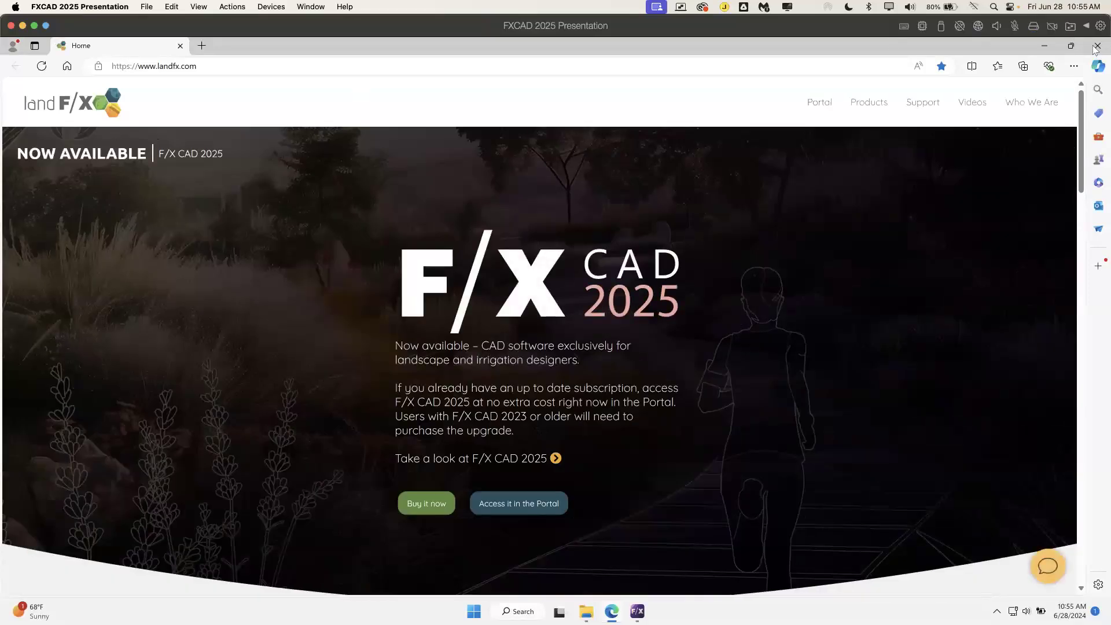
left_click(1098, 46)
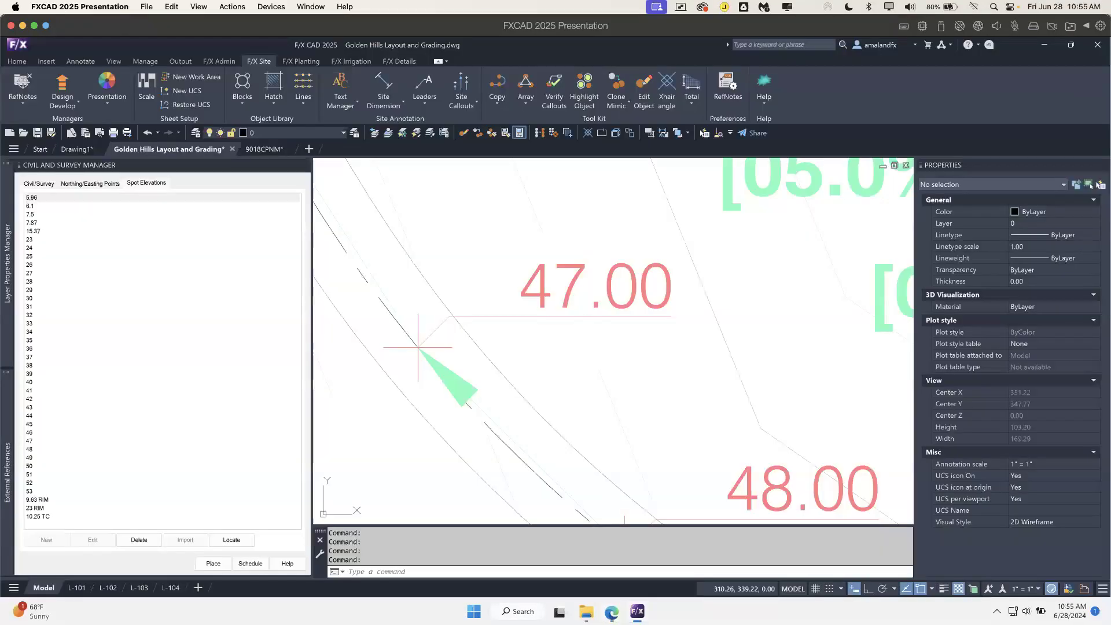
left_click(767, 98)
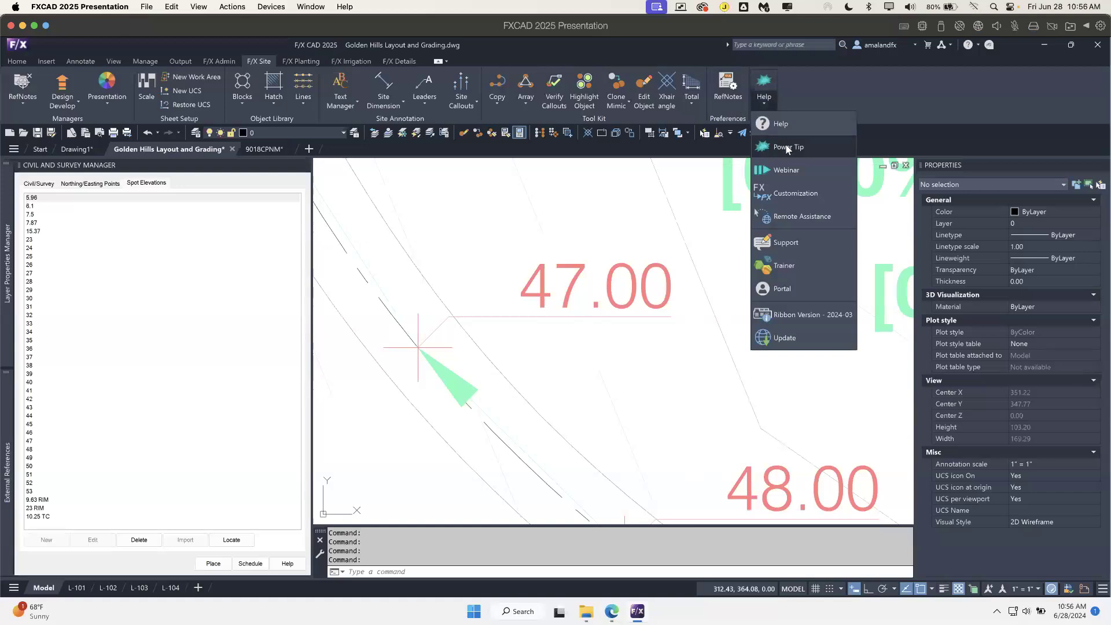
left_click(786, 148)
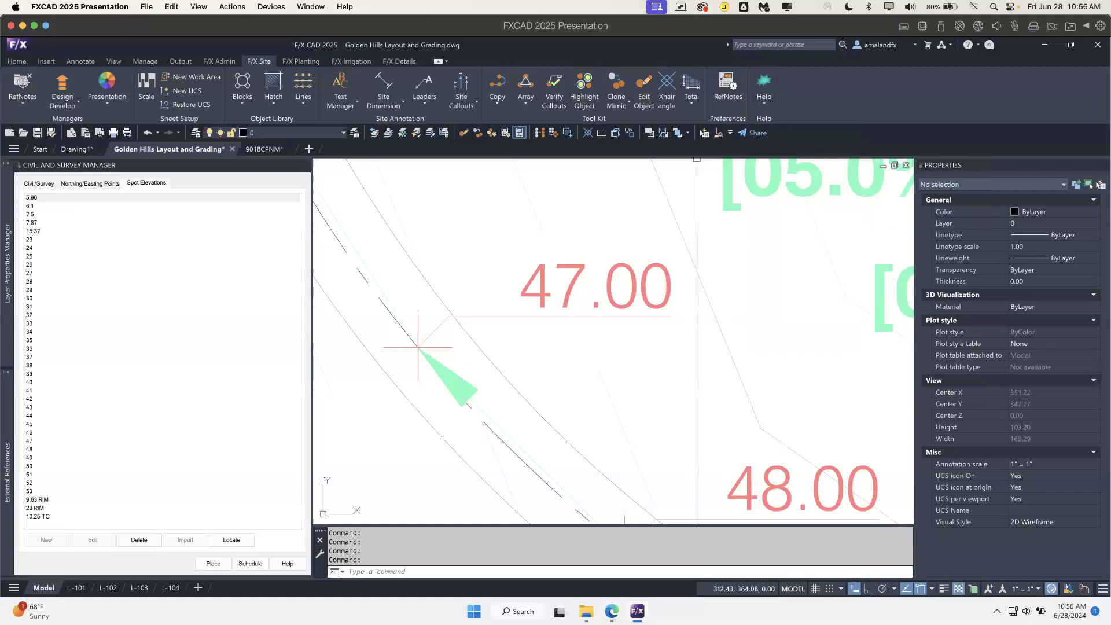
scroll(642, 282, "down", 1)
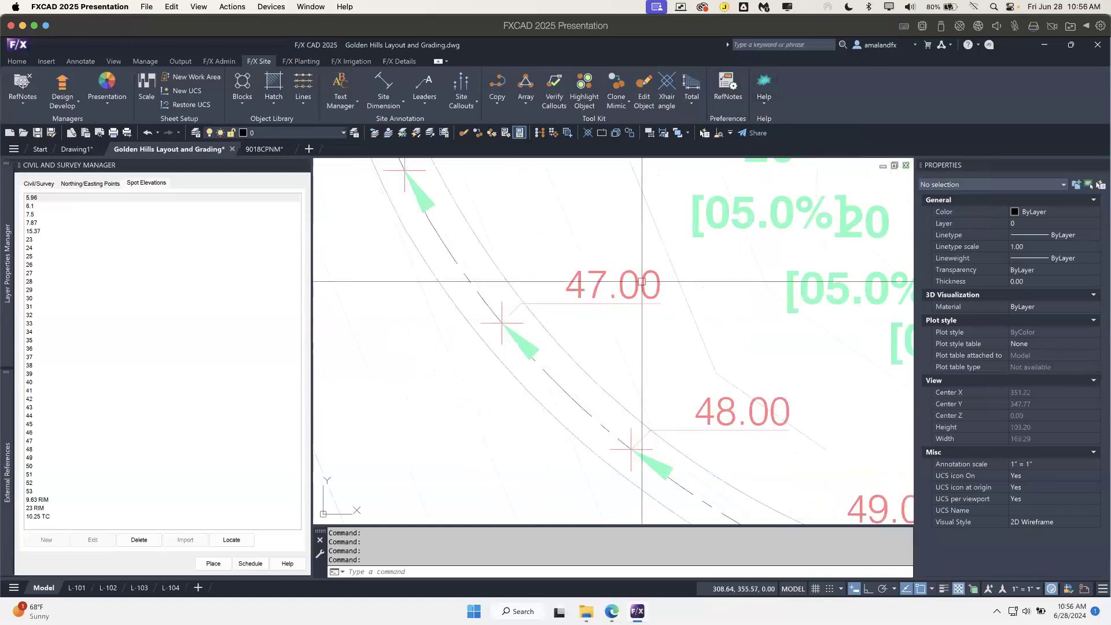
- Open the Land F/X online support documentation and go to its Power Tips video library
left_click(767, 99)
left_click(786, 122)
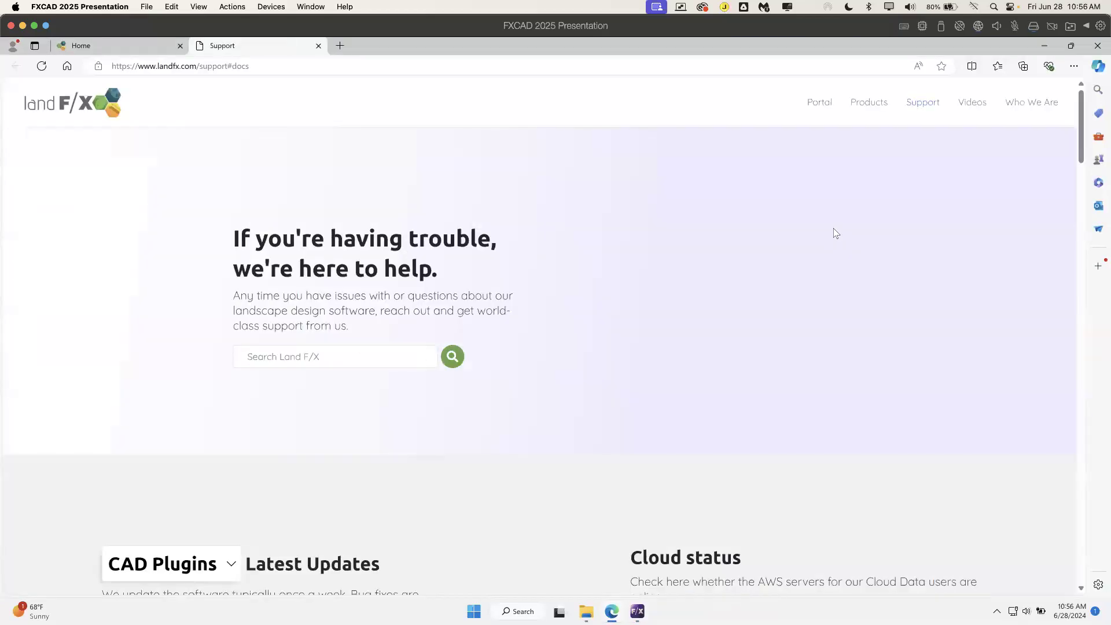
mouse_move(982, 105)
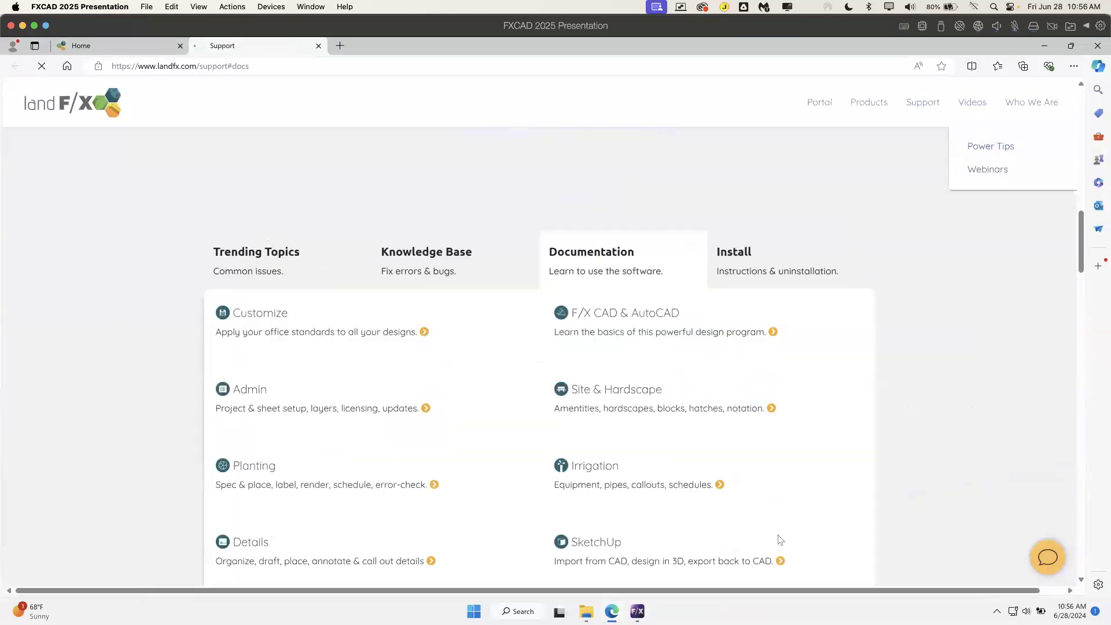
left_click(987, 145)
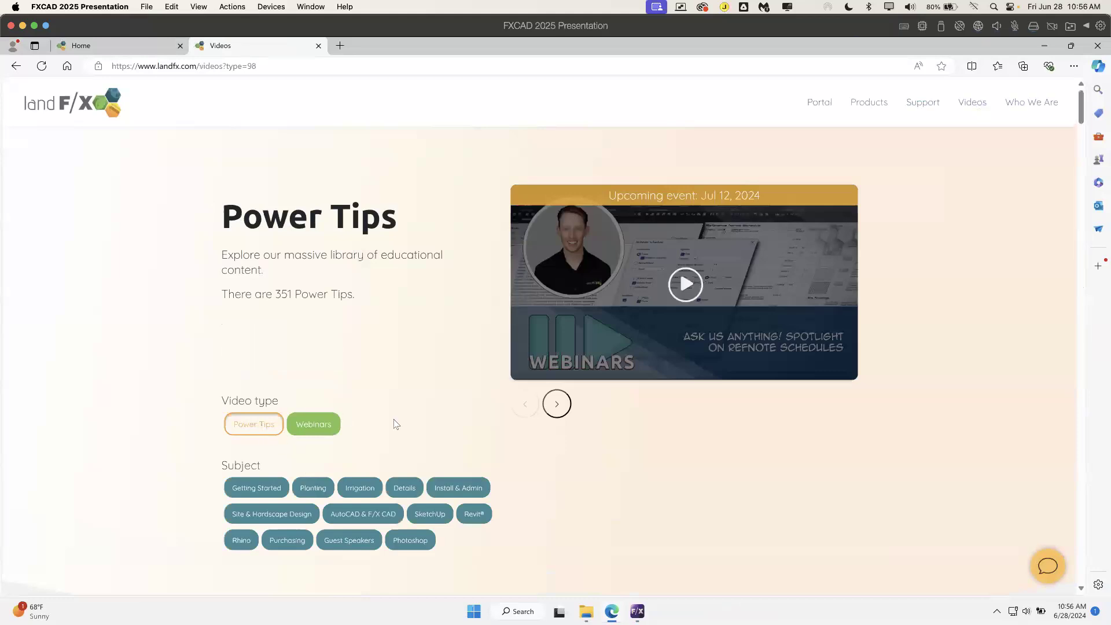
- Filter the Power Tips by the SketchUp subject and preview the tip on making SketchUp topography from F/X spot elevations
scroll(392, 422, "down", 1)
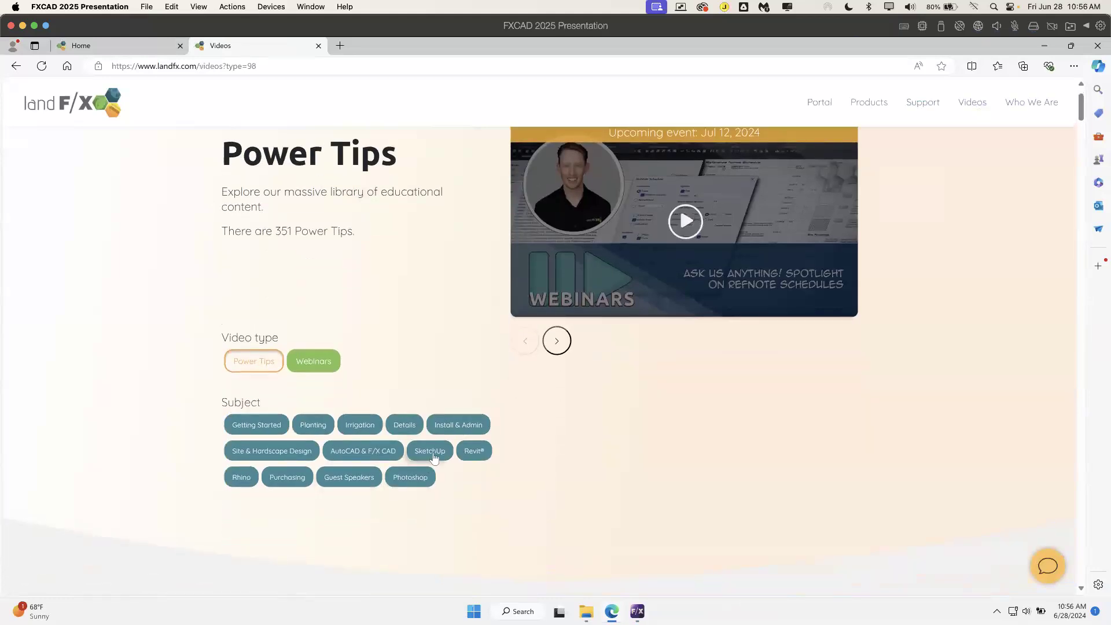
left_click(435, 455)
scroll(528, 423, "down", 5)
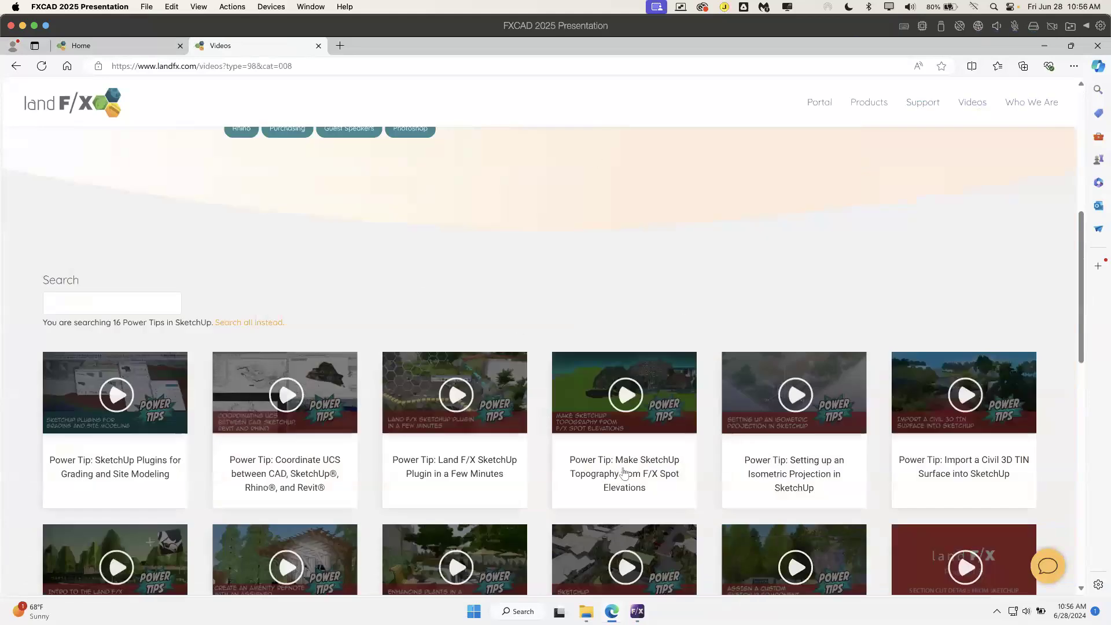
mouse_move(648, 470)
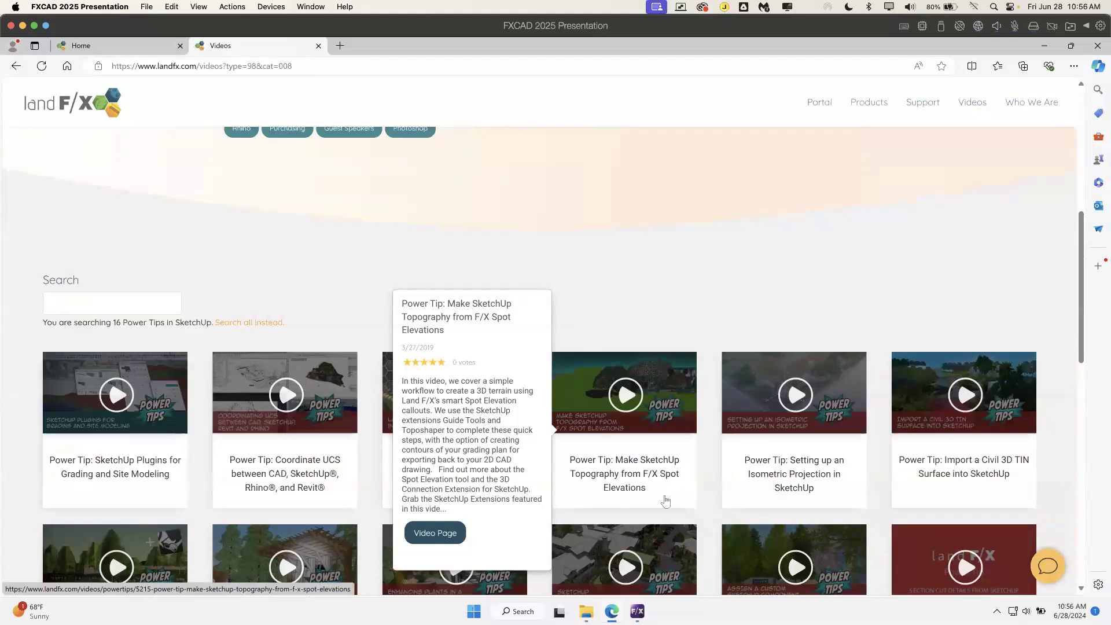
scroll(666, 289, "down", 1)
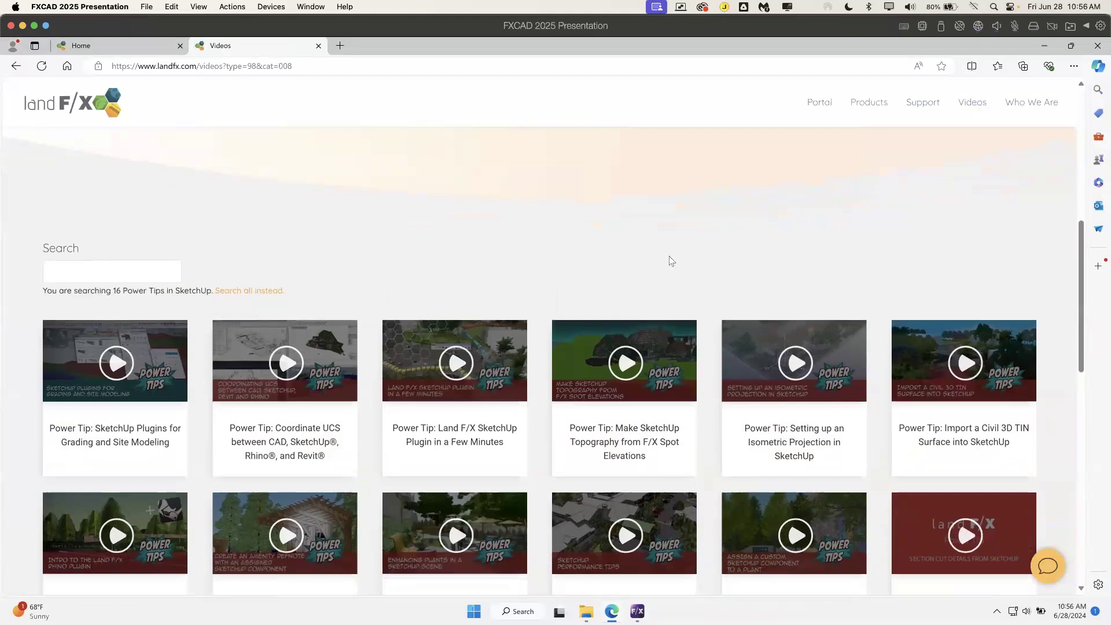
- Remove the SketchUp filter, search the Power Tips for "spot", and look at the tips on slope callouts and Z elevation
scroll(598, 268, "up", 3)
left_click(428, 269)
left_click(121, 471)
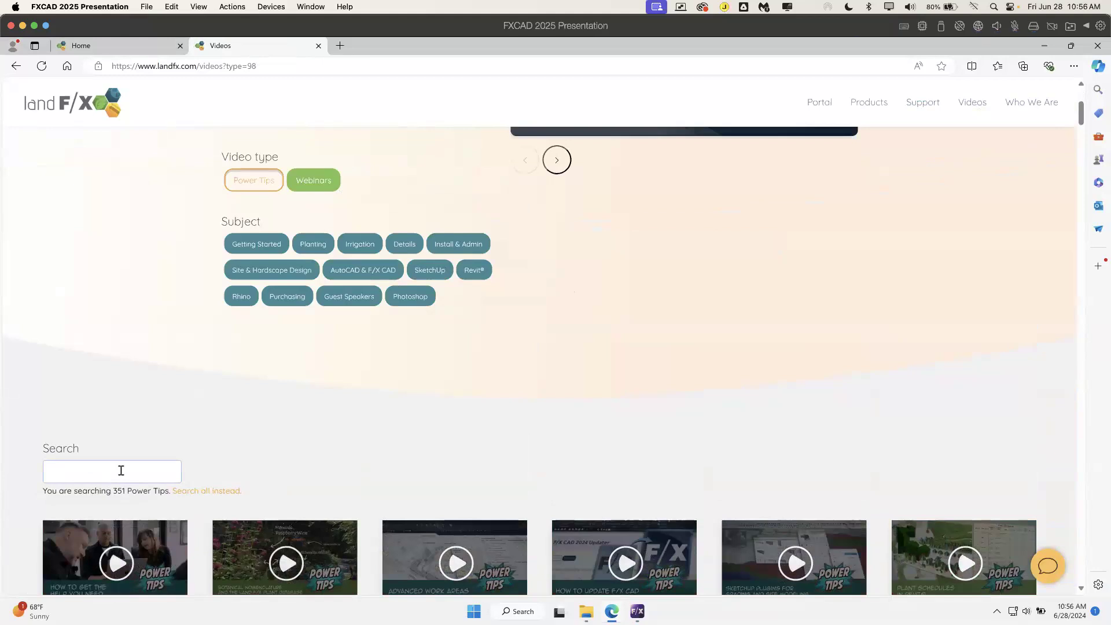
type("spot")
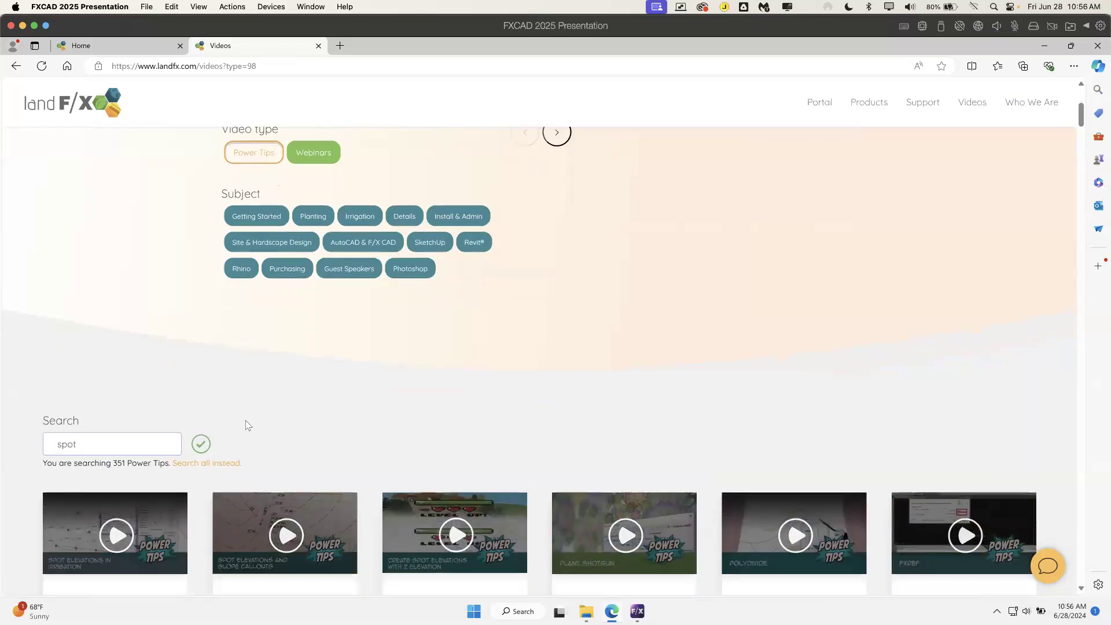
scroll(249, 427, "down", 1)
scroll(249, 427, "down", 2)
mouse_move(291, 503)
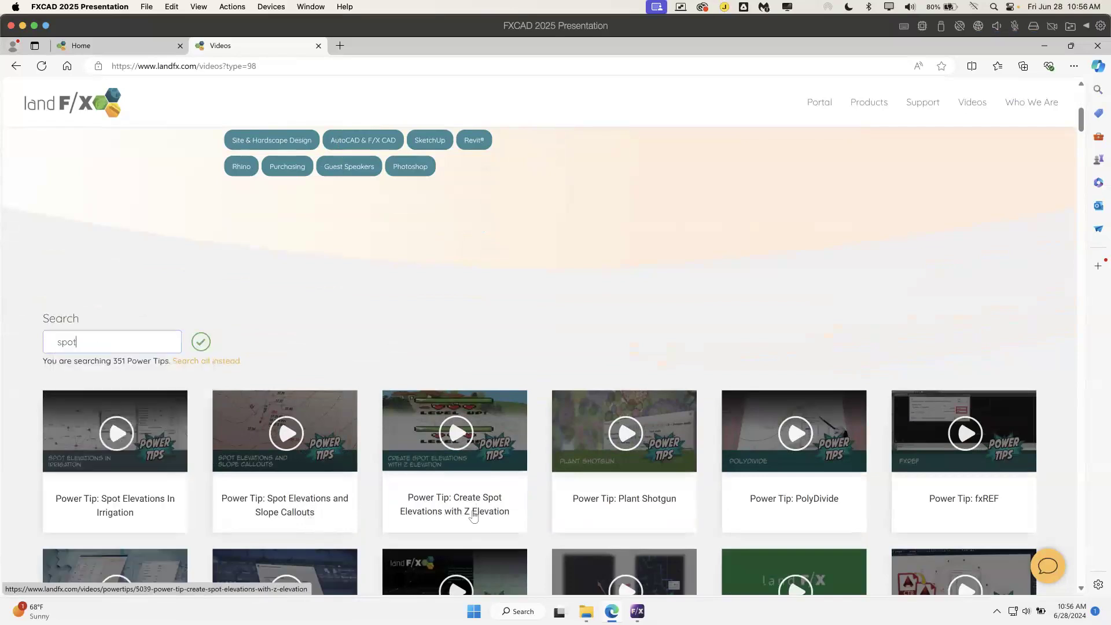
mouse_move(471, 512)
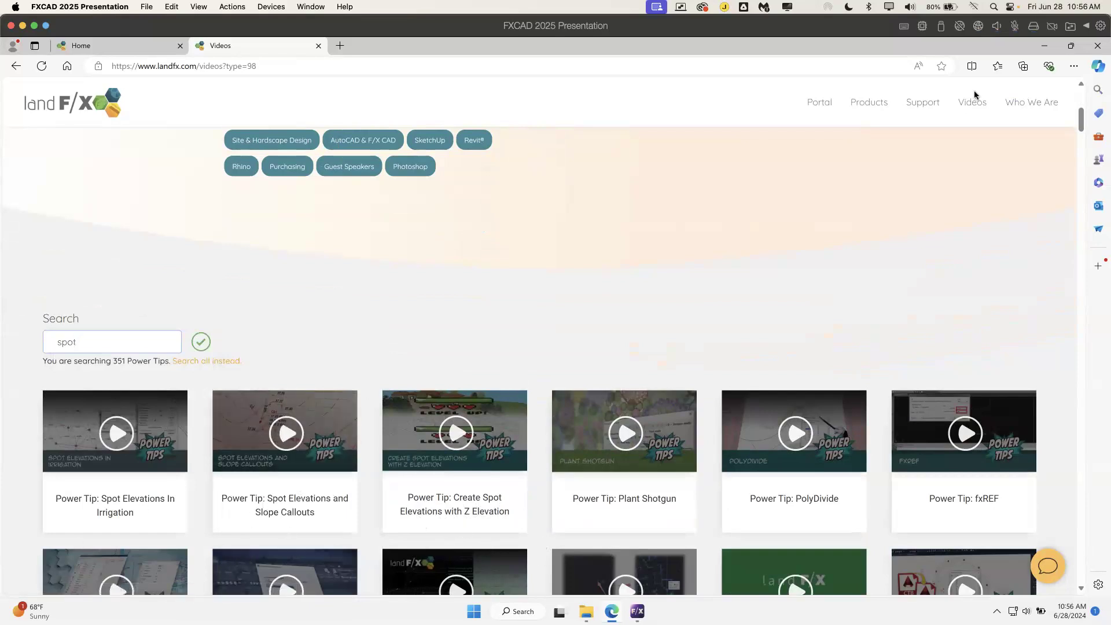
- Return to the Golden Hills drawing in F/X CAD and look over the path's callouts and the whole site plan
left_click(1045, 46)
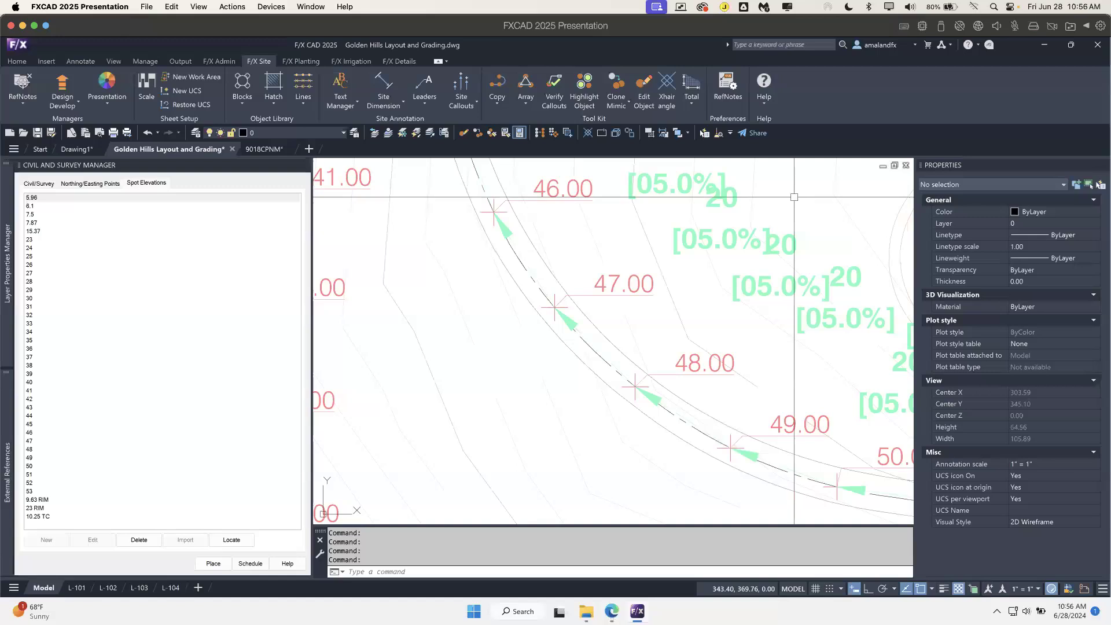
scroll(508, 382, "down", 10)
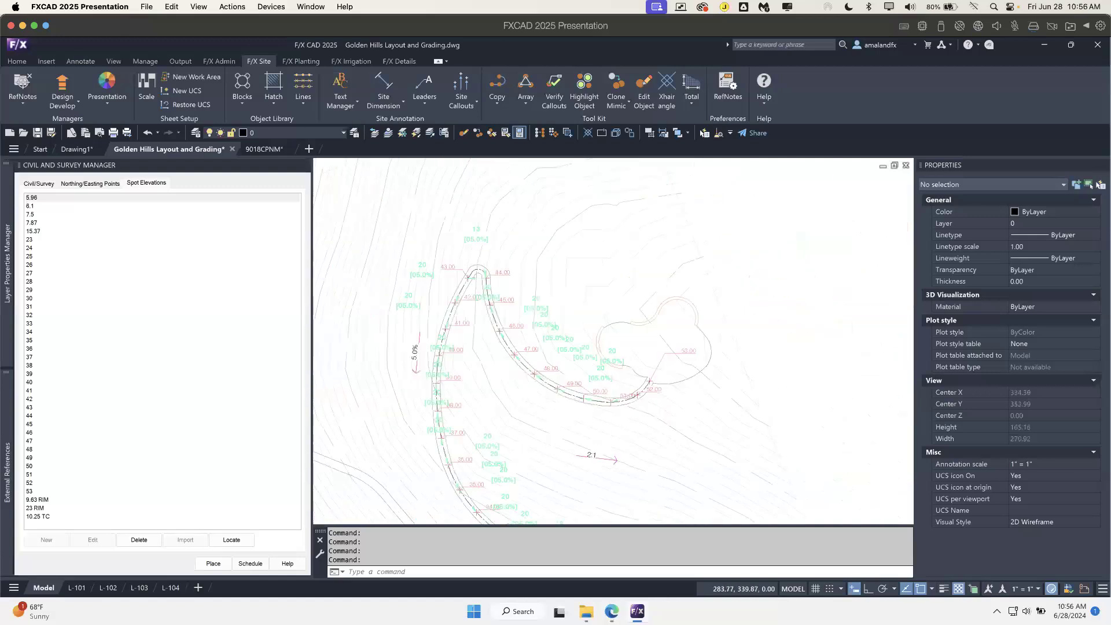
middle_click_drag(512, 400, 554, 311)
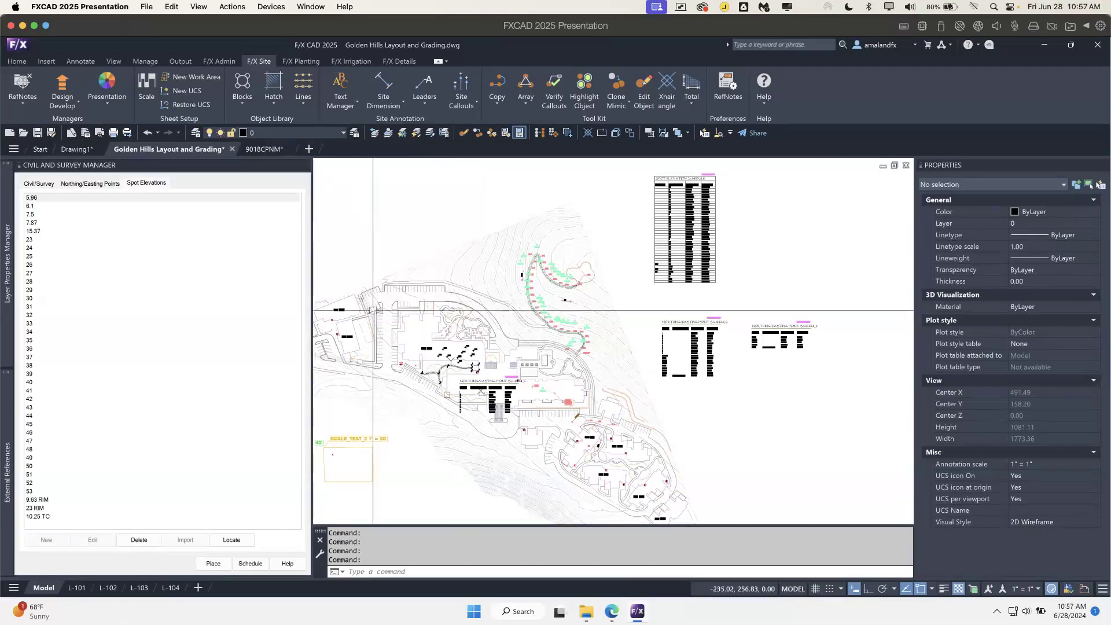
- Show the Civil/Survey notes and regenerate the existing Civil and Survey Legend on the L-101 layout
left_click(38, 185)
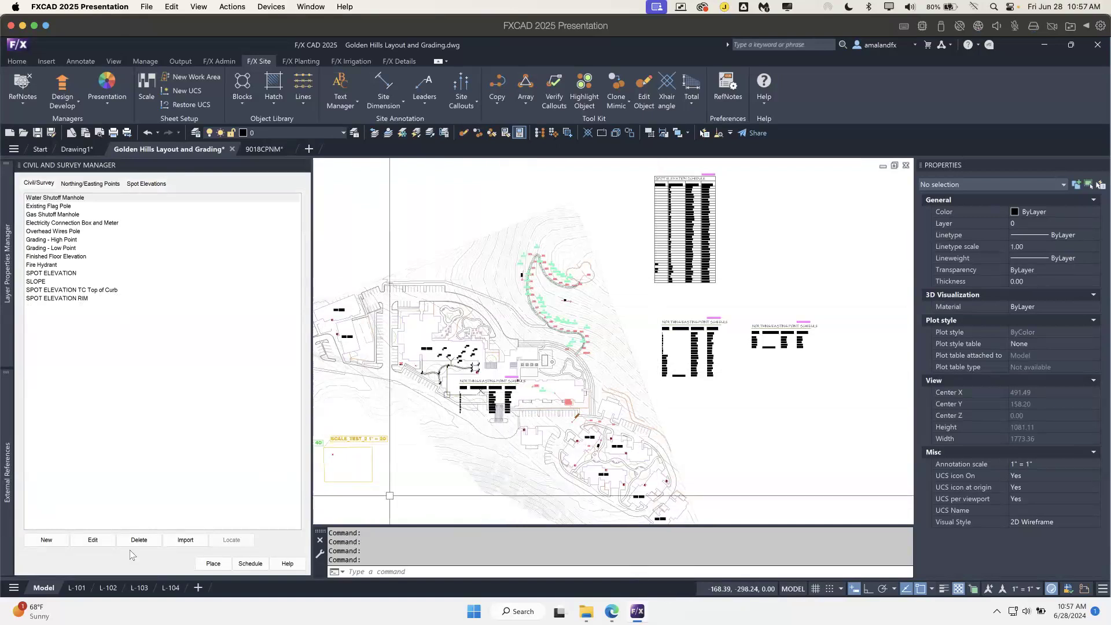
left_click(76, 587)
scroll(830, 333, "up", 4)
middle_click_drag(836, 335, 563, 324)
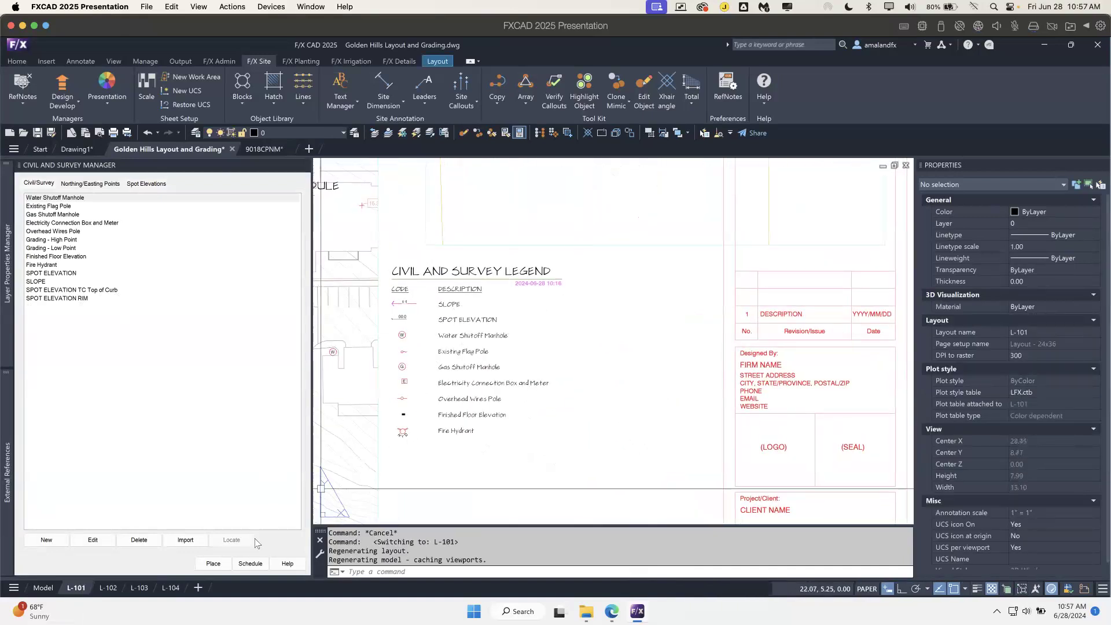
left_click(250, 563)
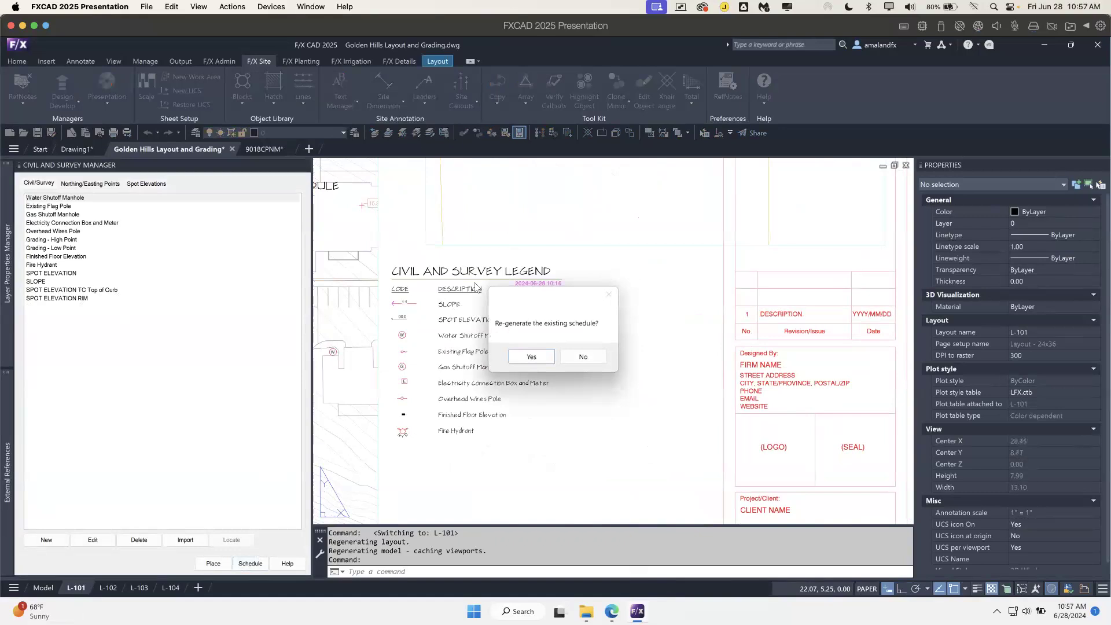
left_click(532, 357)
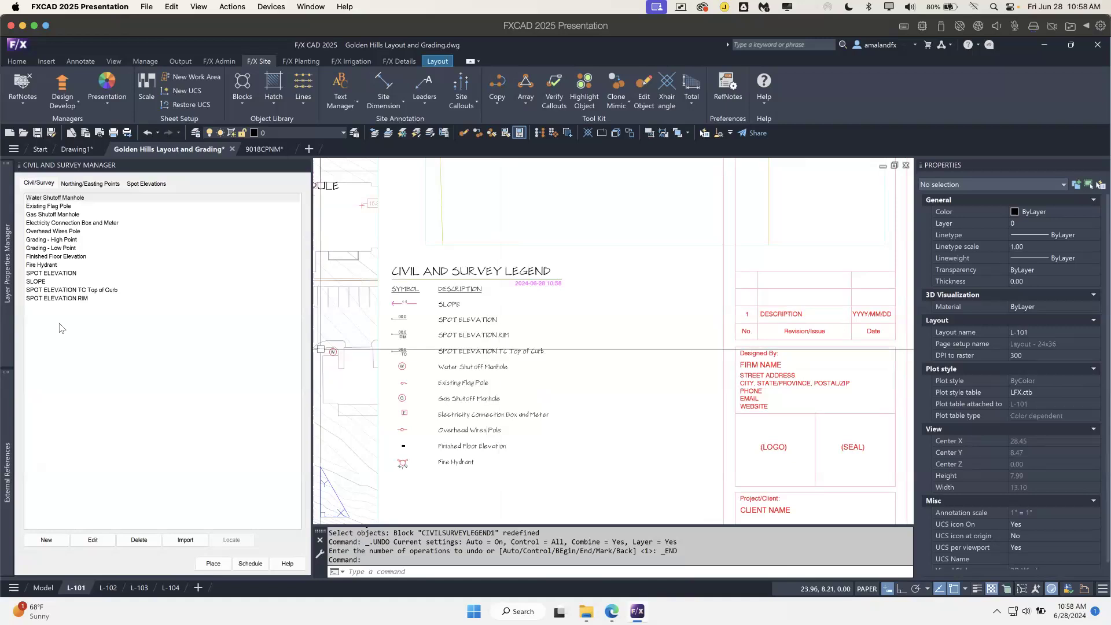
- Shorten the text of the "SPOT ELEVATION TC Top of Curb" reference note to "Top of Curb"
left_click(89, 289)
left_click(94, 540)
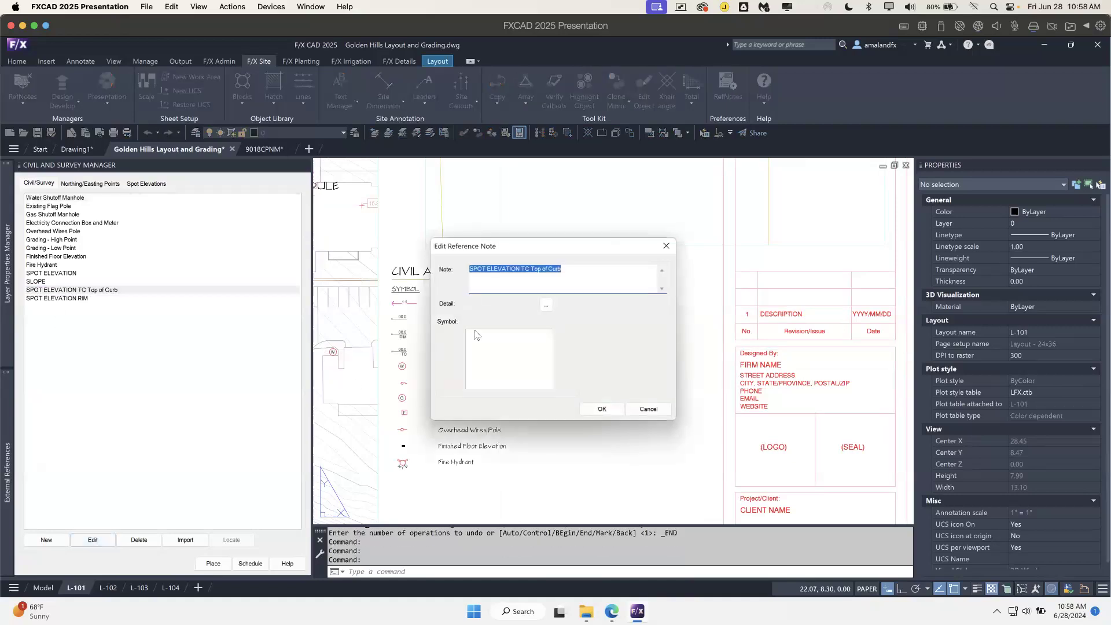
left_click(531, 269)
left_click_drag(531, 269, 437, 272)
key("BackSpace")
left_click(611, 408)
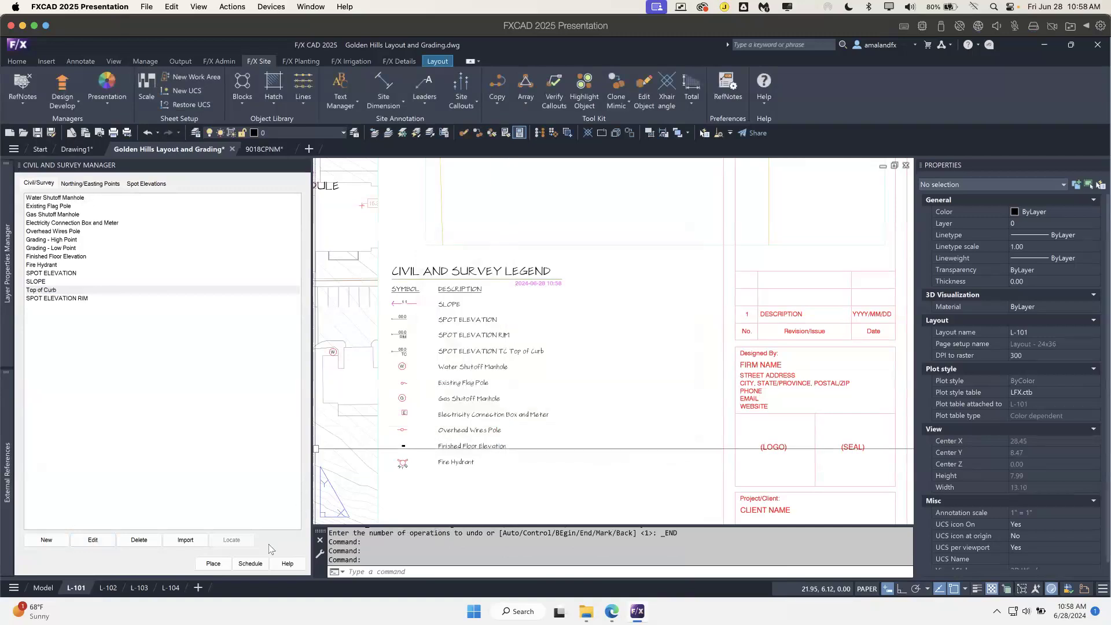
- Regenerate the legend on L-101 with the edited note text and check the Top of Curb row
left_click(250, 563)
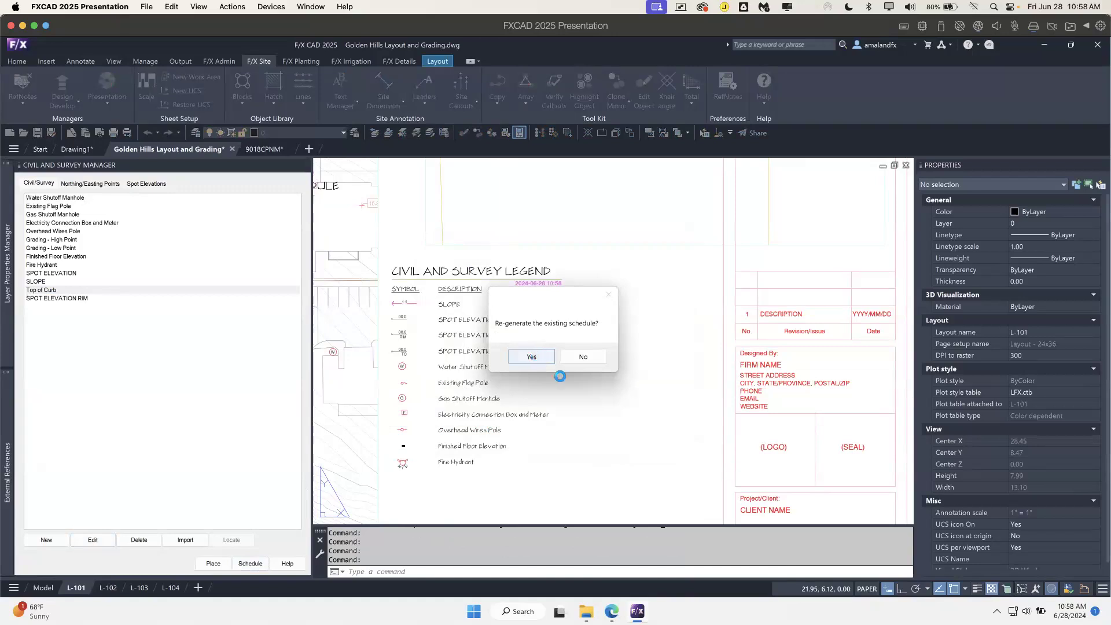
left_click(531, 357)
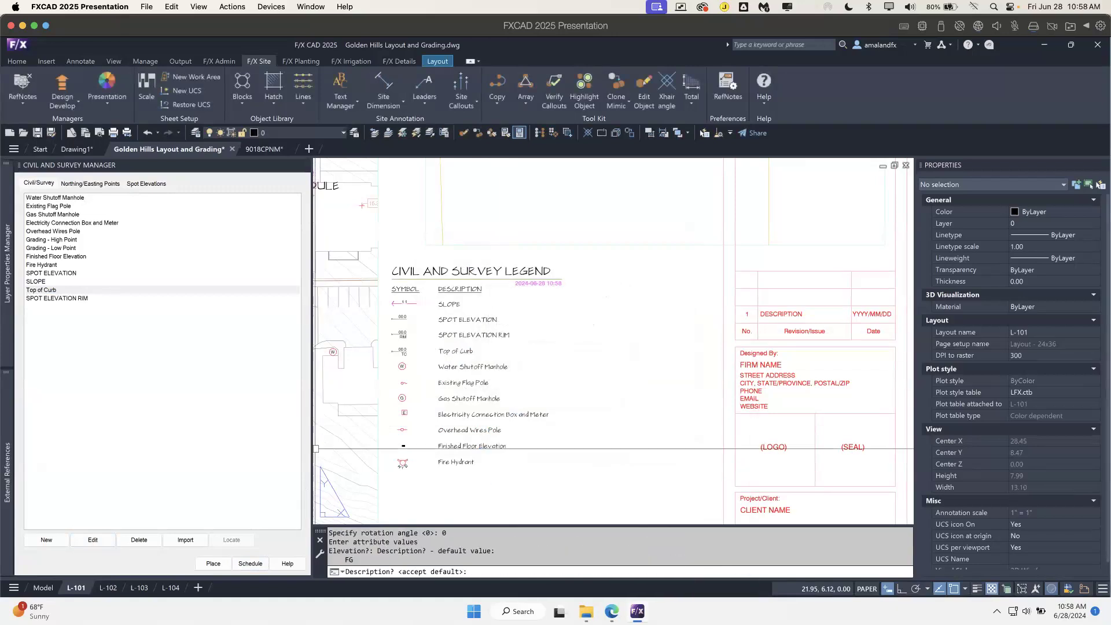
scroll(470, 352, "up", 2)
middle_click_drag(475, 345, 594, 374)
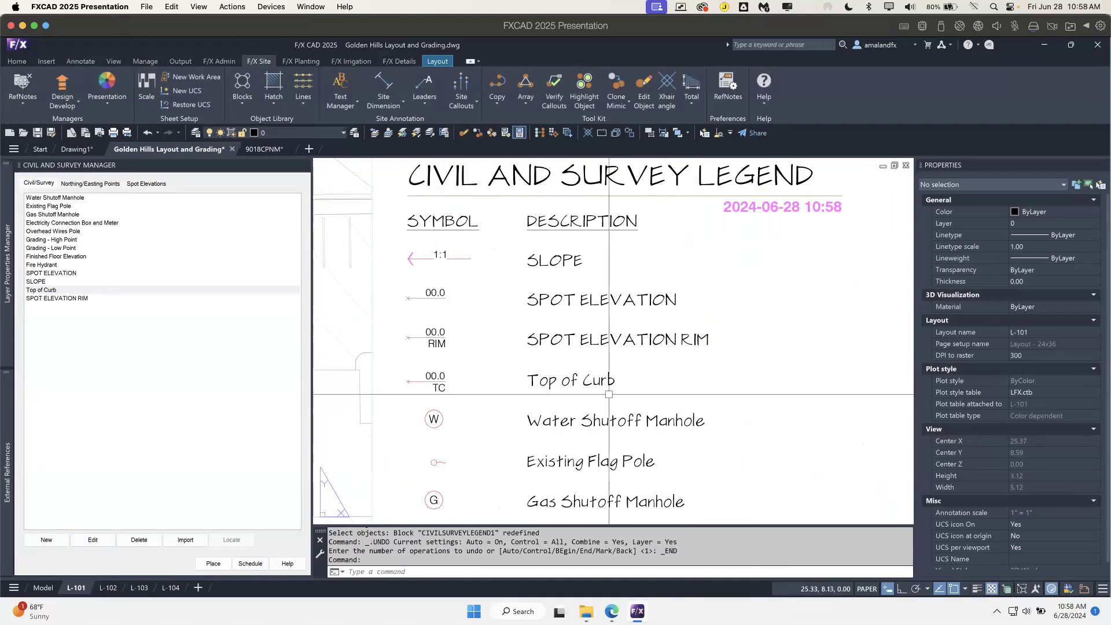
scroll(556, 373, "down", 2)
scroll(620, 419, "down", 3)
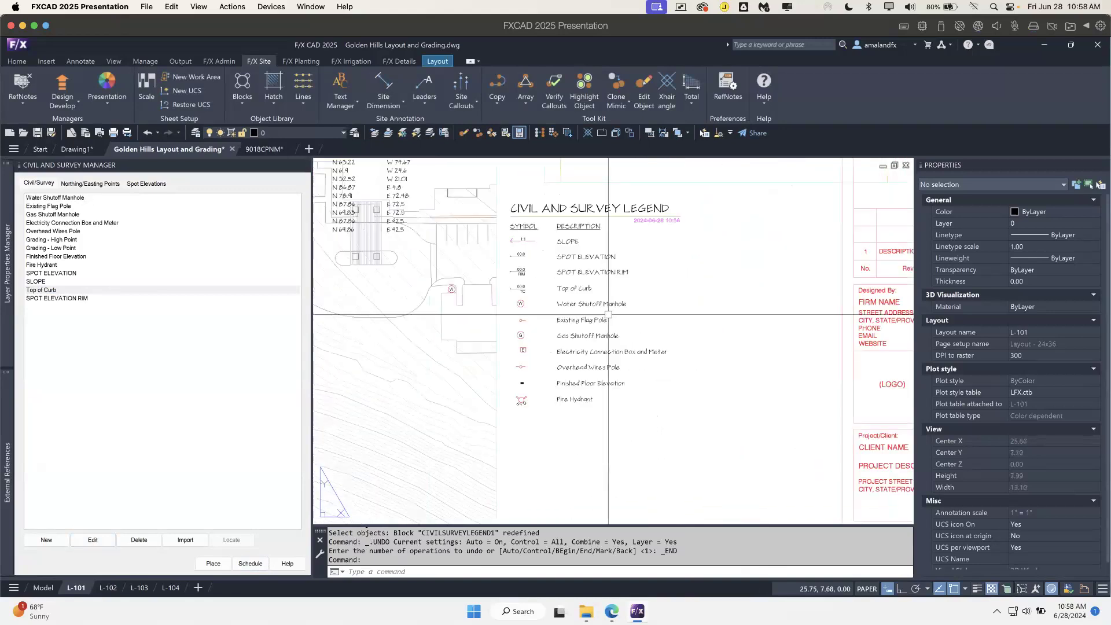